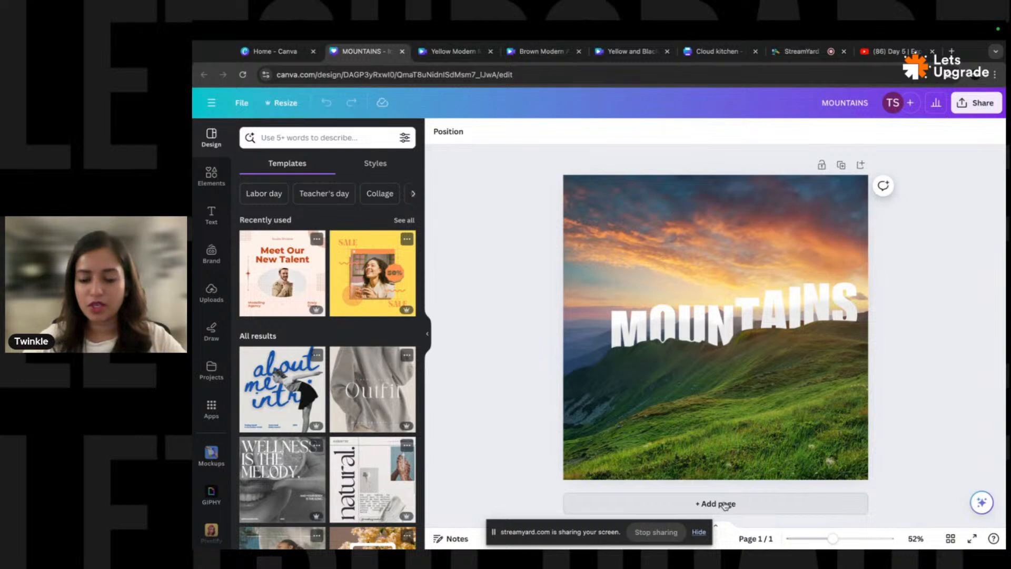
- Add a blank second page to the MOUNTAINS design
left_click(697, 535)
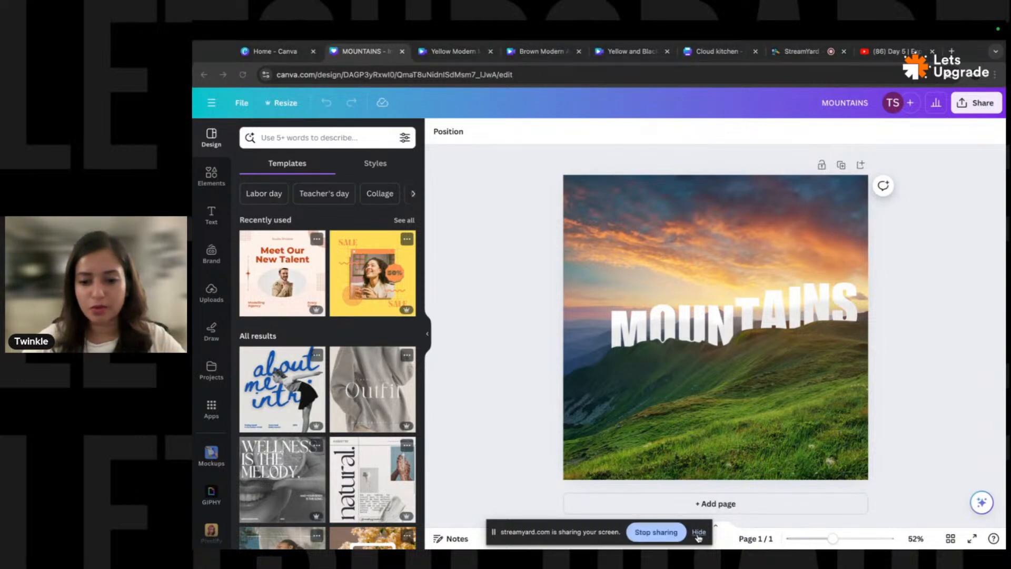
left_click(699, 533)
left_click(718, 504)
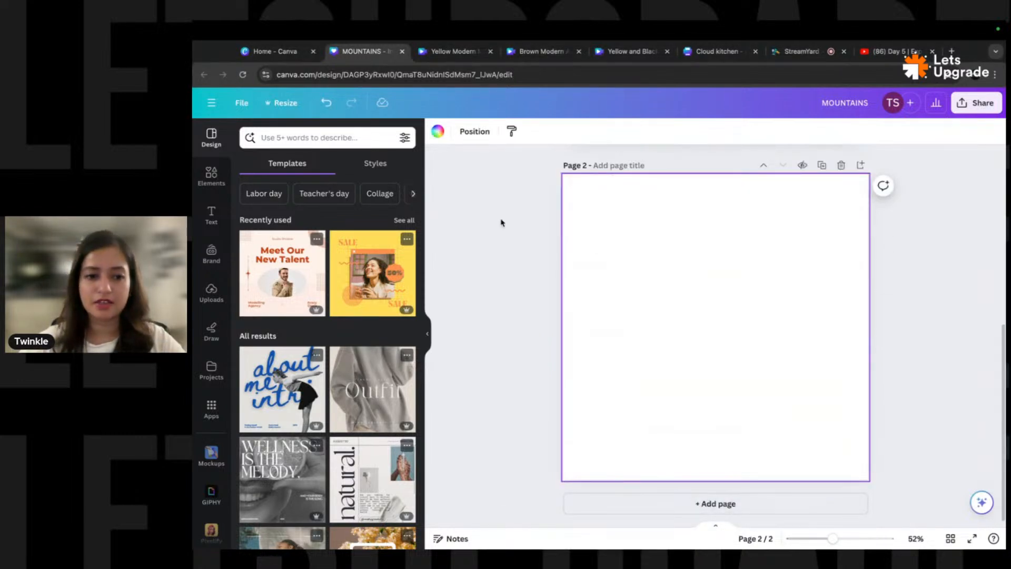
- Search Elements for 'mountains' and show all the photo results
left_click(211, 177)
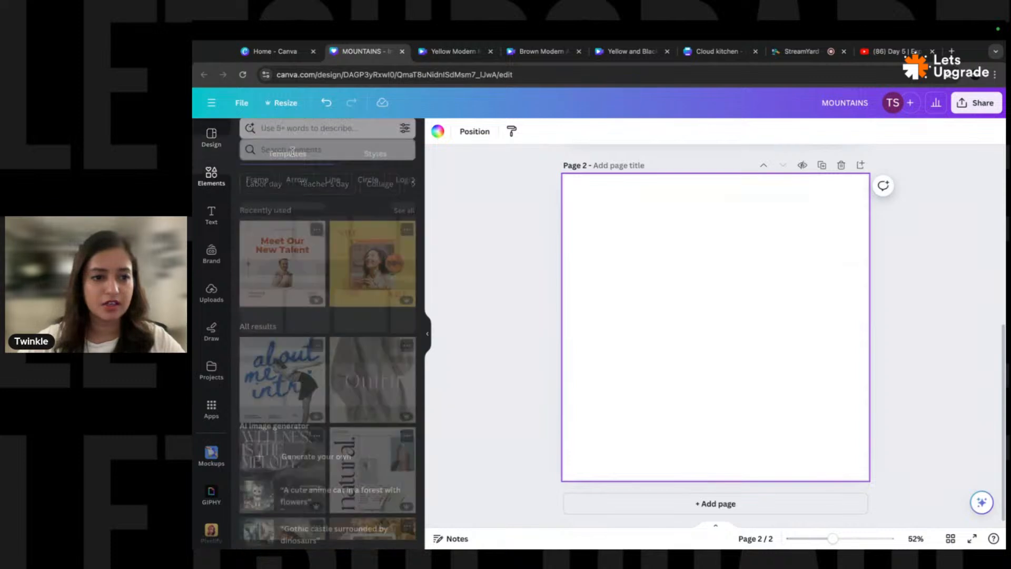
type("mountains")
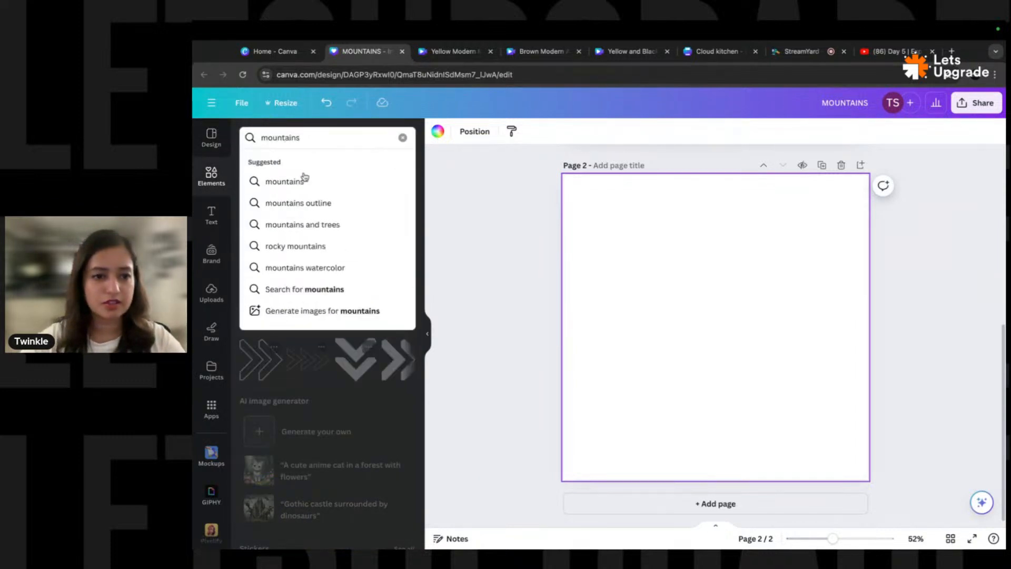
left_click(290, 181)
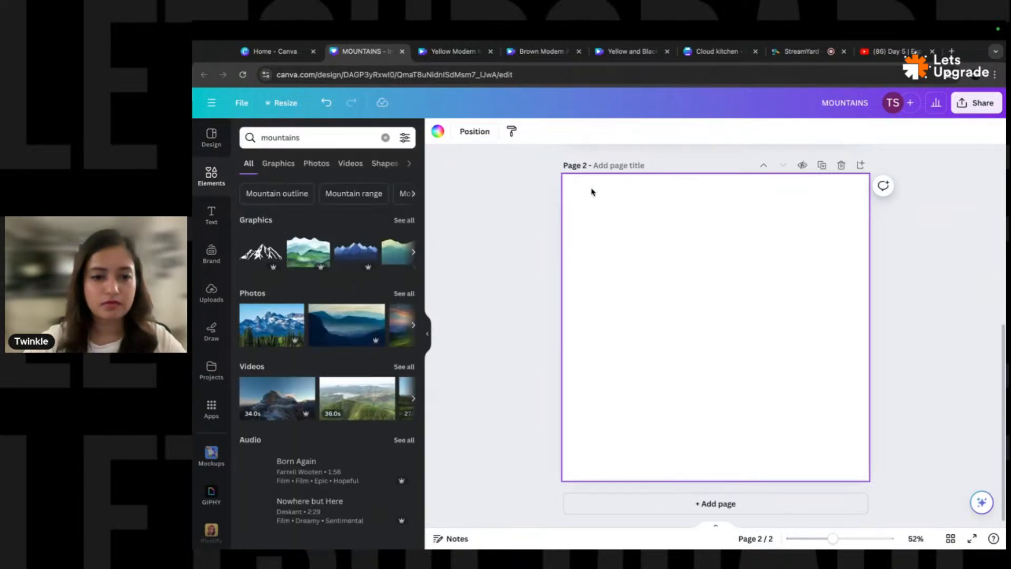
left_click(401, 296)
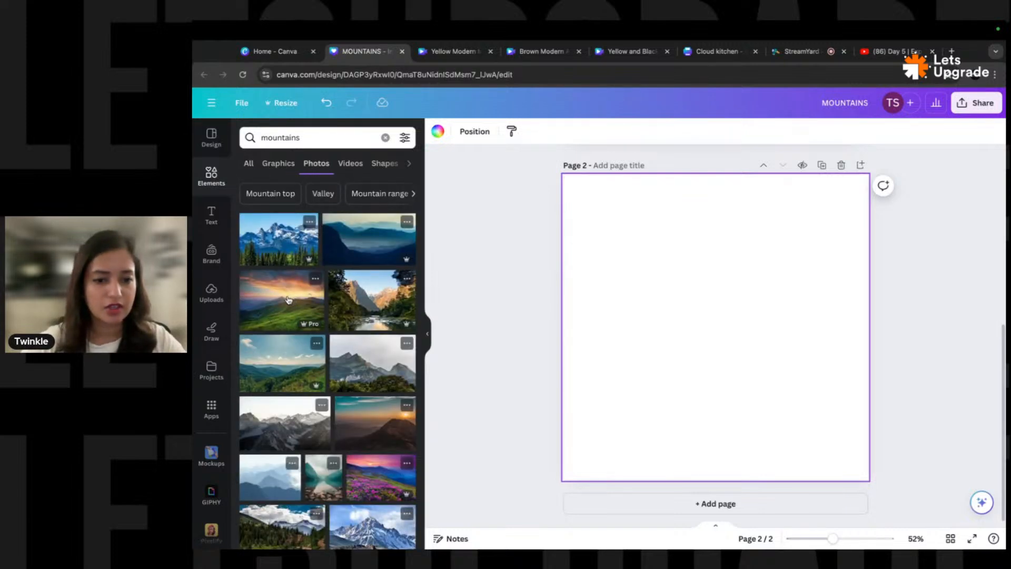
- Place the grey mountain photo on page 2, scale it to cover the page, and nudge it right
left_click(365, 370)
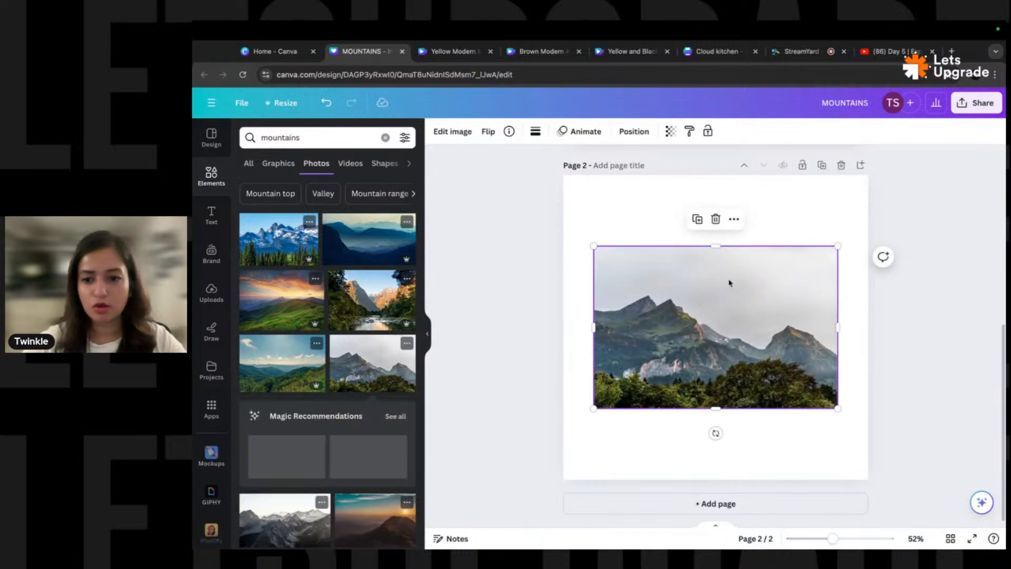
left_click_drag(839, 242, 679, 345)
key("ctrl+z")
key("ctrl+z")
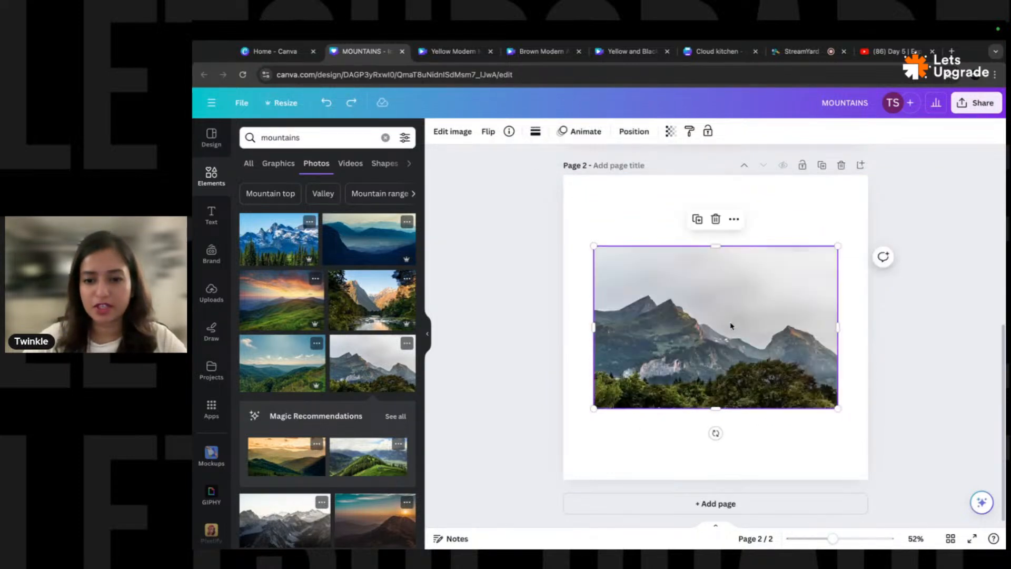
left_click_drag(838, 246, 928, 172)
left_click_drag(594, 408, 510, 486)
mouse_move(689, 301)
left_mouse_down()
mouse_move(720, 296)
mouse_move(704, 298)
left_mouse_up()
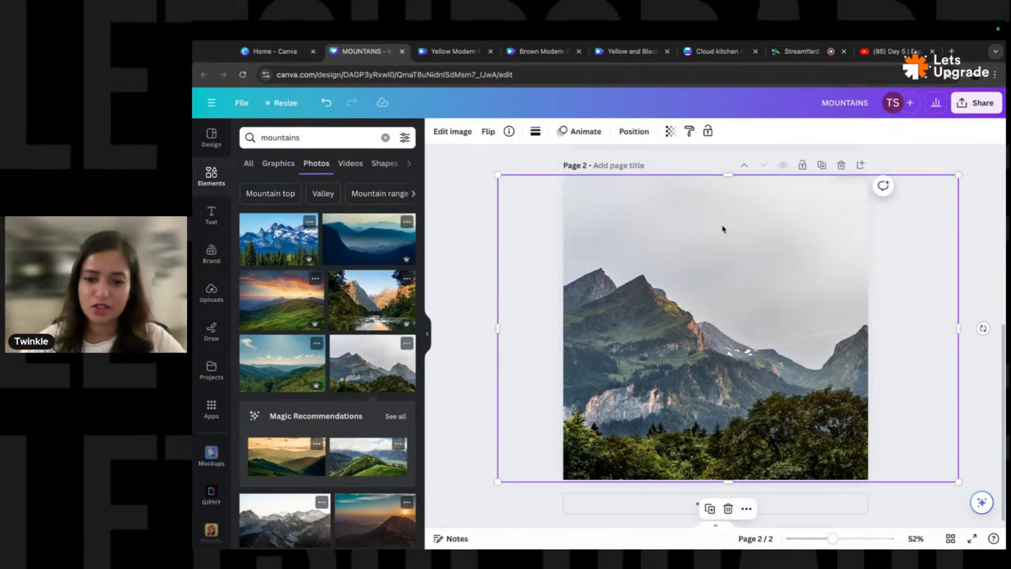
left_click_drag(713, 247, 722, 267)
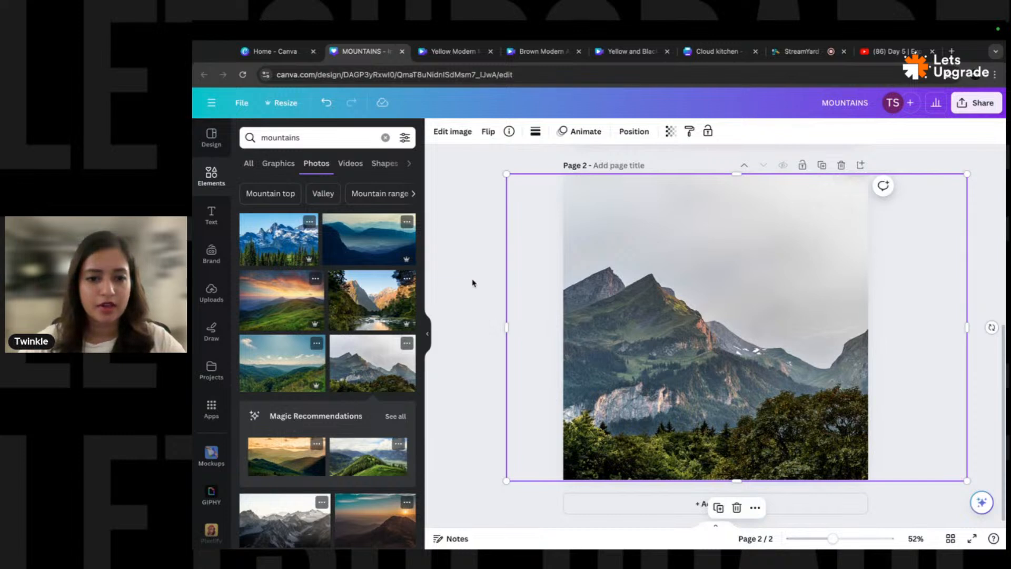
- Open Magic Eraser on the mountain photo using Click mode
left_click(454, 132)
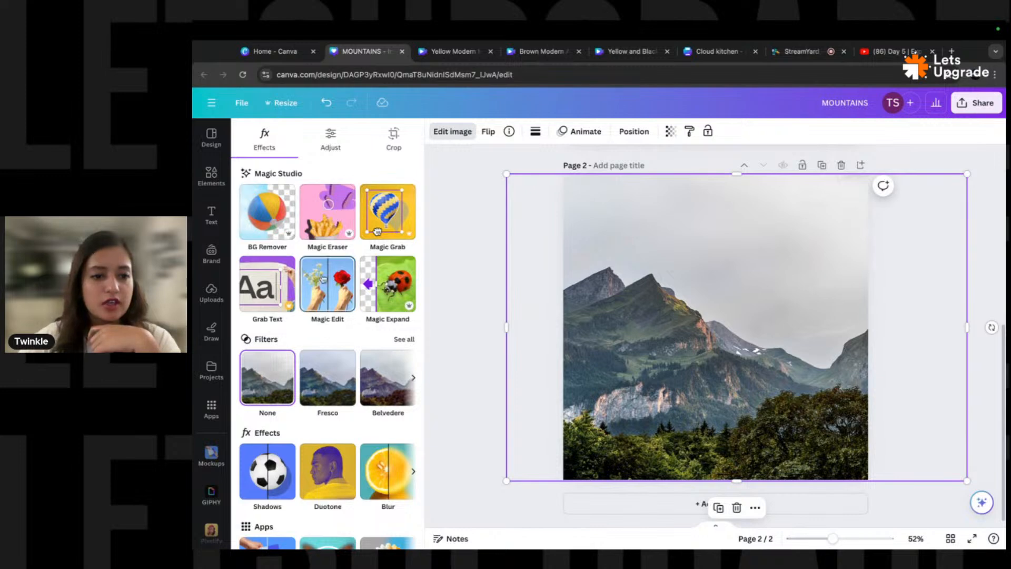
left_click(334, 222)
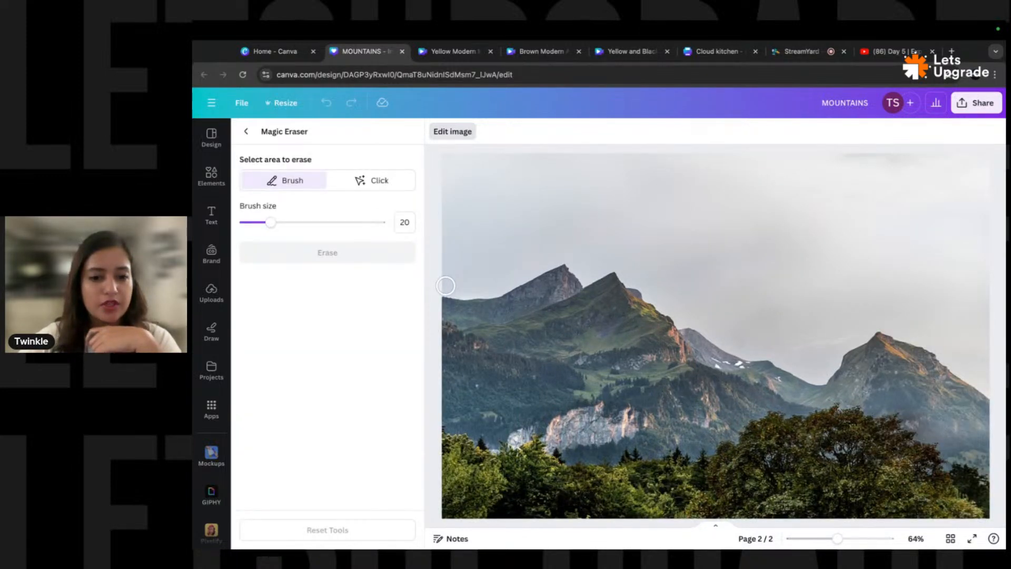
left_click(377, 180)
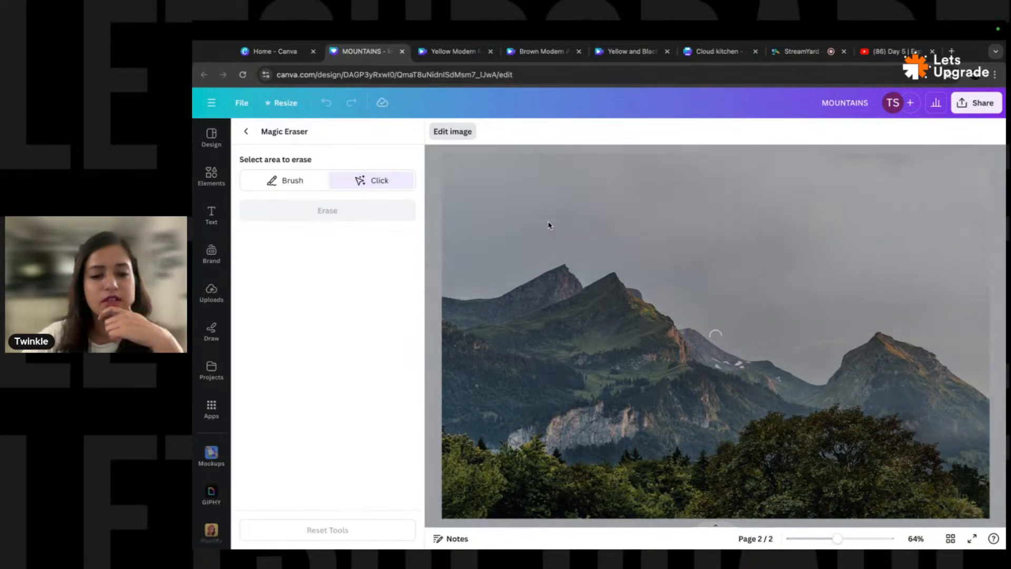
- Select and erase the sky, then undo the erase and return to Edit image
left_click(548, 226)
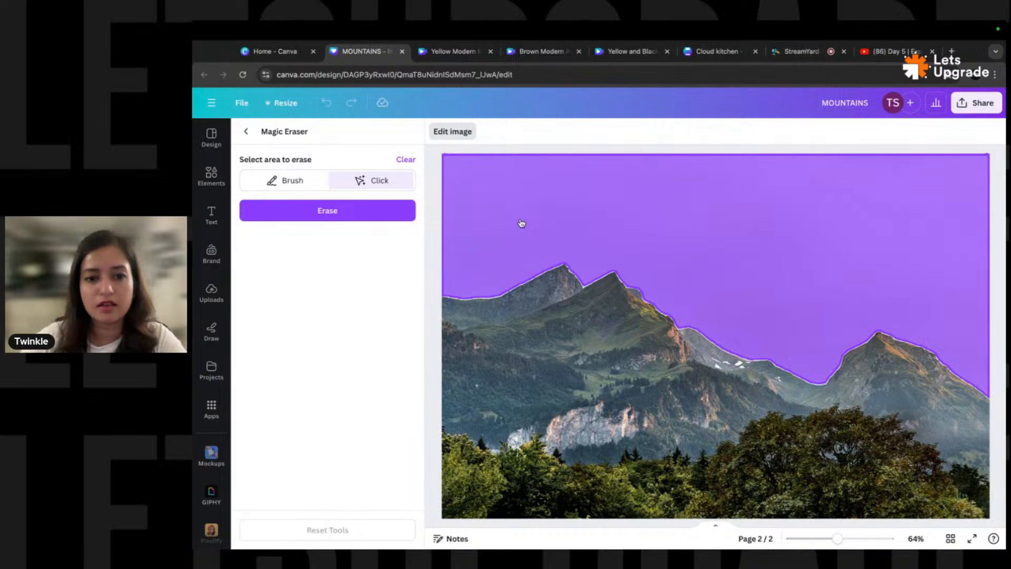
left_click(551, 219)
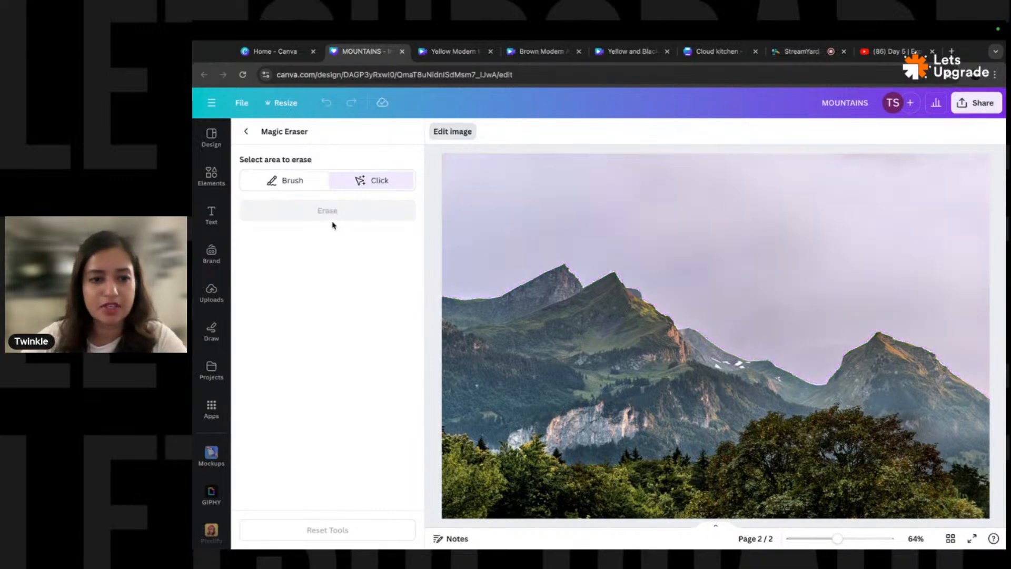
left_click(498, 221)
left_click(352, 215)
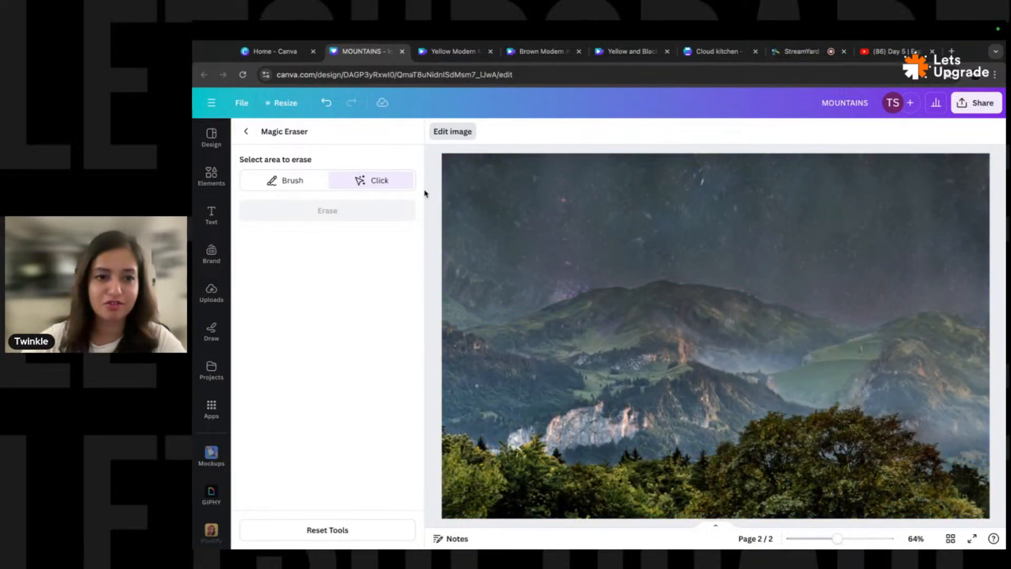
left_click(327, 103)
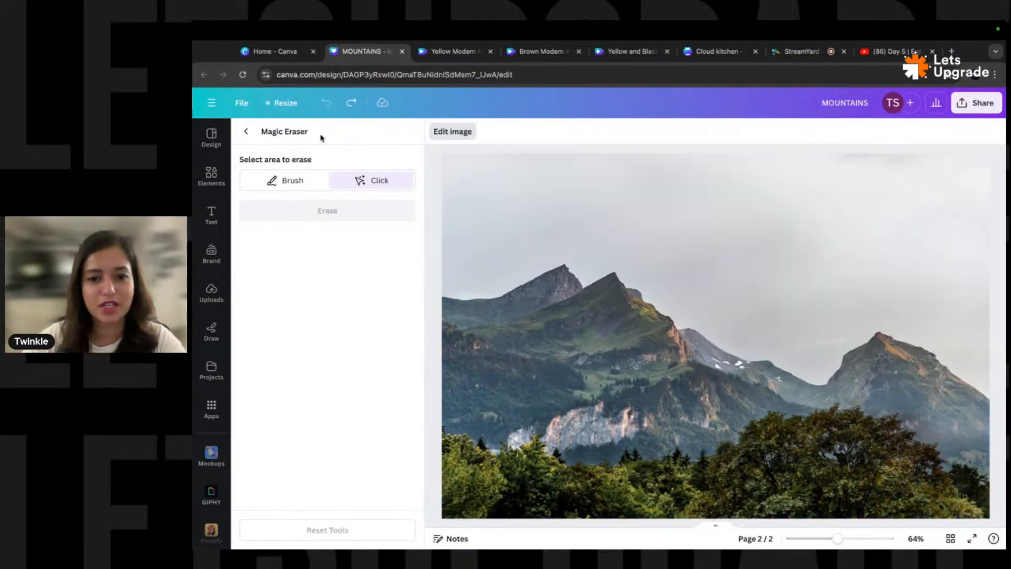
left_click(246, 131)
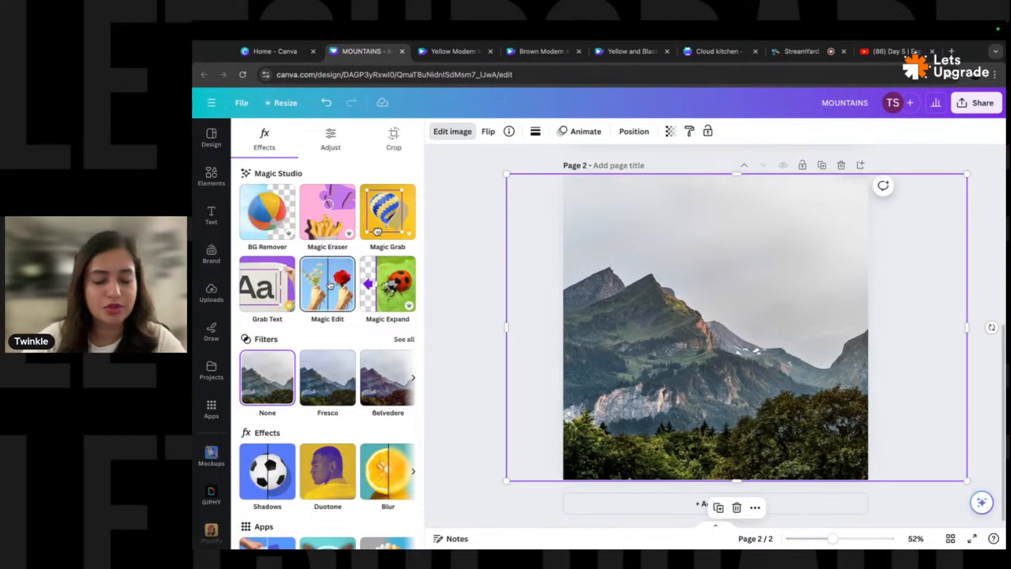
left_click(329, 229)
left_click_drag(253, 222, 303, 222)
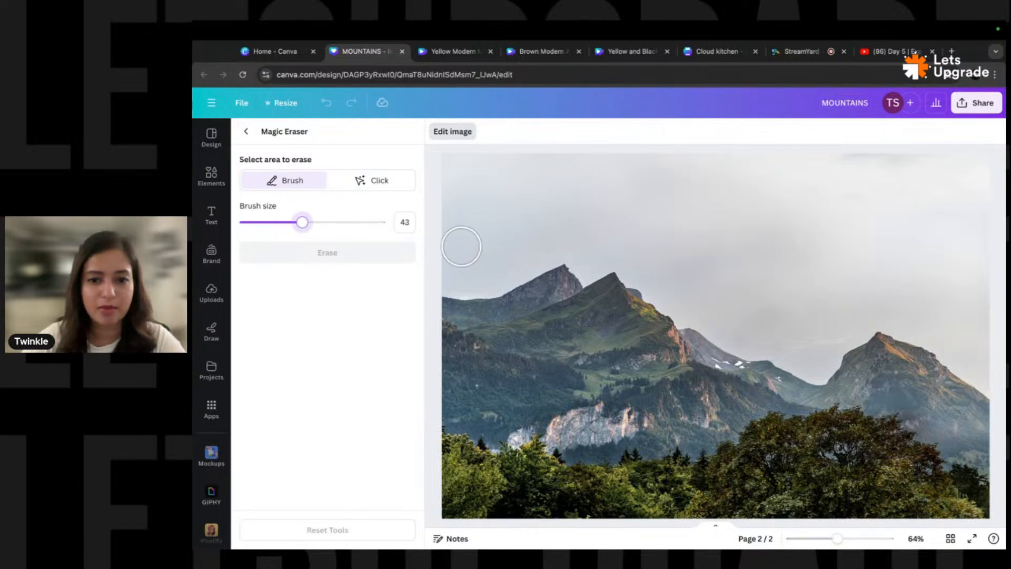
mouse_move(466, 262)
left_mouse_down()
mouse_move(448, 164)
mouse_move(986, 171)
mouse_move(975, 316)
mouse_move(991, 377)
mouse_move(942, 338)
mouse_move(890, 316)
mouse_move(861, 315)
mouse_move(821, 346)
mouse_move(814, 367)
mouse_move(690, 311)
mouse_move(824, 310)
mouse_move(904, 293)
mouse_move(788, 319)
mouse_move(919, 281)
mouse_move(946, 312)
mouse_move(958, 210)
mouse_move(957, 252)
mouse_move(930, 182)
mouse_move(926, 236)
mouse_move(860, 267)
mouse_move(713, 278)
mouse_move(903, 238)
mouse_move(669, 221)
mouse_move(886, 197)
mouse_move(666, 200)
mouse_move(535, 176)
mouse_move(469, 236)
mouse_move(601, 230)
mouse_move(469, 282)
mouse_move(481, 252)
mouse_move(570, 242)
left_mouse_up()
mouse_move(591, 260)
left_mouse_down()
mouse_move(627, 258)
mouse_move(675, 297)
mouse_move(638, 272)
mouse_move(647, 257)
mouse_move(699, 280)
mouse_move(627, 237)
mouse_move(584, 257)
left_mouse_up()
left_click(324, 253)
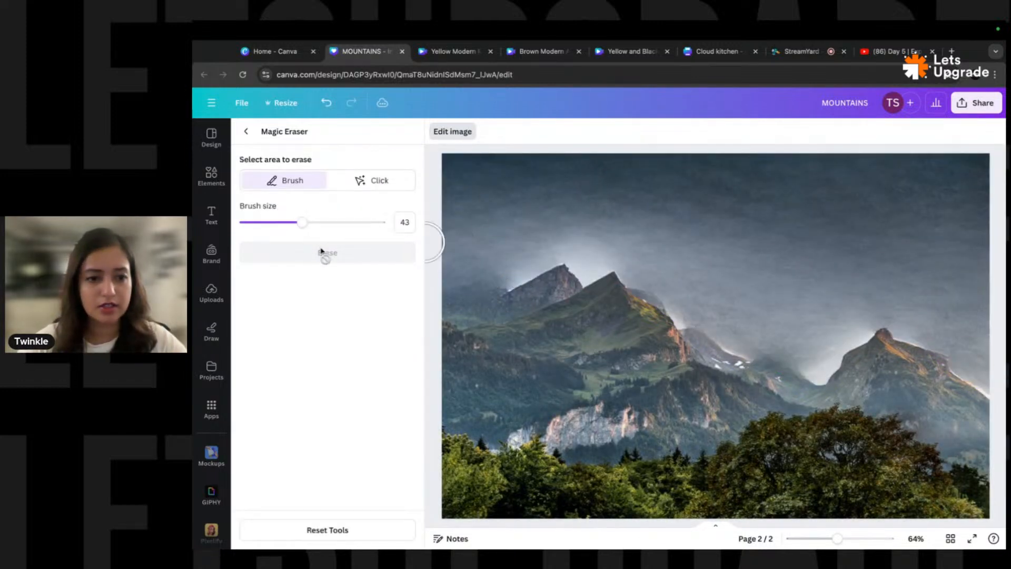
left_click(246, 133)
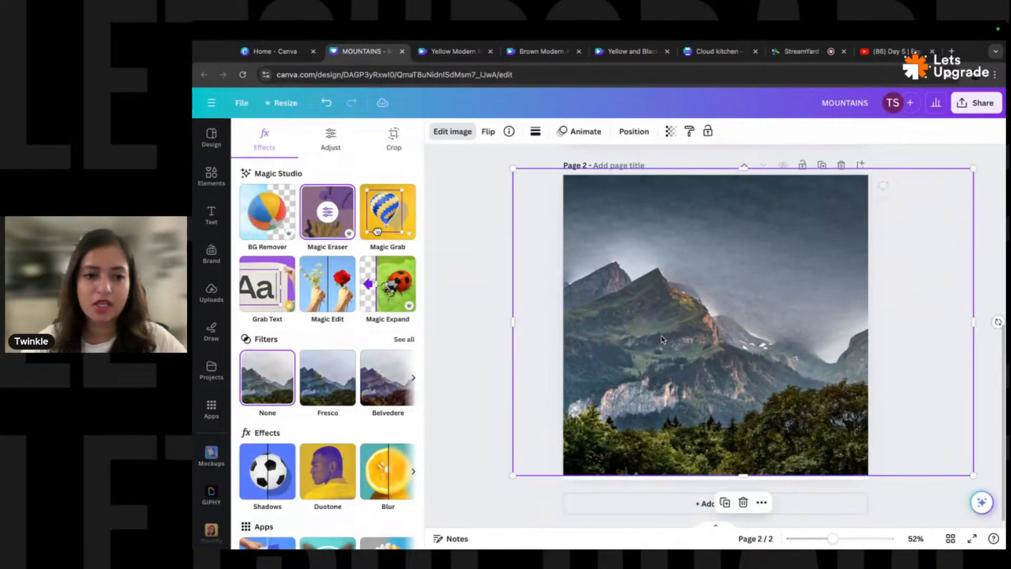
key("ctrl+z")
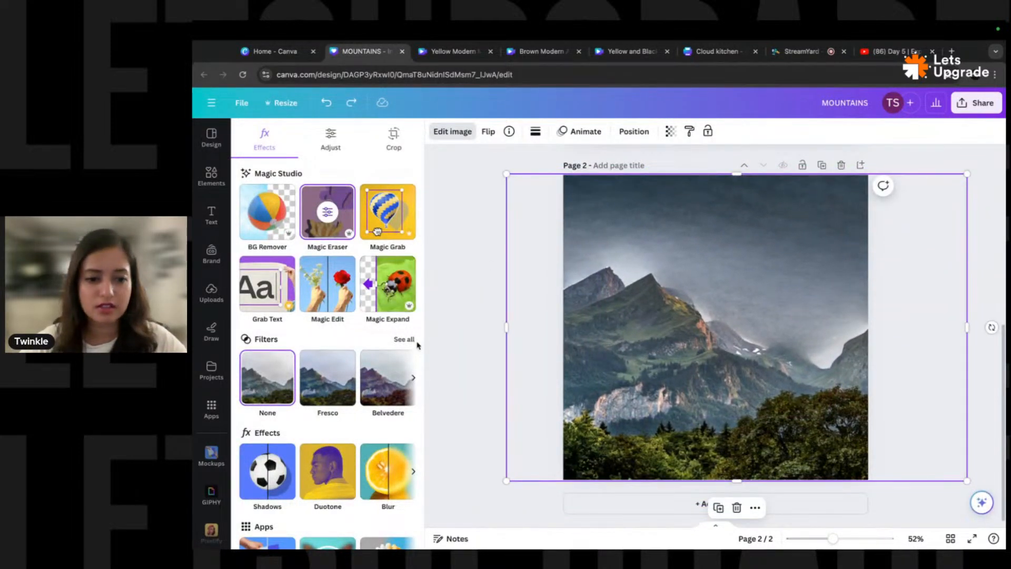
key("ctrl+z")
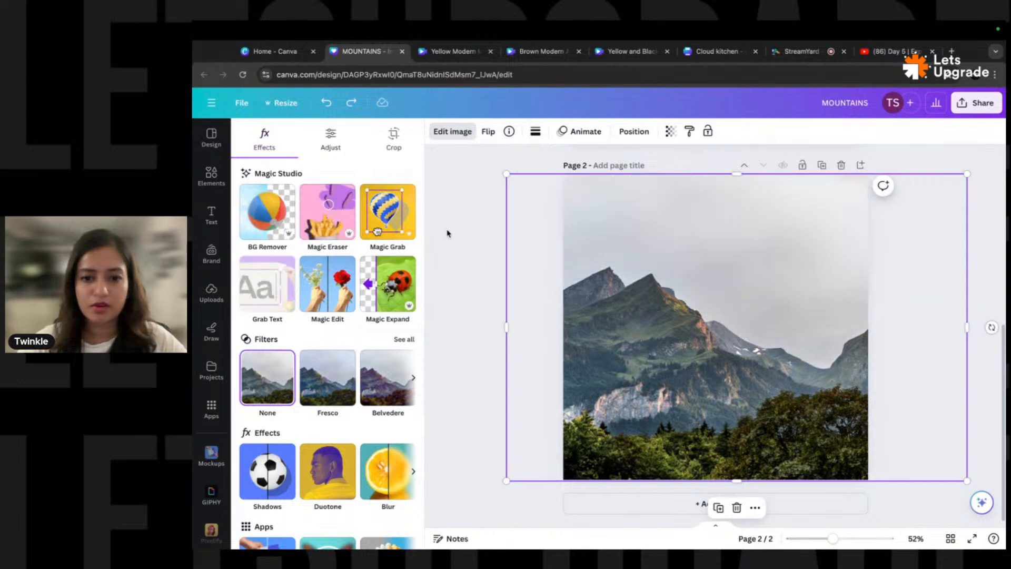
key("ctrl+shift+z")
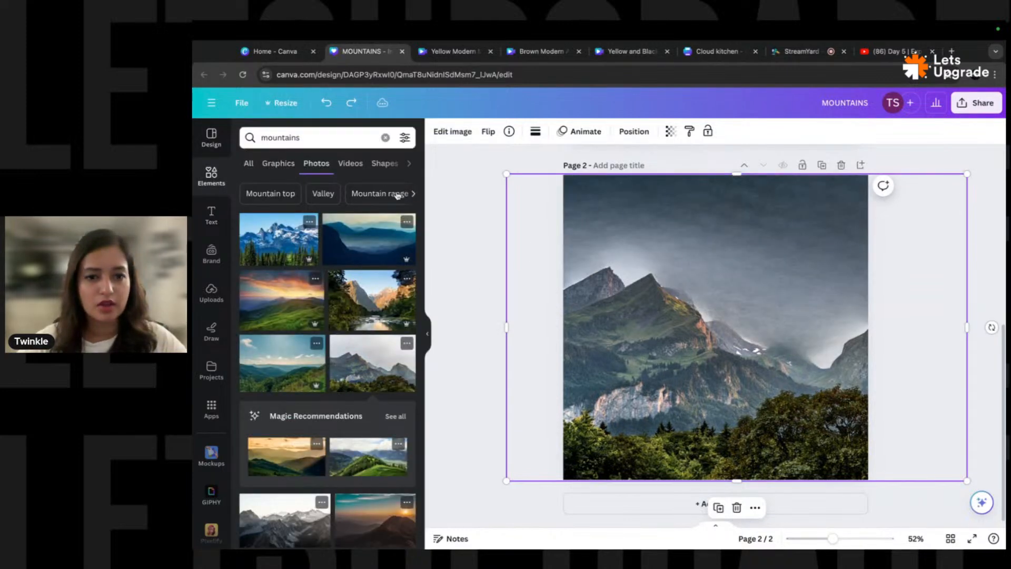
left_click(454, 131)
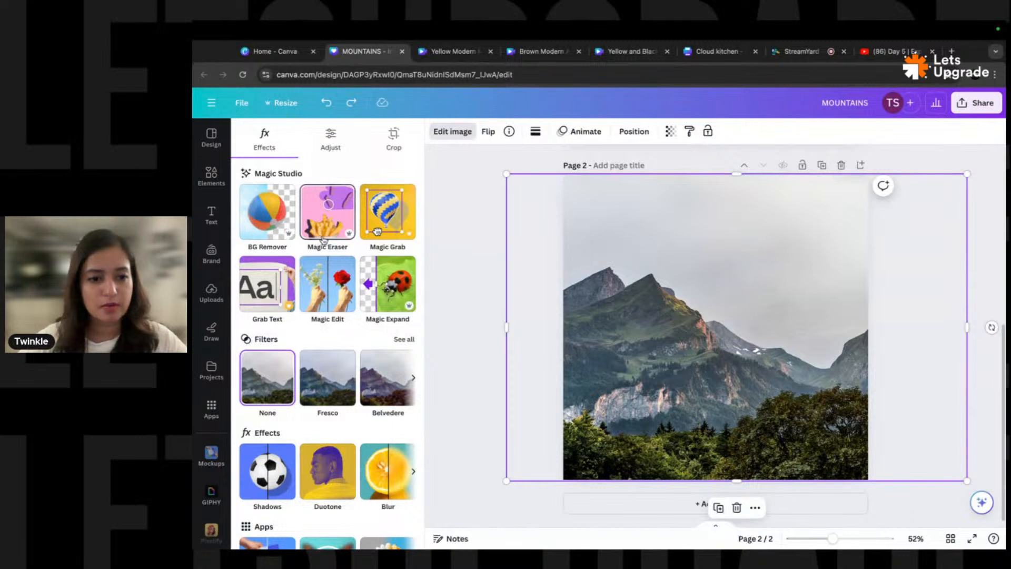
left_click_drag(678, 263, 639, 269)
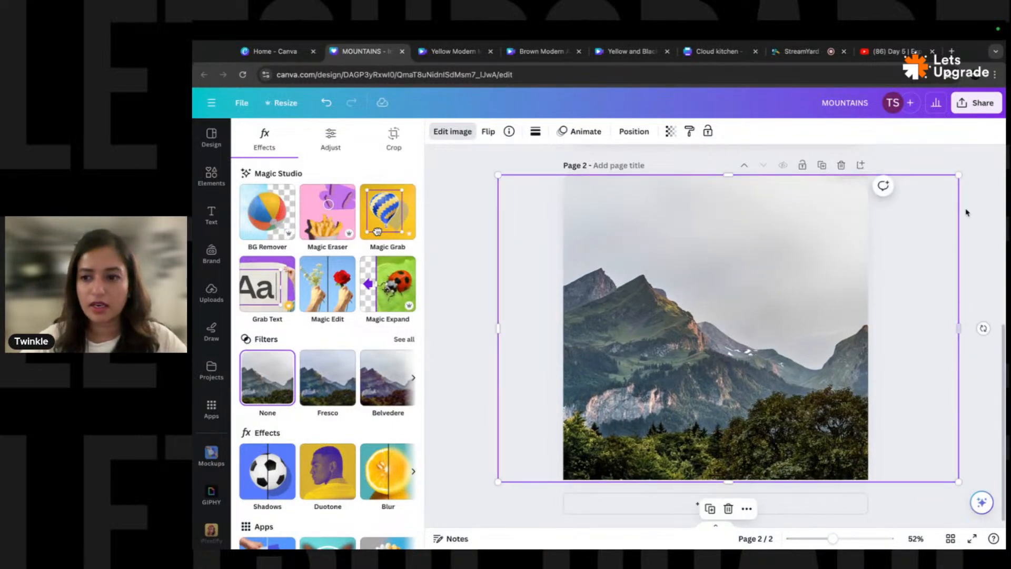
left_click_drag(967, 212, 774, 295)
- Centre the mountain photo on page 2
right_click(636, 242)
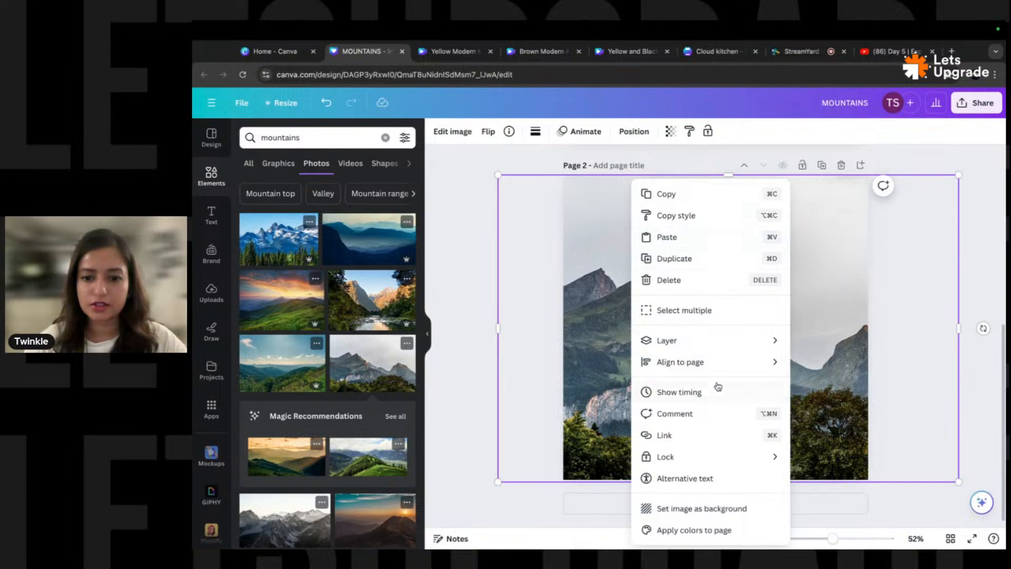
mouse_move(772, 340)
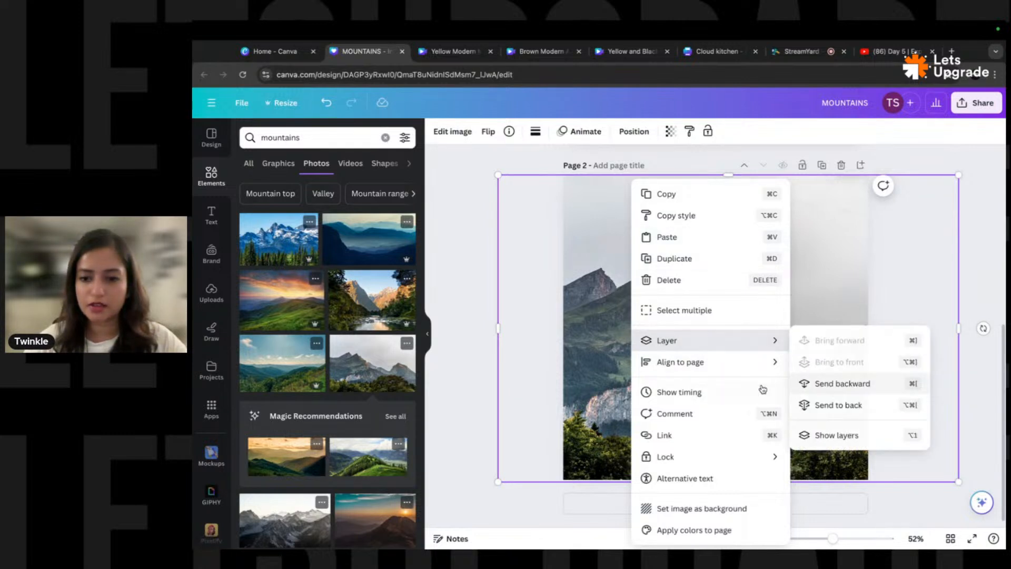
mouse_move(720, 363)
left_click(831, 383)
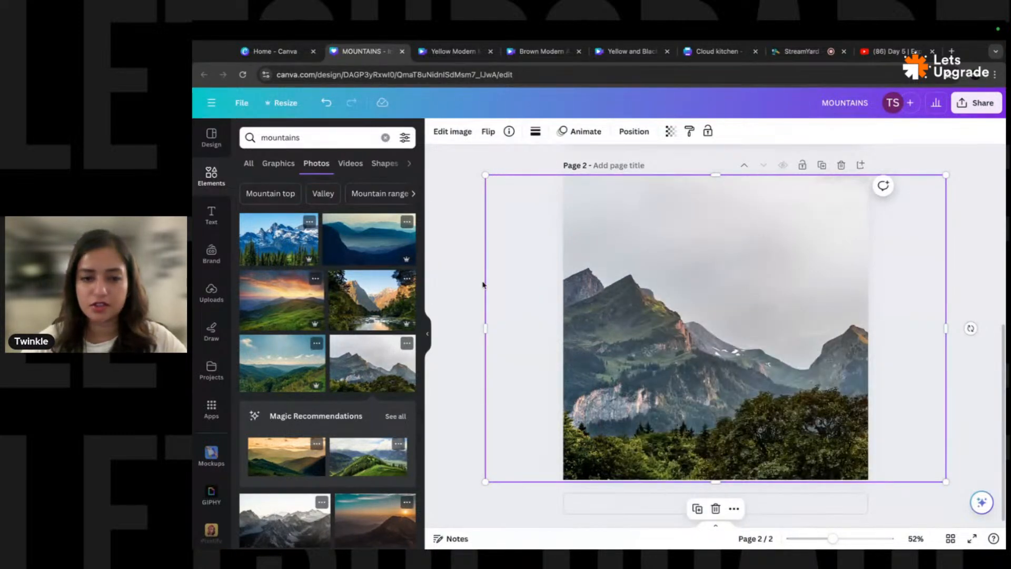
- Check page 2's layers, then remove the mountain photo's background with BG Remover
left_click(474, 260)
left_click(713, 282)
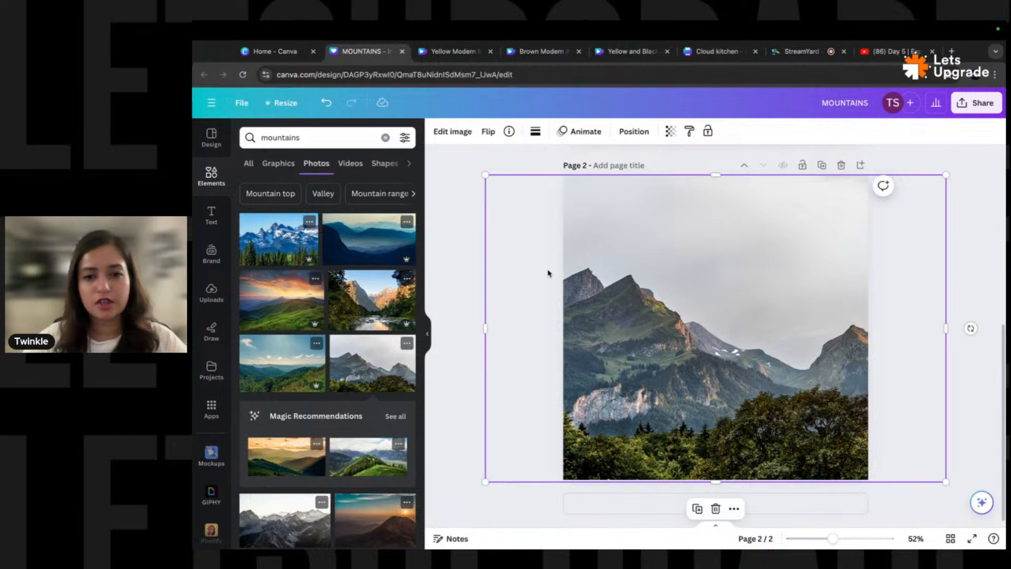
left_click(635, 131)
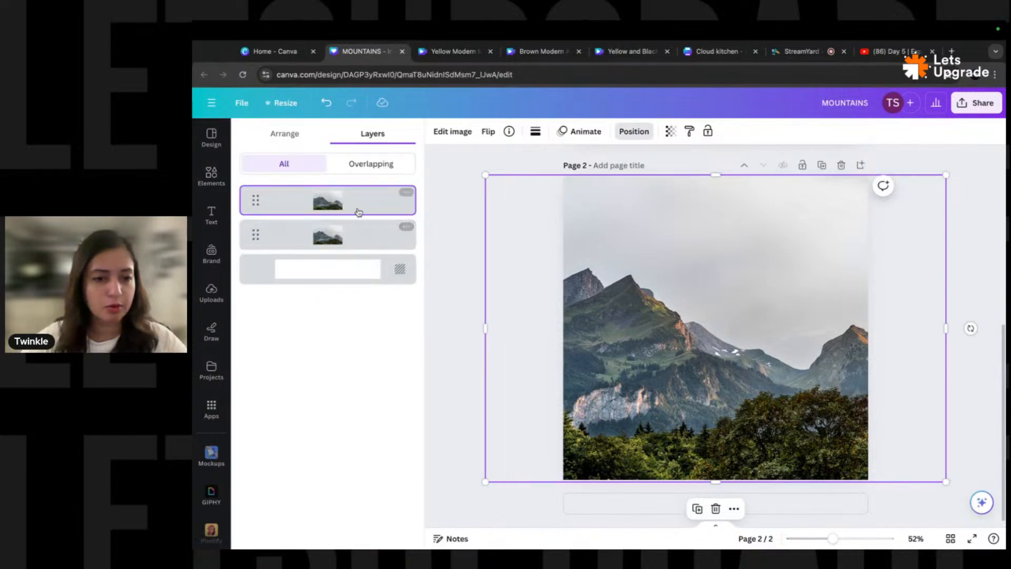
left_click(651, 248)
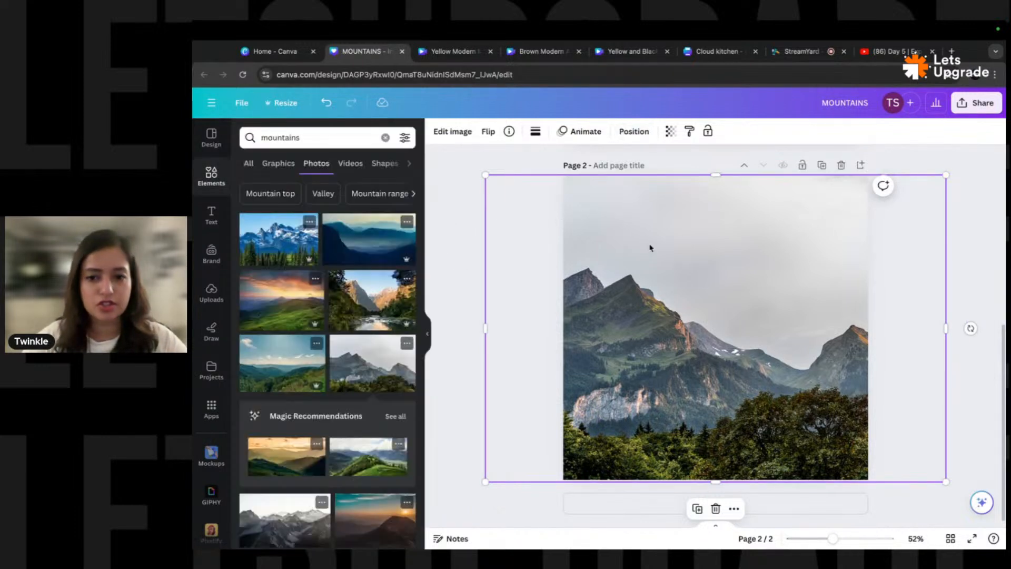
left_click(454, 132)
left_click(273, 214)
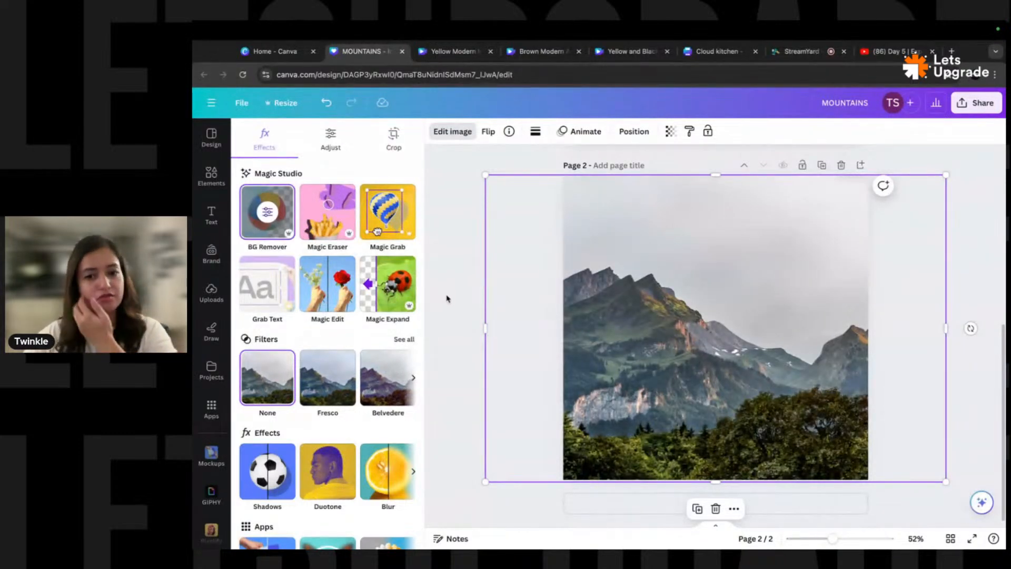
- Try shifting the cutout mountain layer right, undoing and redoing the moves
left_click(574, 261)
left_click_drag(674, 278, 627, 275)
left_click_drag(684, 319, 780, 324)
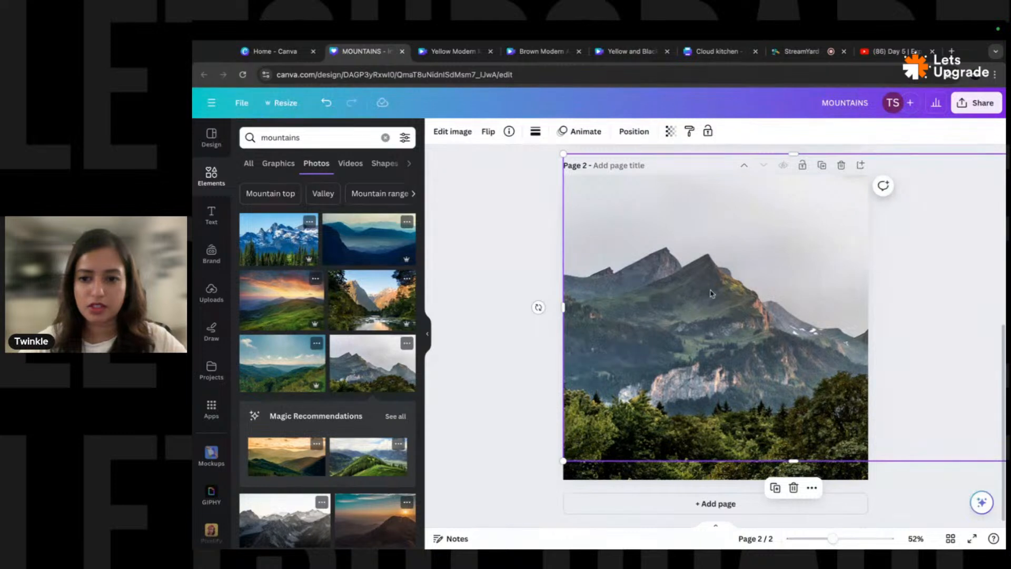
key("ctrl+z")
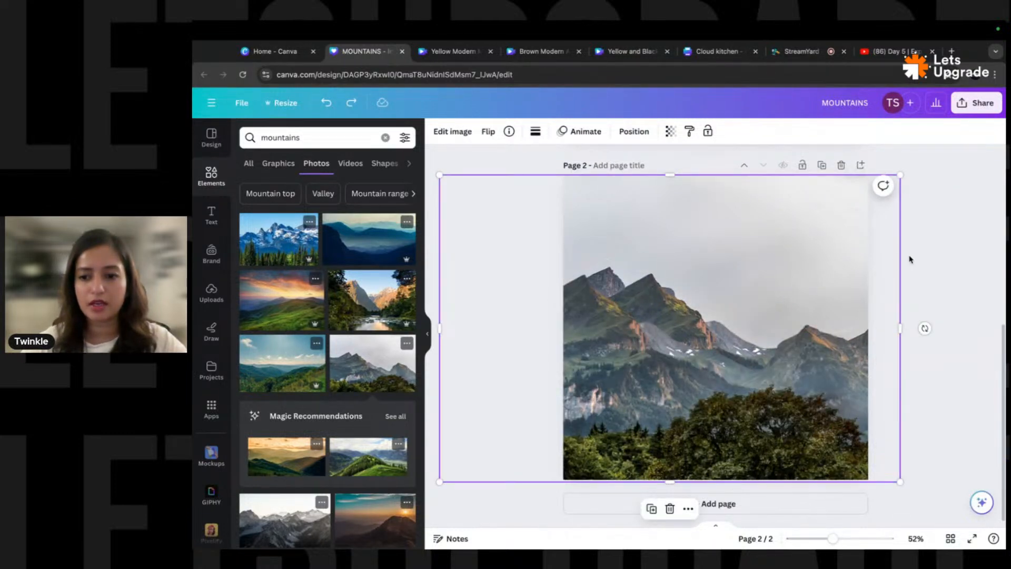
key("ctrl+z")
key("ctrl+z")
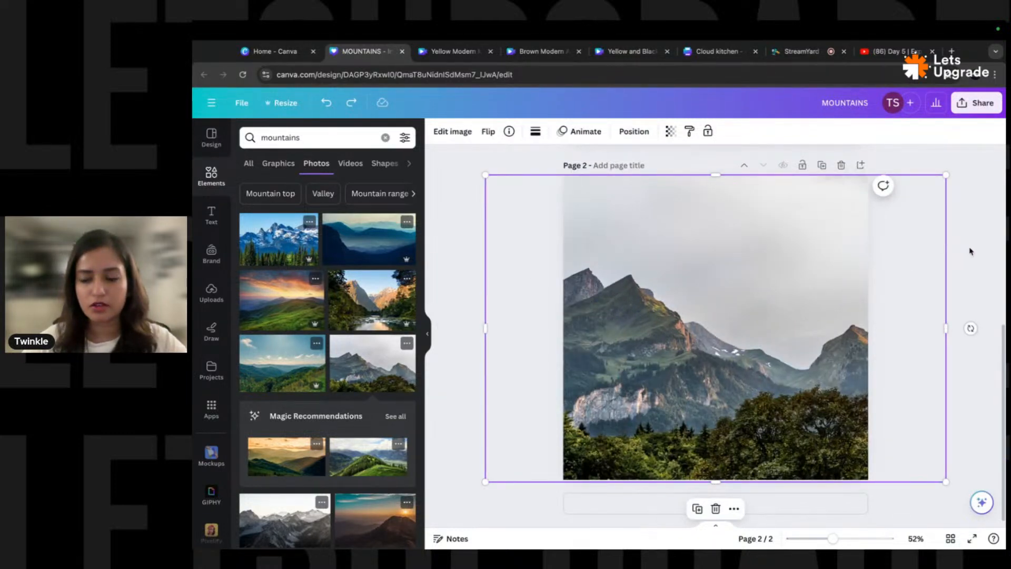
left_click_drag(971, 251, 675, 364)
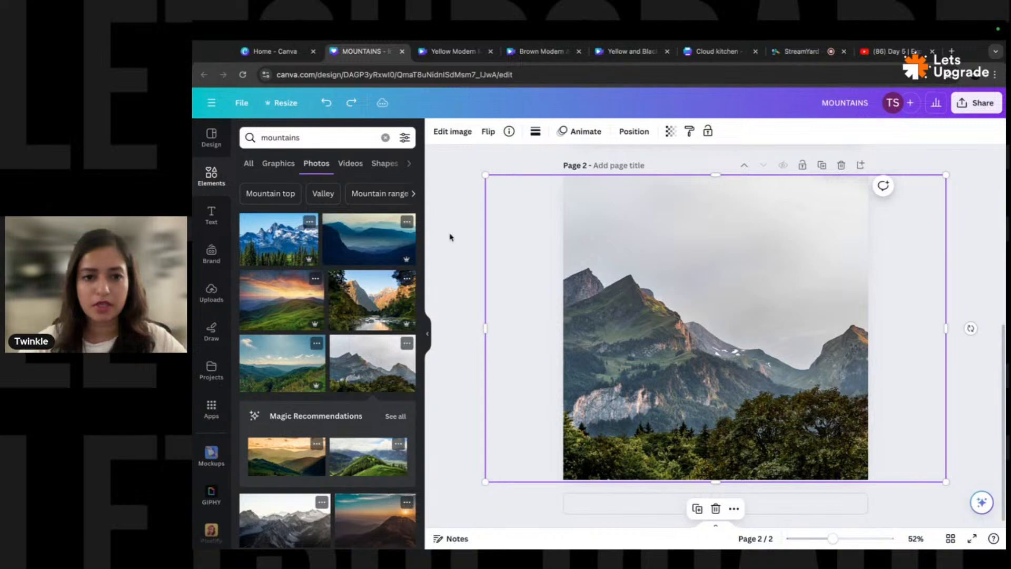
left_click_drag(642, 267, 783, 319)
key("ctrl+z")
key("ctrl+shift+z")
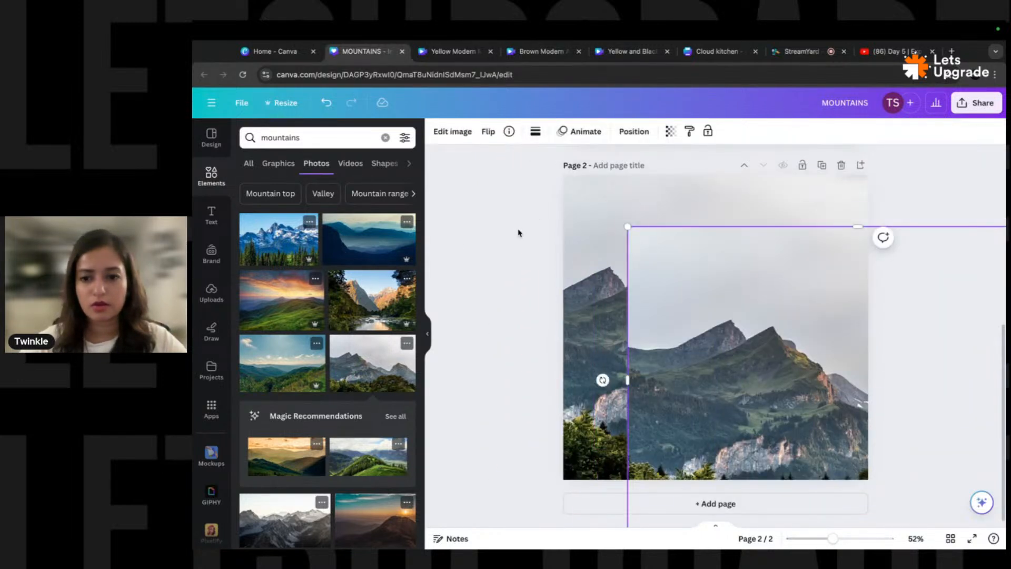
- Reposition the top mountain image, then undo the move
left_click(531, 272)
left_click_drag(725, 302, 582, 249)
left_click(470, 132)
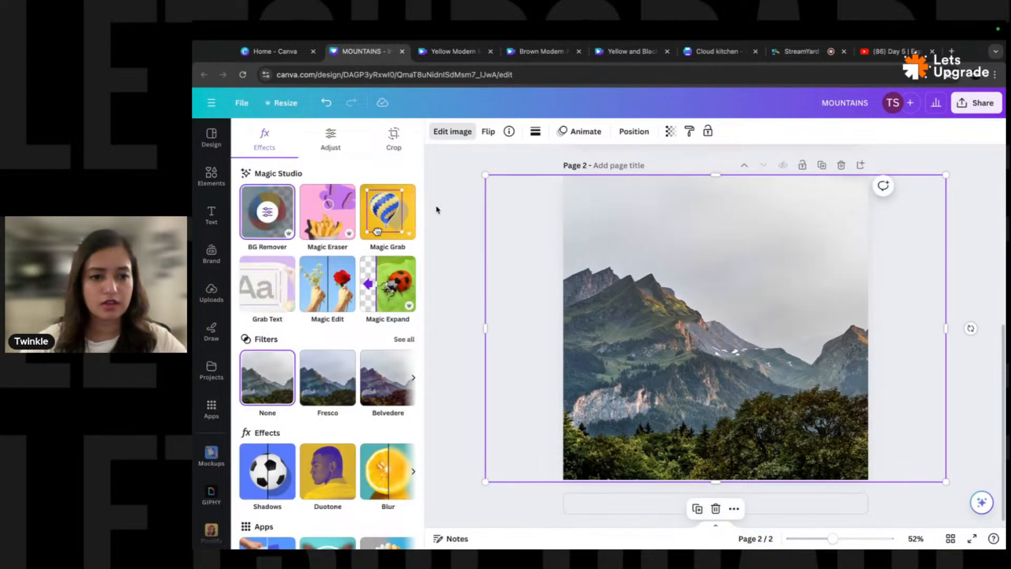
left_click(522, 268)
left_click_drag(685, 326, 705, 296)
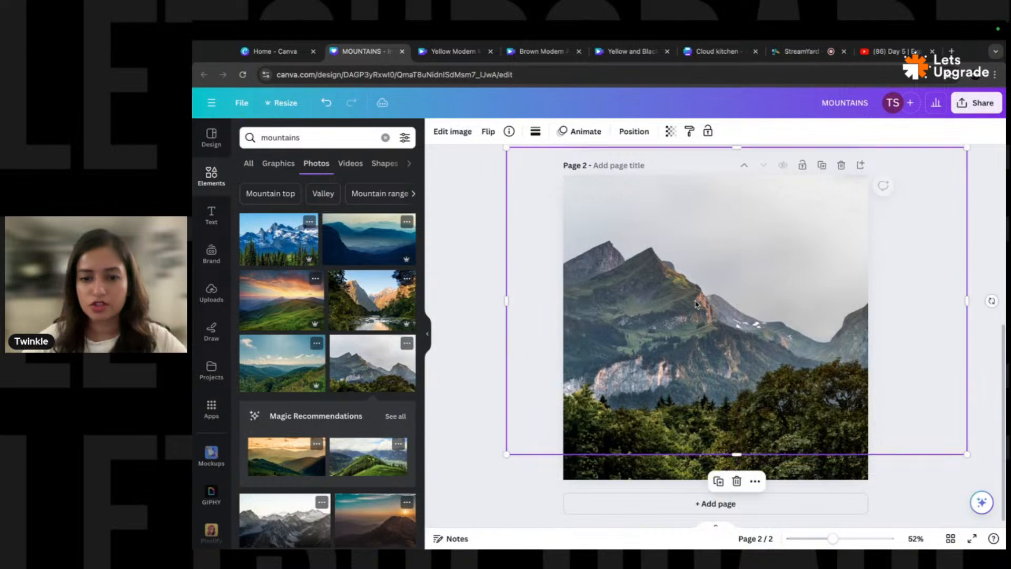
key("super+z")
scroll(716, 278, "up", 4)
left_click(937, 316)
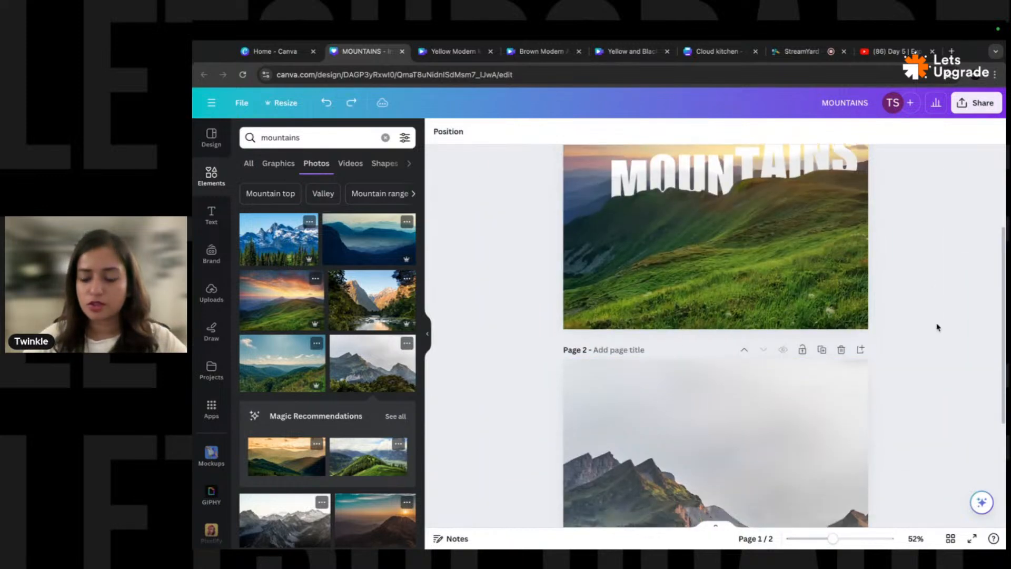
scroll(964, 250, "down", 4)
- Align the cutout mountain layer to the page's middle and bring up the Text panel
right_click(647, 182)
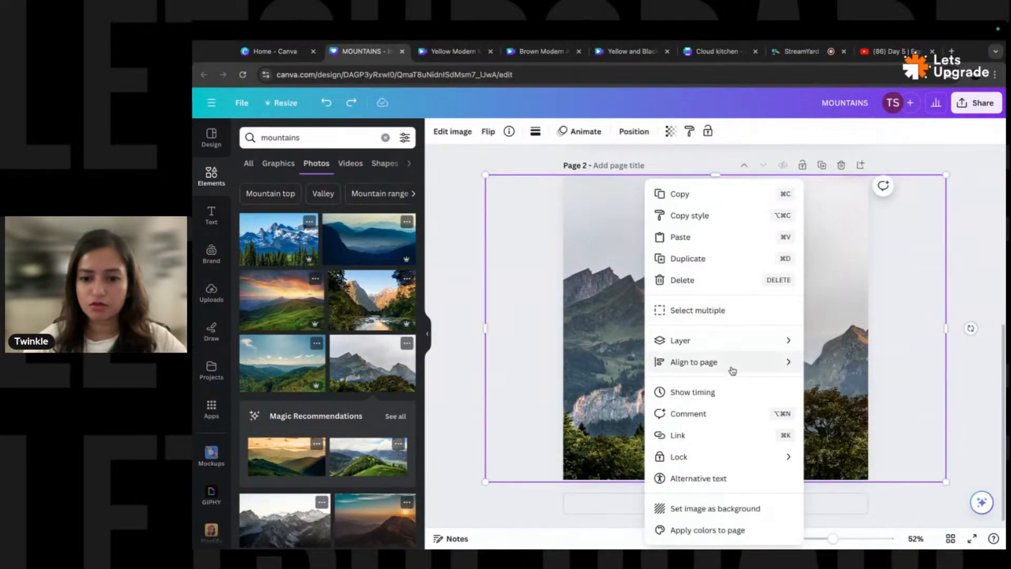
mouse_move(729, 364)
left_click(840, 458)
left_click(959, 243)
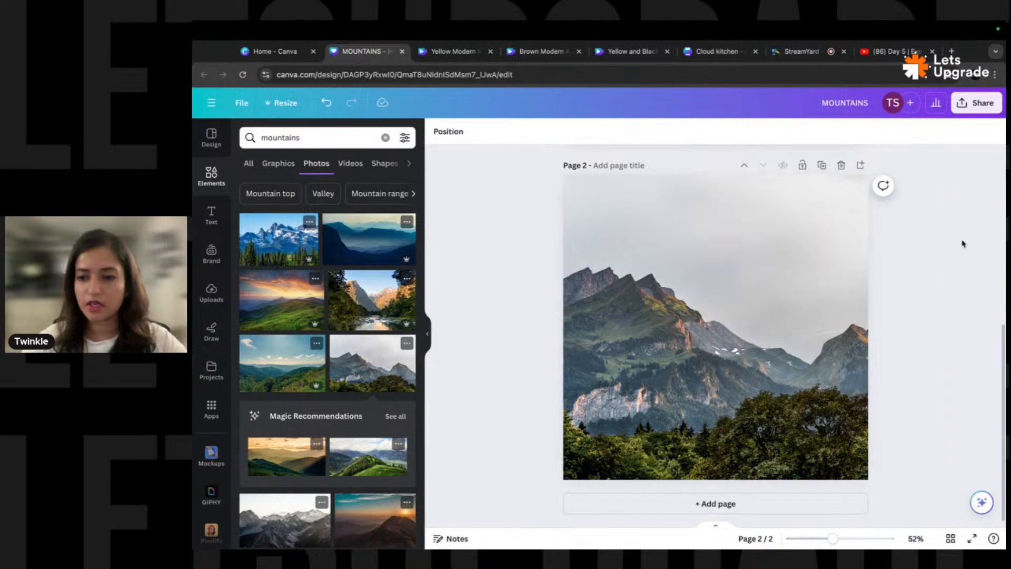
left_click(211, 216)
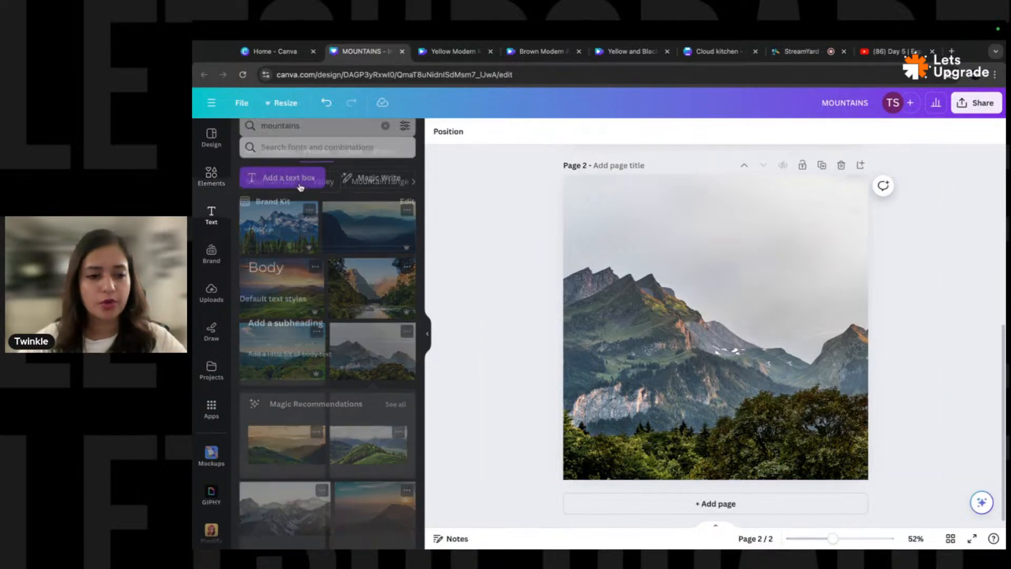
- Add a Body text box set in the Impact font
left_click(334, 139)
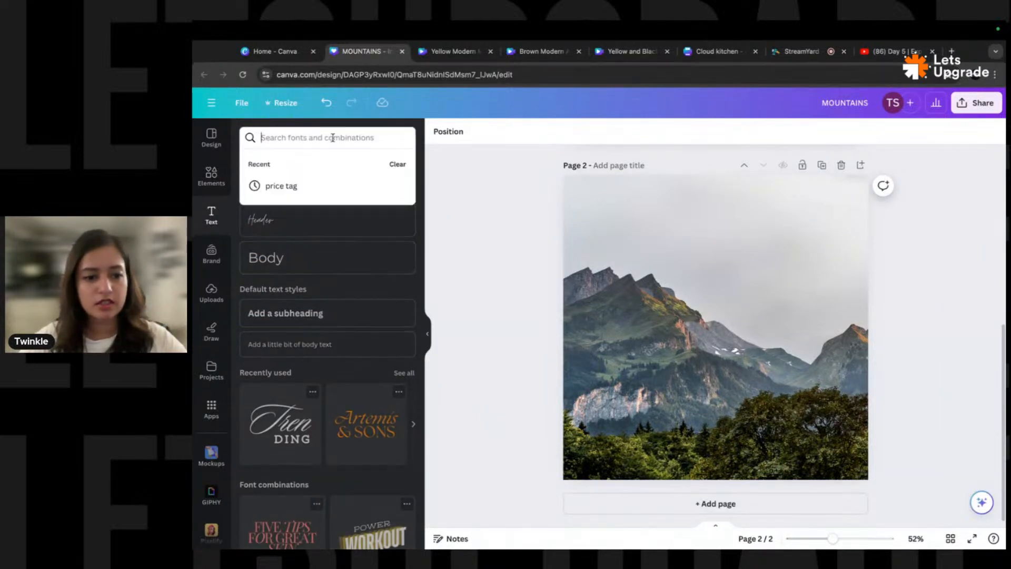
type("i")
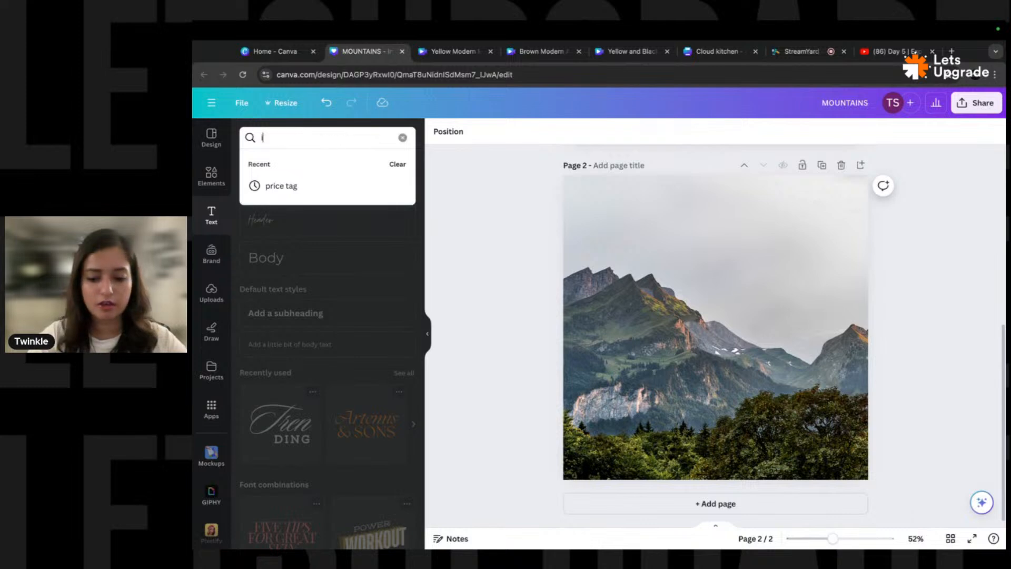
type("mpact")
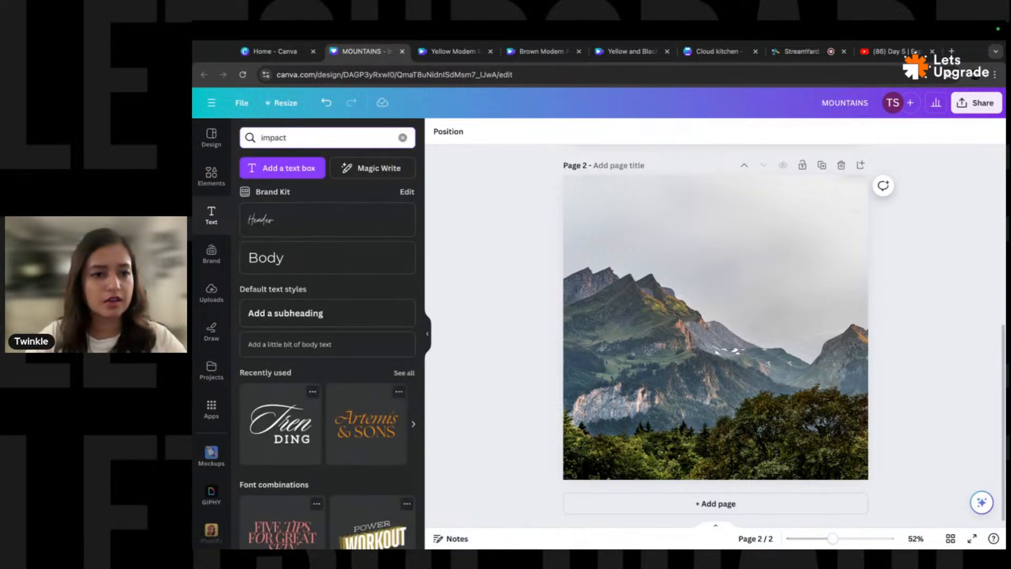
left_click(337, 258)
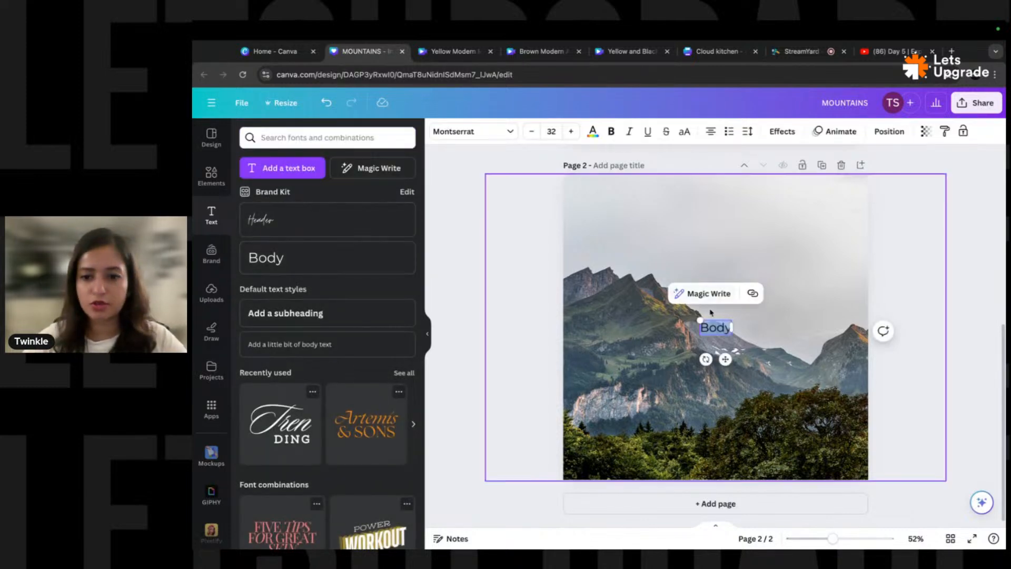
left_click(476, 132)
left_click(320, 237)
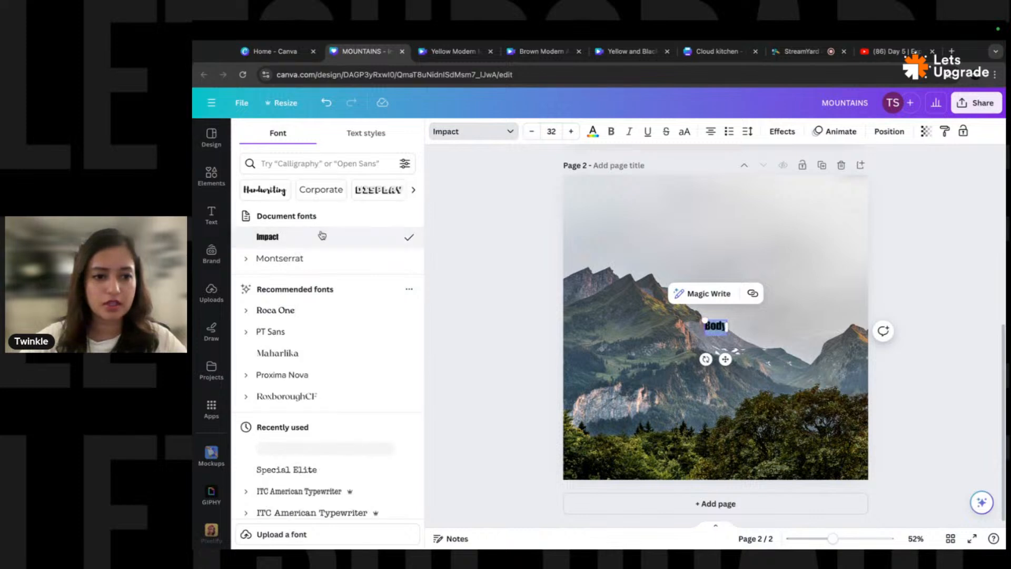
- Retype the text as 'MOUNTAINS' at font size 100
left_click_drag(704, 320, 621, 265)
left_click(705, 322)
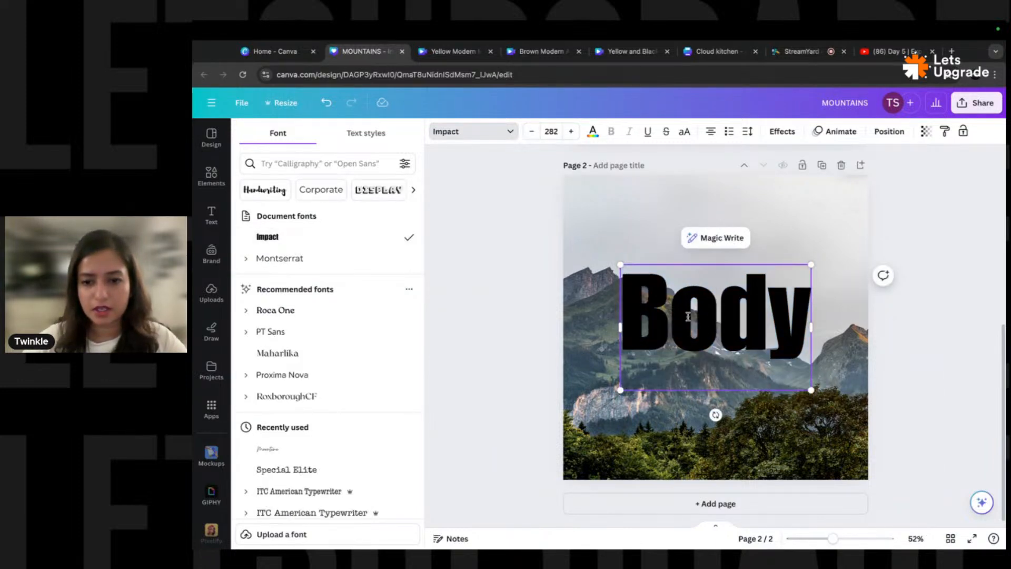
double_click(699, 306)
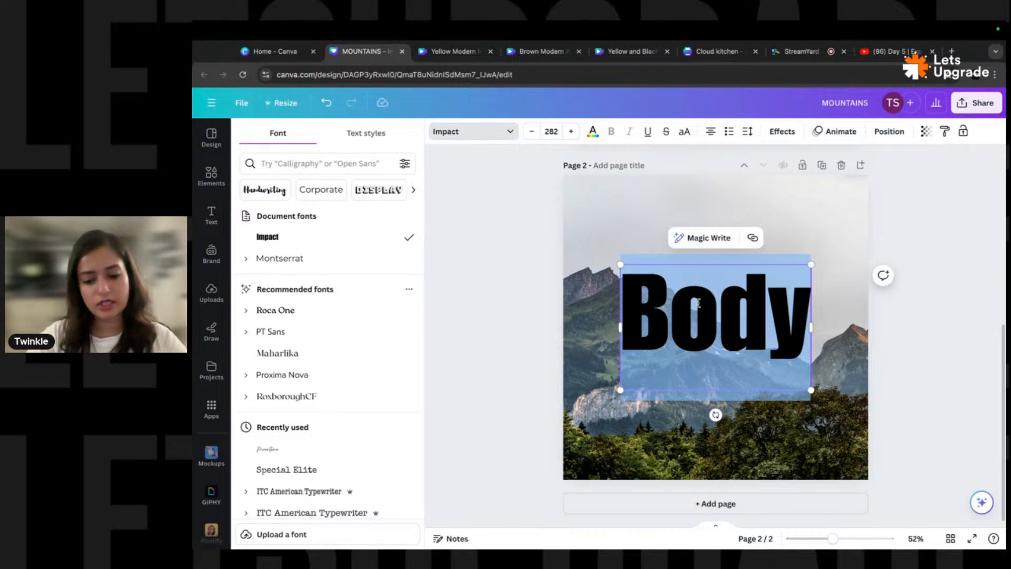
type("MOUNTAINS")
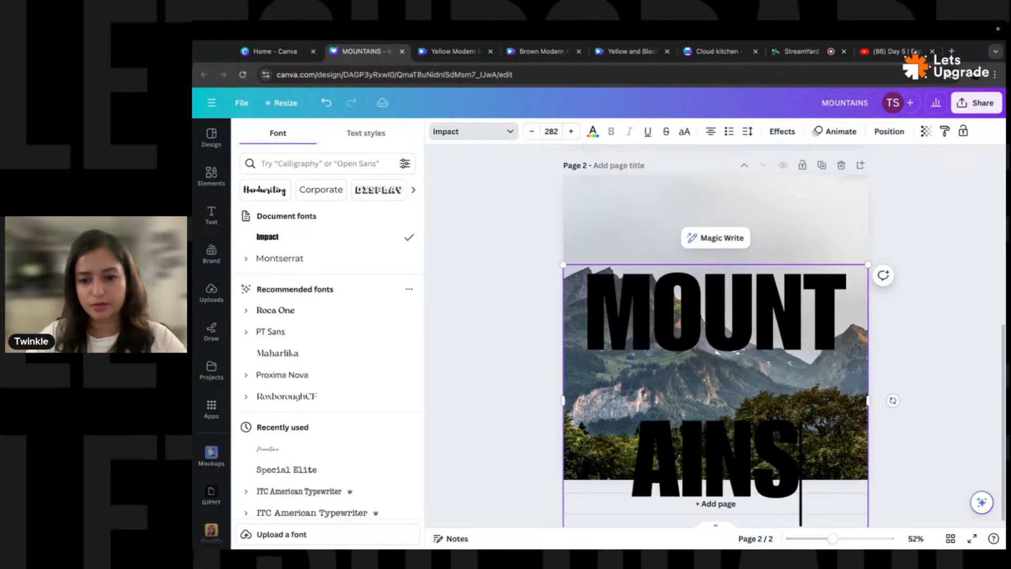
key("super+a")
left_click(551, 131)
type("100")
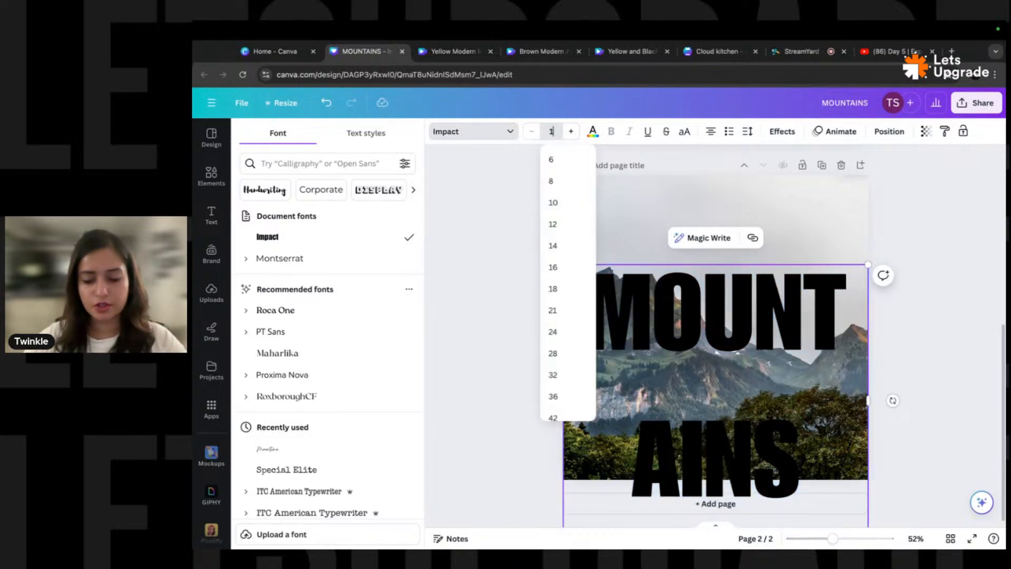
key("Return")
- Make the MOUNTAINS text white
left_click(943, 266)
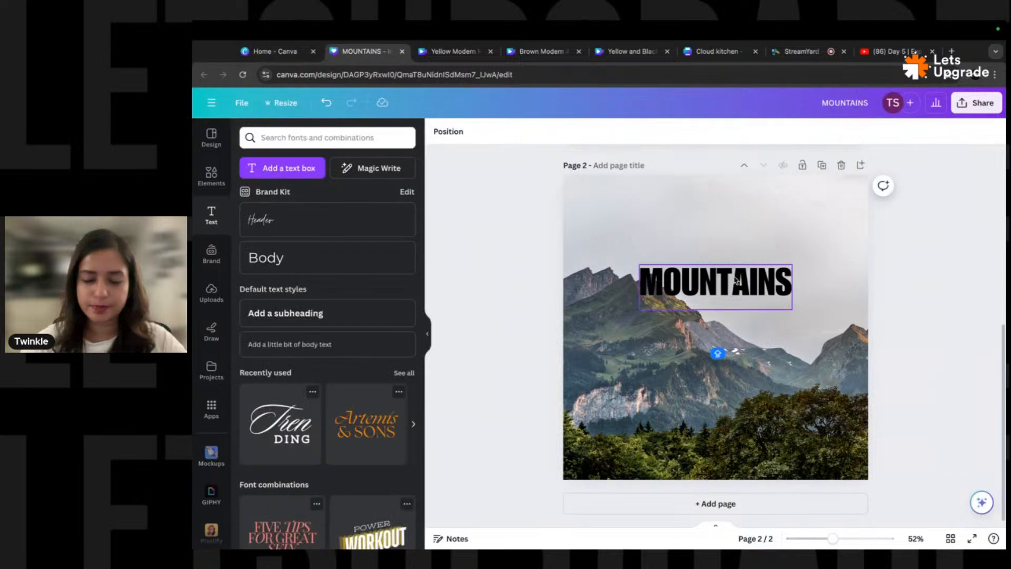
mouse_move(731, 281)
left_mouse_down()
mouse_move(769, 282)
mouse_move(742, 281)
mouse_move(749, 276)
left_mouse_up()
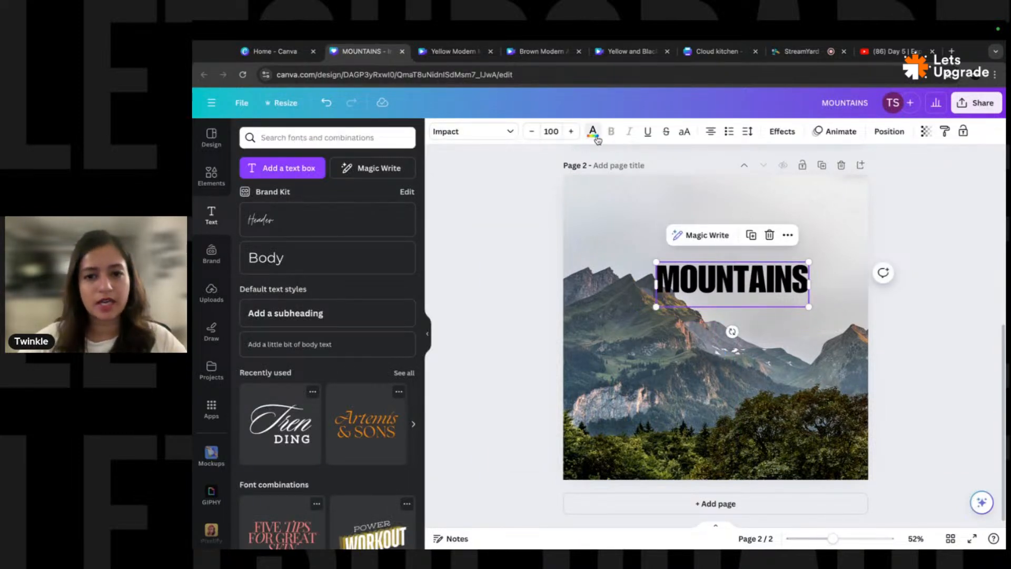
left_click(593, 133)
left_click(316, 199)
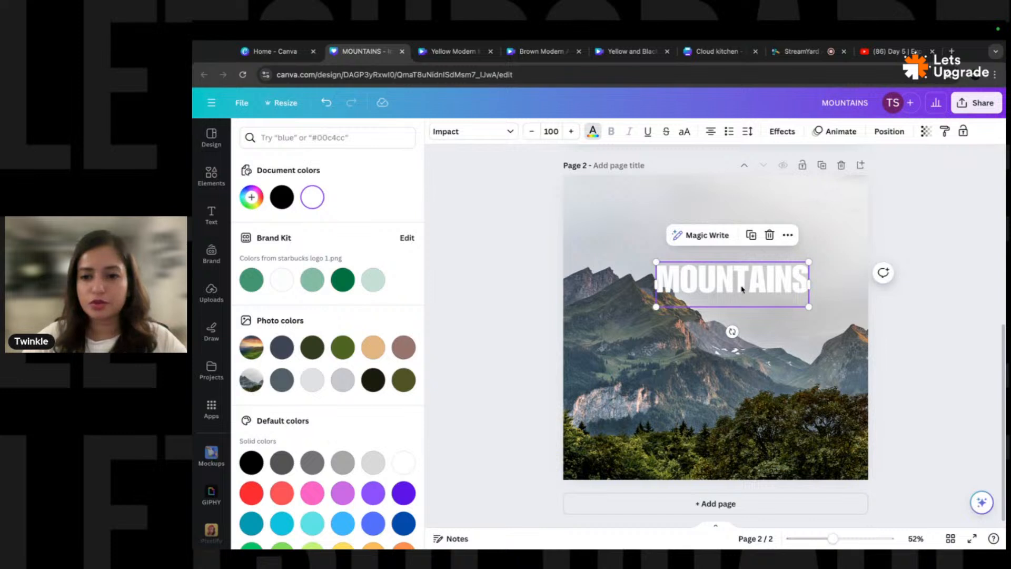
left_click(819, 262)
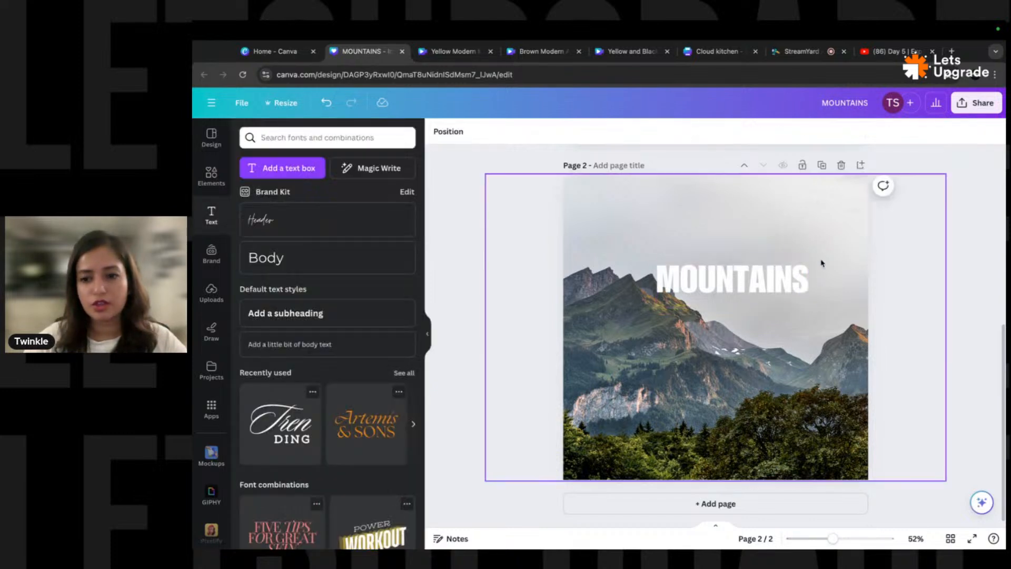
- Undo a trial 30° rotation of MOUNTAINS and Alt-drag a duplicate below the original
left_click(722, 286)
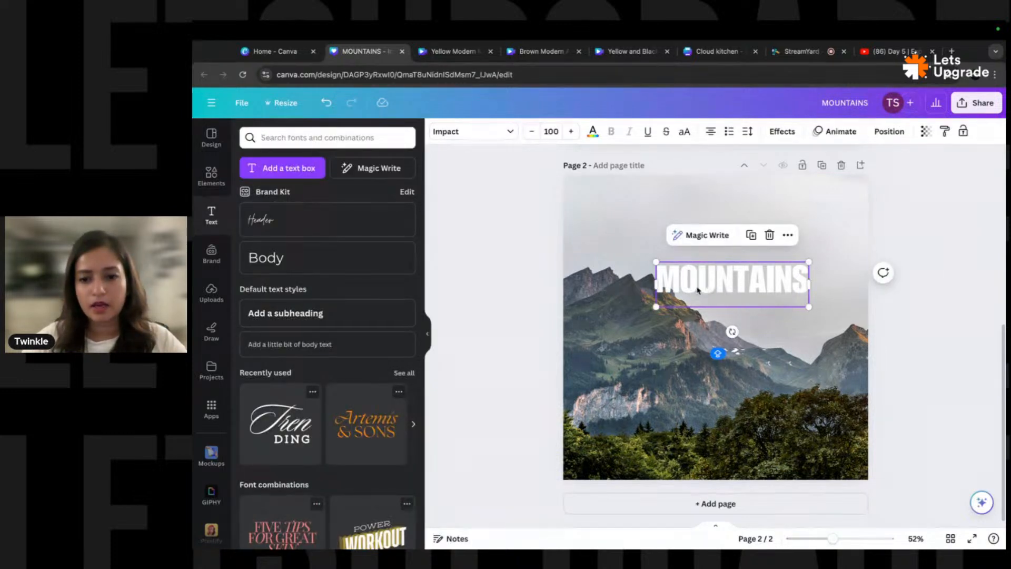
left_click_drag(697, 290, 635, 242)
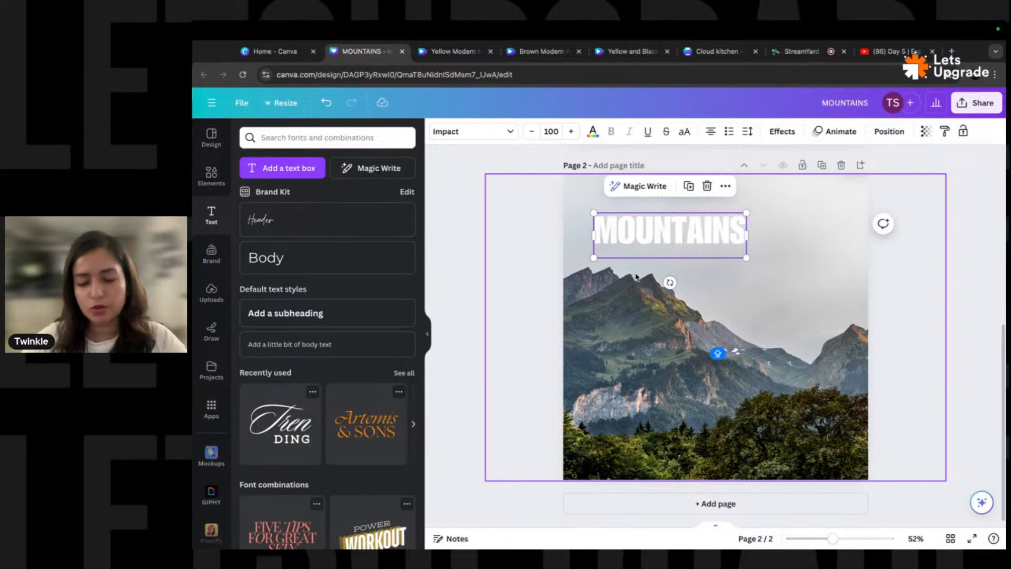
left_click_drag(669, 282, 649, 278)
left_click_drag(677, 238, 736, 322)
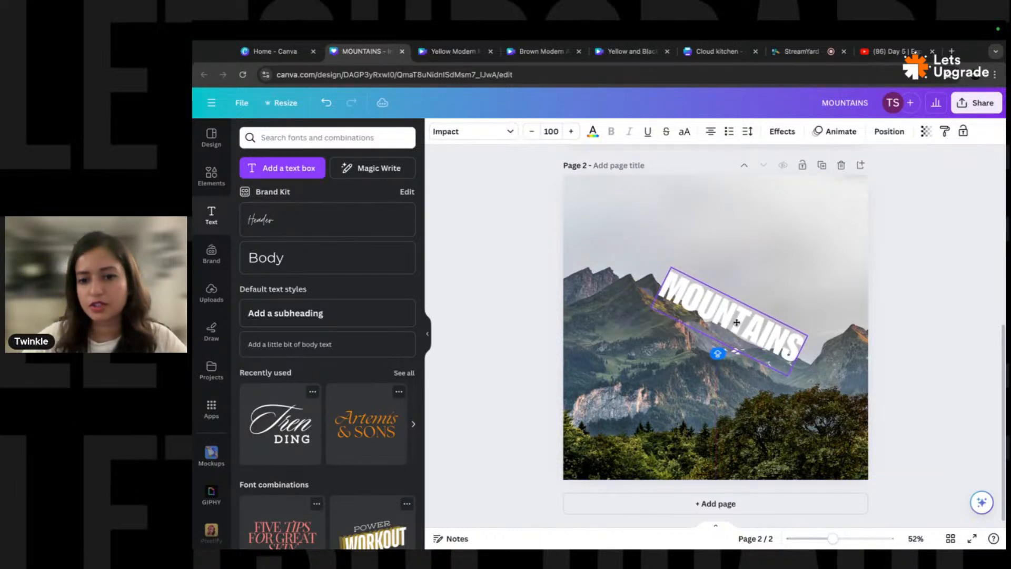
key("super+z")
key("super+z")
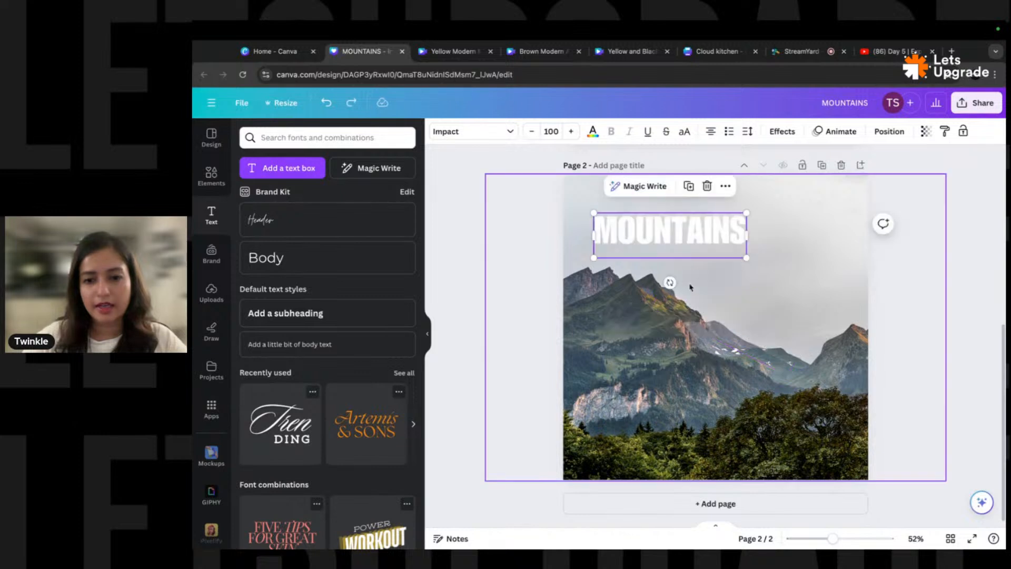
left_click_drag(638, 236, 773, 304)
left_click(653, 303)
- Trim the duplicate to a single 'M' and place a copy beside it
key("BackSpace")
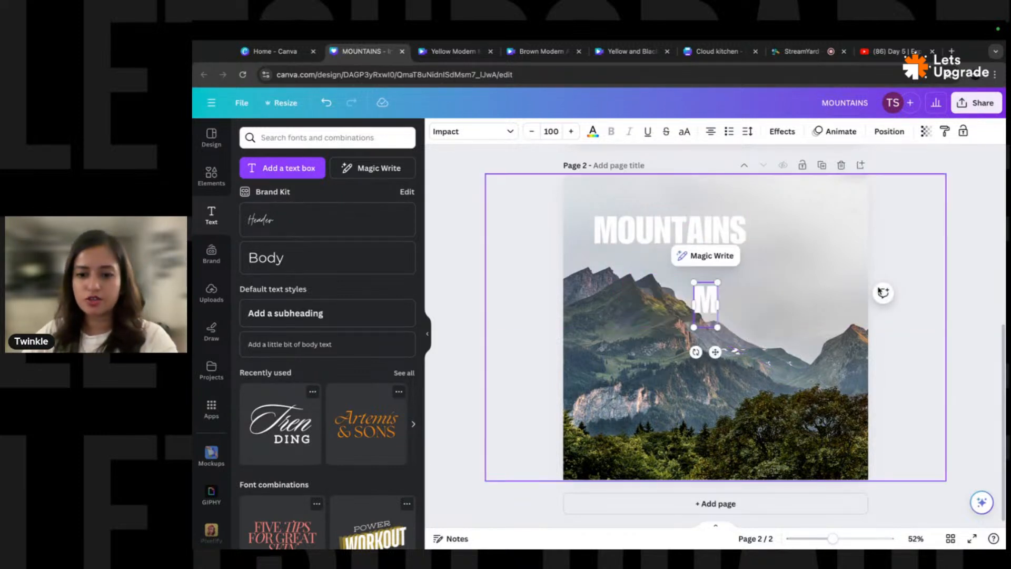
left_click(896, 274)
left_click(706, 303)
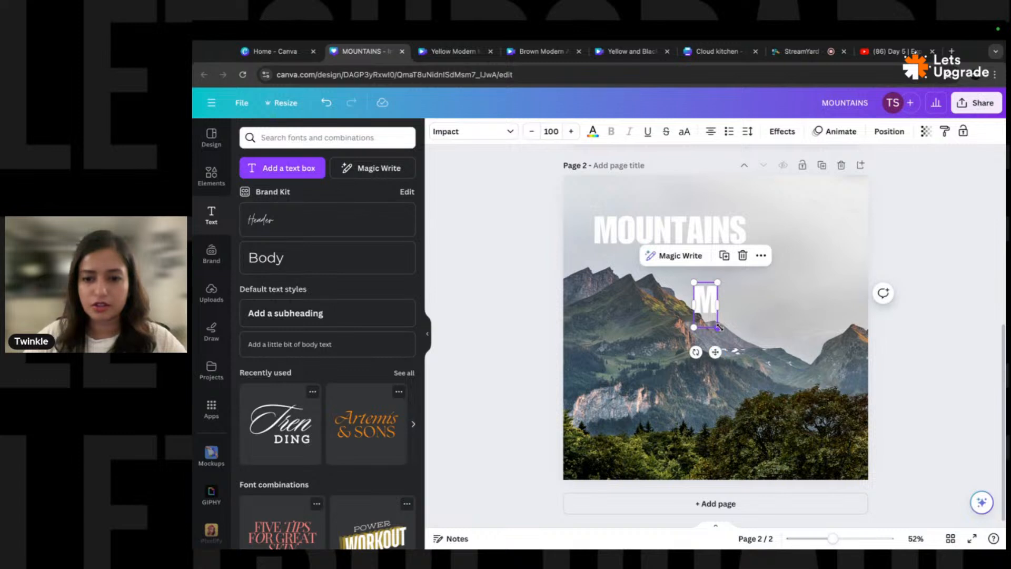
mouse_move(720, 328)
left_mouse_down()
mouse_move(732, 348)
mouse_move(721, 331)
left_mouse_up()
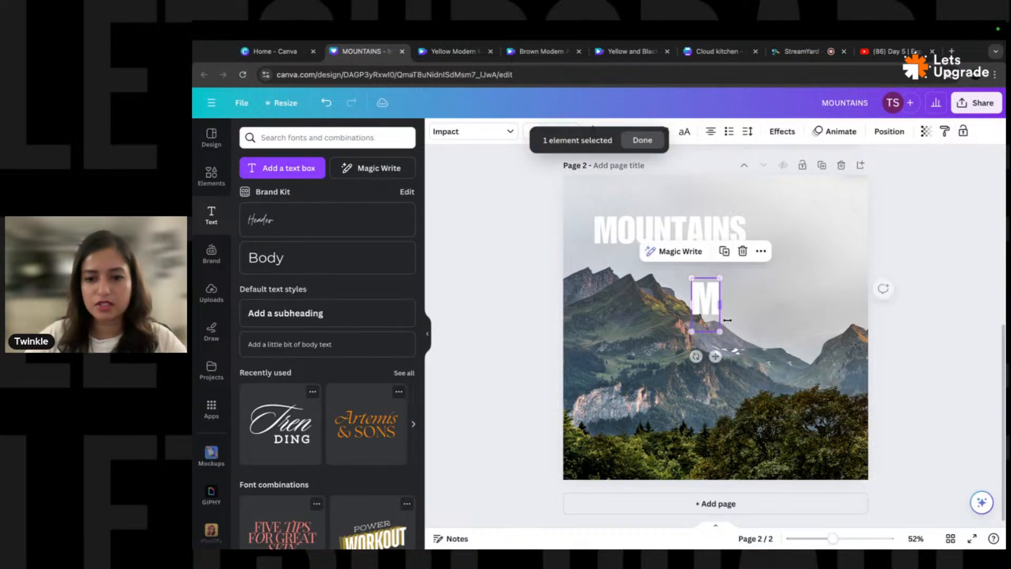
left_click_drag(694, 299, 726, 322)
- Retype the copied letters as O and U along the ridge
left_click(703, 302)
type("O")
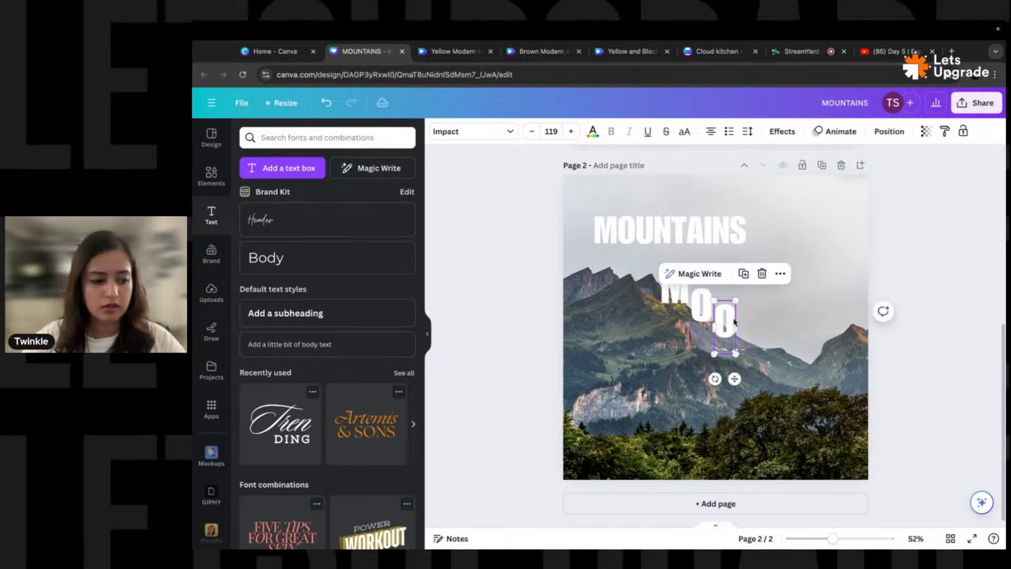
left_click(725, 325)
type("U")
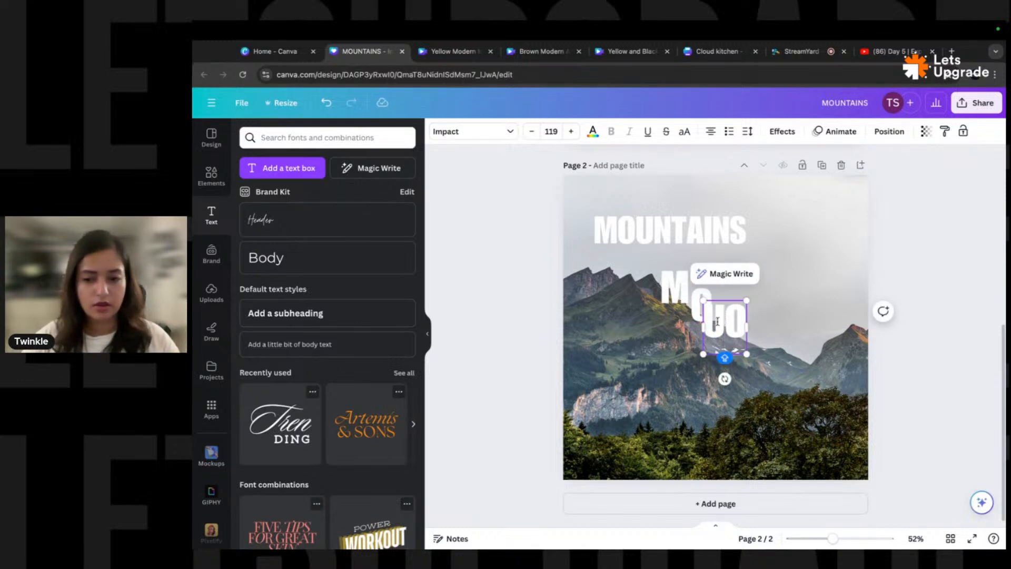
double_click(729, 325)
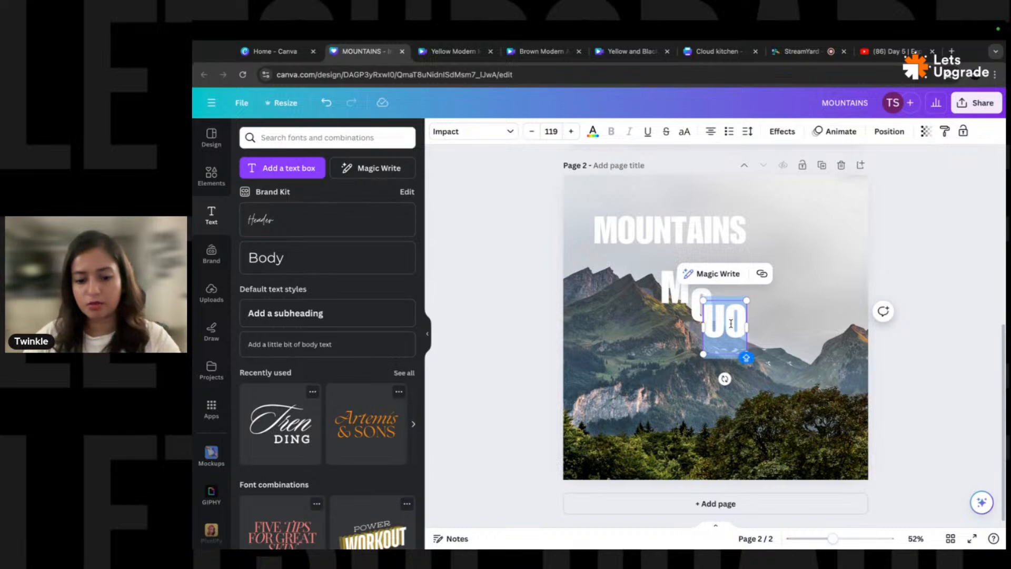
type("U")
key("Escape")
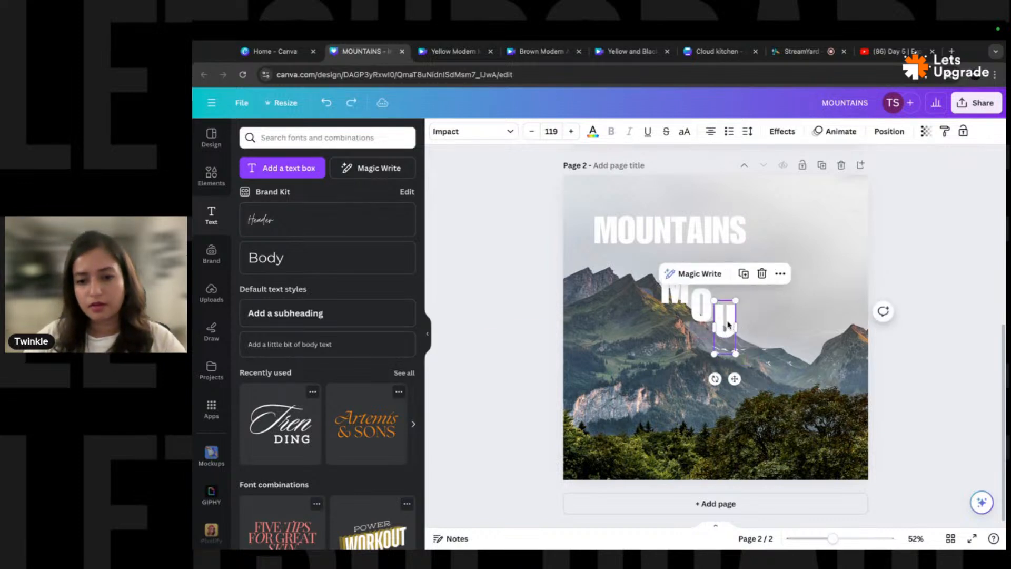
- Copy letters along the ridge and retype them as N, T, A and I
left_click_drag(728, 325, 823, 349)
double_click(751, 332)
type("N")
key("Escape")
double_click(770, 339)
type("T")
key("Escape")
double_click(791, 350)
type("A")
key("Escape")
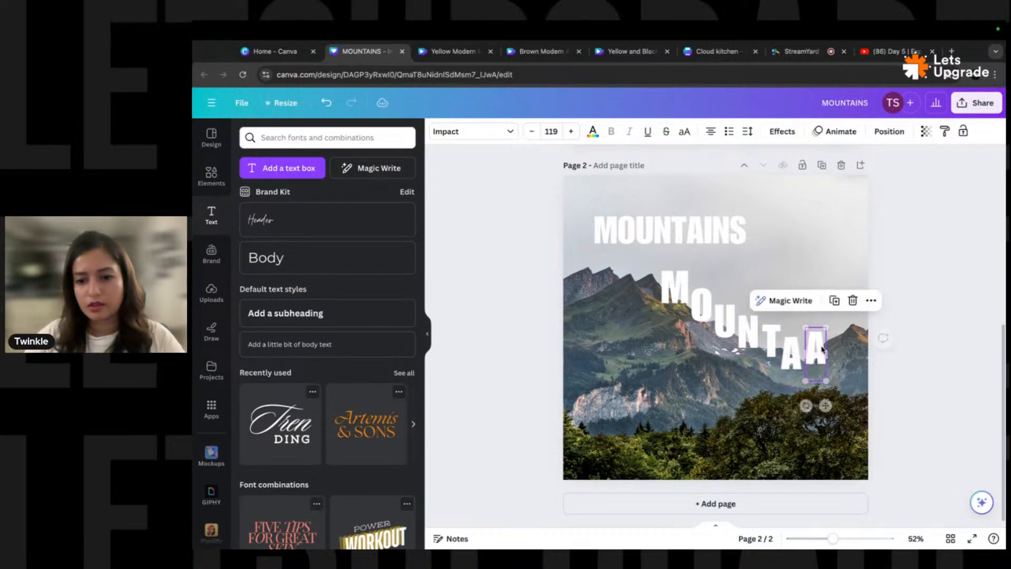
double_click(822, 349)
type("I")
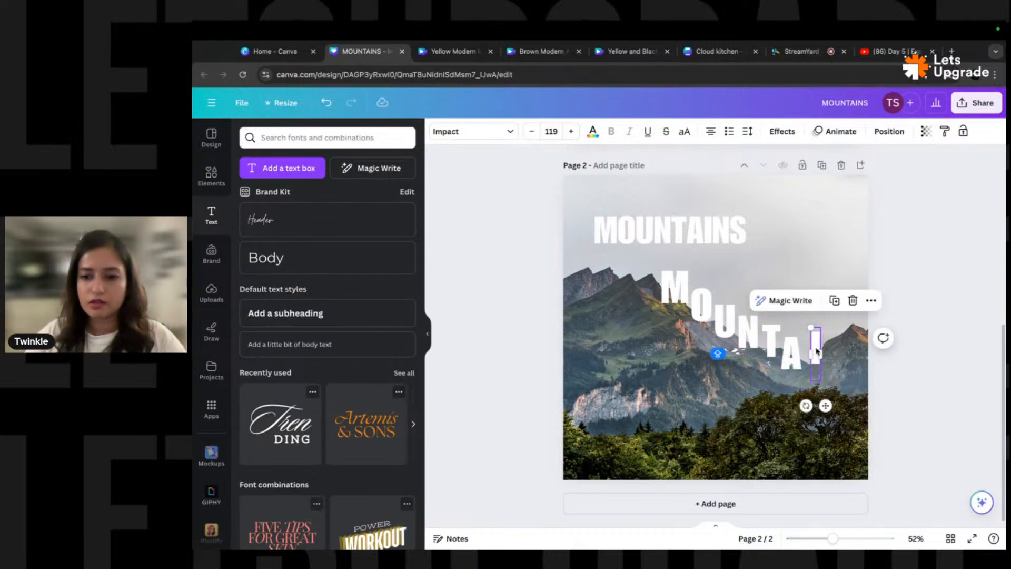
key("Escape")
- Add the final N and S letter boxes, removing a leftover N
left_click_drag(816, 349, 830, 339)
double_click(824, 343)
type("N")
key("Escape")
left_click_drag(830, 340, 853, 318)
double_click(853, 319)
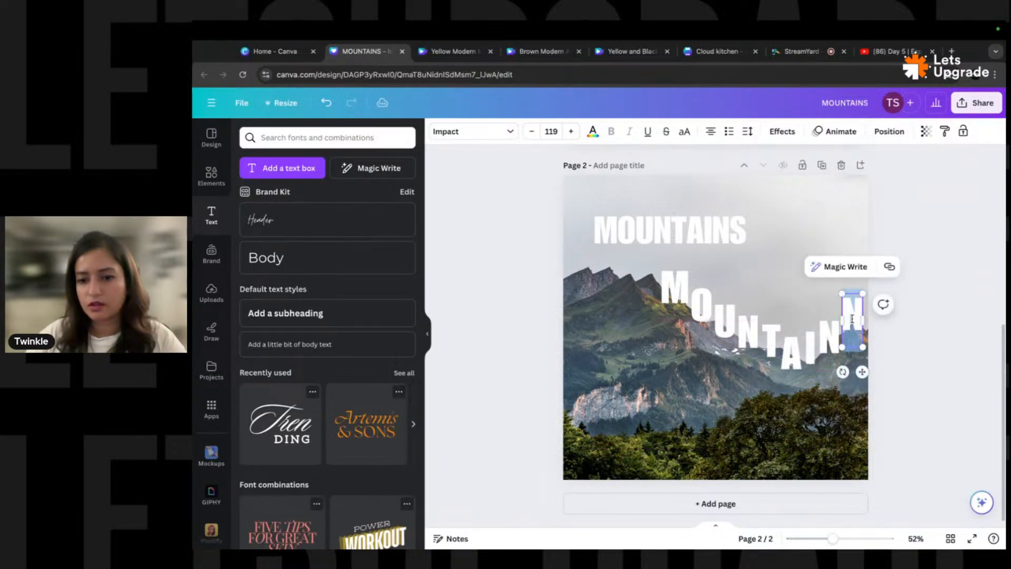
left_click(853, 319)
type("S")
key("Escape")
left_click(859, 359)
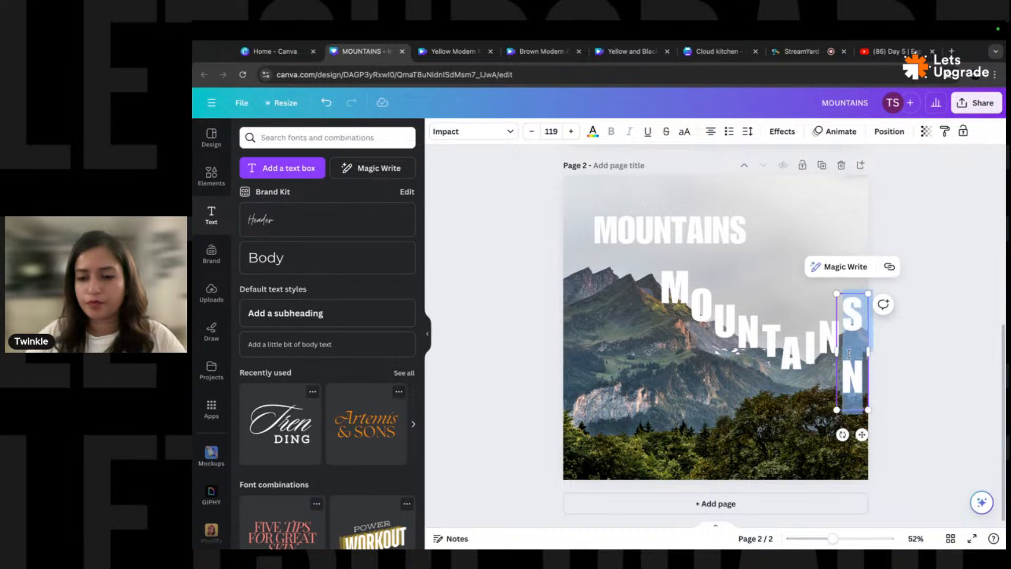
key("BackSpace")
- Delete the original MOUNTAINS heading at the top
left_click(669, 230)
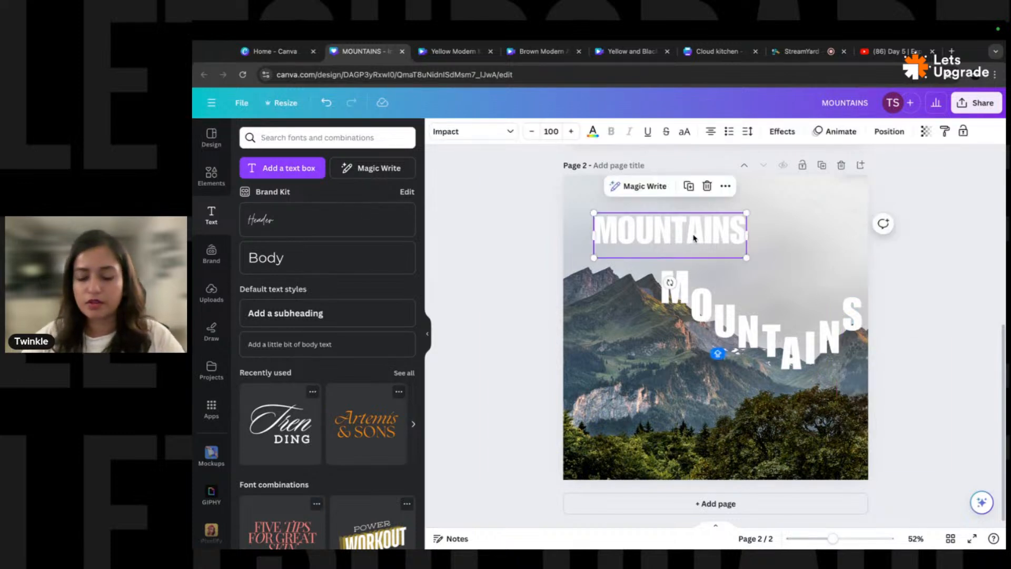
key("Delete")
left_click(627, 340)
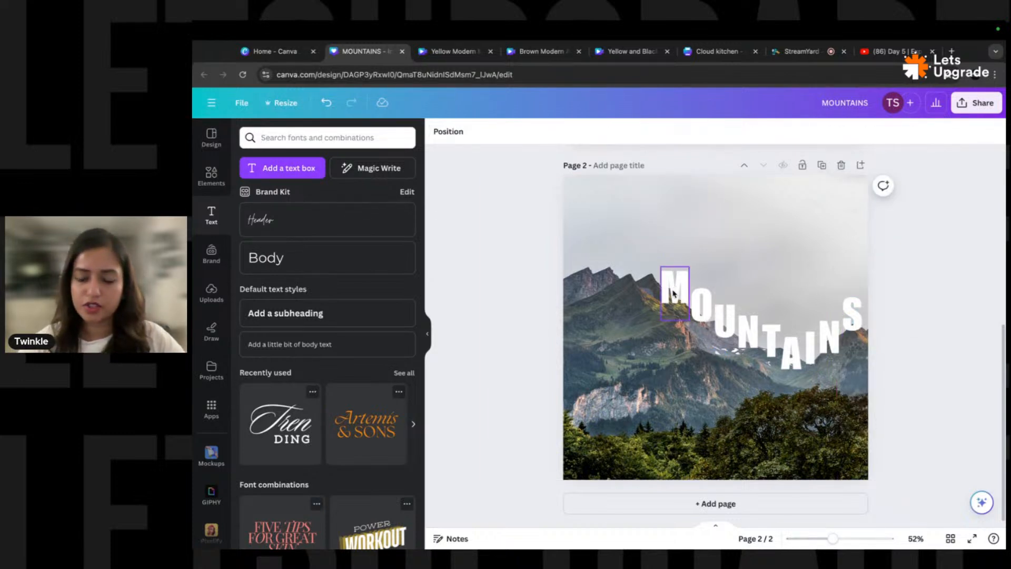
- Open page 2's layer list and move the mountain image layer above the letters
left_click(618, 339)
key("alt+1")
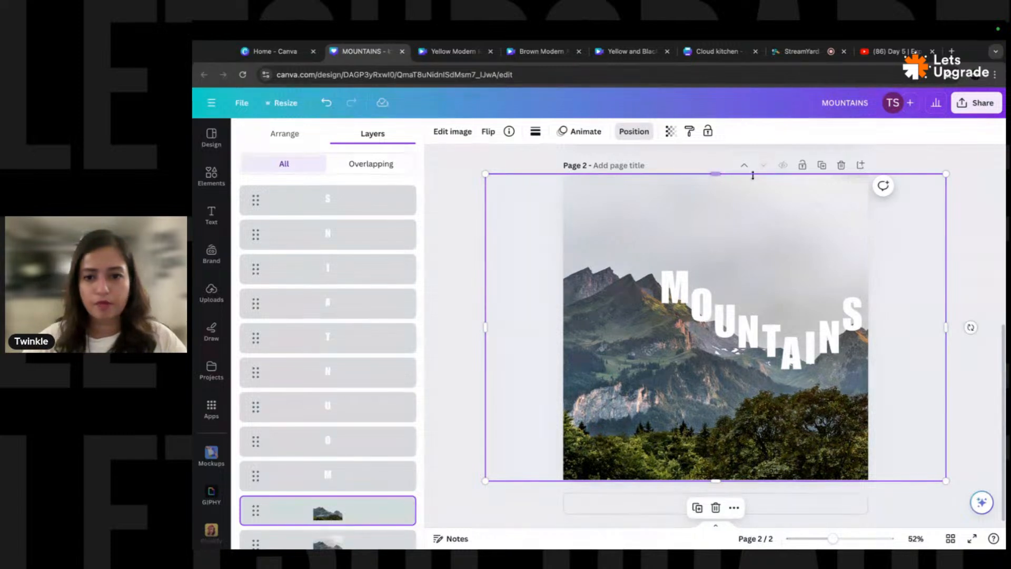
scroll(358, 474, "down", 1)
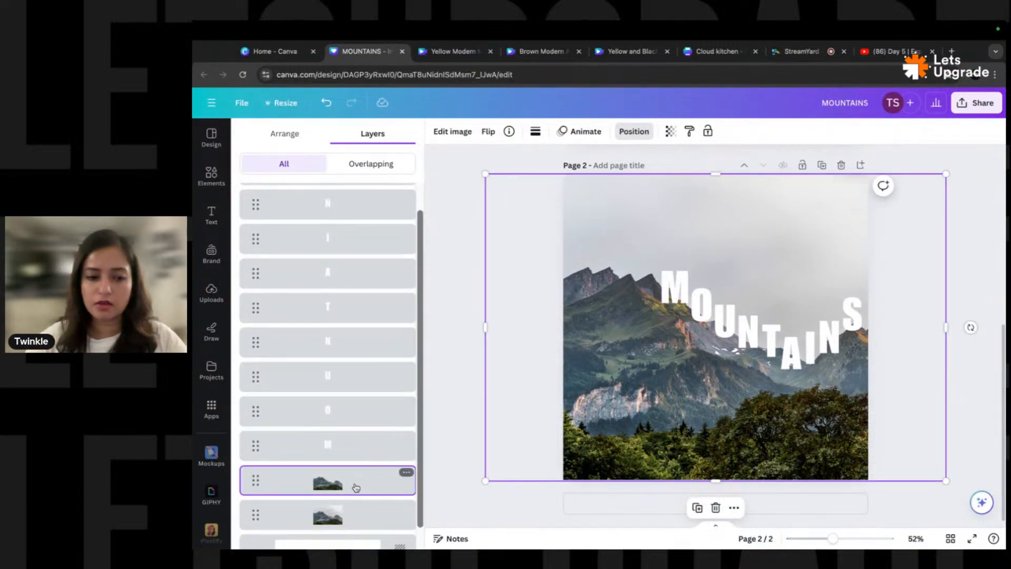
left_click_drag(355, 484, 350, 193)
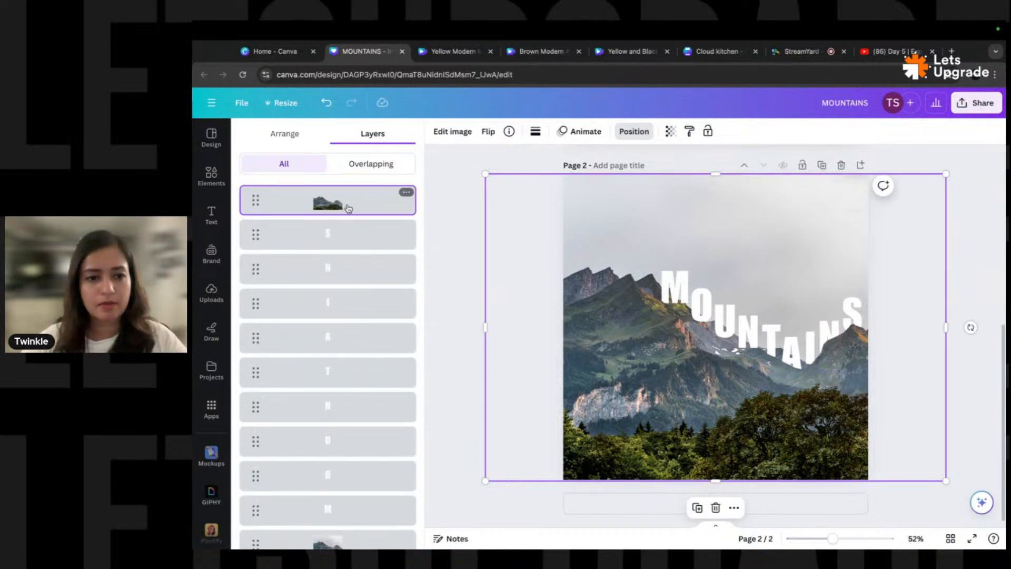
- Lock the mountain image in place
right_click(642, 226)
mouse_move(770, 457)
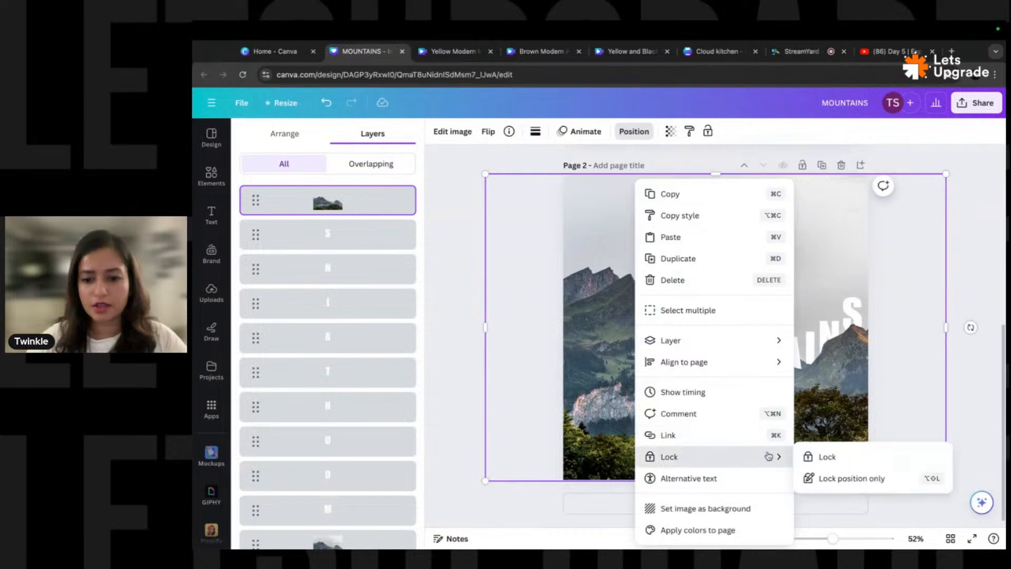
left_click(860, 460)
left_click(934, 262)
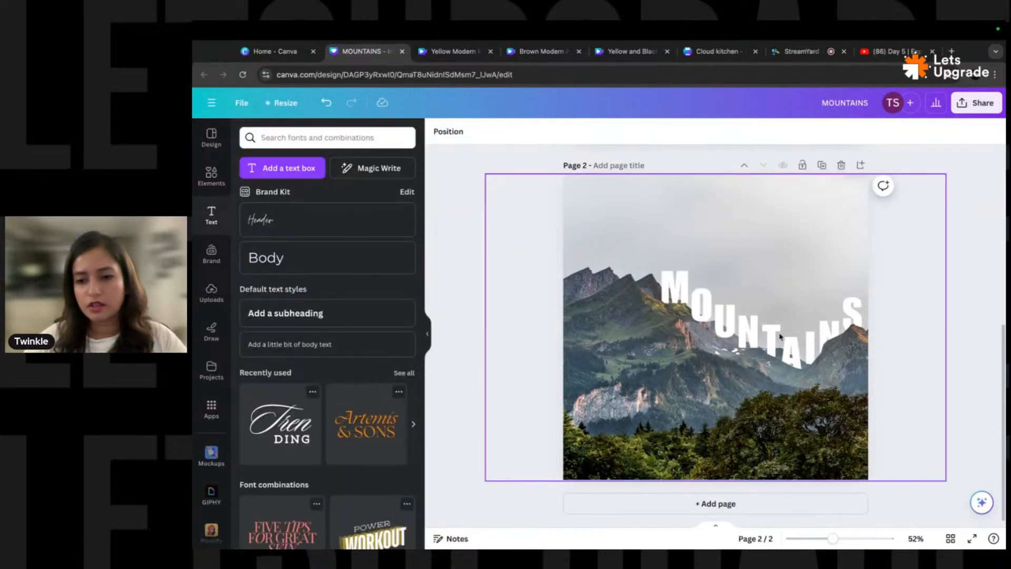
left_click(679, 291)
- Move the image layer back below the letters and undo a stray photo shift
left_click(475, 131)
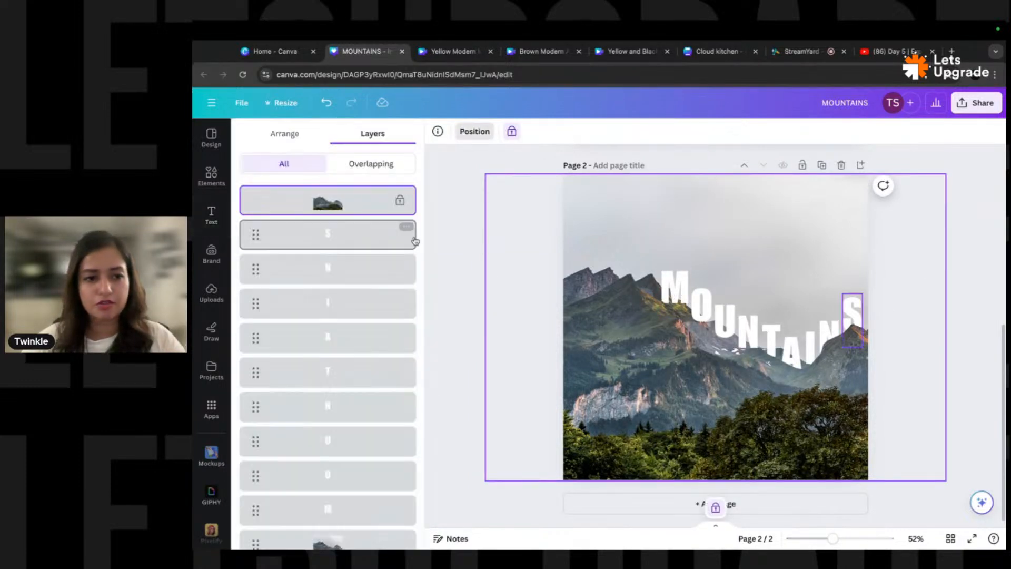
left_click(400, 205)
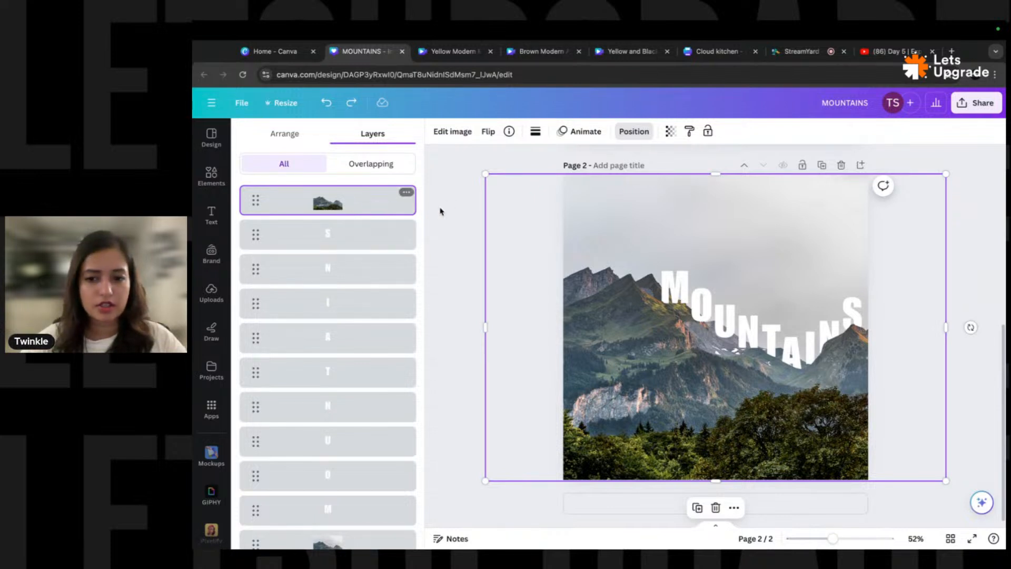
left_click_drag(337, 203, 350, 473)
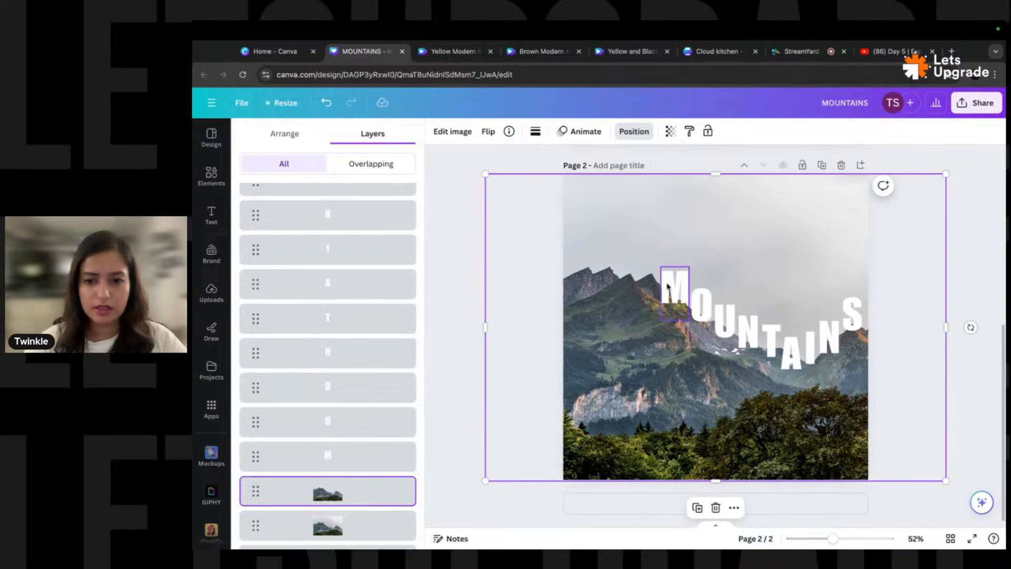
left_click(684, 295)
left_click(602, 340)
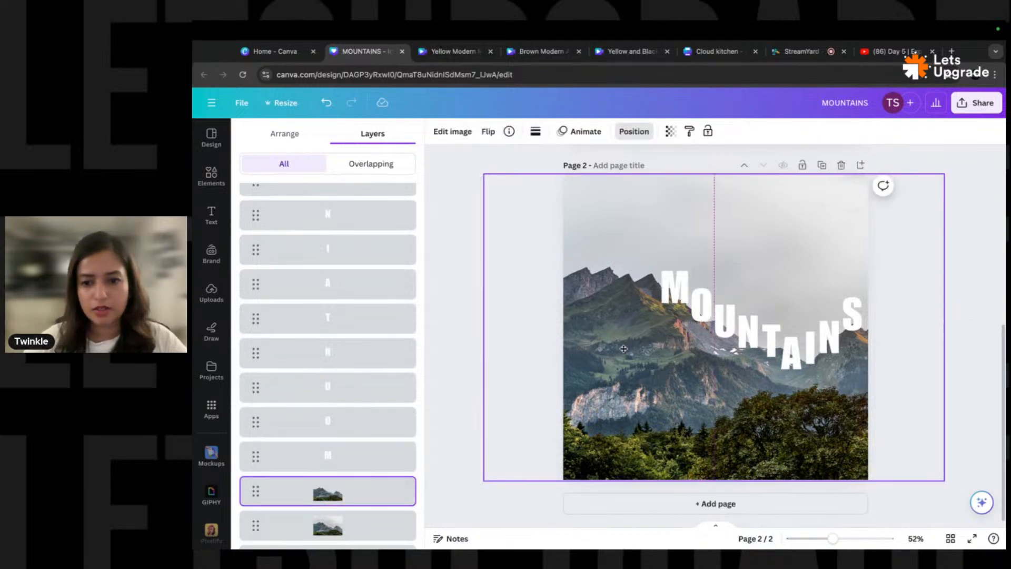
key("super+z")
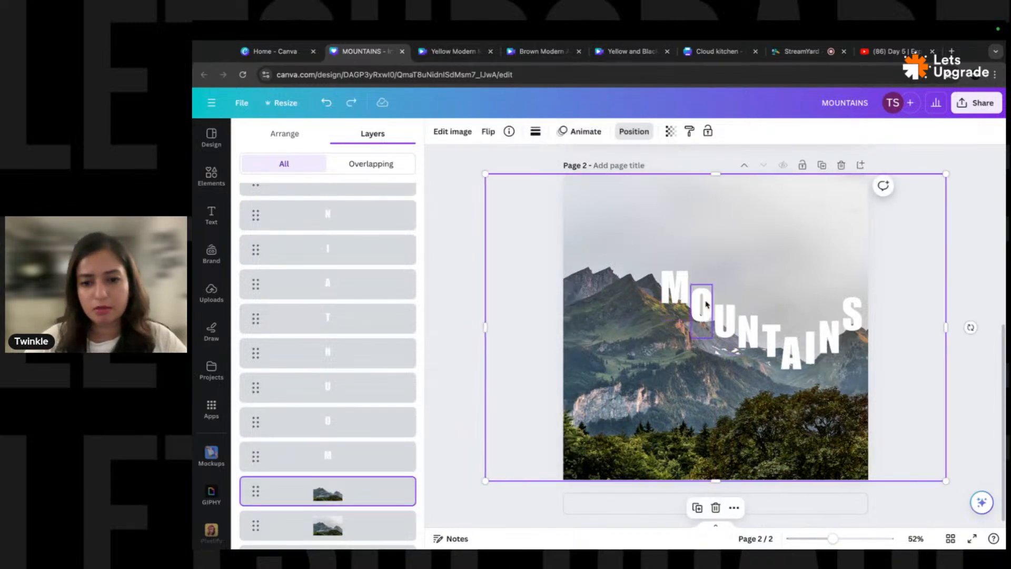
left_click(361, 517)
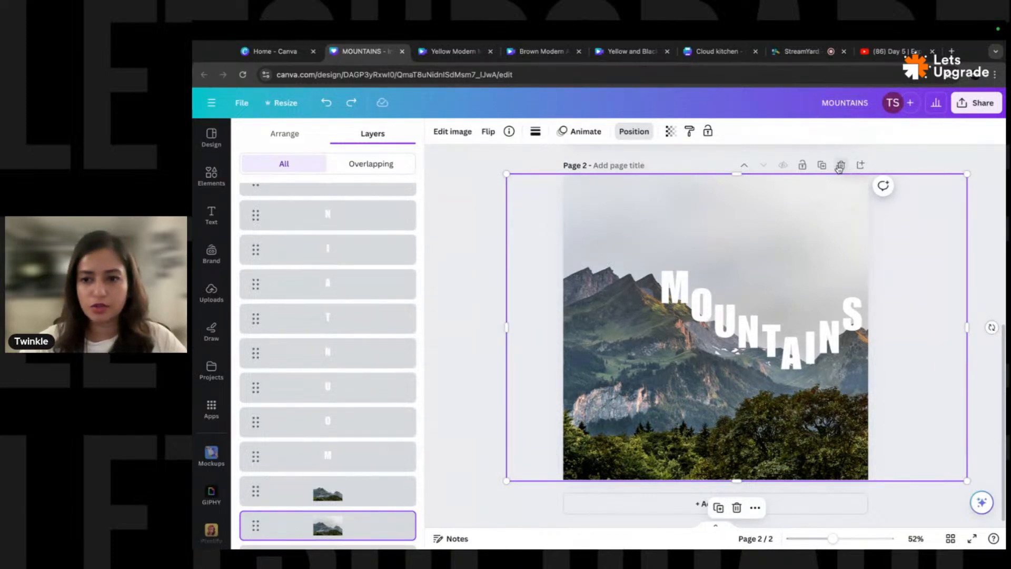
- Duplicate page 2 and delete its full mountain photo, leaving only the cut-out mountains
left_click(822, 166)
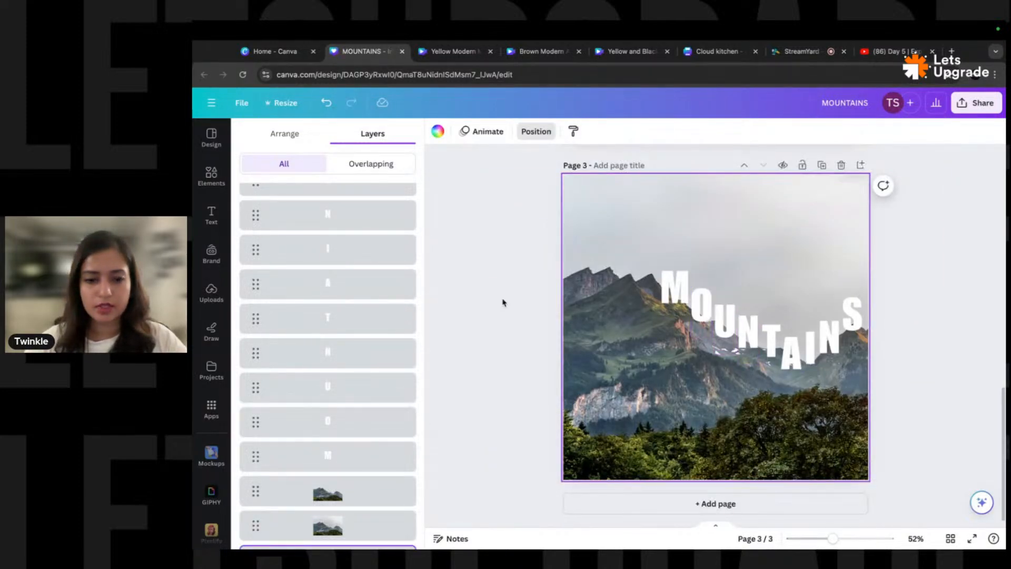
scroll(627, 266, "up", 5)
left_click(348, 525)
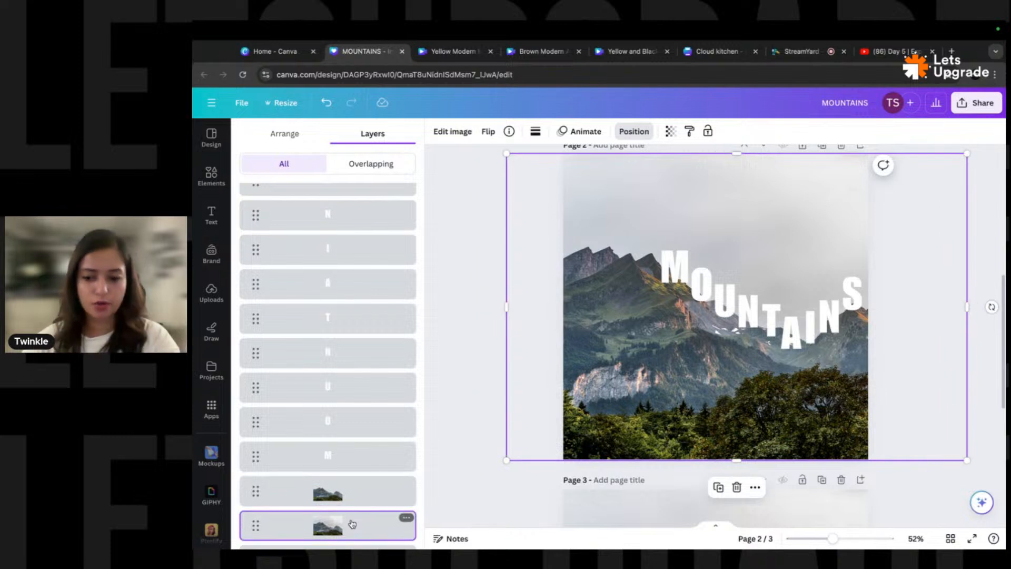
key("Delete")
- Recolour the MOUNTAINS letters sage green from the Brand Kit colours
left_click_drag(947, 242, 612, 387)
left_click(601, 290, "shift")
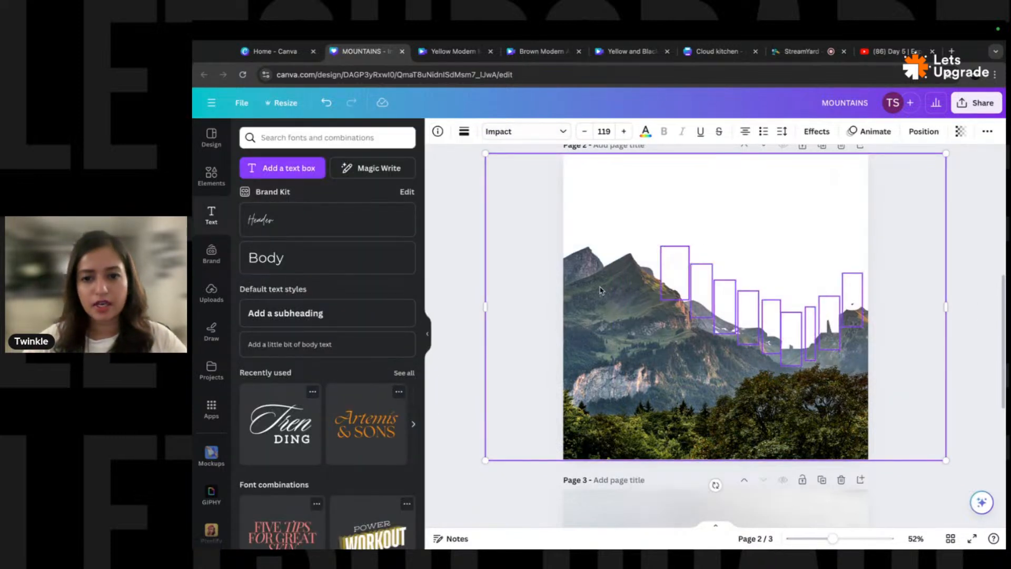
left_click(593, 132)
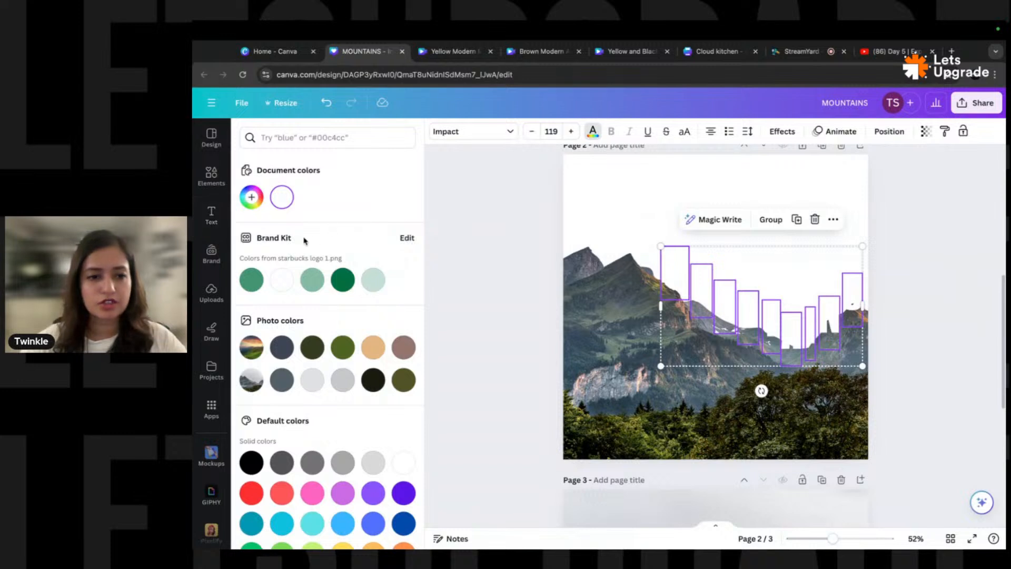
left_click(309, 280)
left_click(481, 296)
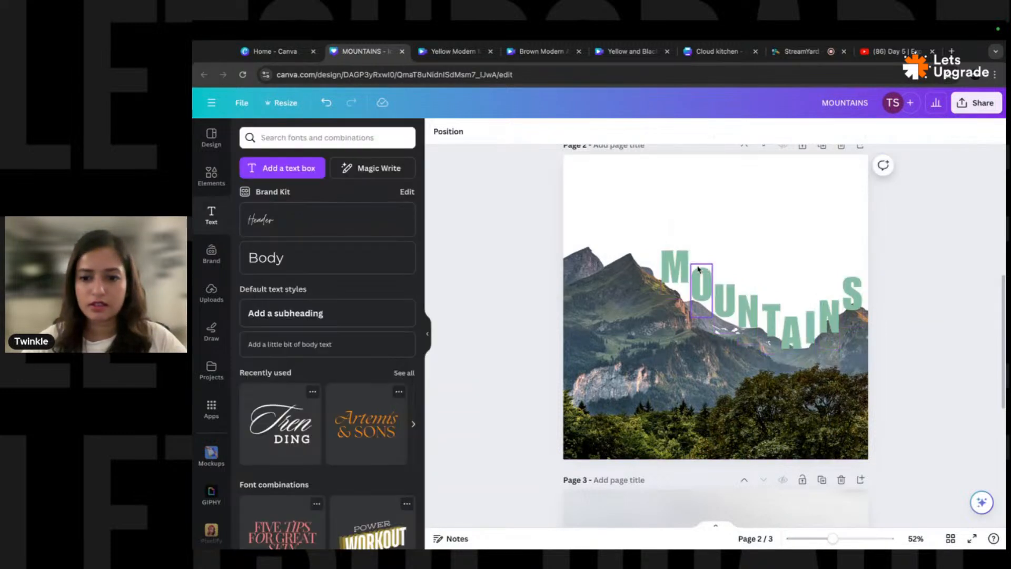
- Move the M, N and S letters closer together and nudge the N down along the ridge
left_click_drag(683, 268, 714, 299)
key("Escape")
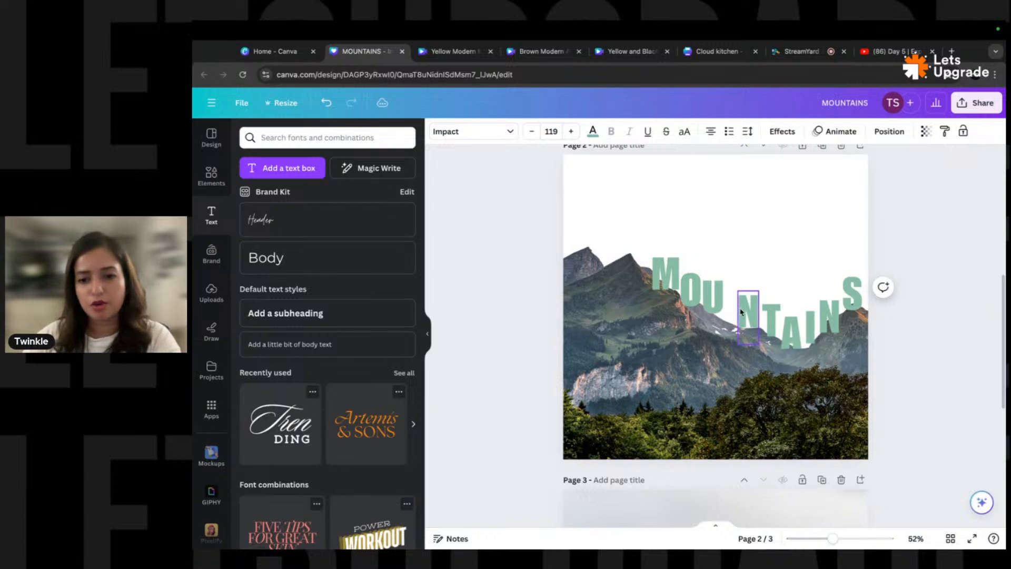
left_click_drag(747, 311, 808, 338)
left_click_drag(852, 293, 827, 324)
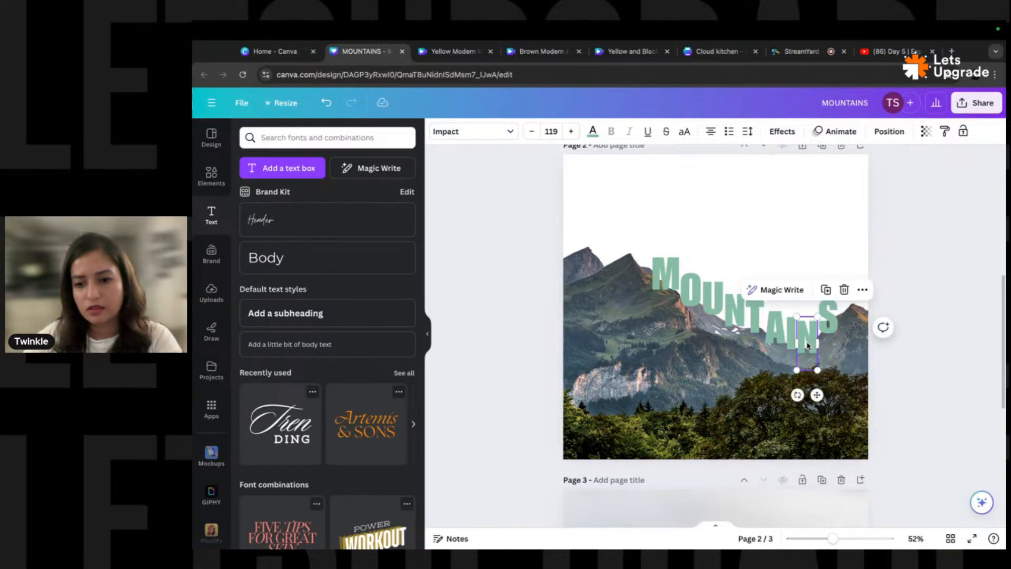
left_click(822, 327)
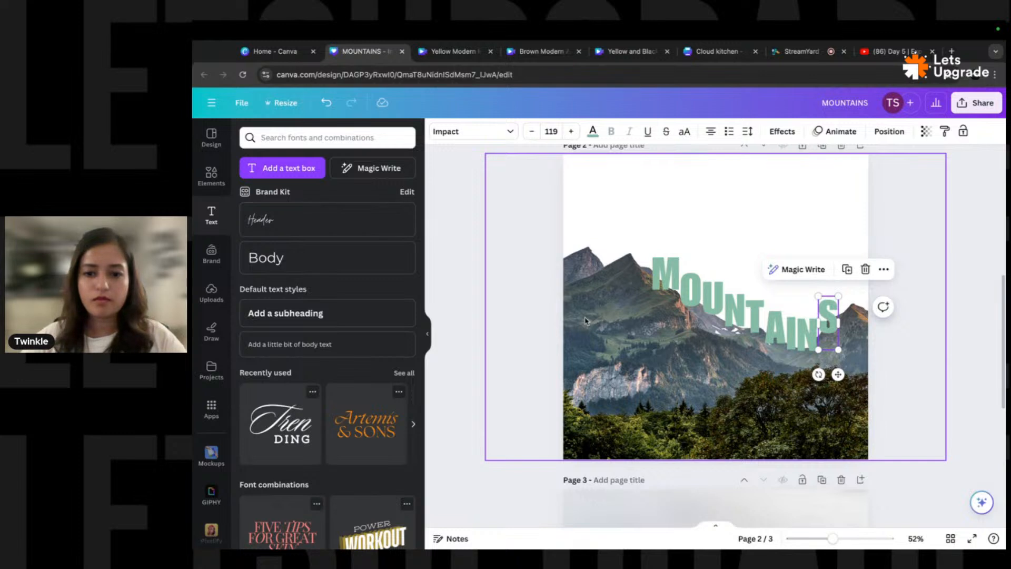
left_click(741, 318)
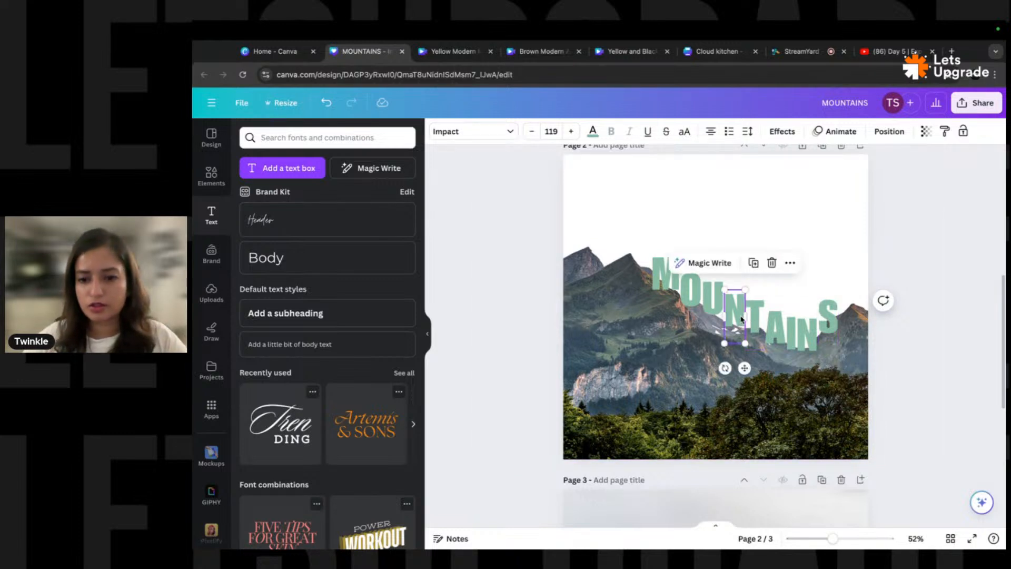
key("Down")
key("Down")
key("Down")
key("Down")
key("Down")
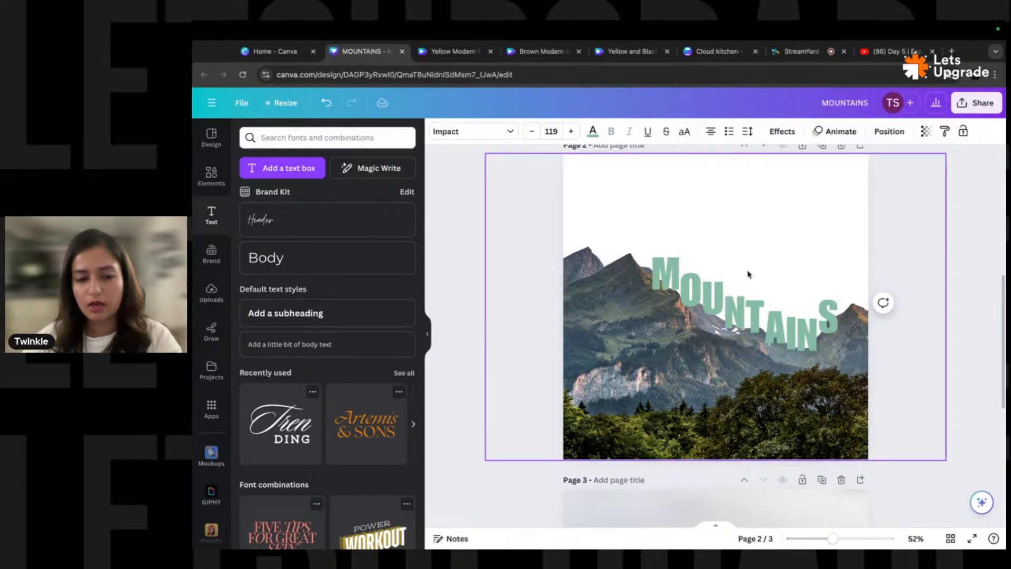
key("alt+1")
- Make all nine M-to-S letter layers white and group them into one element
left_click(341, 201)
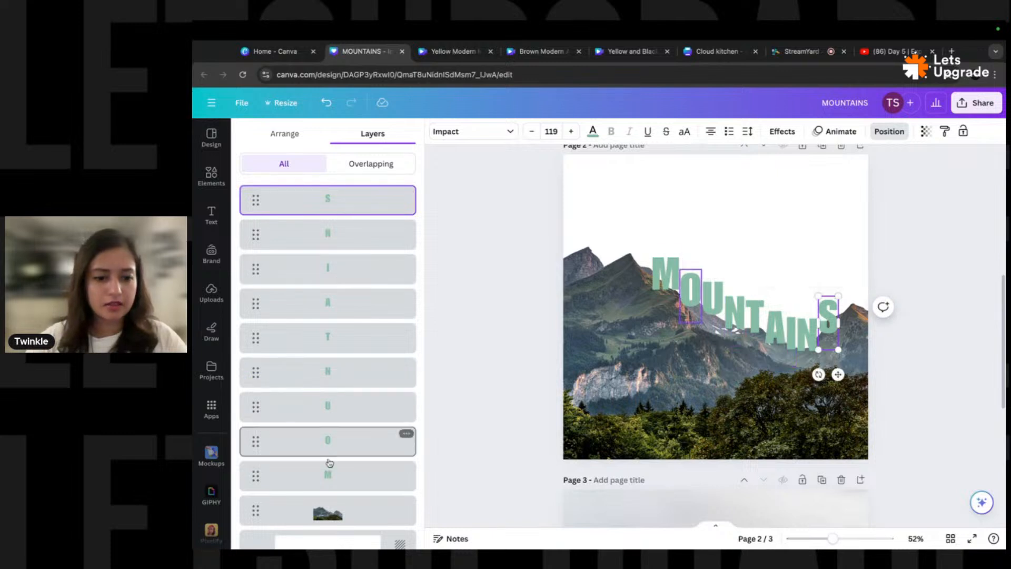
left_click(329, 473, "shift")
left_click(593, 132)
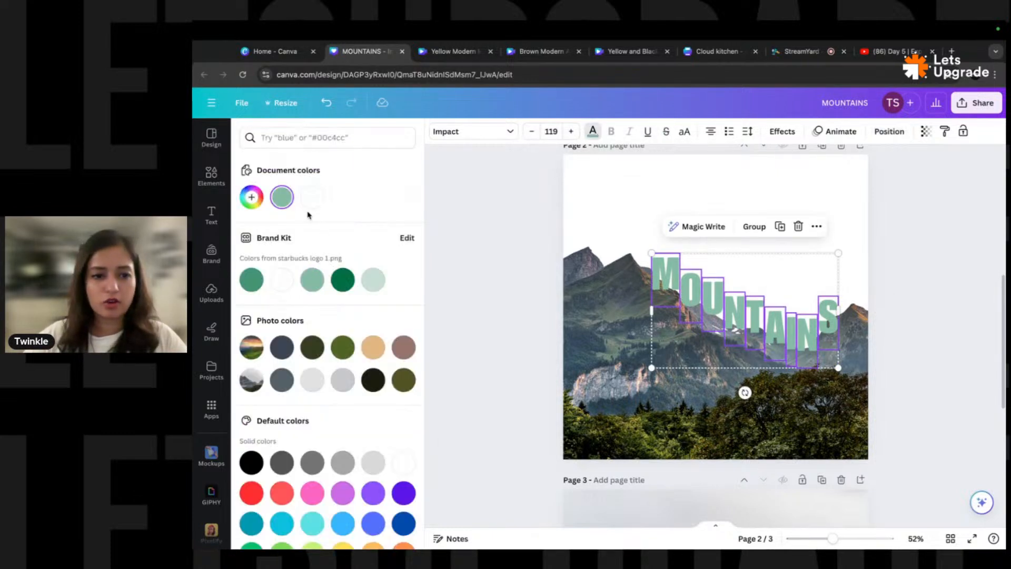
left_click(314, 199)
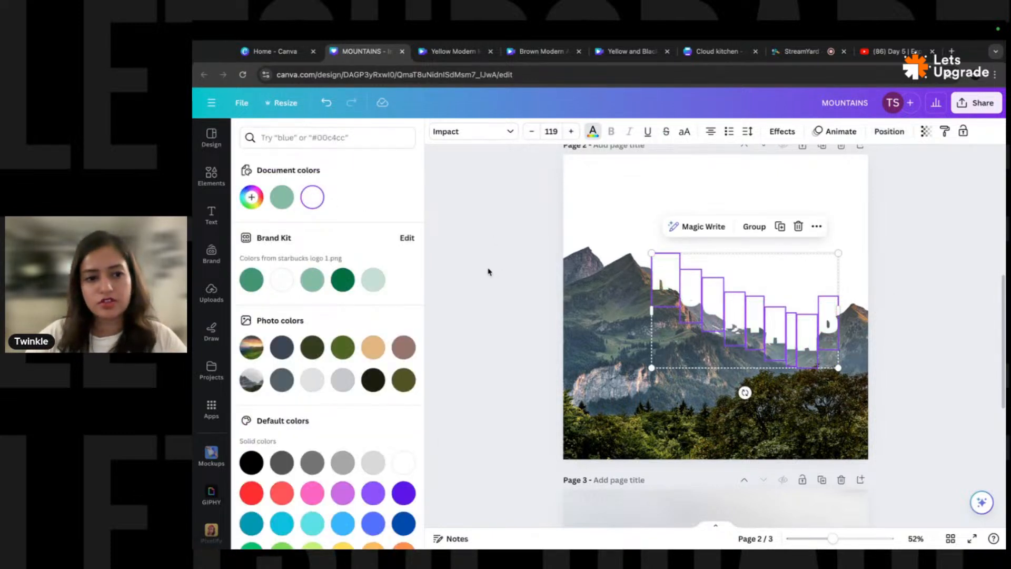
key("ctrl+g")
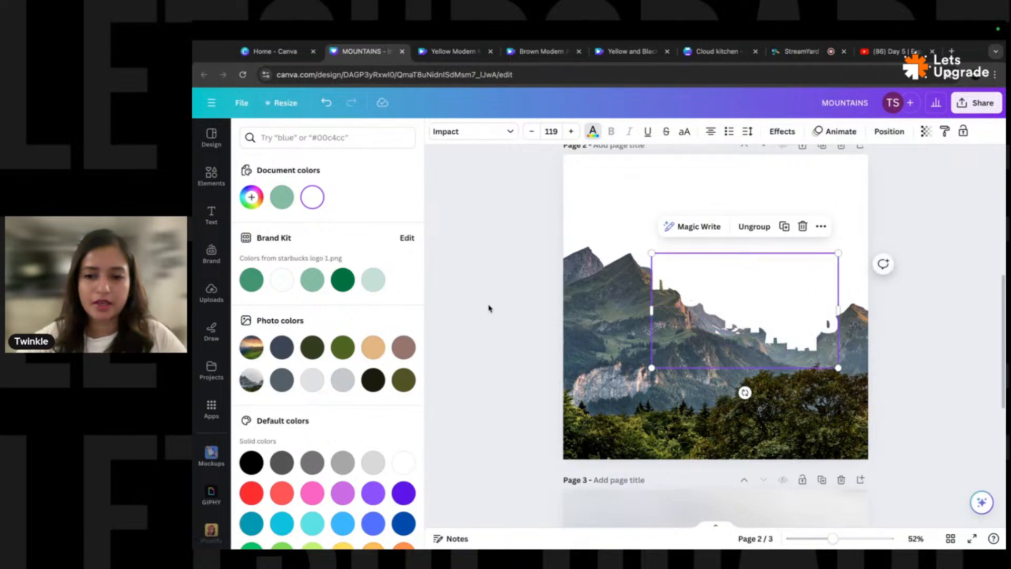
left_click(507, 333)
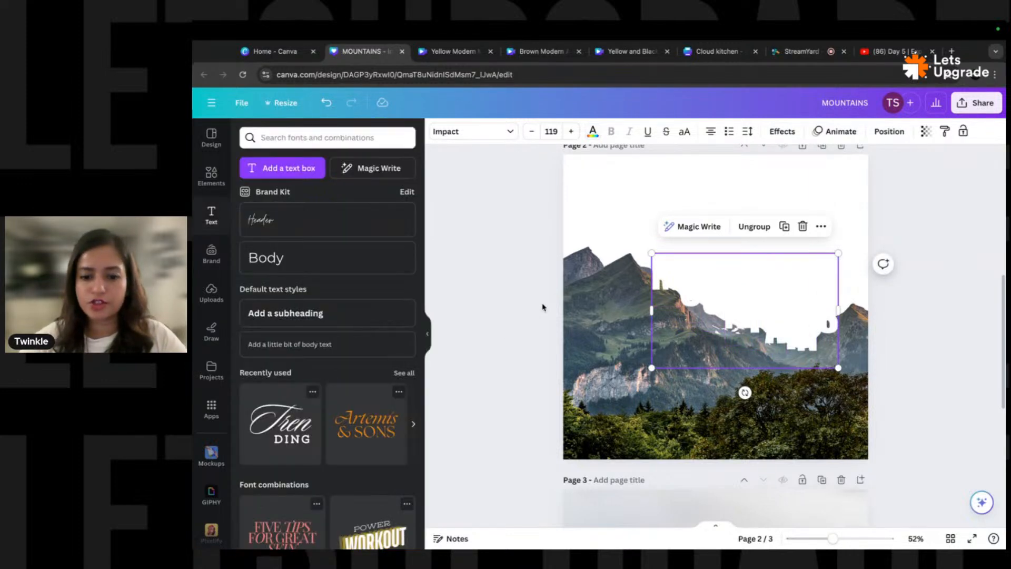
scroll(536, 376, "down", 5)
left_click(659, 360)
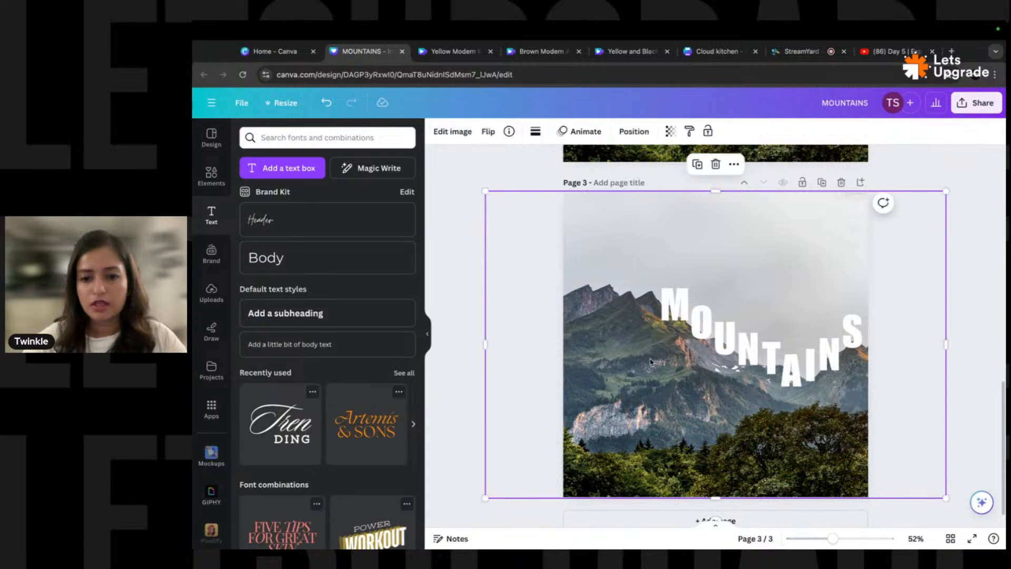
- Shift page 2's mountain photo slightly left to centre it
key("alt+1")
scroll(363, 411, "down", 2)
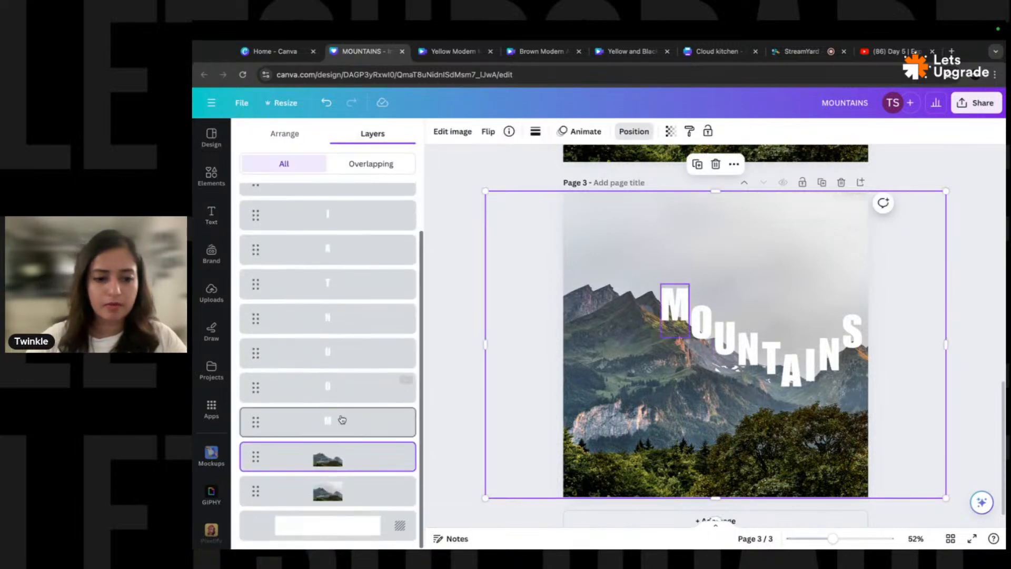
left_click(349, 488)
scroll(578, 384, "up", 5)
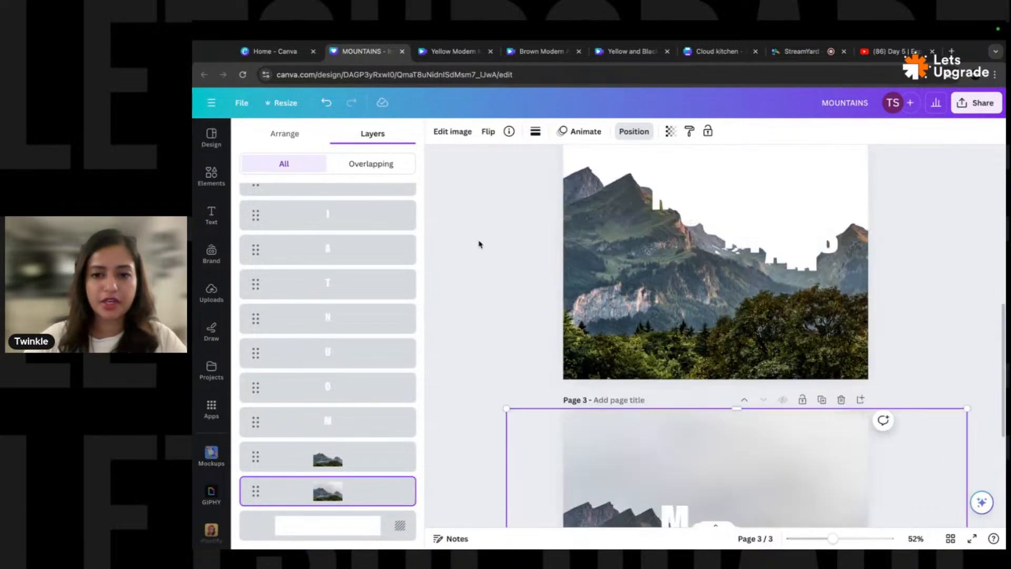
left_click(584, 375)
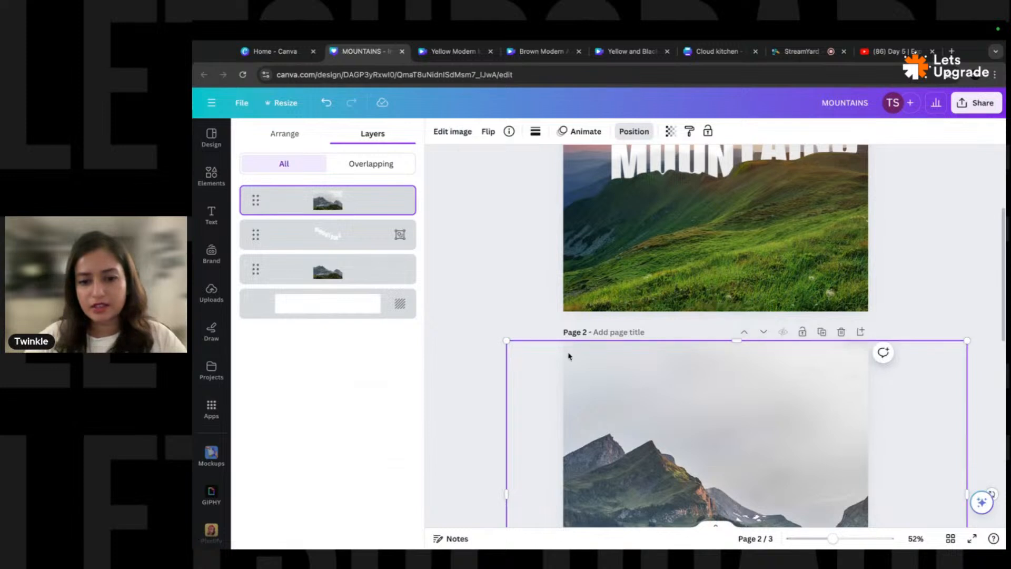
scroll(569, 353, "down", 3)
left_click(692, 256)
left_click_drag(691, 257, 682, 258)
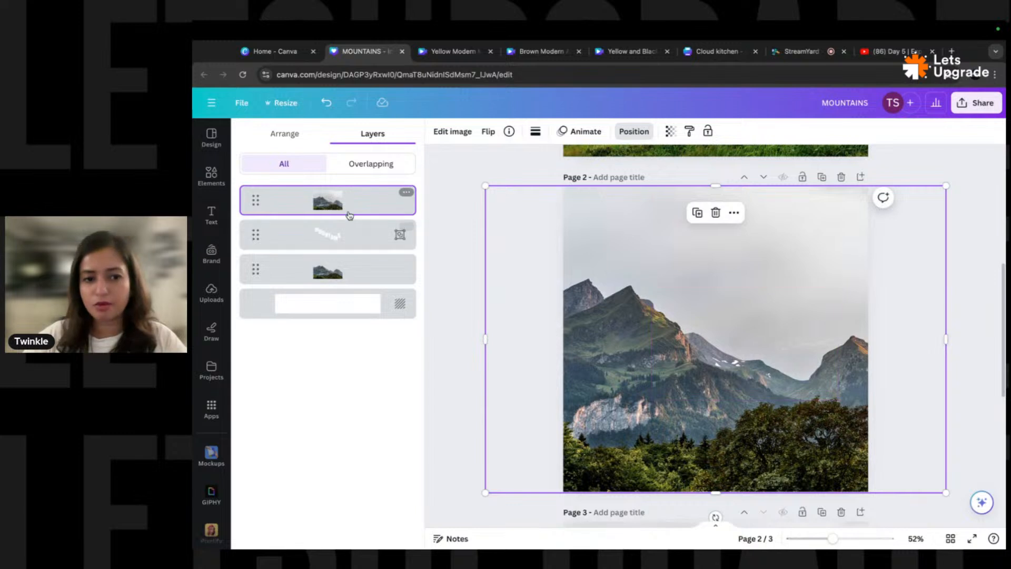
- Reorder the layers so the mountain cutout sits above the MOUNTAINS text group
left_click_drag(348, 215, 364, 272)
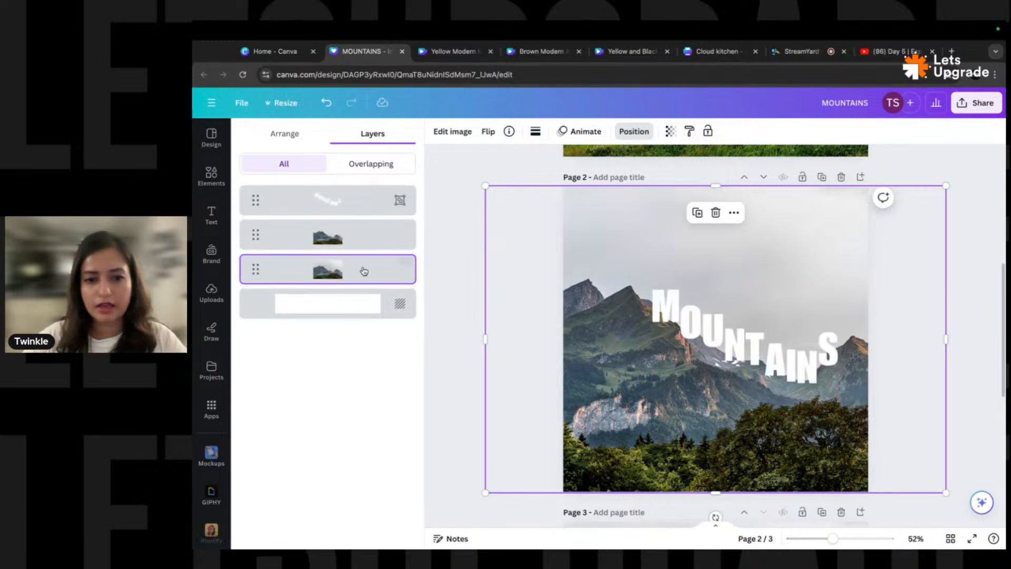
left_click(337, 242)
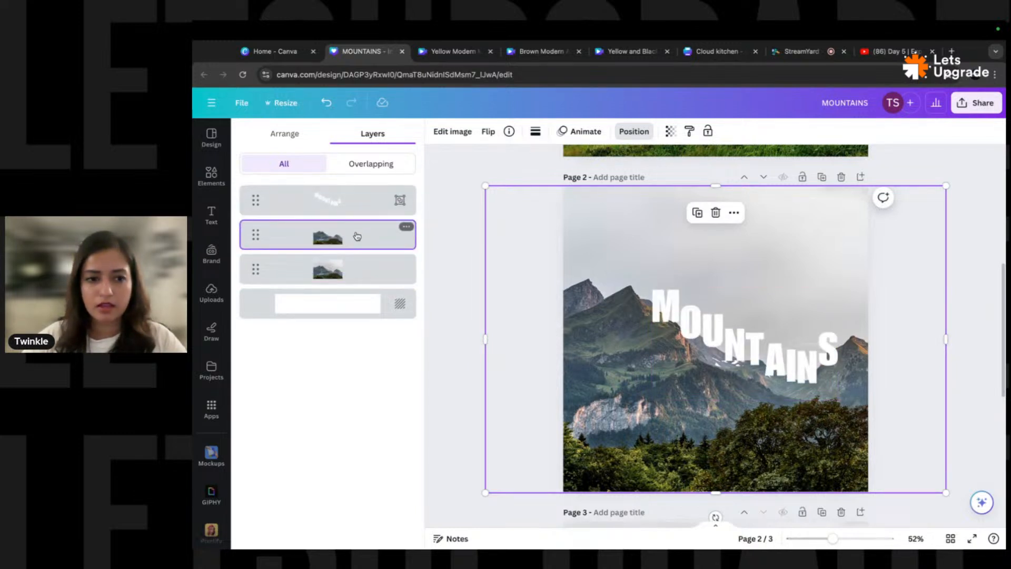
left_click_drag(358, 236, 351, 185)
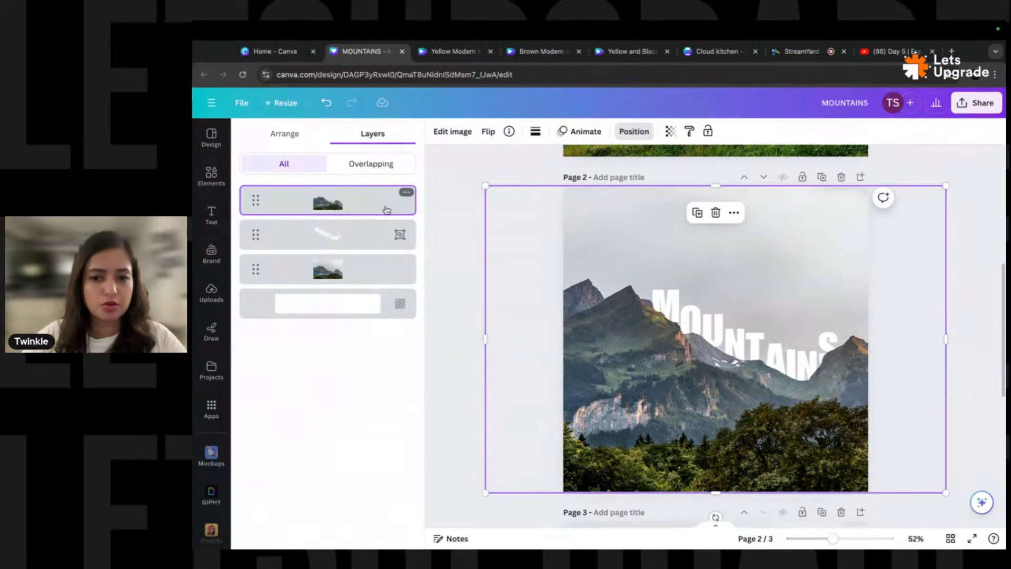
left_click(454, 132)
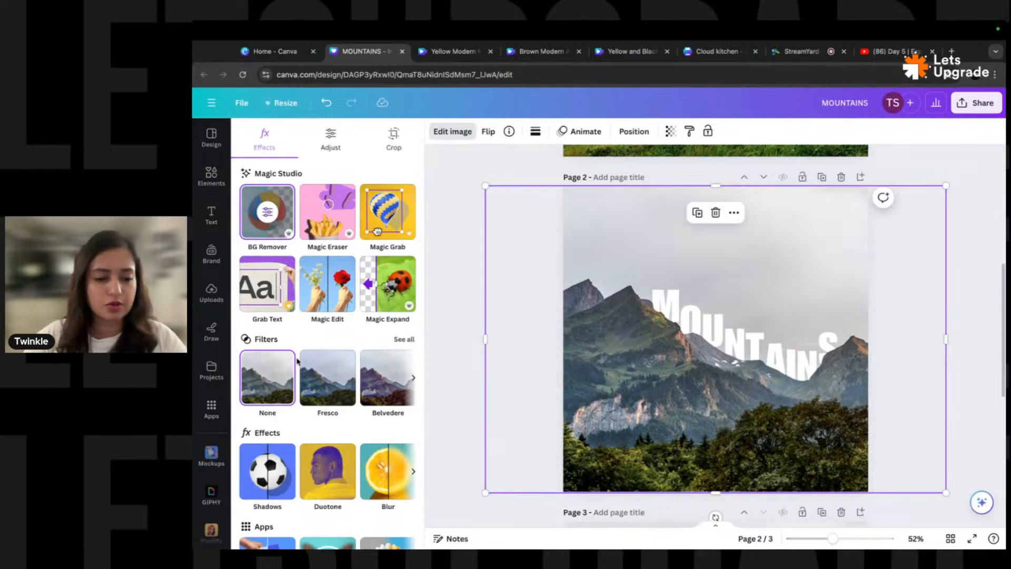
- Give the mountain cutout a Drop shadow, then enlarge it slightly and nudge it down
scroll(298, 353, "down", 1)
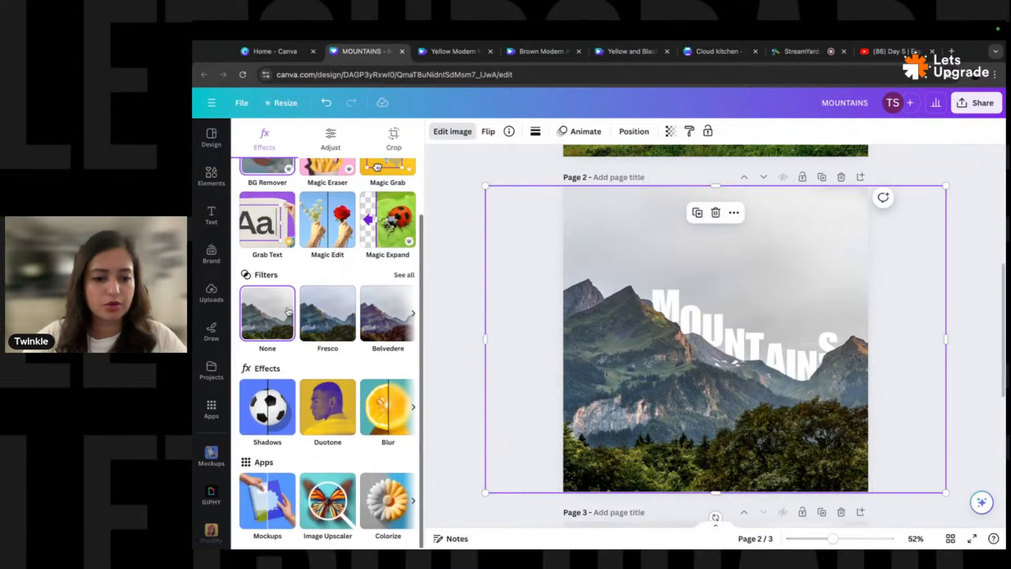
left_click(267, 406)
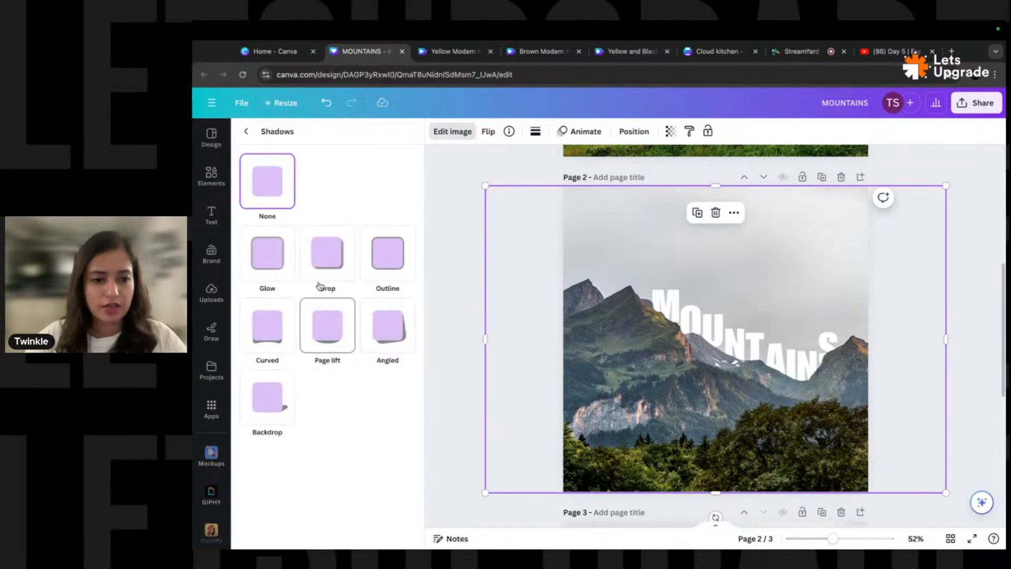
left_click(329, 266)
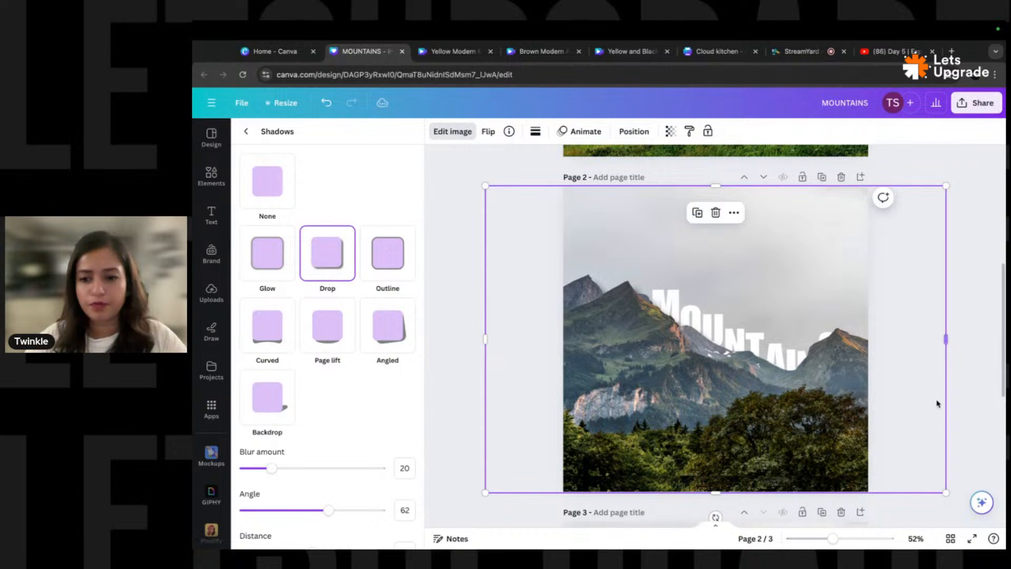
scroll(946, 421, "down", 2)
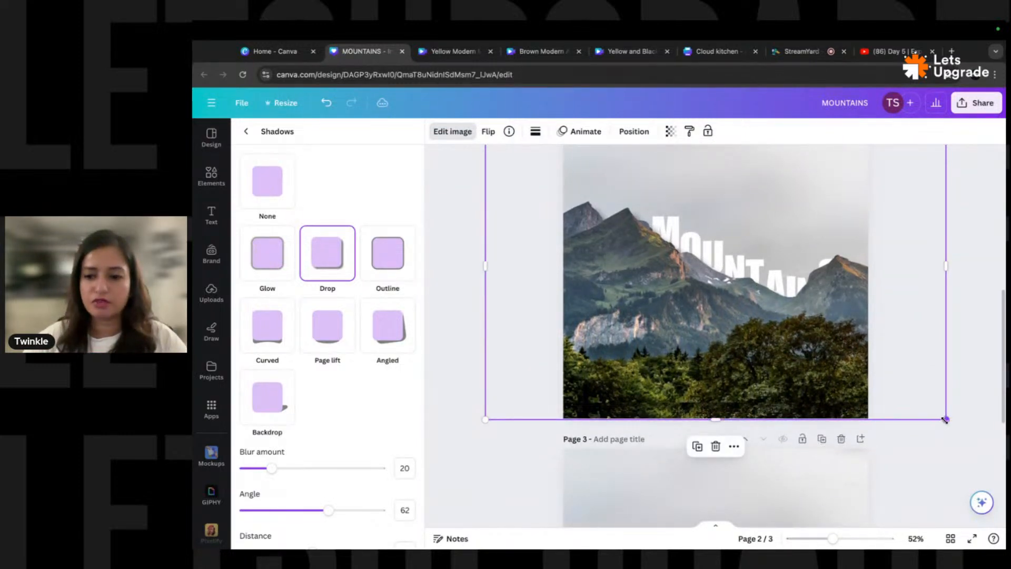
left_click_drag(945, 420, 962, 425)
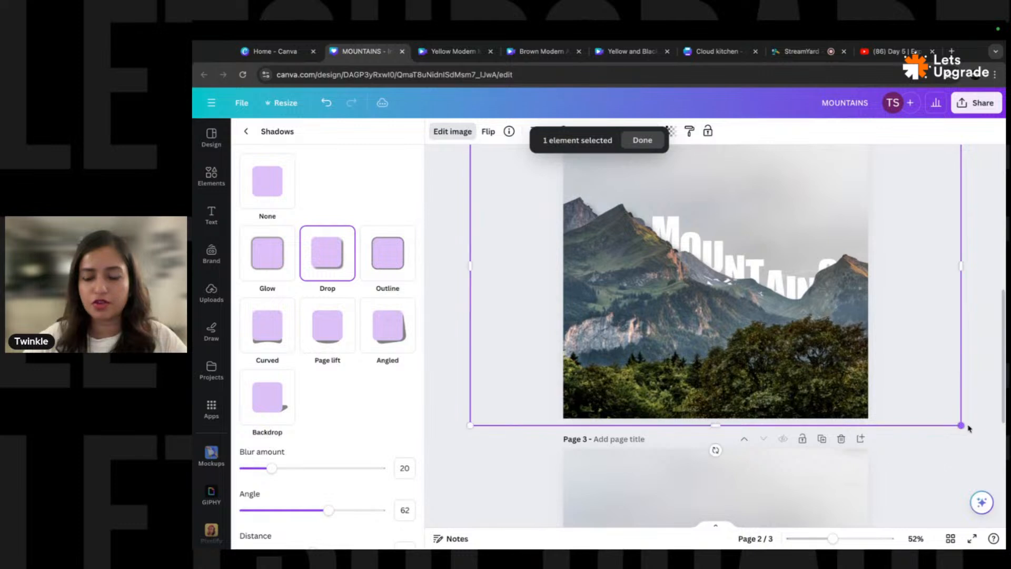
left_click_drag(787, 312, 790, 320)
scroll(745, 303, "up", 1)
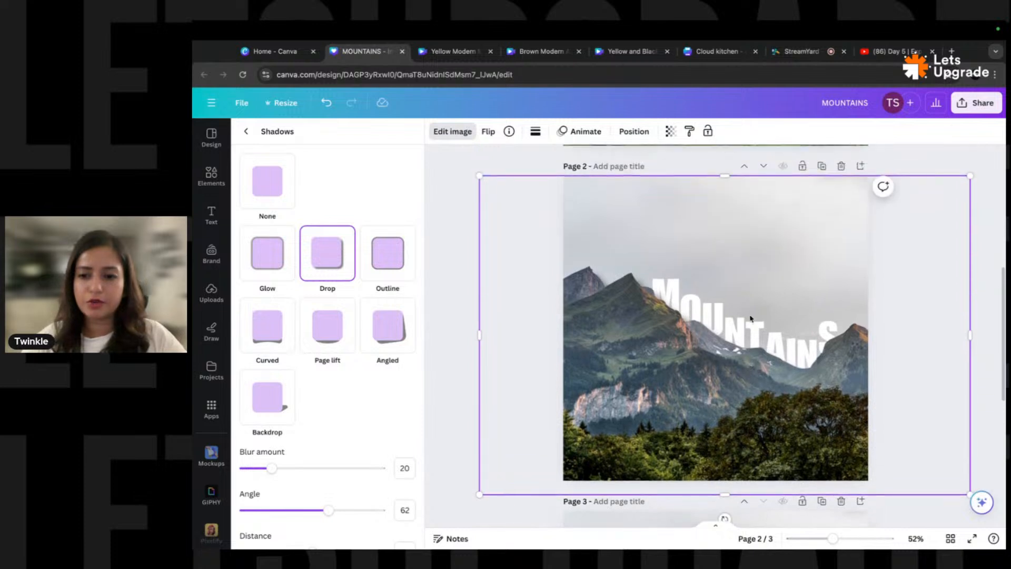
- Ungroup the MOUNTAINS letters and move the A slightly left and up
key("alt+1")
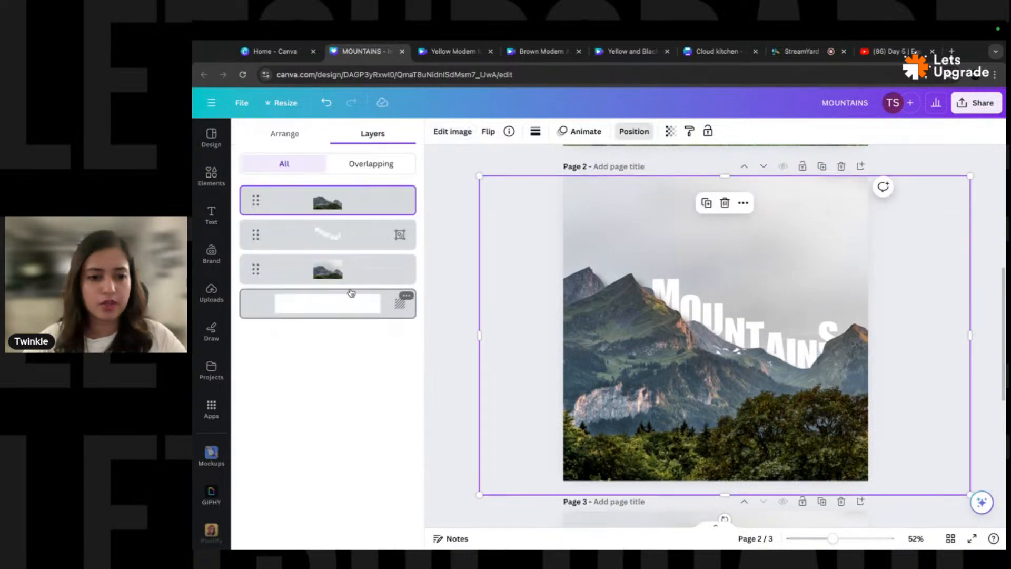
left_click(363, 241)
key("super+shift+g")
left_click(353, 240)
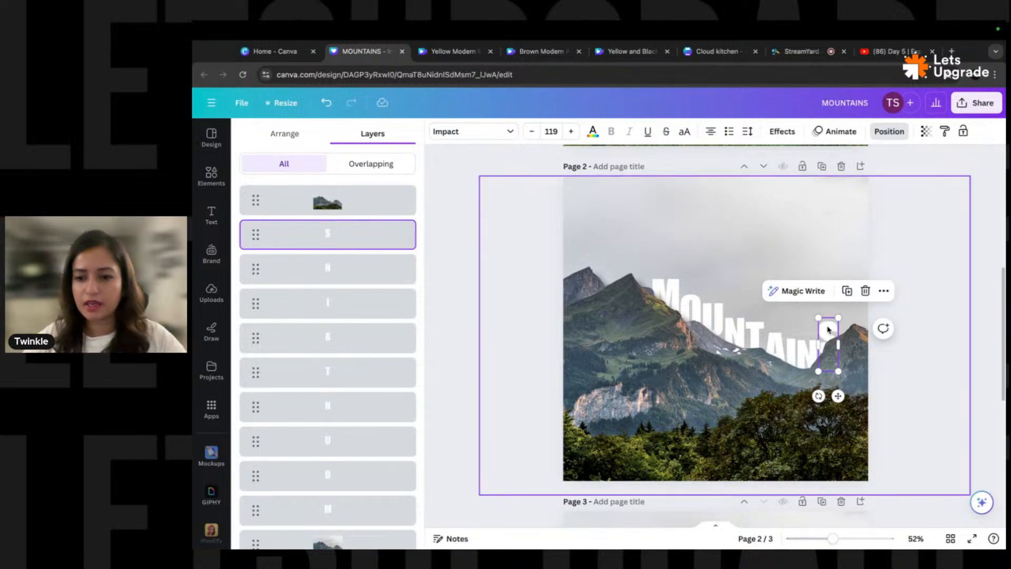
left_click(331, 270)
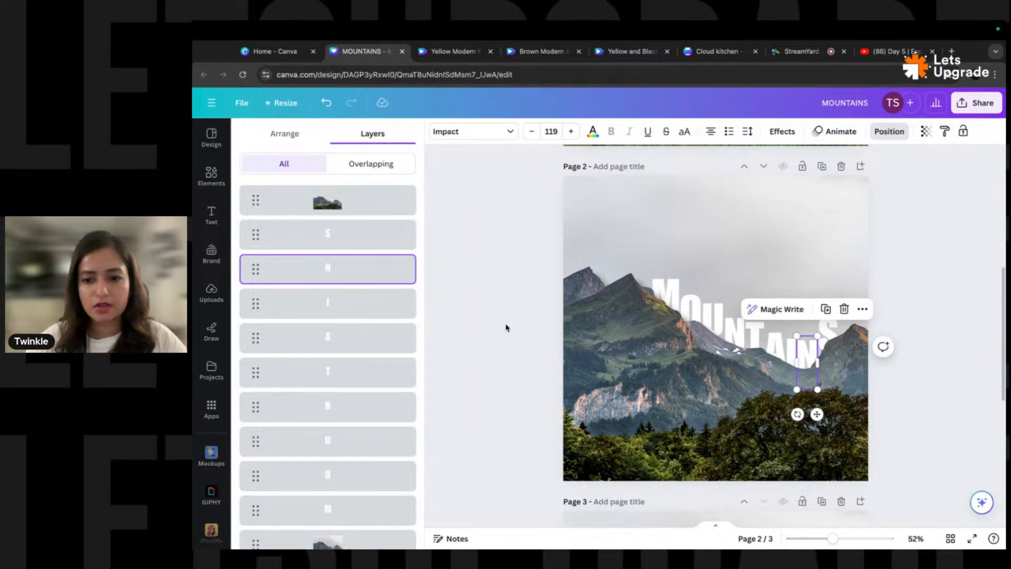
left_click(351, 342)
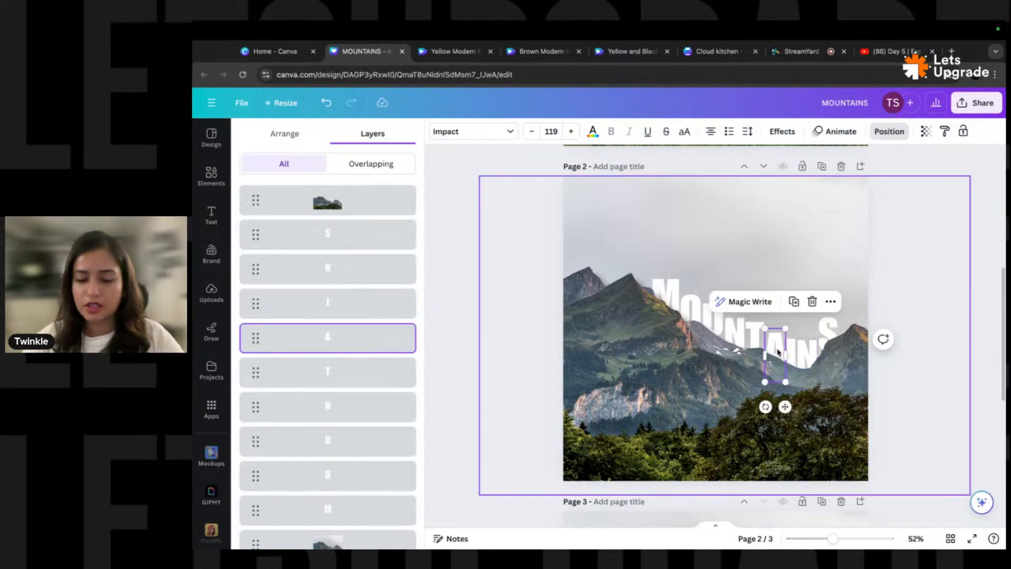
left_click_drag(777, 352, 772, 342)
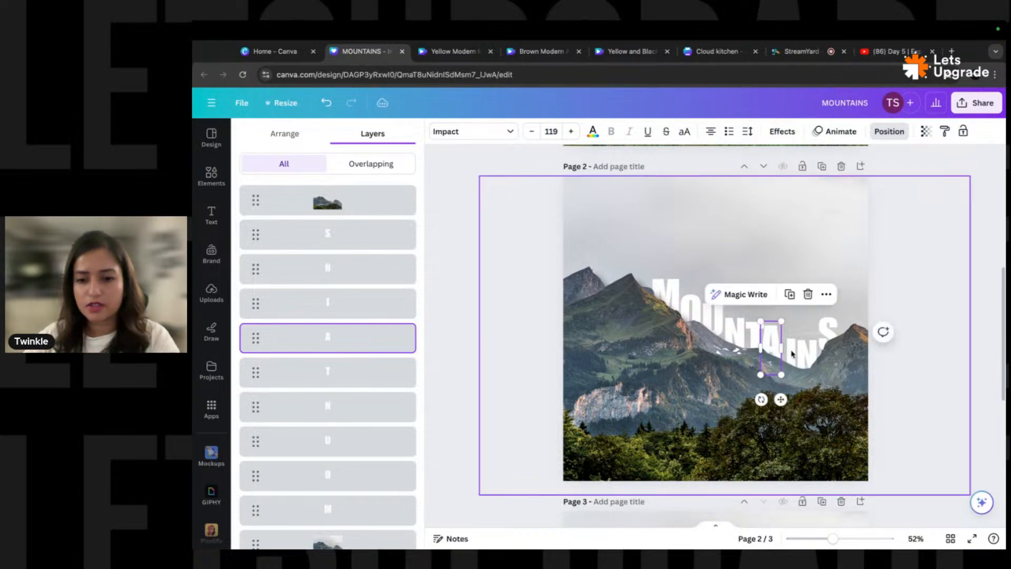
- Nudge the I into place along the ridge, then deselect the letters
left_click(379, 304)
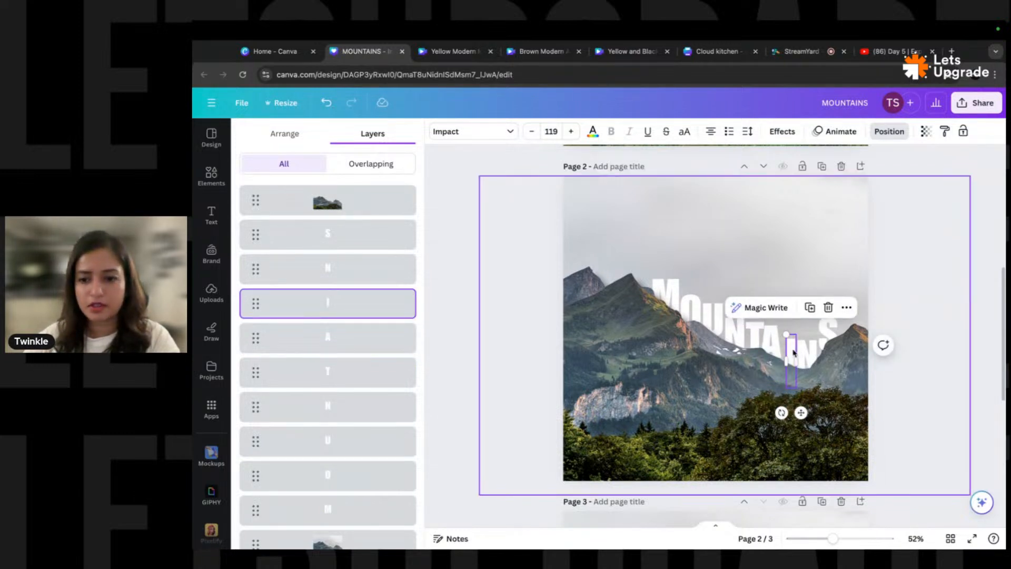
left_click_drag(795, 352, 827, 335)
left_click(413, 269)
left_click(338, 234)
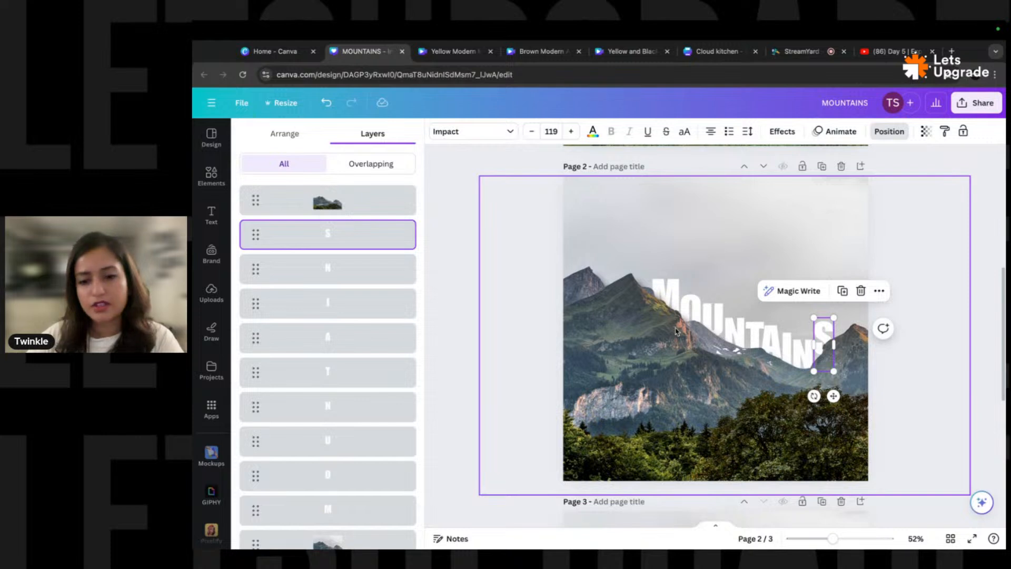
key("Escape")
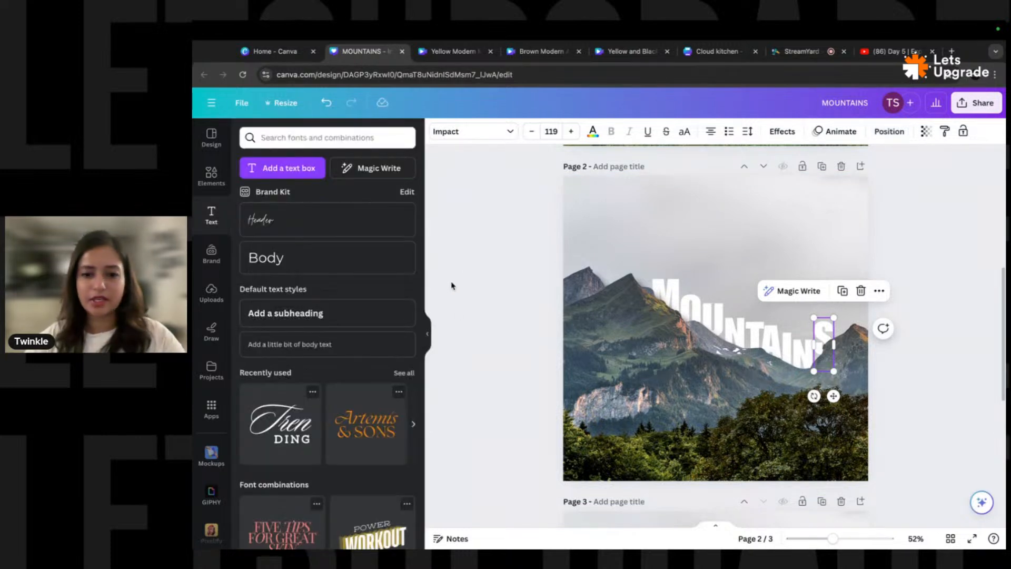
left_click(921, 216)
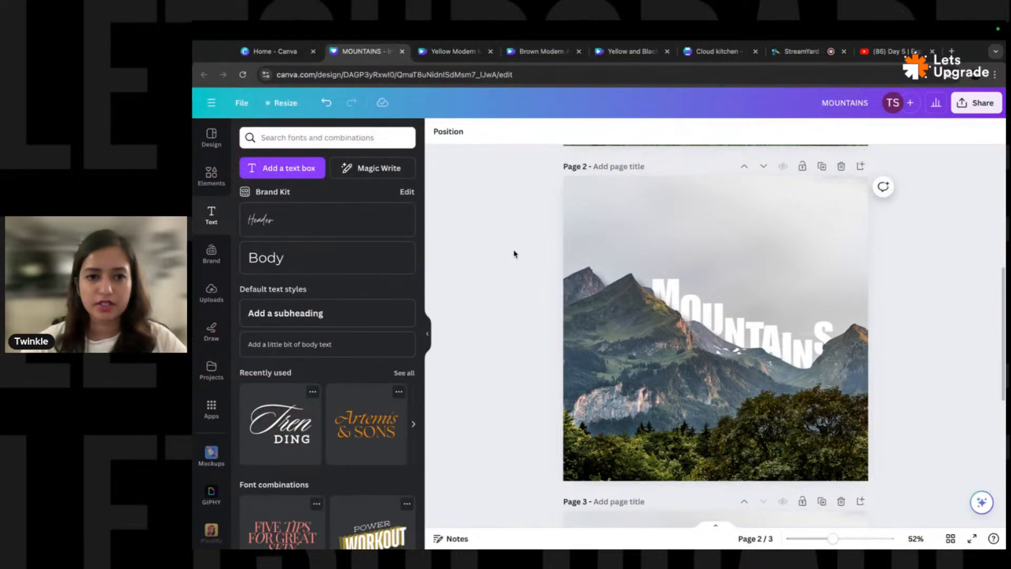
left_click(890, 51)
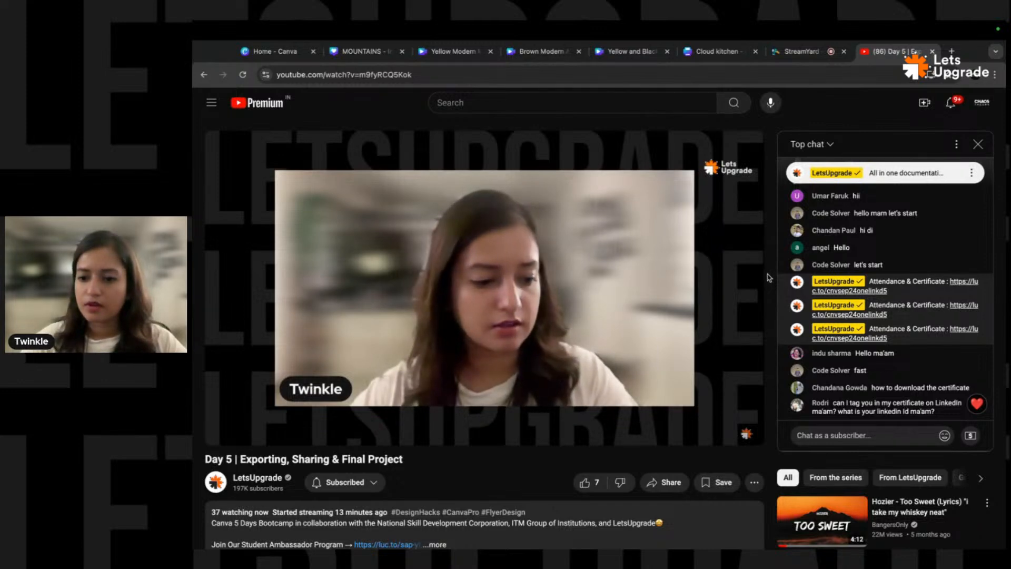
left_click(377, 54)
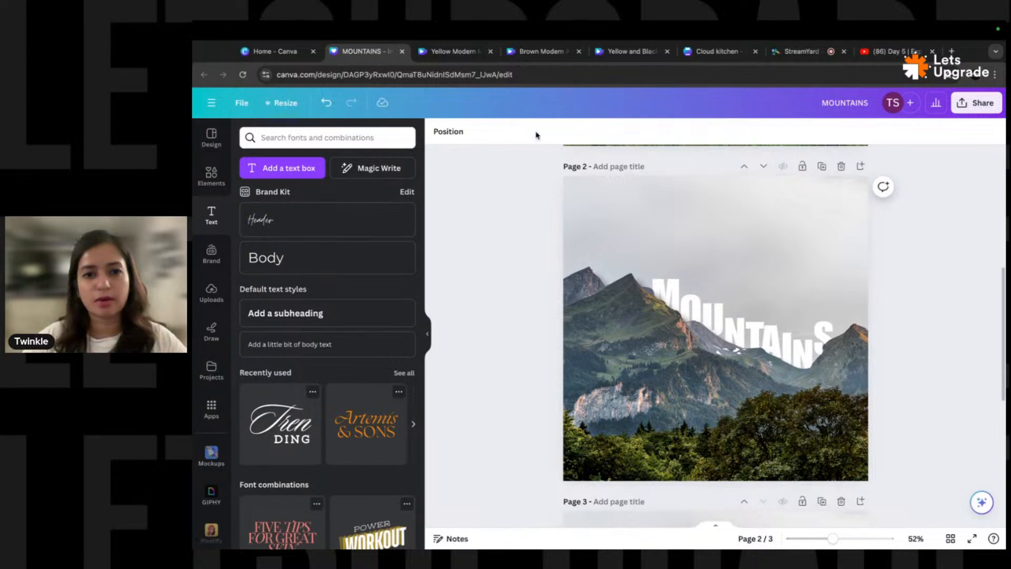
- Switch to the Stay Fit video design, preview and play it, then rewind to 0:00
left_click(547, 52)
left_click(597, 52)
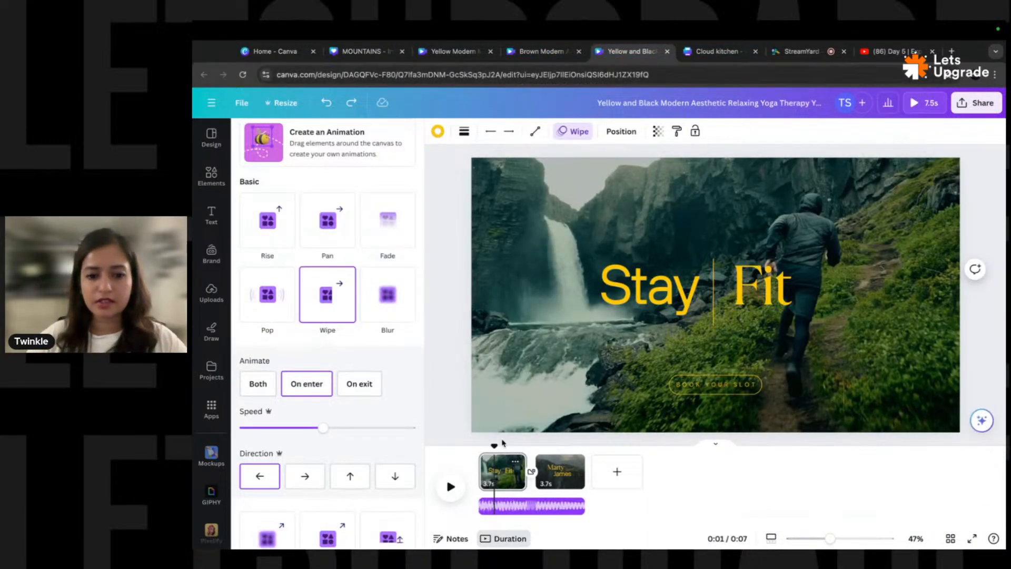
left_click_drag(494, 447, 478, 447)
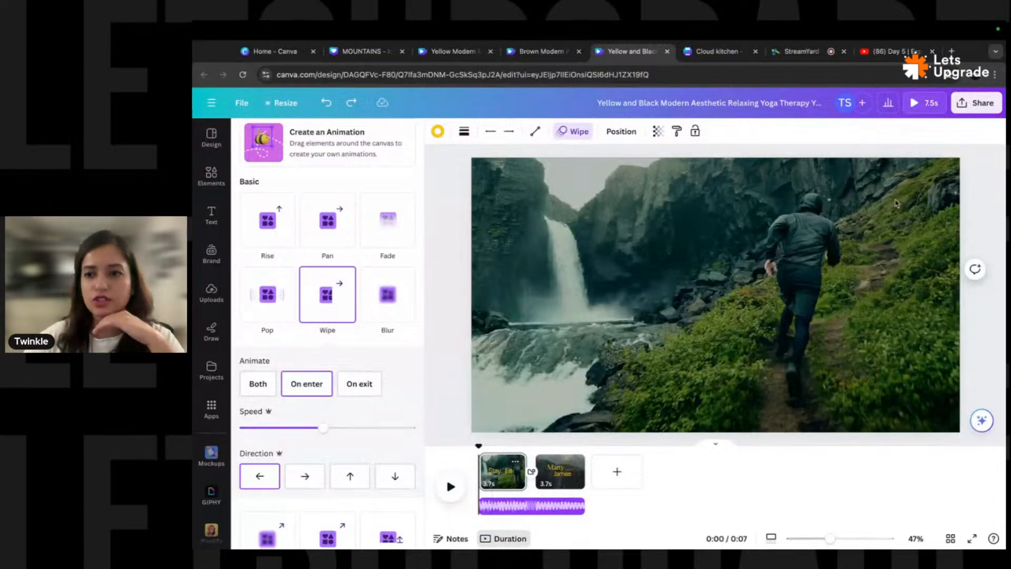
left_click(924, 103)
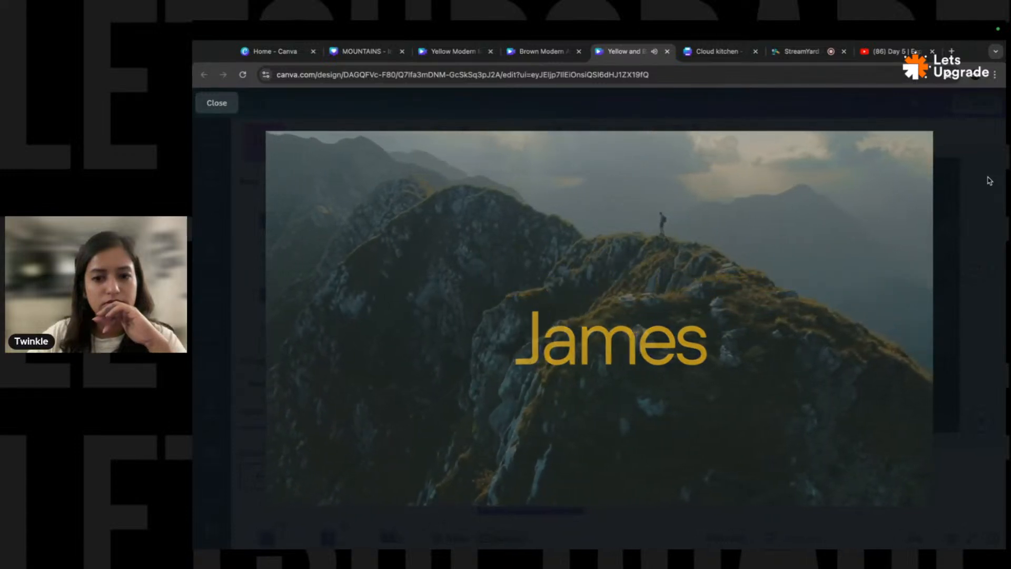
left_click(214, 103)
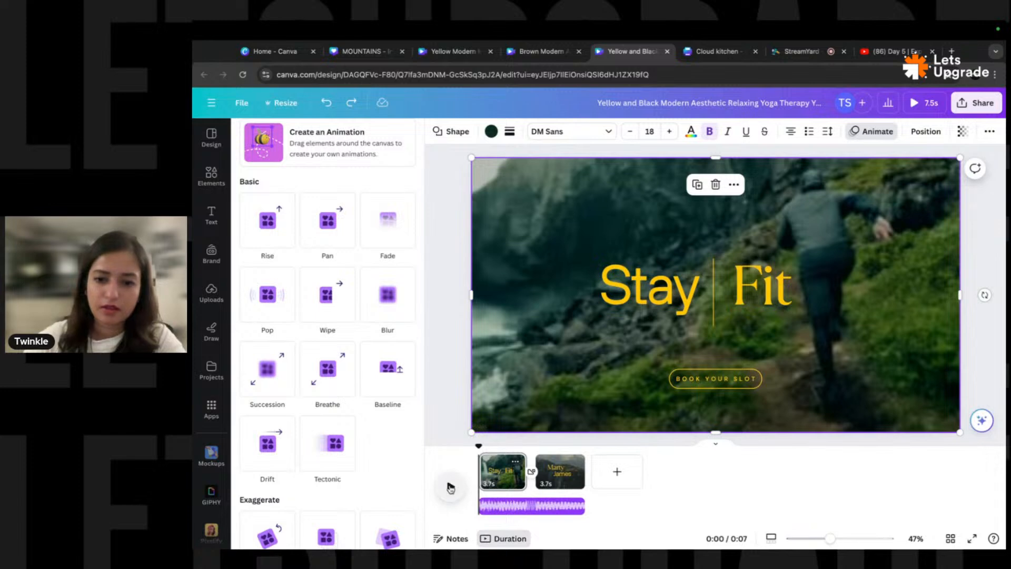
left_click(451, 486)
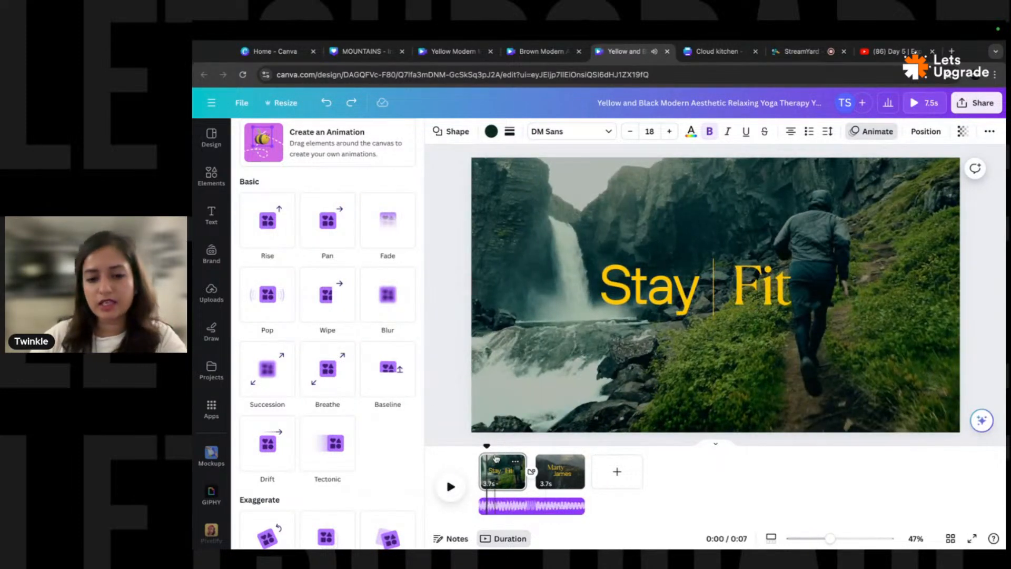
mouse_move(486, 447)
left_mouse_down()
mouse_move(477, 450)
mouse_move(560, 449)
mouse_move(477, 452)
left_mouse_up()
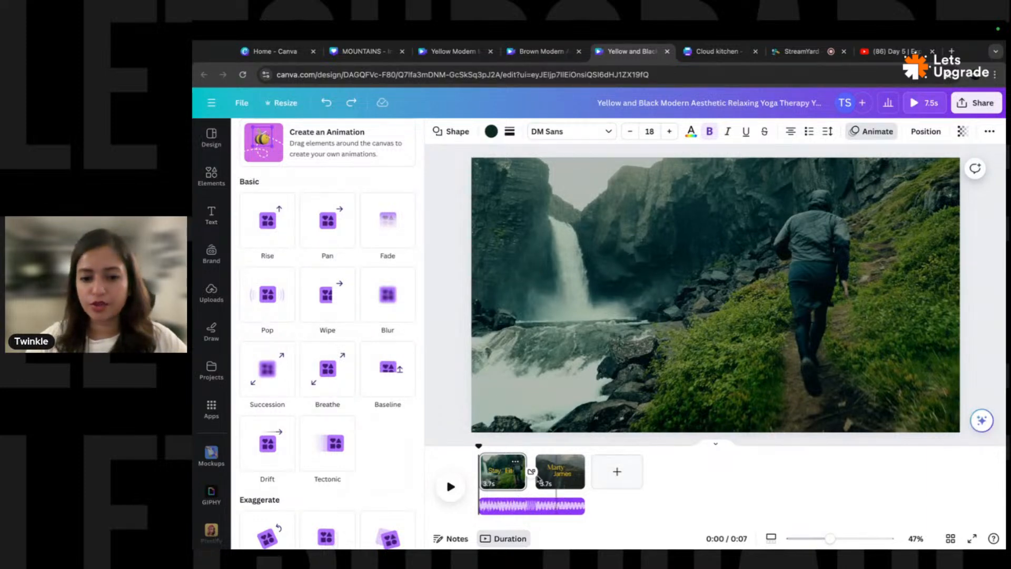
- Add a new 5.0s page at the end of the timeline and select it
left_click(613, 472)
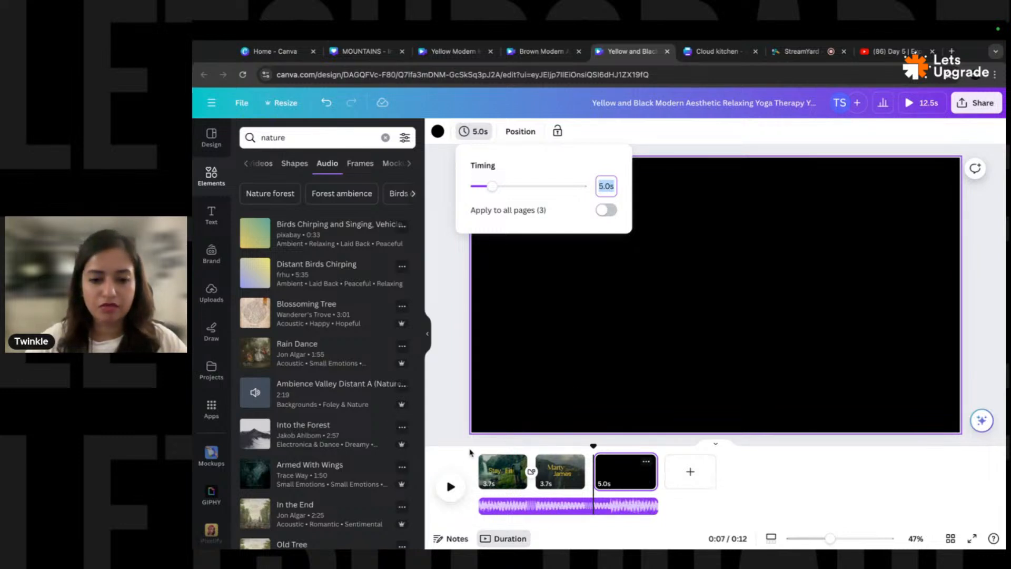
left_click(463, 408)
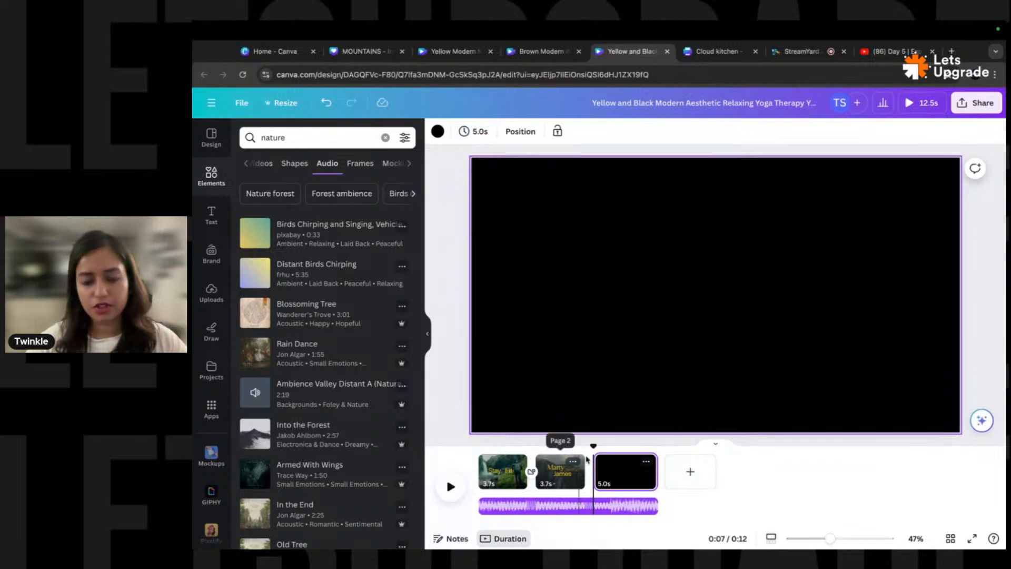
left_click(568, 274)
- Set the third page's background colour to white
left_click(436, 131)
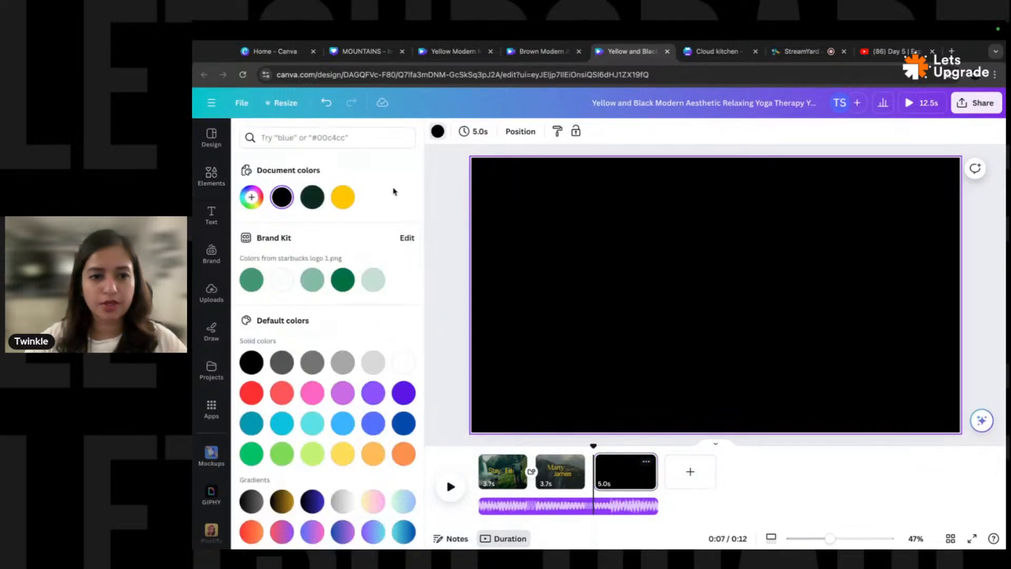
left_click(282, 279)
left_click(458, 254)
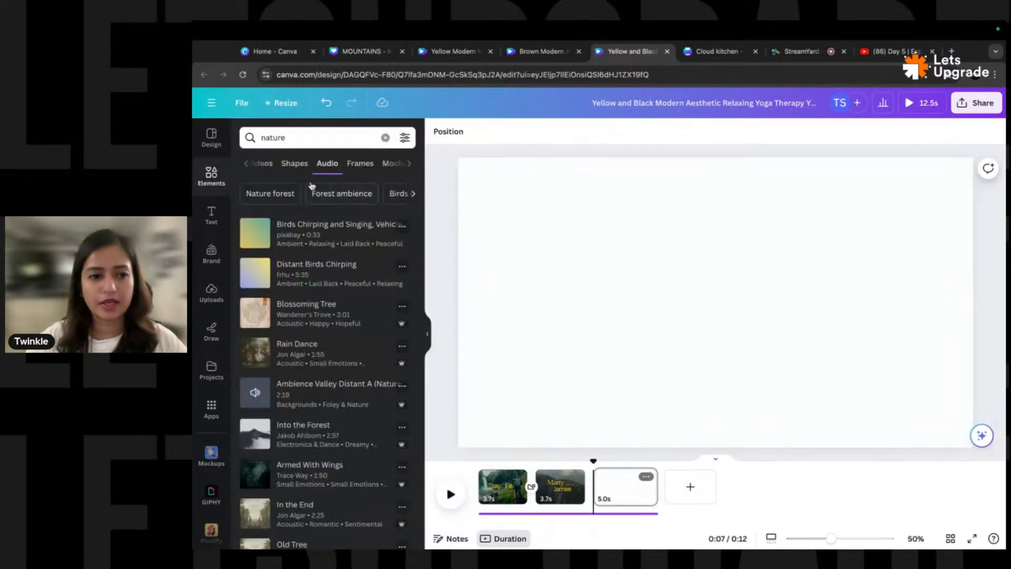
- Search Elements for 'gym' and show the video results
left_click(385, 137)
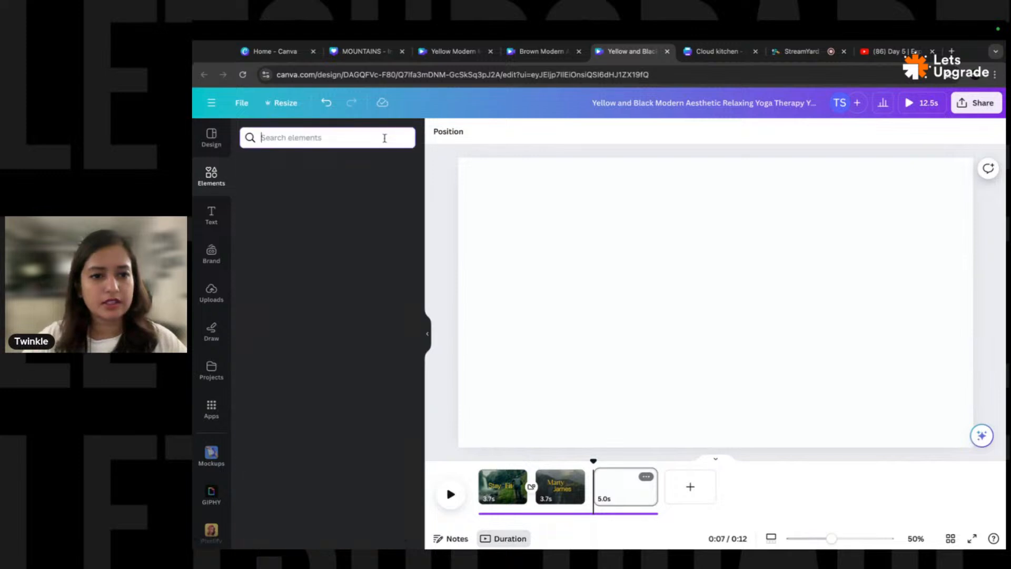
left_click(296, 138)
type("gym")
key("Return")
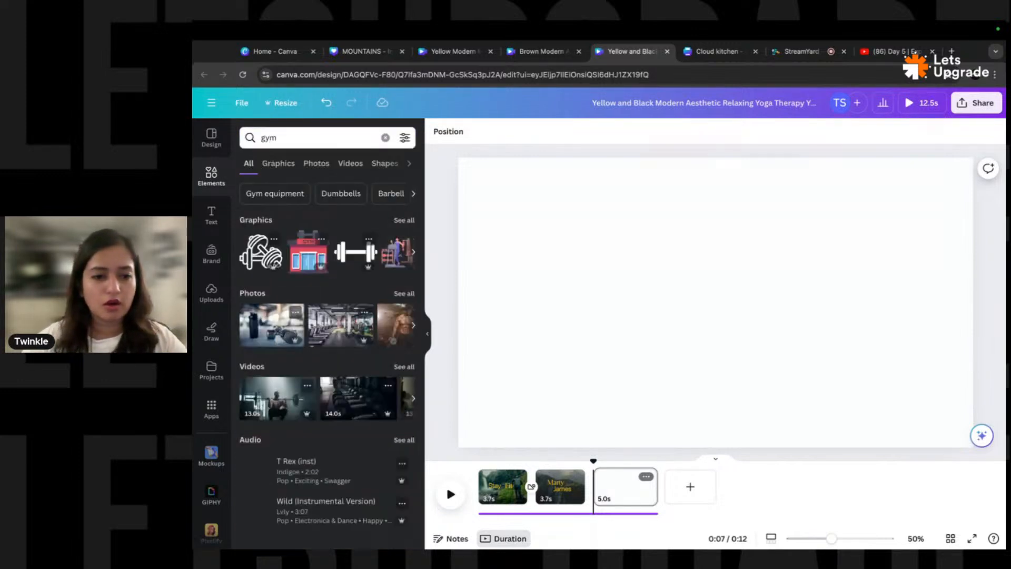
left_click(404, 293)
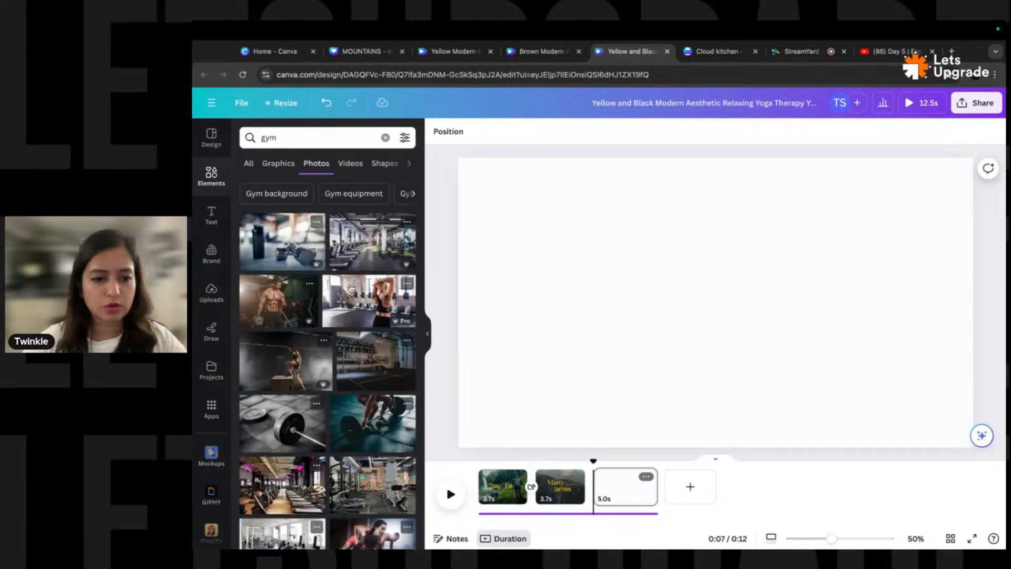
scroll(323, 303, "down", 2)
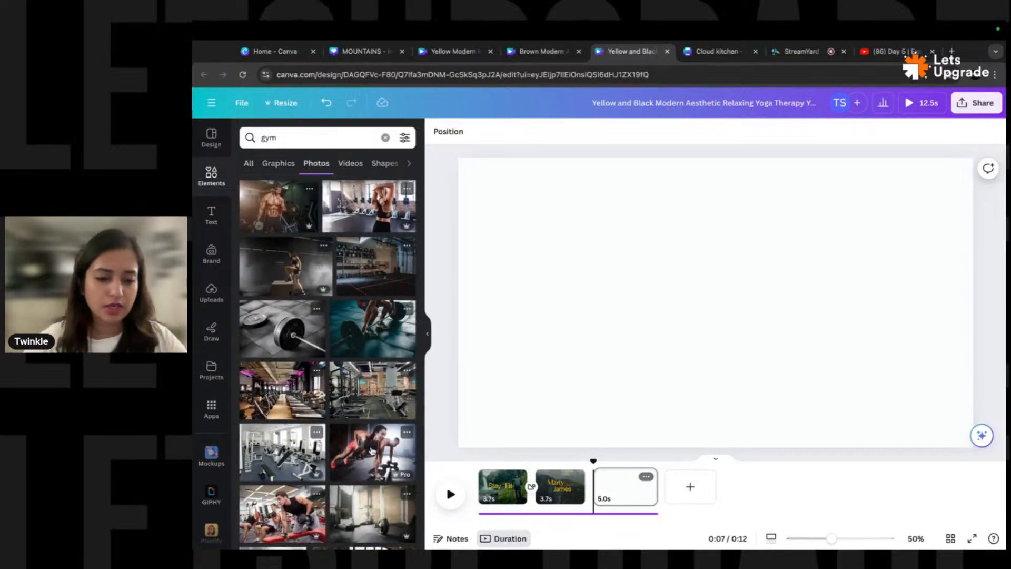
left_click(349, 164)
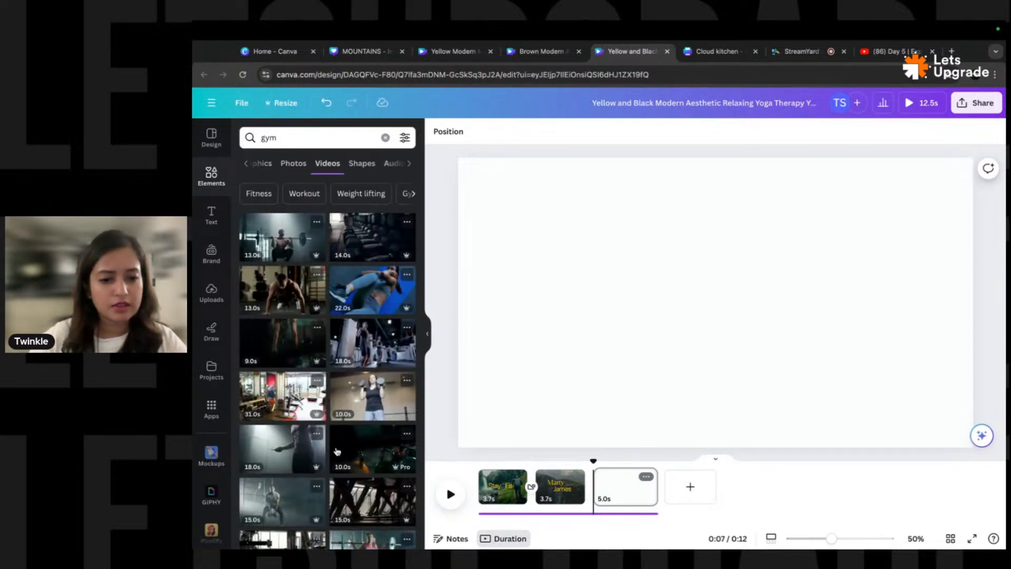
- Place the kettlebell gym clip on page 3 and play it back
left_click_drag(378, 449, 641, 474)
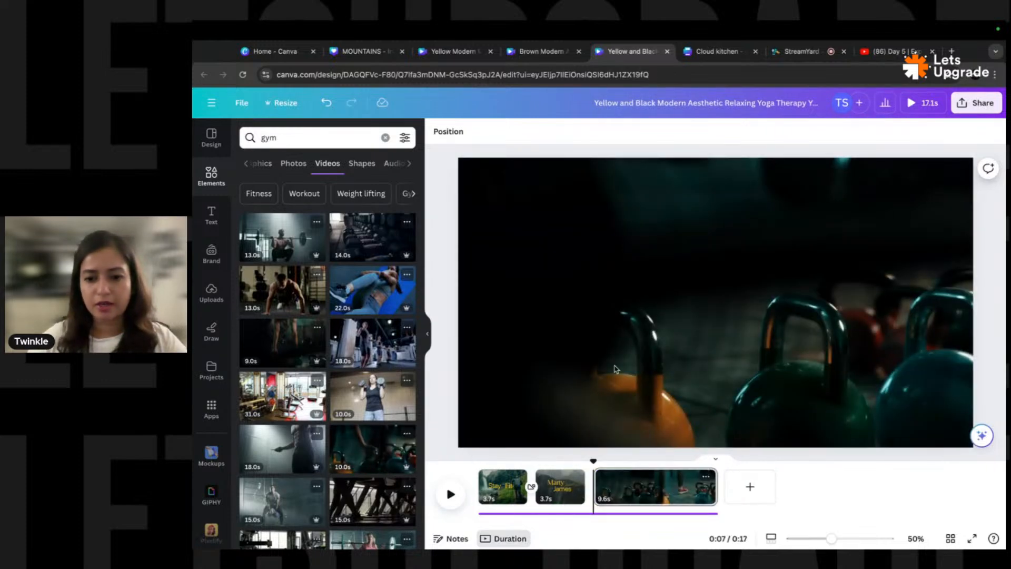
left_click(450, 494)
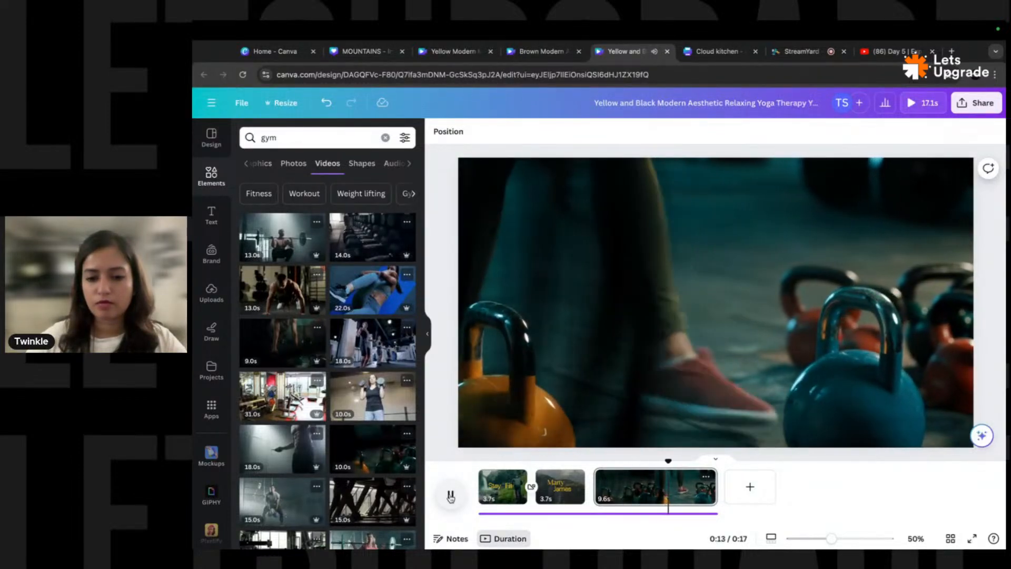
left_click(447, 494)
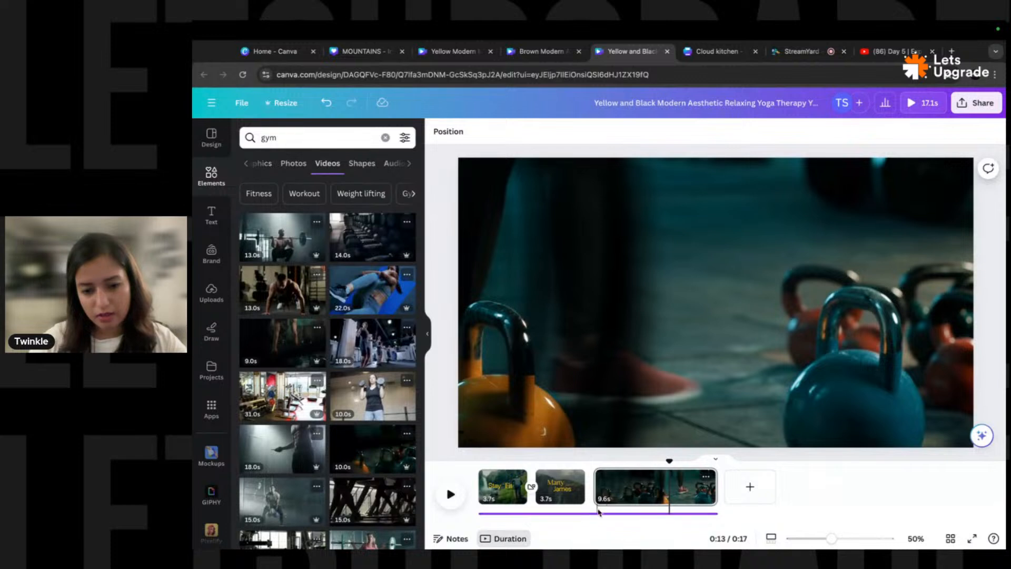
- Shorten the background music to 7.5s and trim the kettlebell clip to 5.0s
left_click(562, 512)
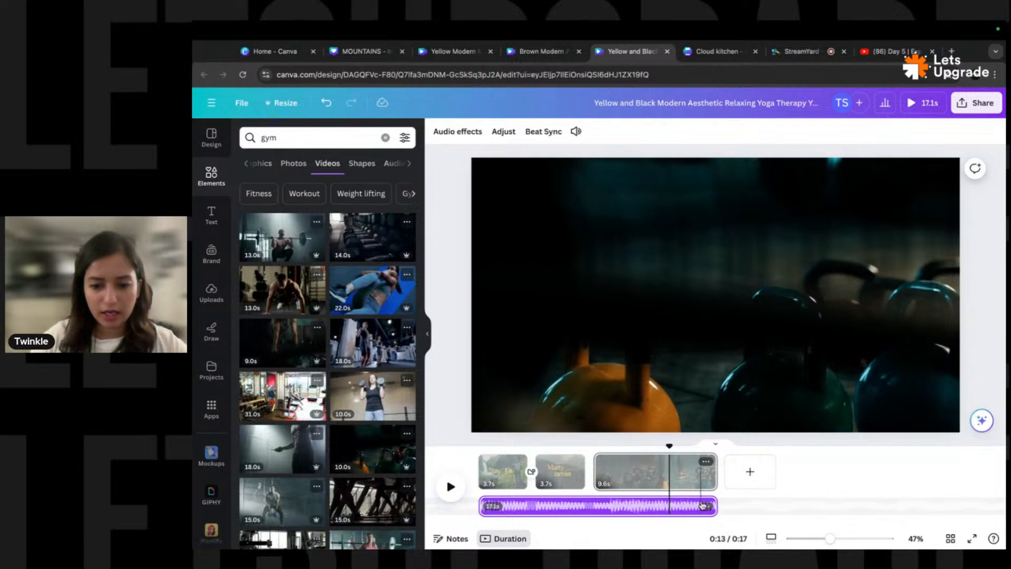
left_click_drag(716, 506, 589, 500)
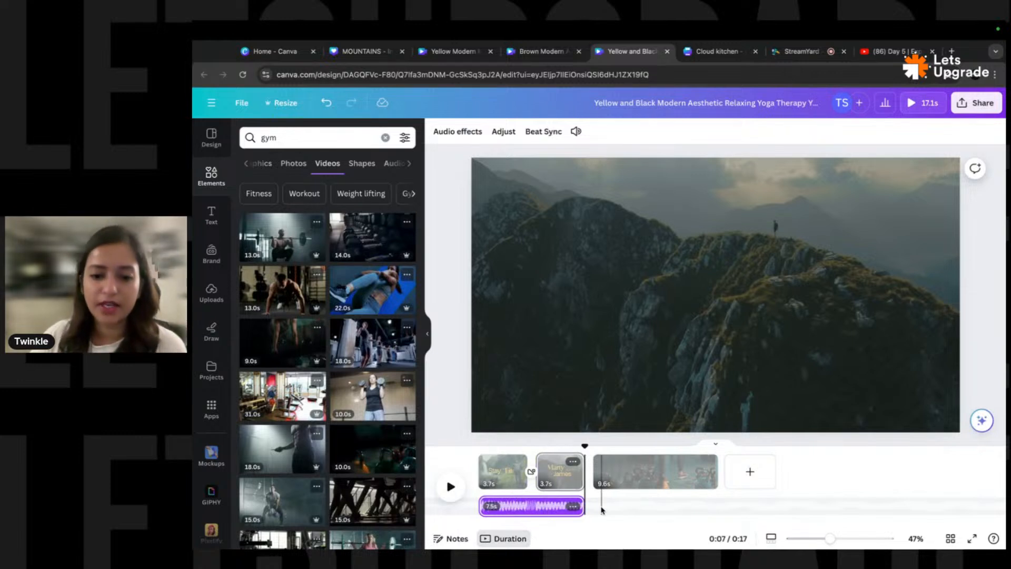
left_click(647, 476)
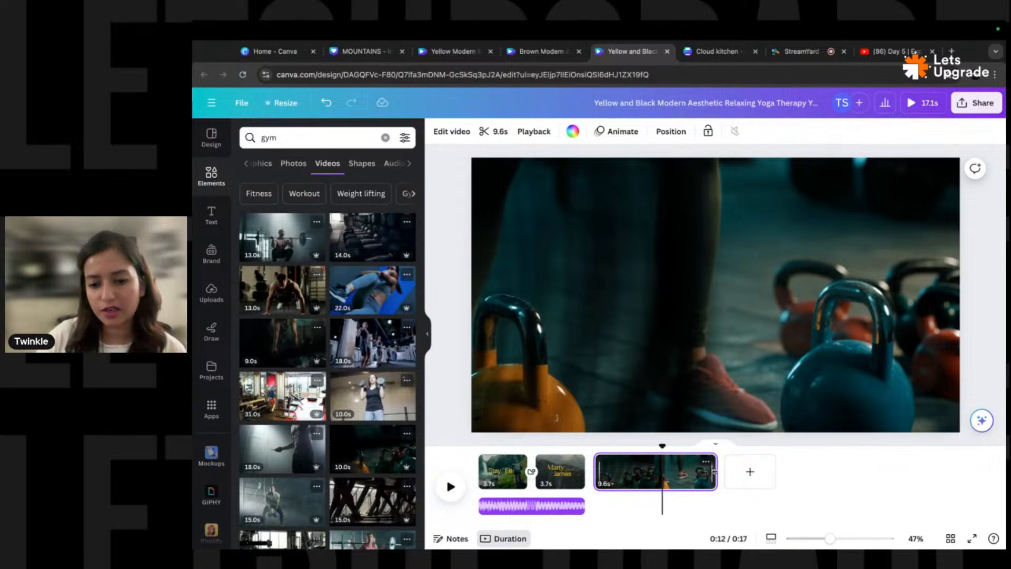
left_click_drag(715, 470, 657, 471)
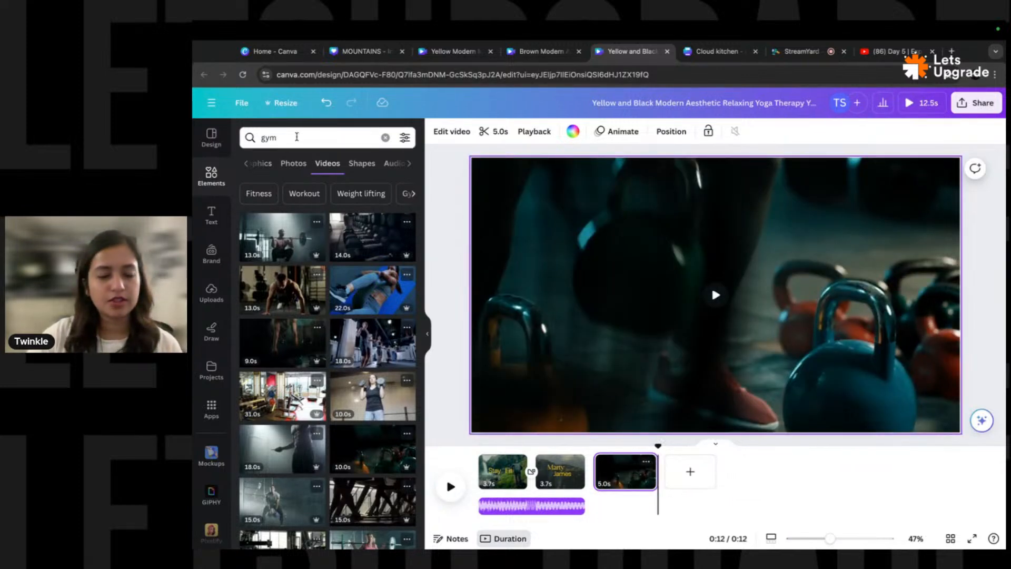
- Search Elements for 'upbeat' and show the Audio results such as Upbeat Funk and Upbeat Rock
left_click(297, 137)
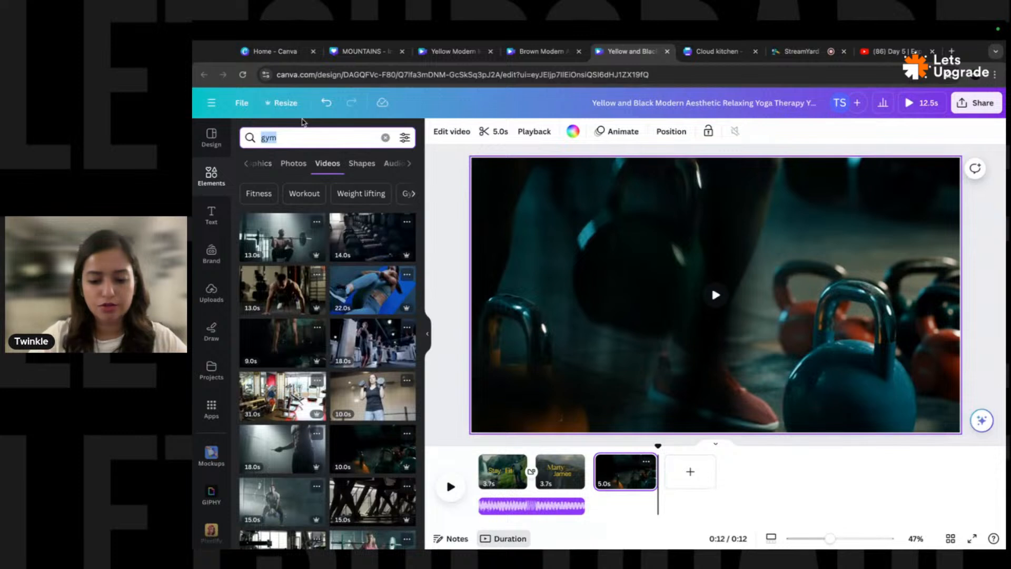
type("upbeat")
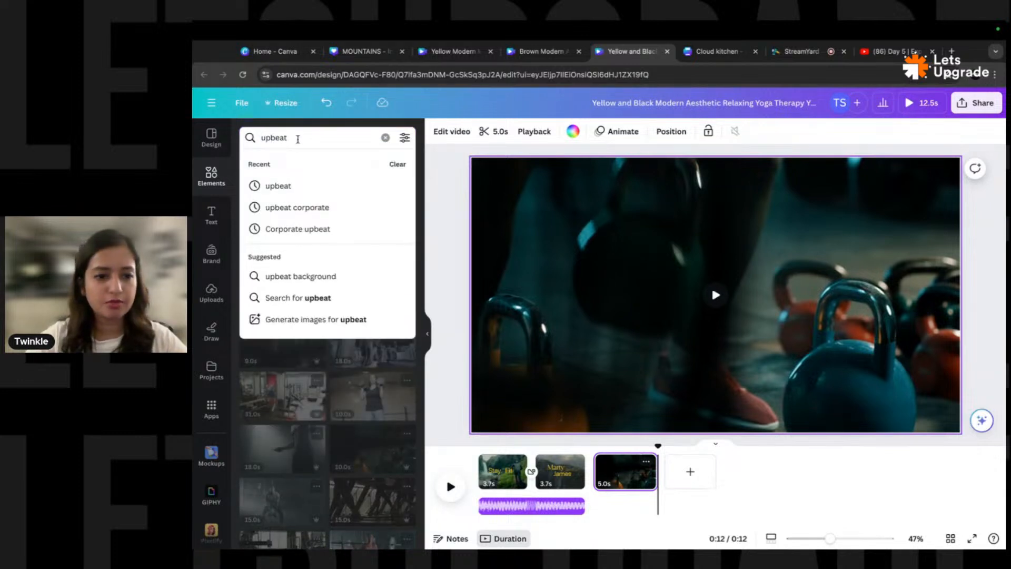
left_click(284, 185)
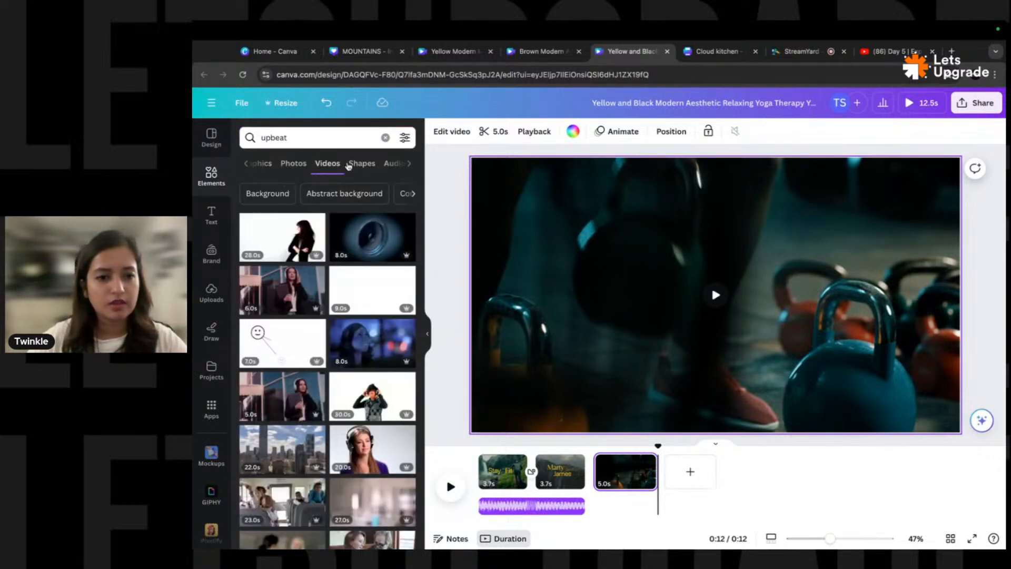
left_click(393, 164)
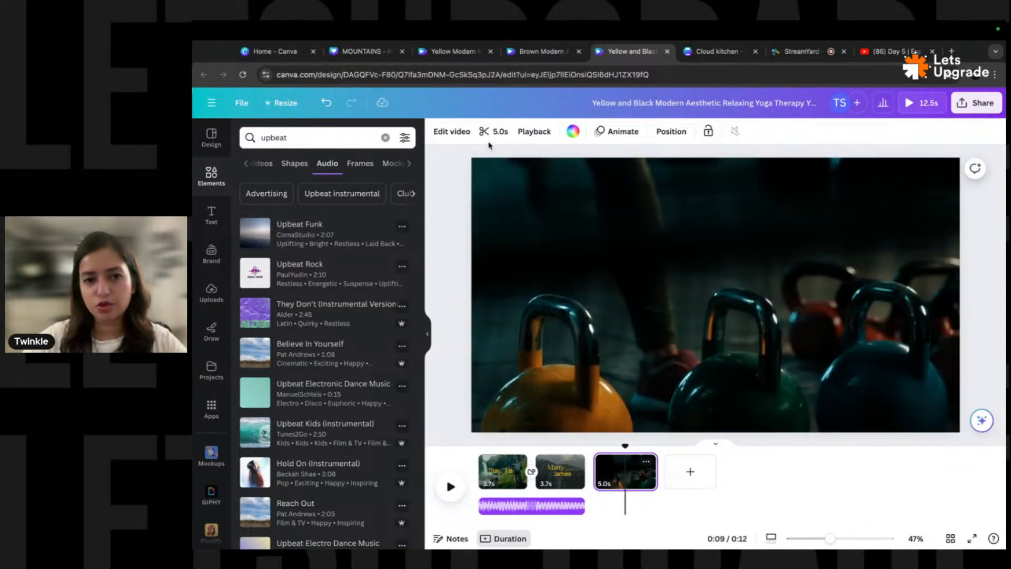
- Open the kettlebell clip's trim tool, leave it unchanged, and return to the Marty James page background
left_click(452, 132)
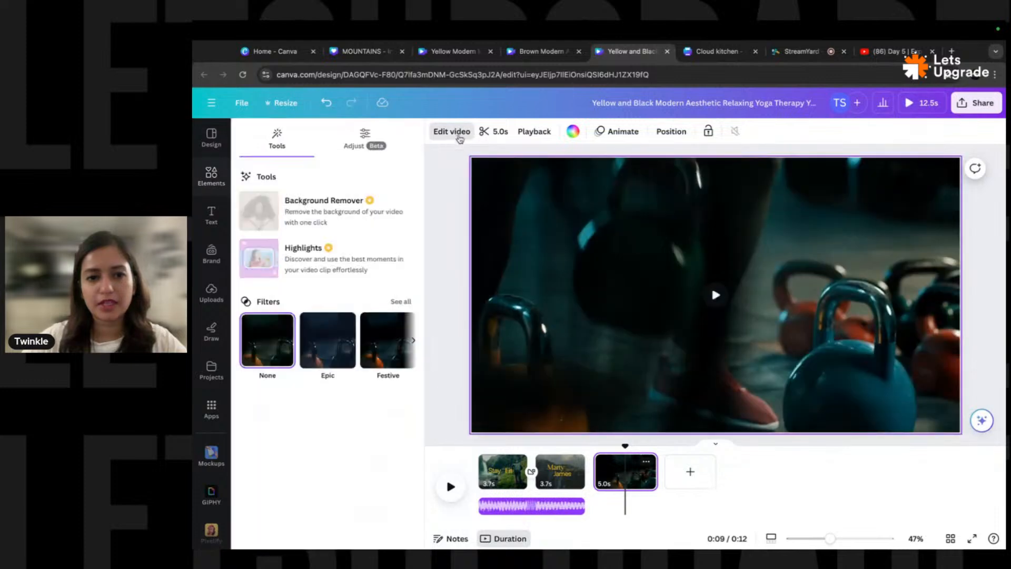
left_click(497, 131)
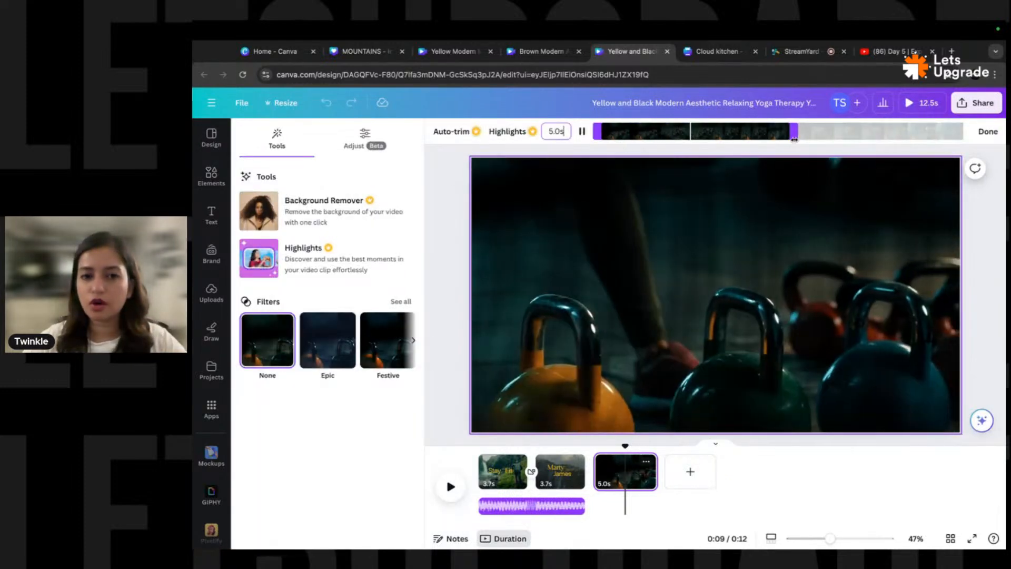
left_click(988, 132)
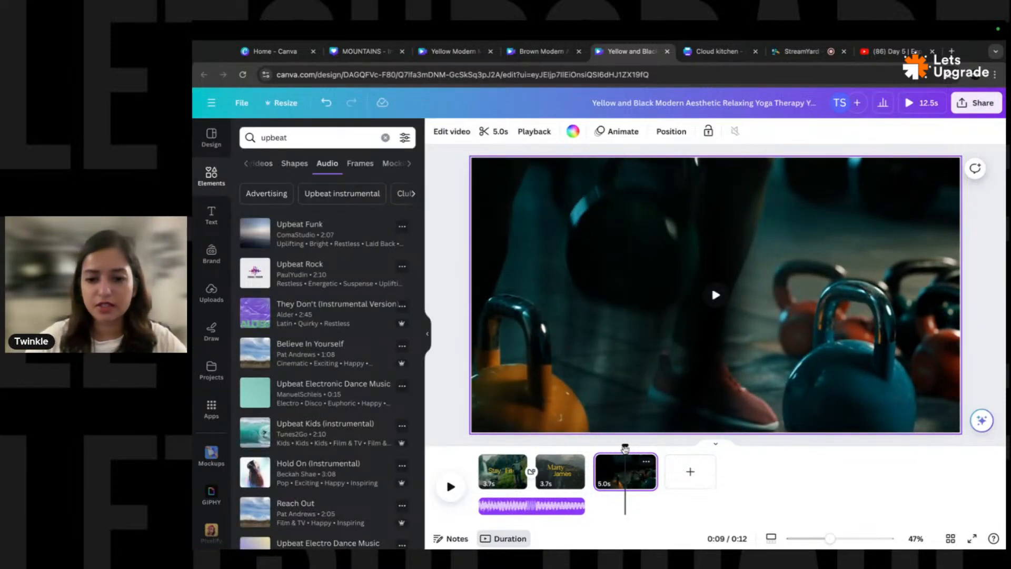
left_click_drag(625, 445, 557, 445)
left_click(526, 248)
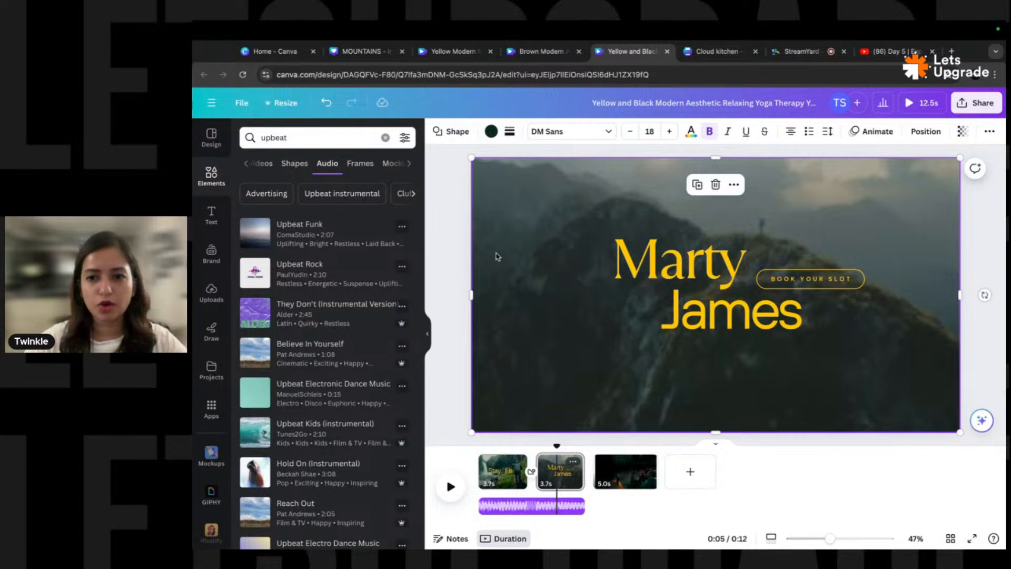
- Check the mountain background video's volume from the Layers list unchanged, then go to the kettlebell page 3
key("alt+1")
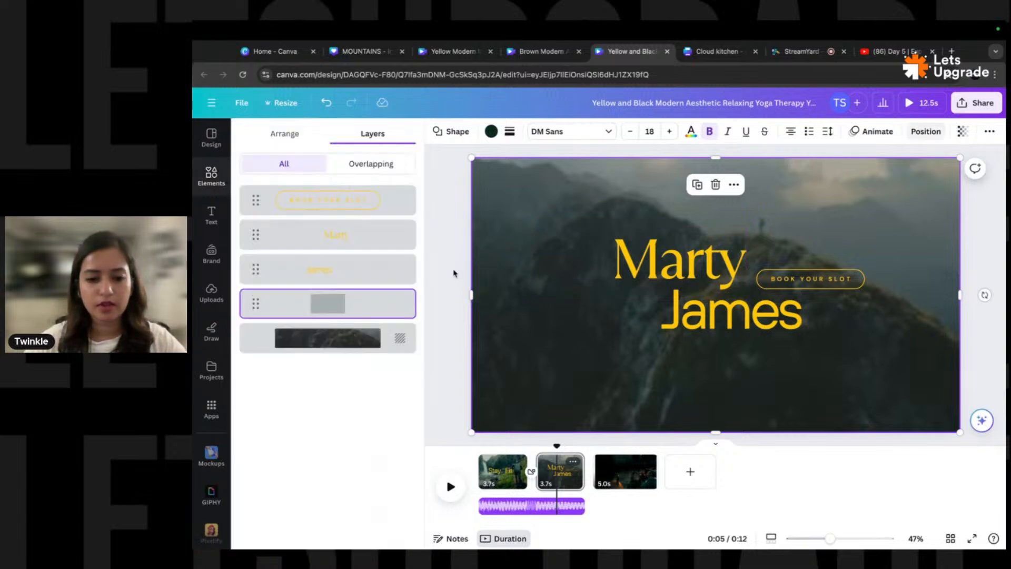
left_click(330, 342)
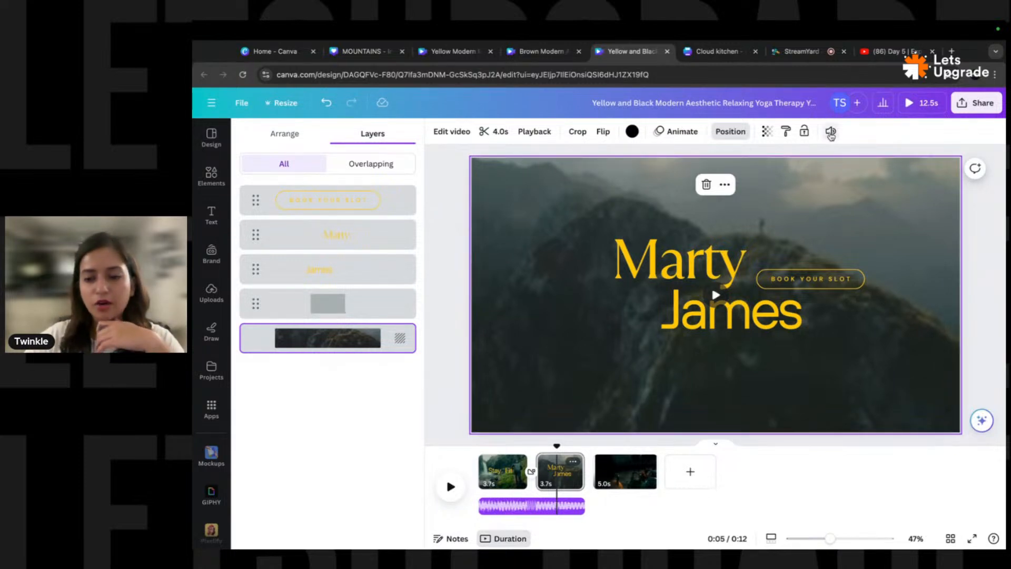
left_click(831, 132)
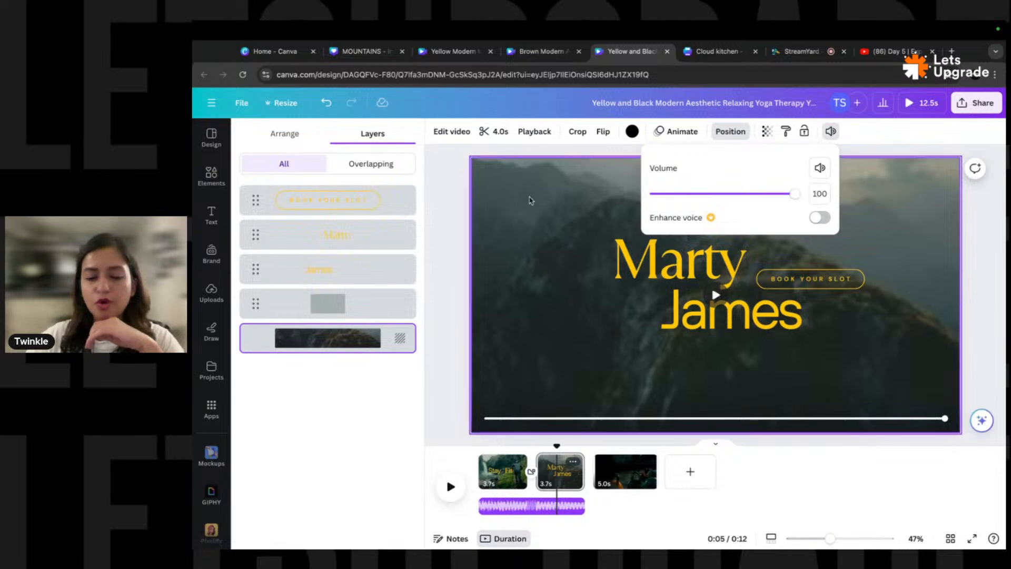
left_click(448, 267)
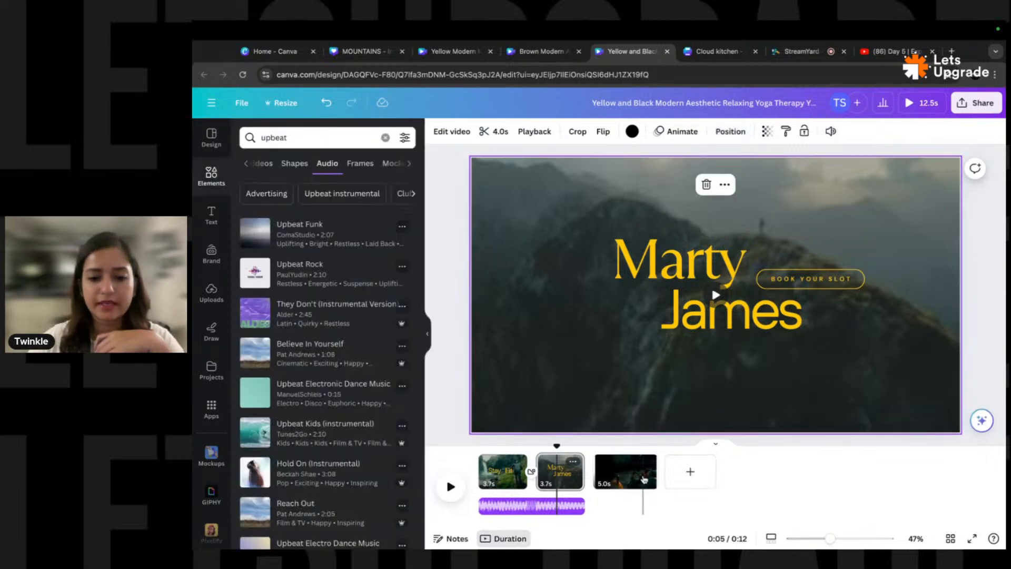
left_click(631, 478)
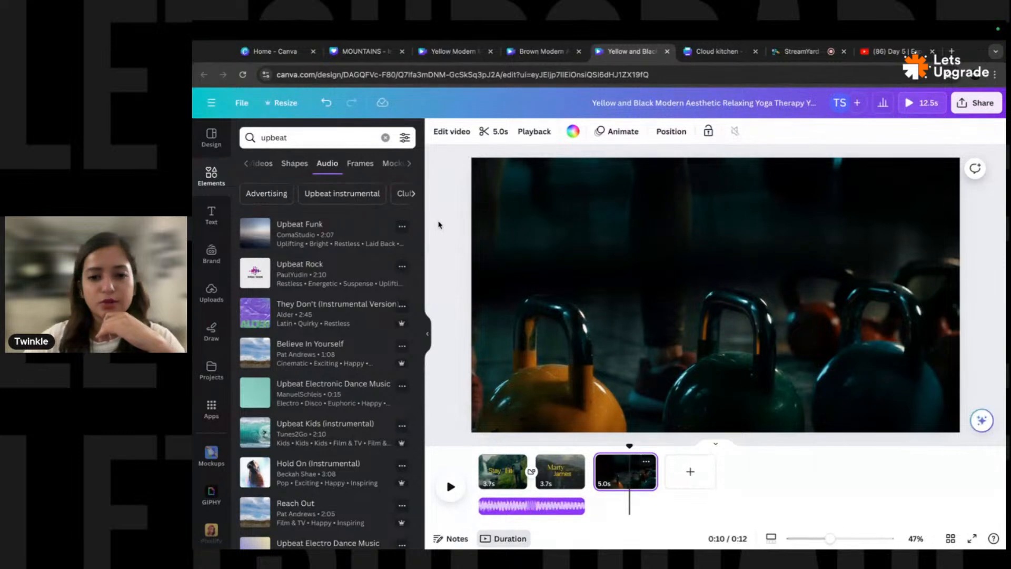
- Add a body text box reading 'Work hard' to the kettlebell page and enlarge it
left_click(448, 242)
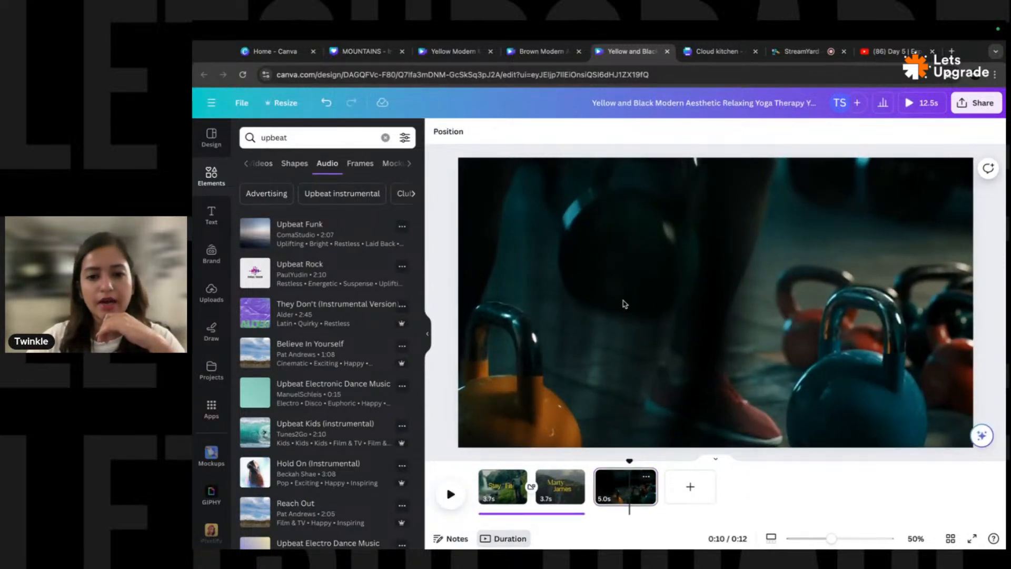
left_click(216, 218)
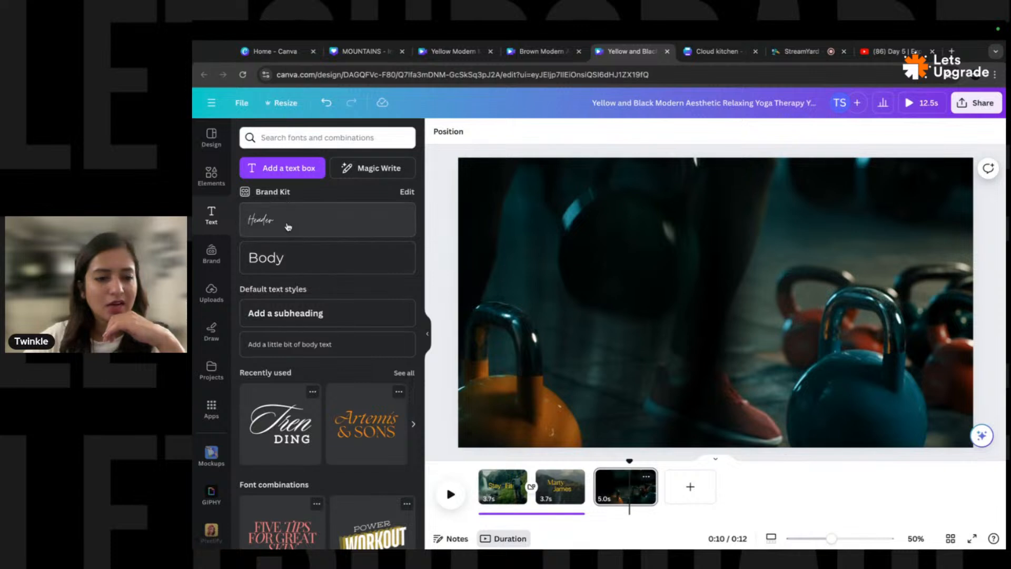
left_click(289, 263)
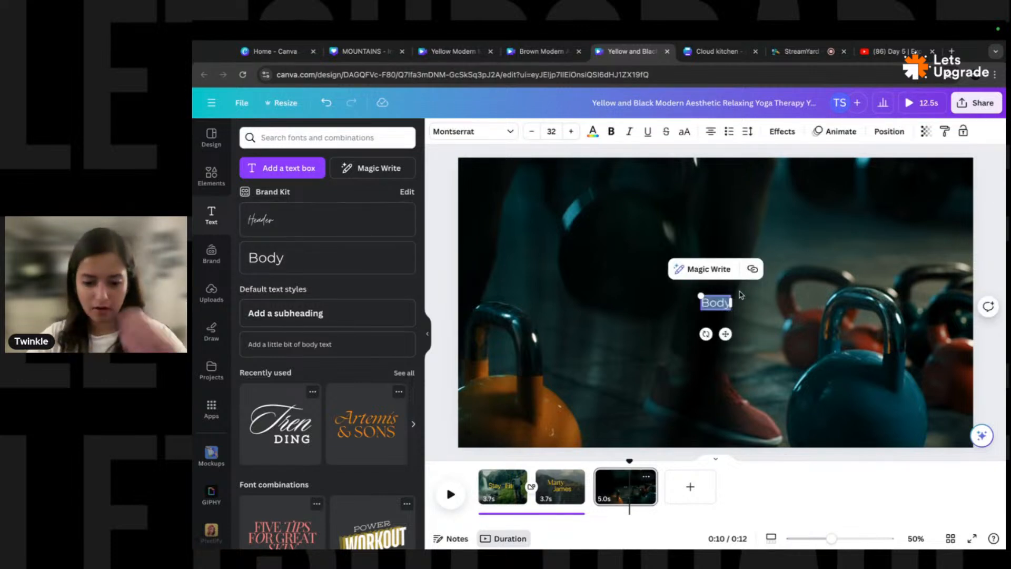
type("Work har")
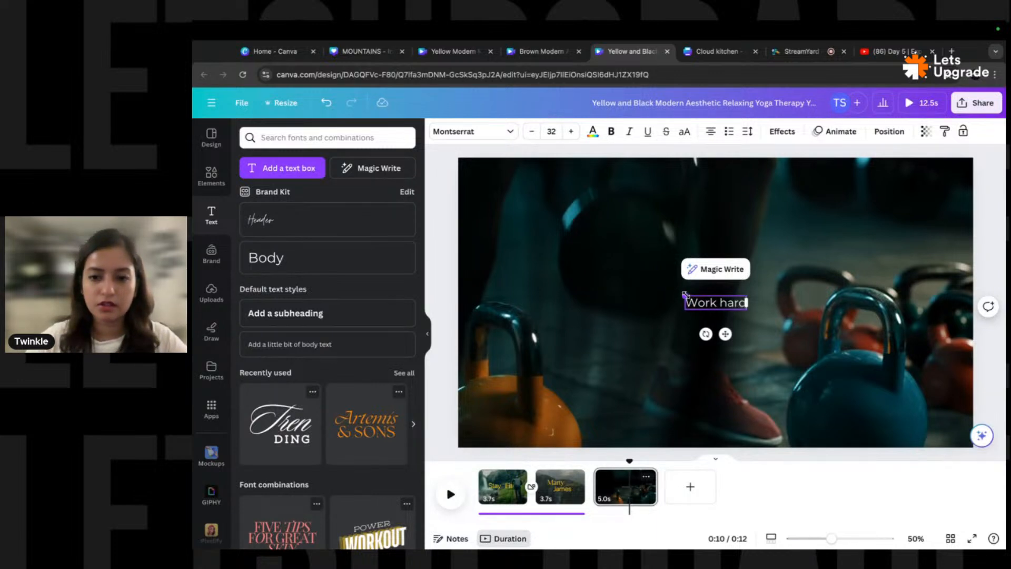
left_click_drag(685, 294, 525, 193)
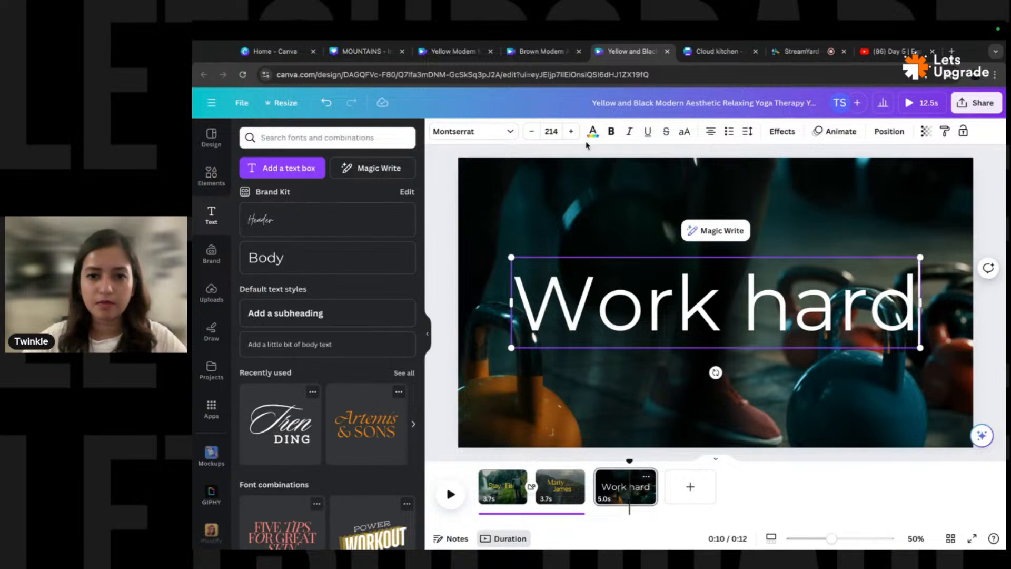
- Set the text to Montserrat Thin in all capitals
left_click(473, 131)
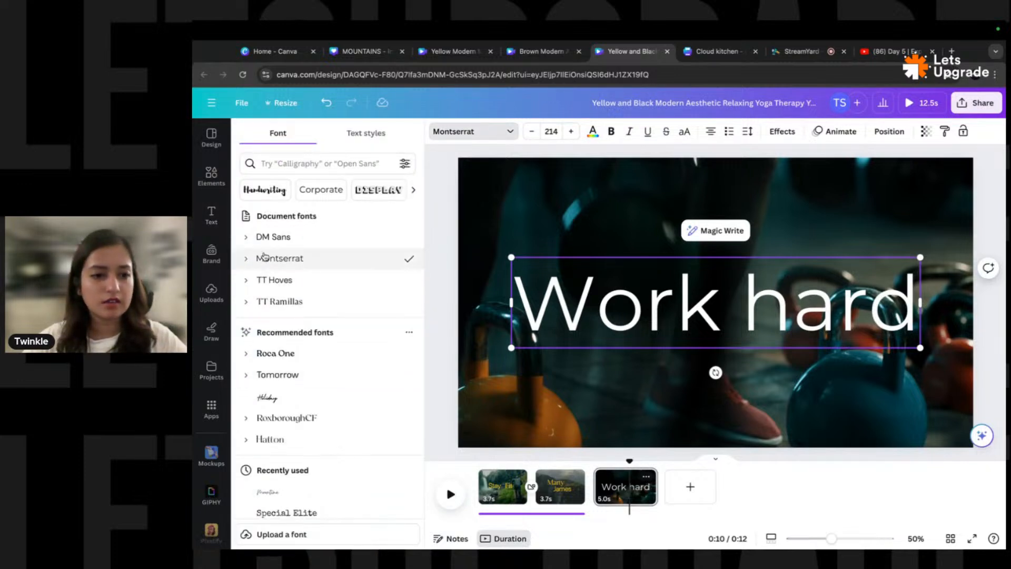
left_click(247, 261)
left_click(304, 306)
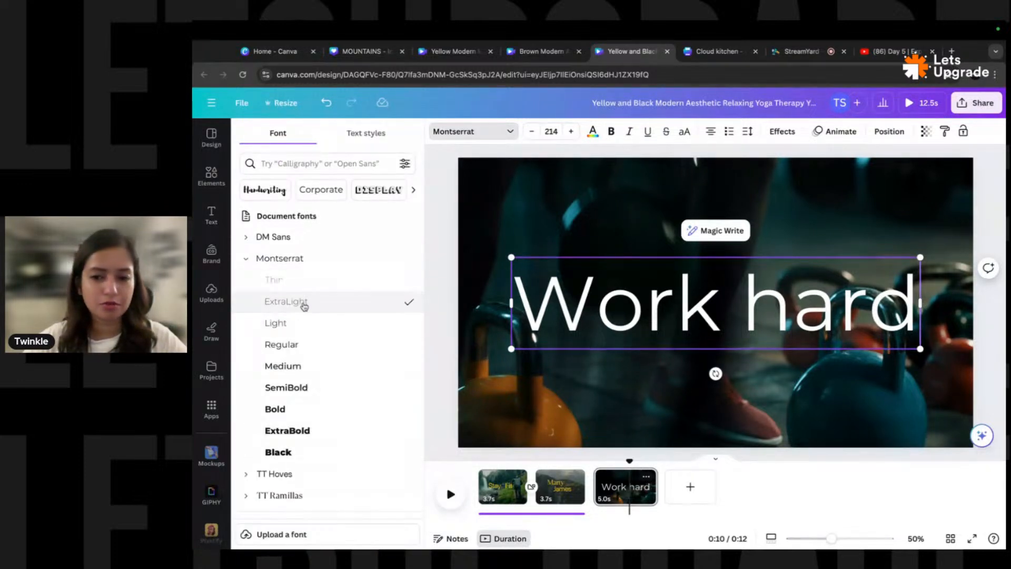
left_click(307, 304)
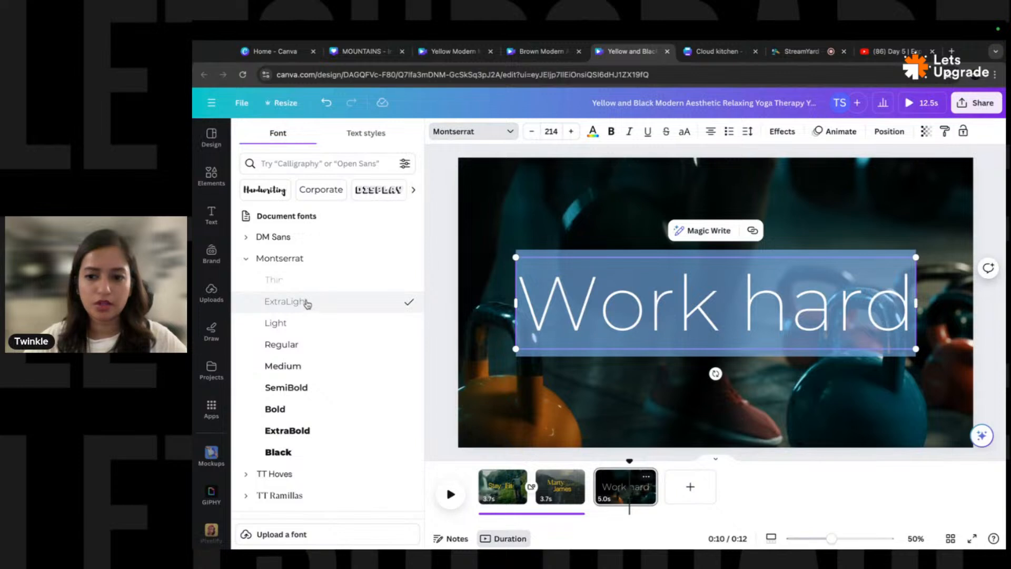
left_click(303, 284)
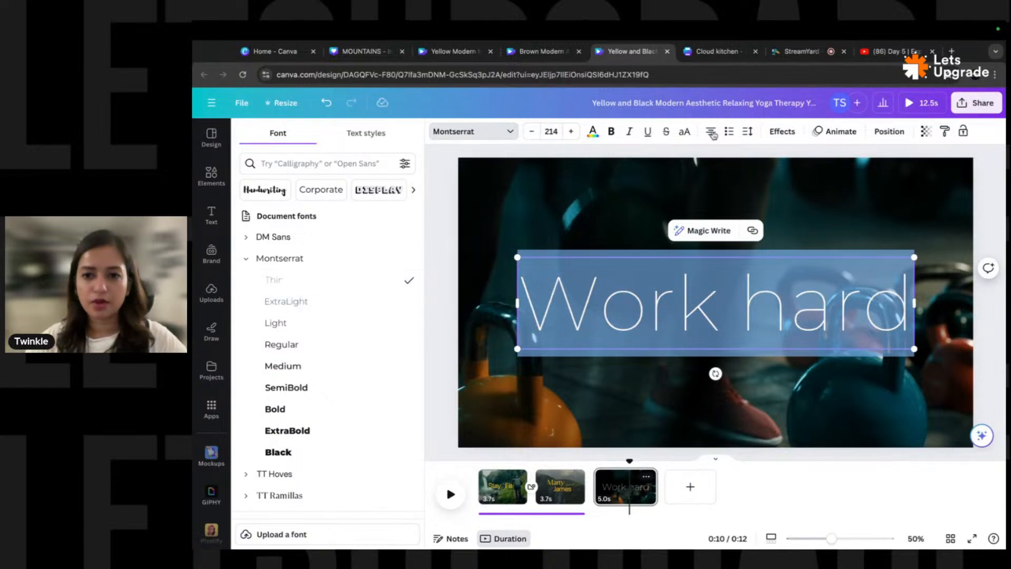
left_click(685, 132)
- Shrink WORK HARD to size 164 and centre it slightly higher on the clip
left_click(995, 238)
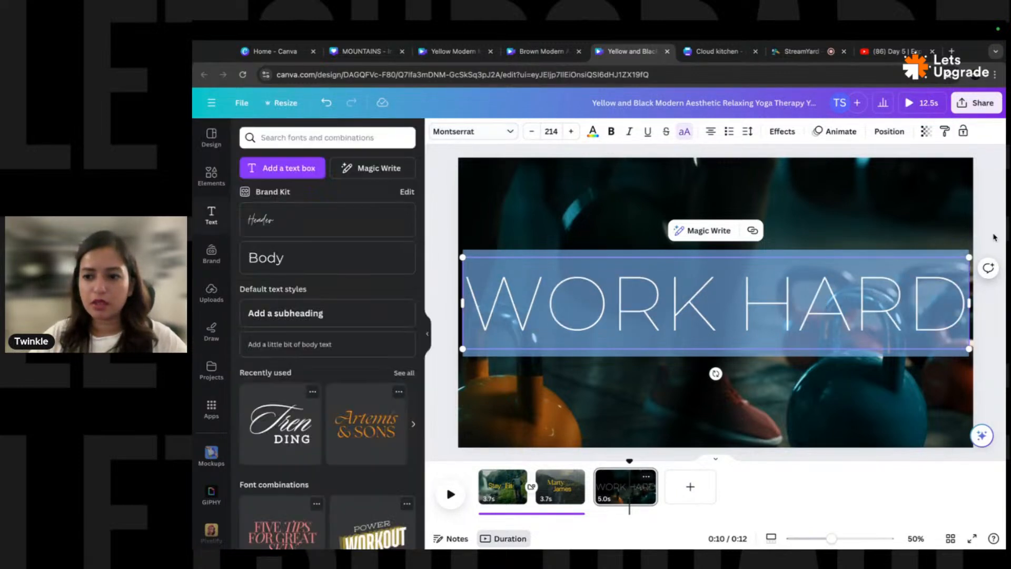
left_click(954, 271)
left_click_drag(969, 258, 910, 268)
left_click_drag(869, 305, 866, 302)
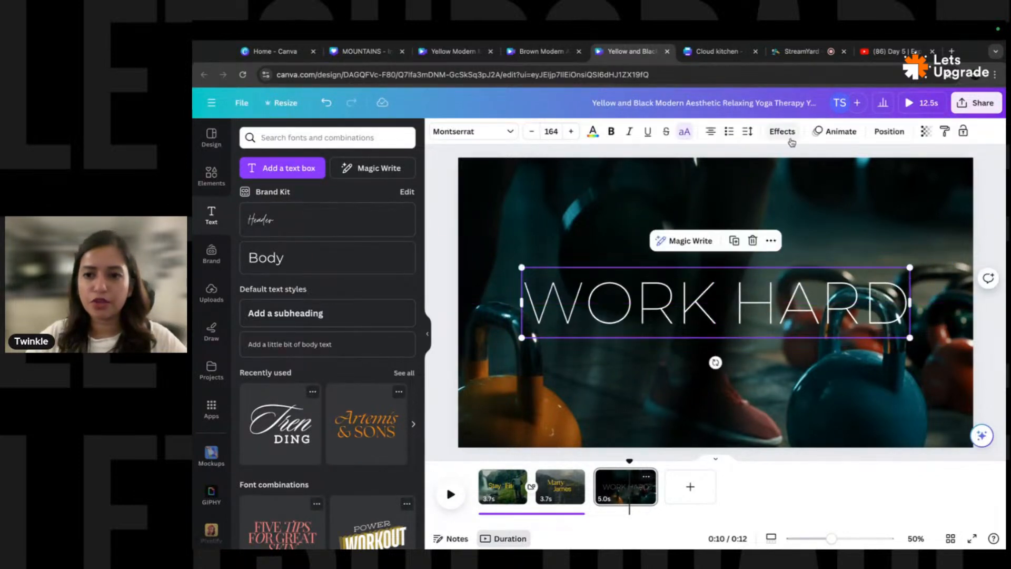
- Animate WORK HARD with Roll on both entry and exit, writing word by word
left_click(813, 132)
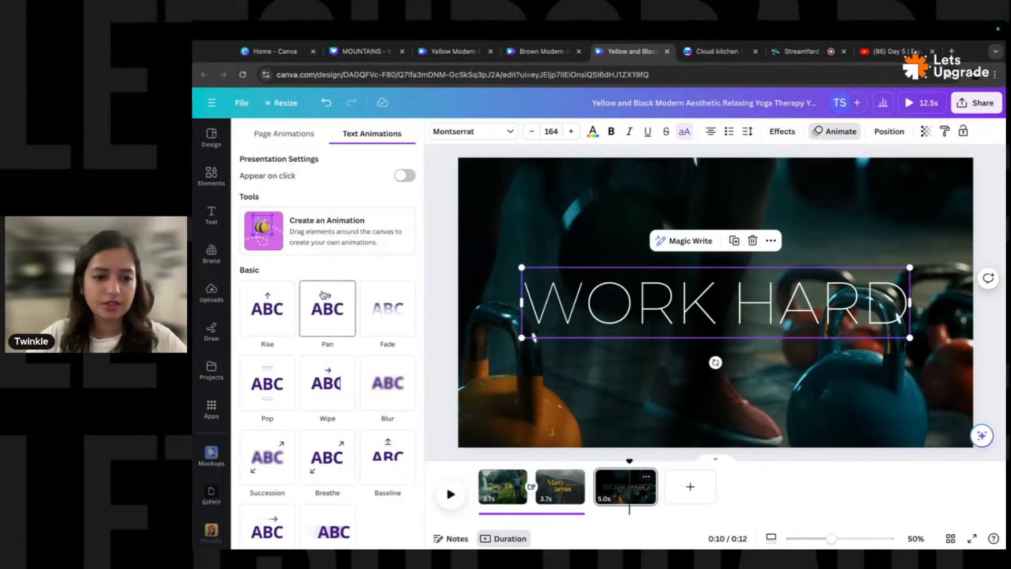
scroll(325, 295, "down", 8)
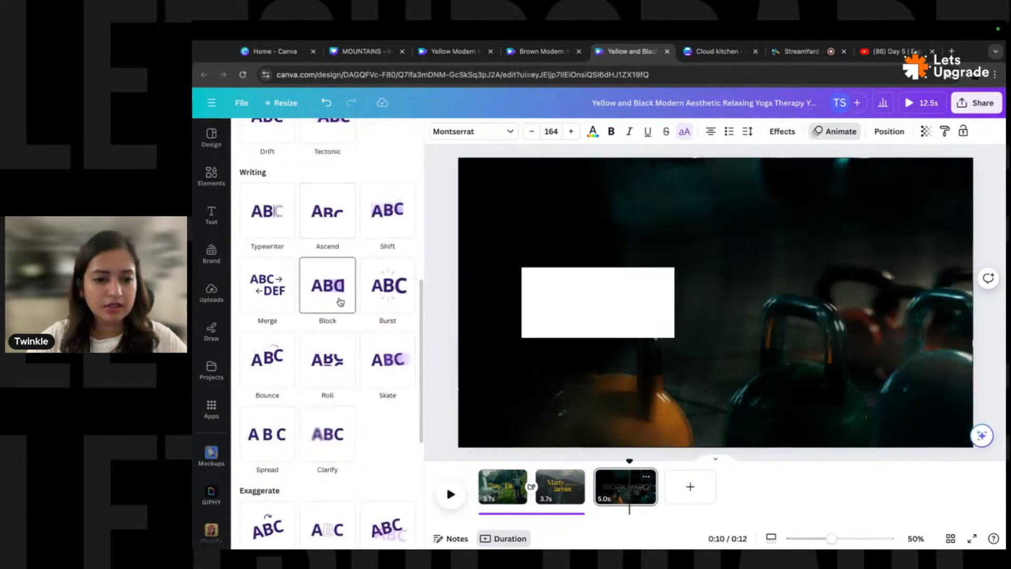
left_click(330, 375)
scroll(363, 348, "down", 3)
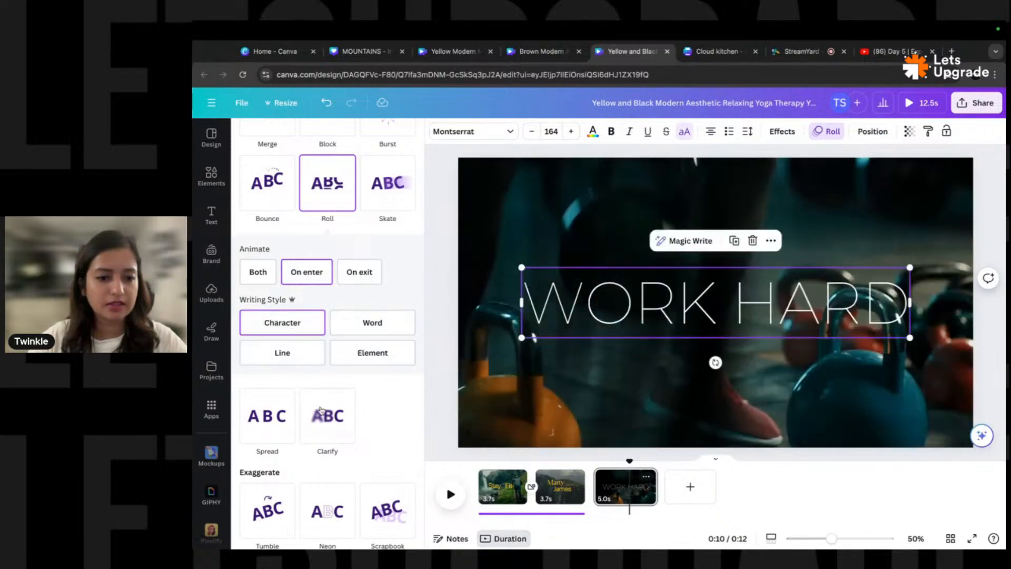
left_click(325, 424)
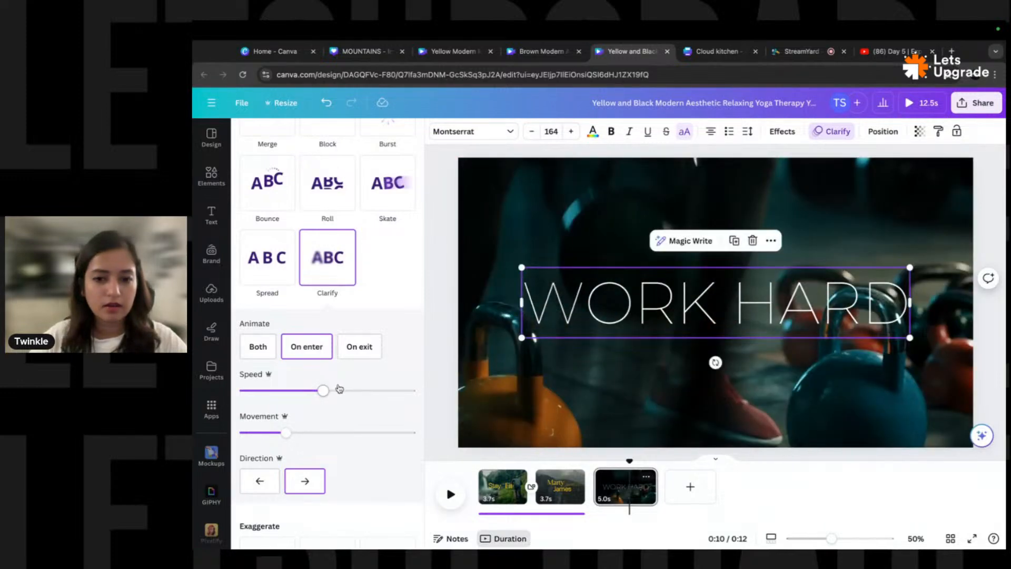
left_click(324, 221)
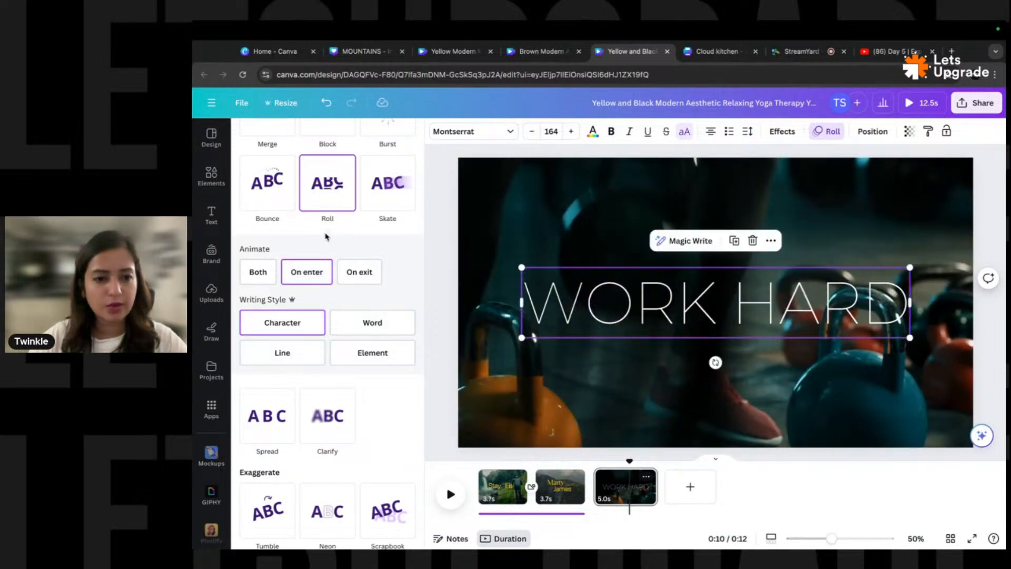
left_click(260, 273)
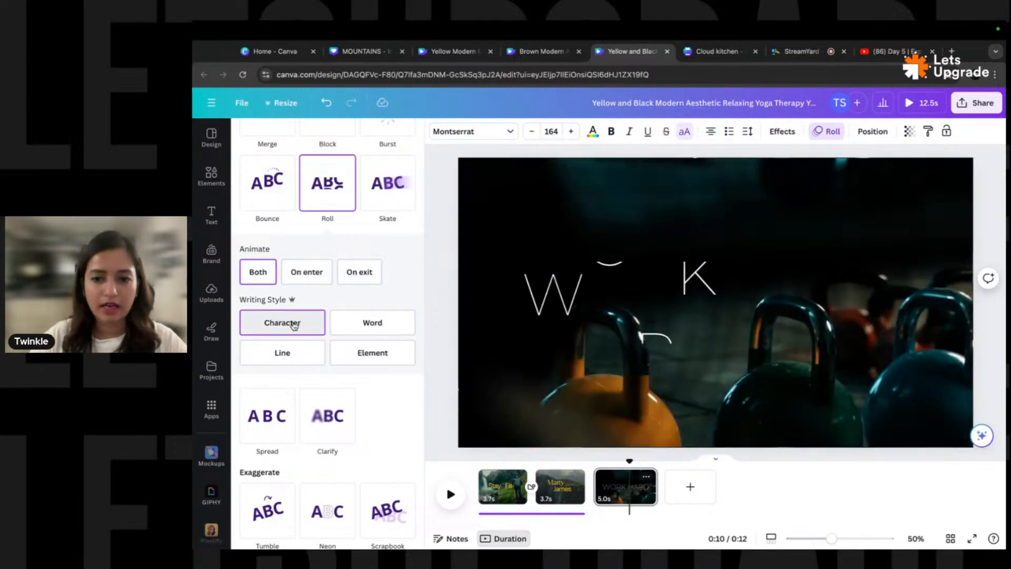
left_click(377, 325)
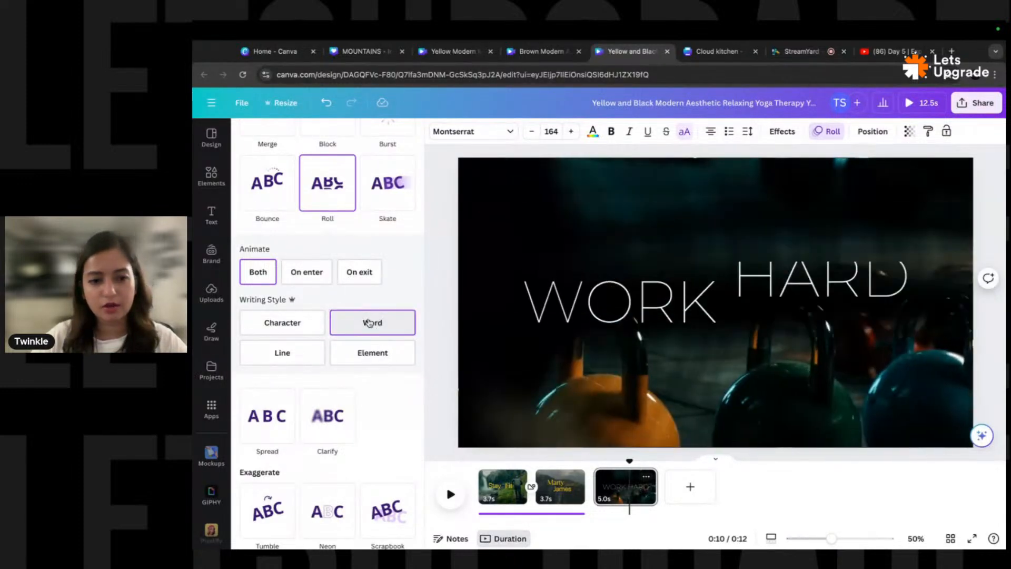
scroll(384, 285, "up", 3)
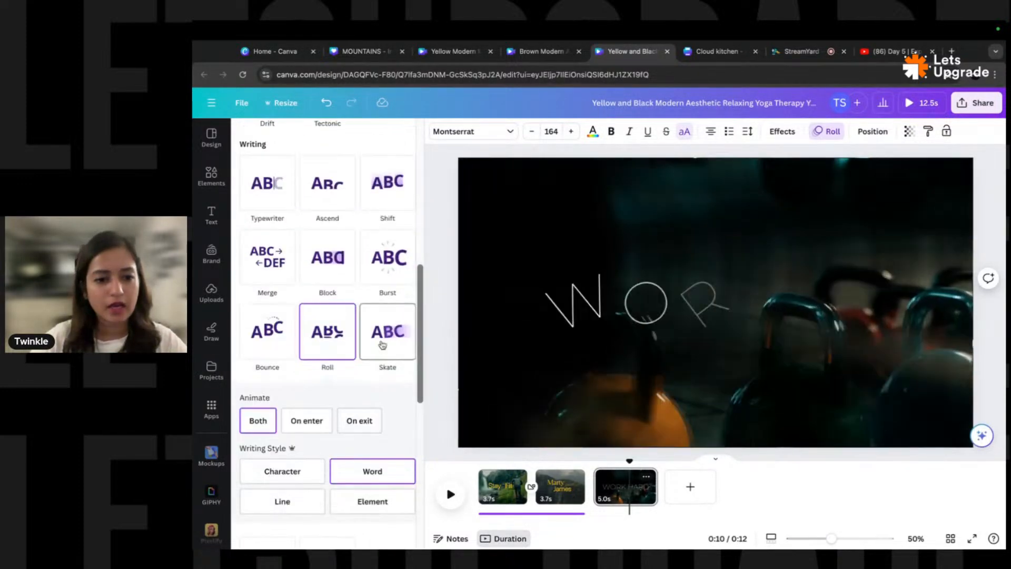
scroll(384, 304, "down", 5)
scroll(377, 292, "down", 3)
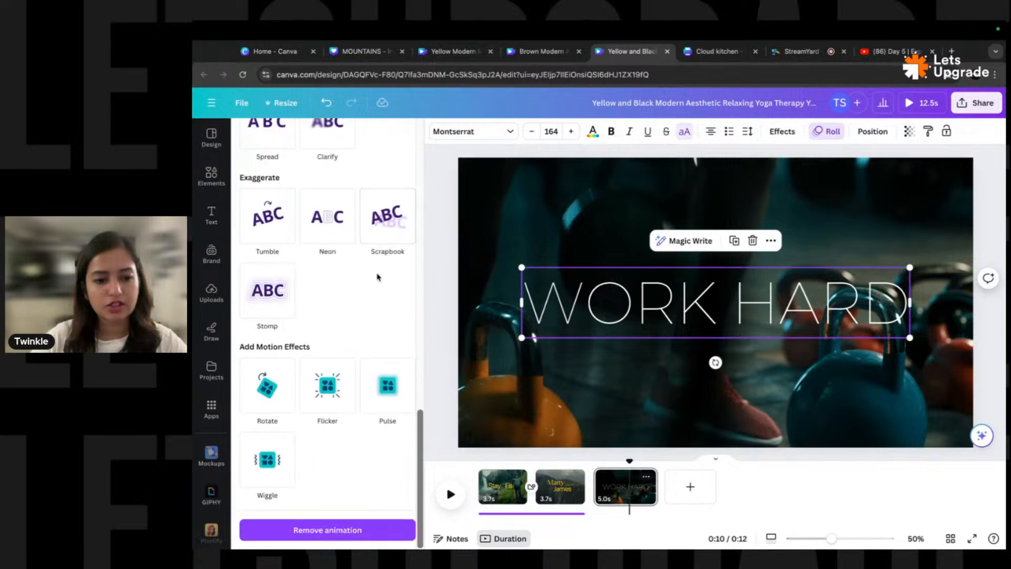
left_click(611, 490)
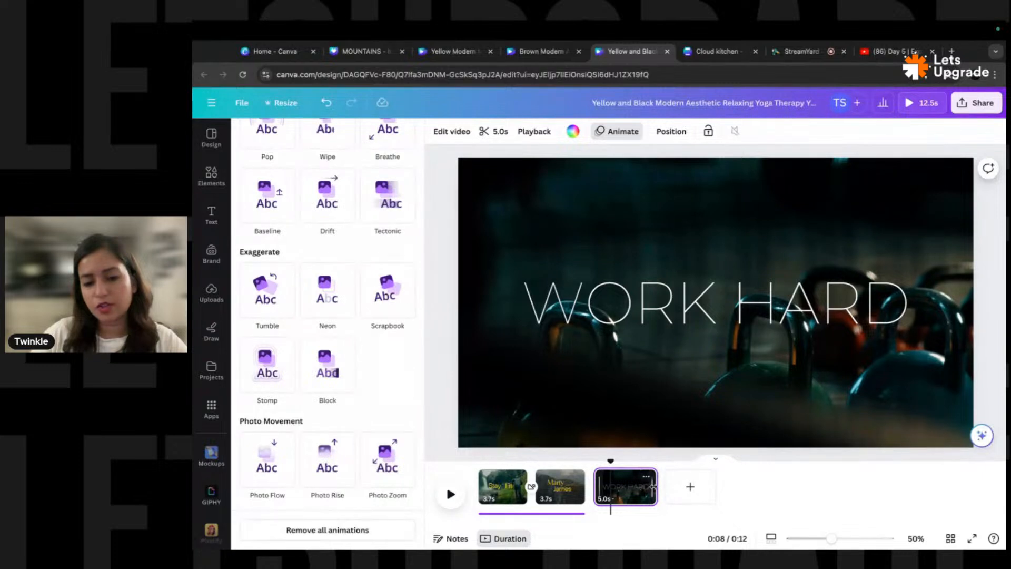
- Trim the page 3 kettlebell clip from 5.0s to 3.5s and scrub to preview WORK HARD
left_click(622, 491)
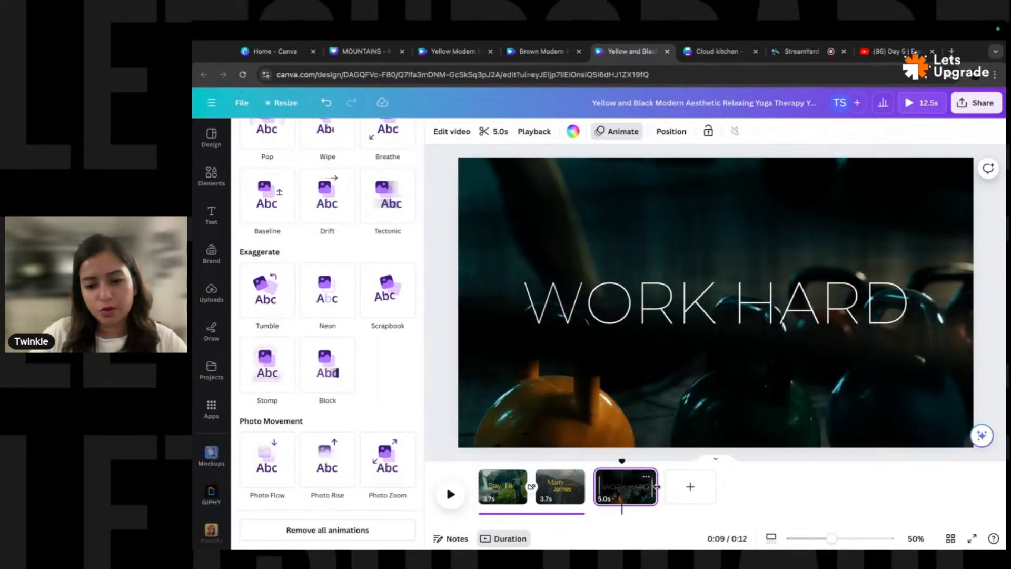
left_click_drag(656, 486, 639, 488)
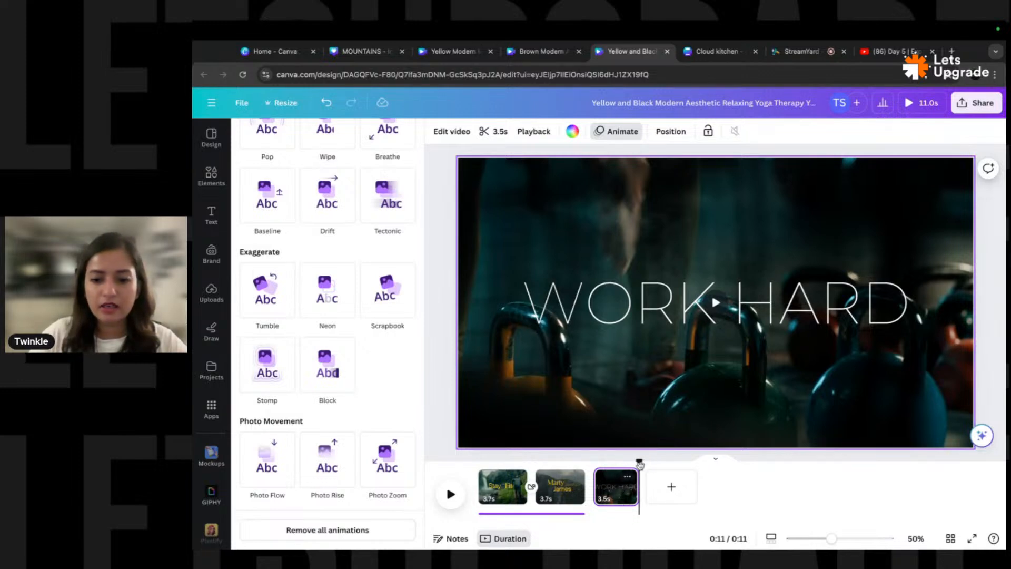
left_click_drag(639, 462, 594, 464)
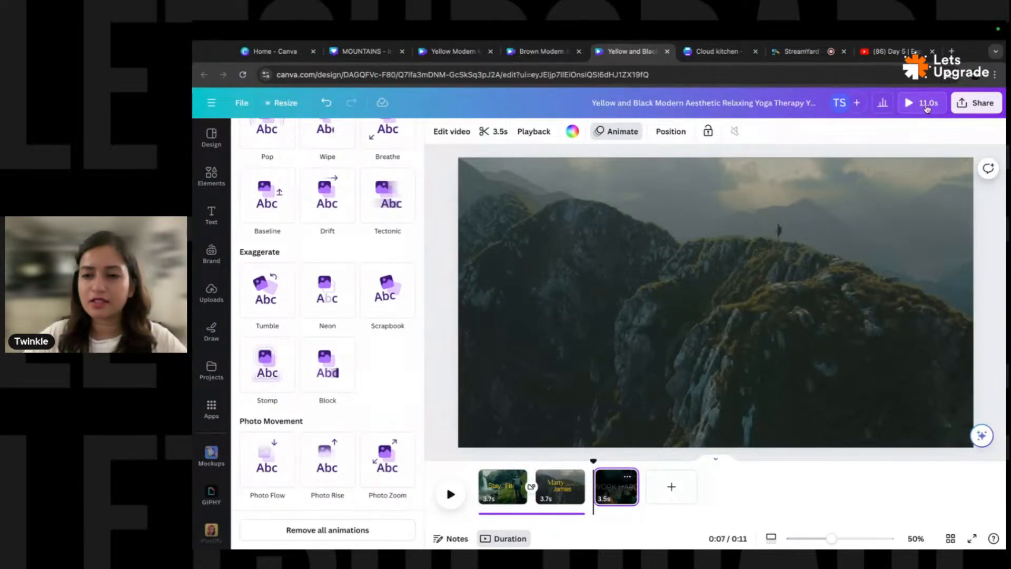
left_click_drag(594, 464, 617, 459)
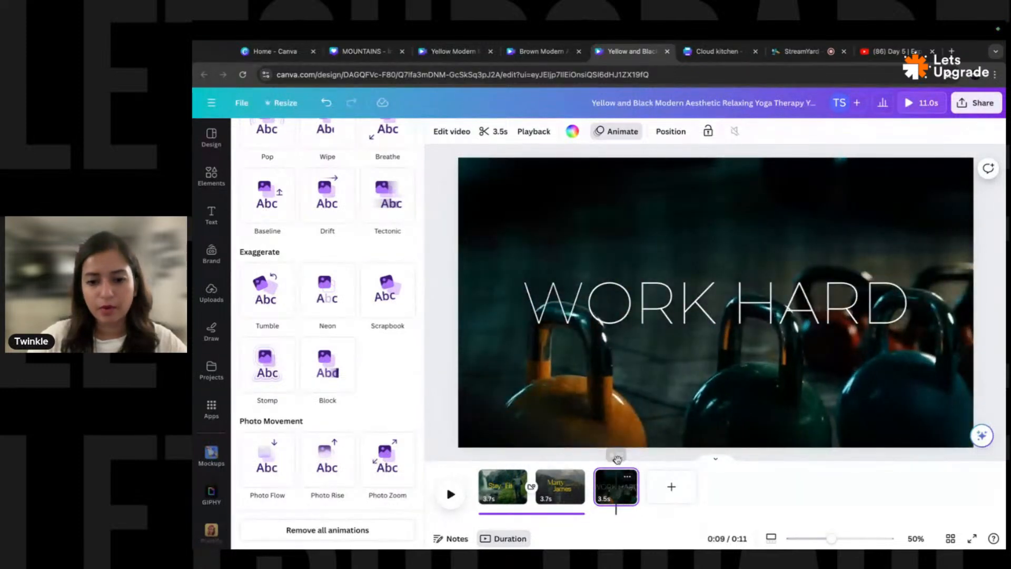
- Search Elements for 'line' and add a thin line graphic from Graphics
left_click(213, 174)
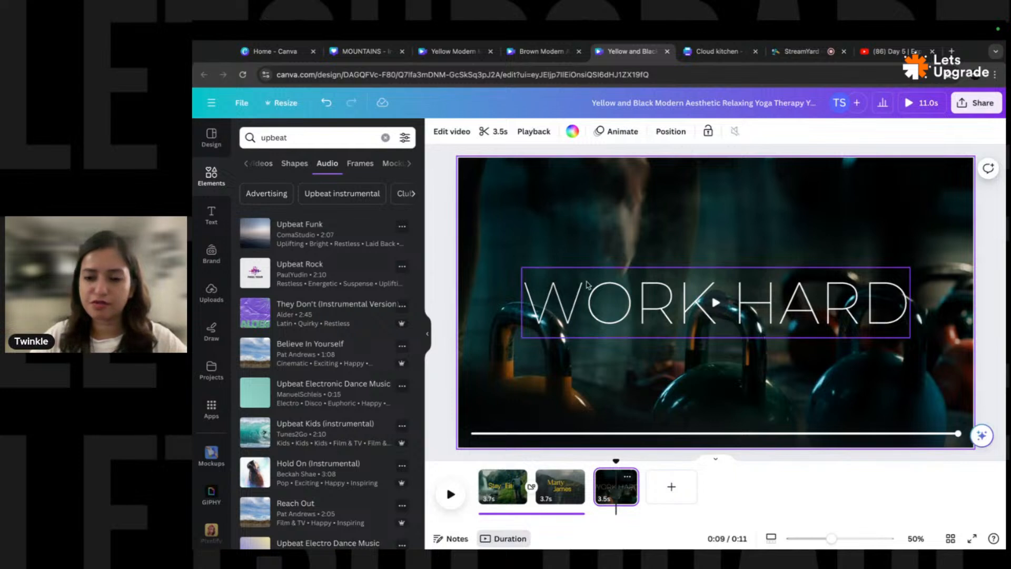
double_click(316, 137)
type("line")
key("Return")
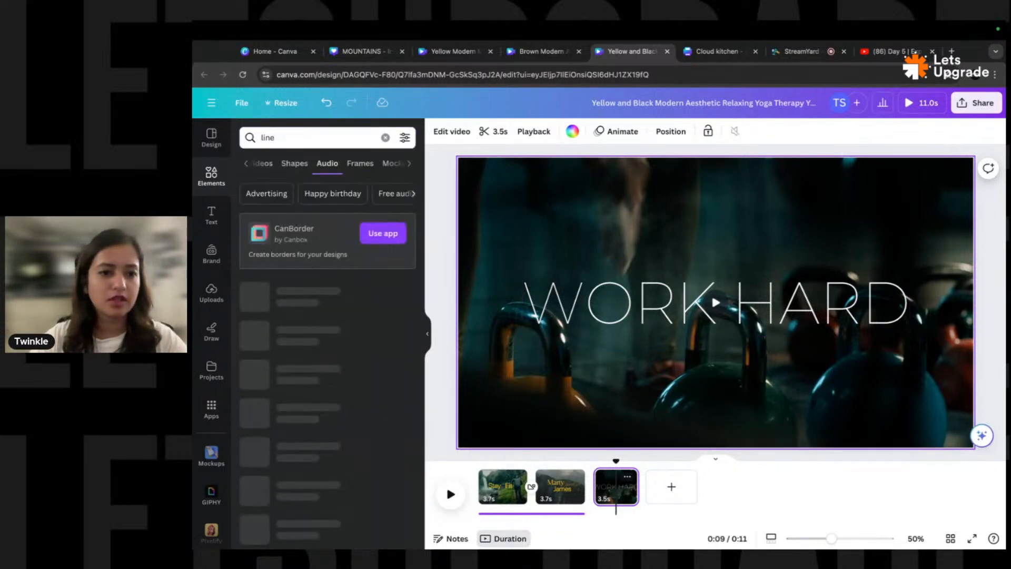
left_click(245, 165)
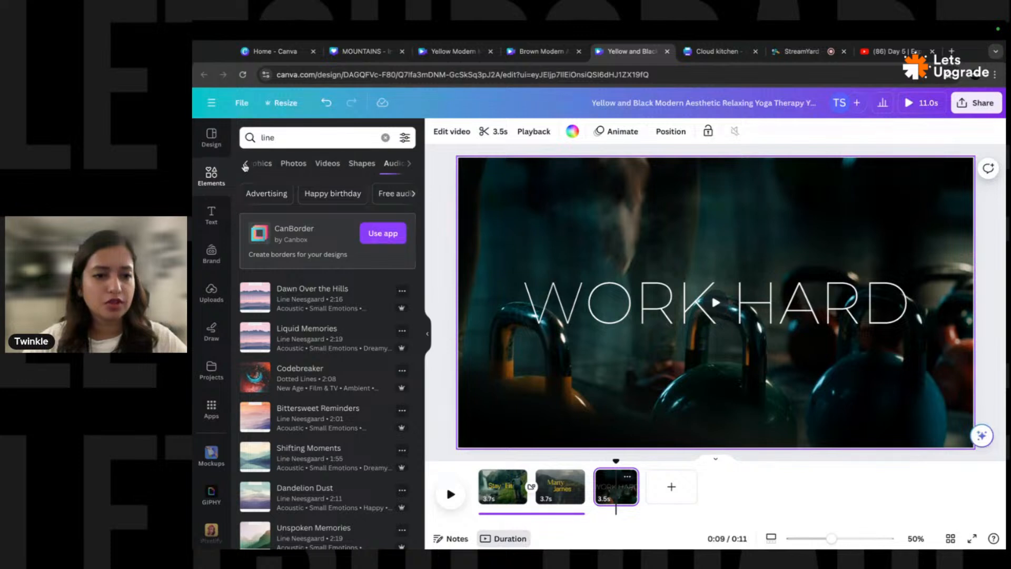
left_click(245, 165)
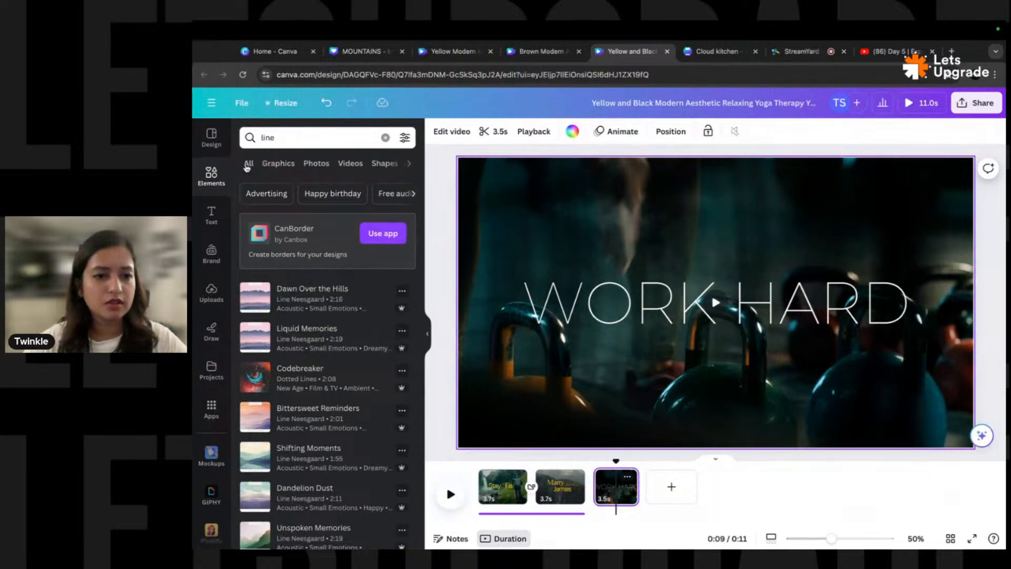
left_click(279, 165)
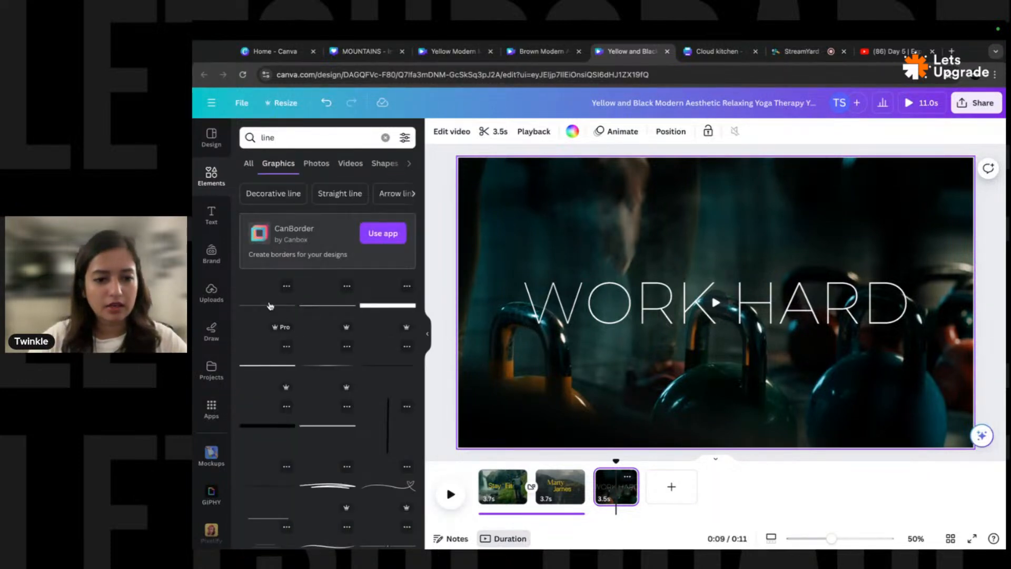
left_click(269, 306)
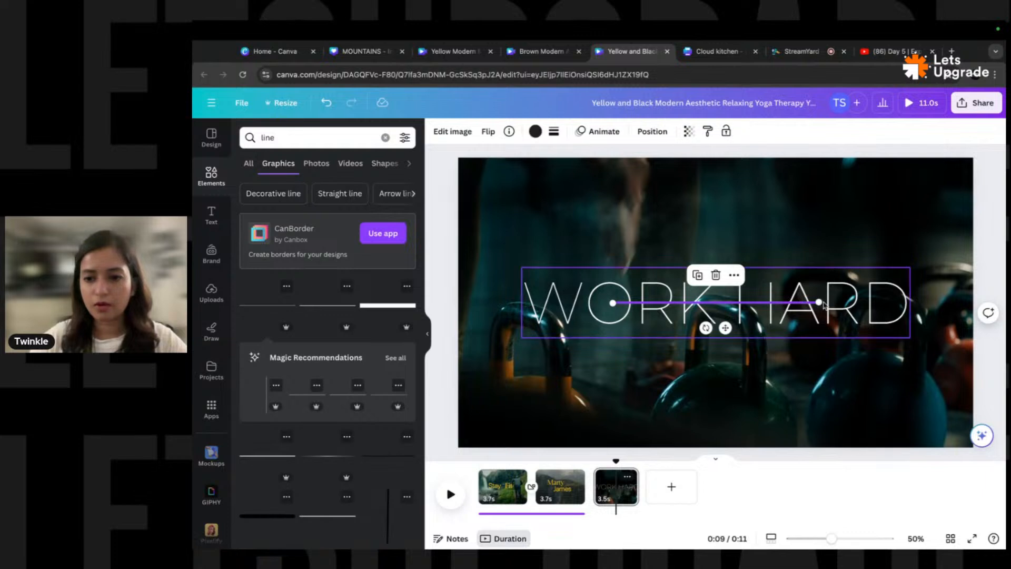
- Stretch the line above WORK HARD, make it white, and place a duplicate below it
mouse_move(907, 302)
left_mouse_down()
mouse_move(833, 301)
mouse_move(915, 303)
left_mouse_up()
left_click(883, 311)
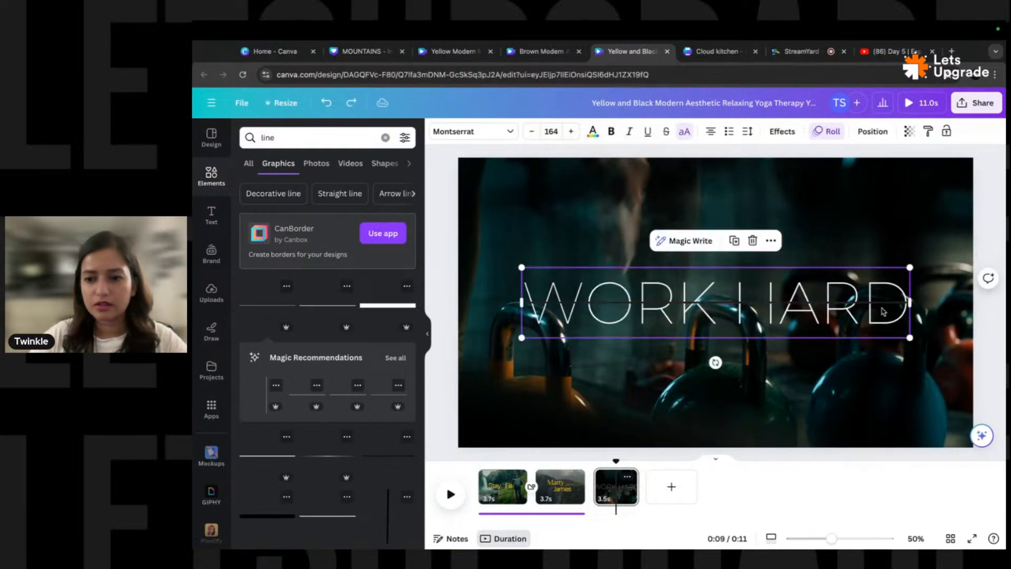
left_click(880, 303)
left_click_drag(879, 303, 879, 259)
left_click(535, 132)
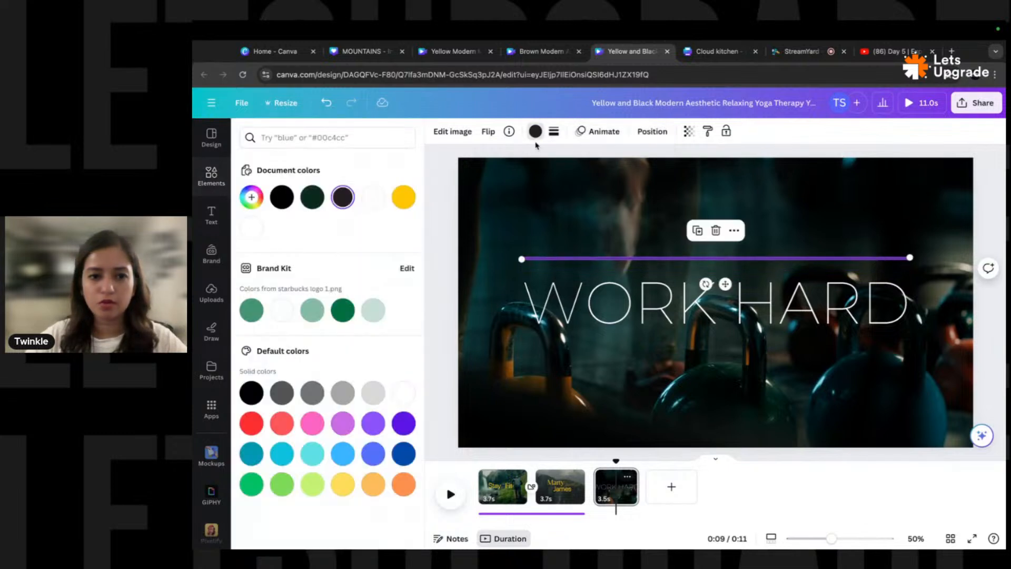
left_click(377, 201)
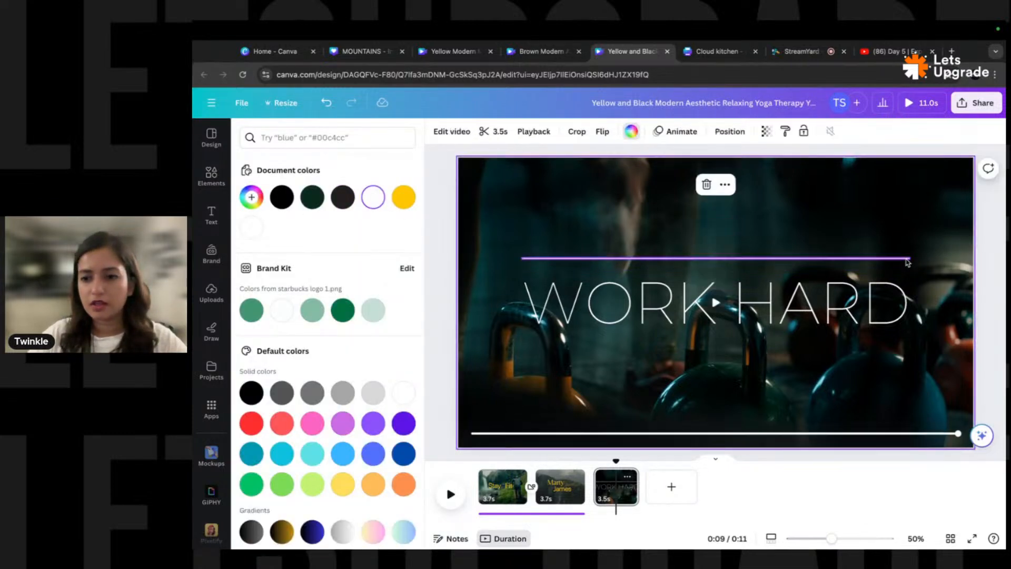
key("super+d")
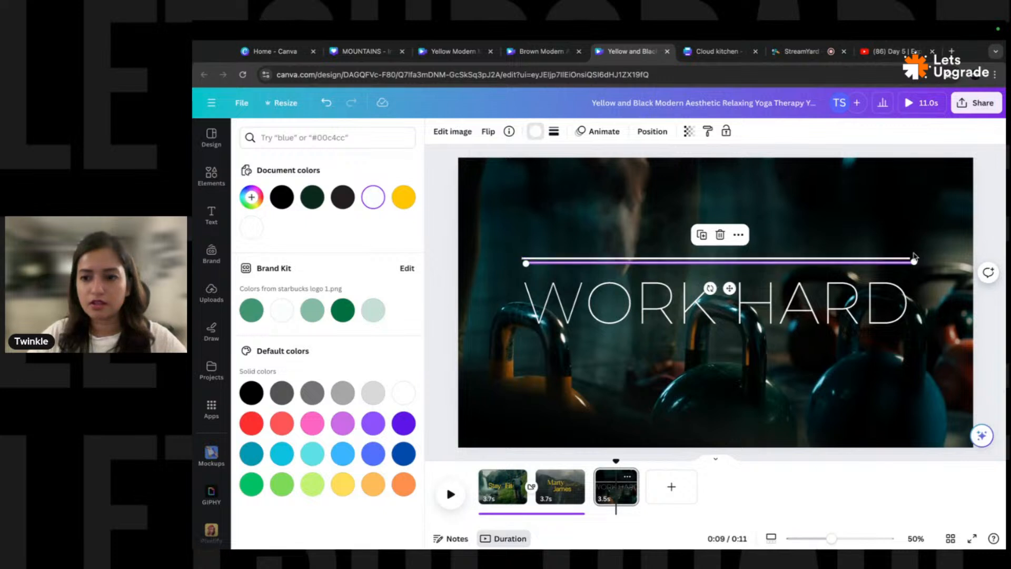
left_click_drag(897, 266, 890, 343)
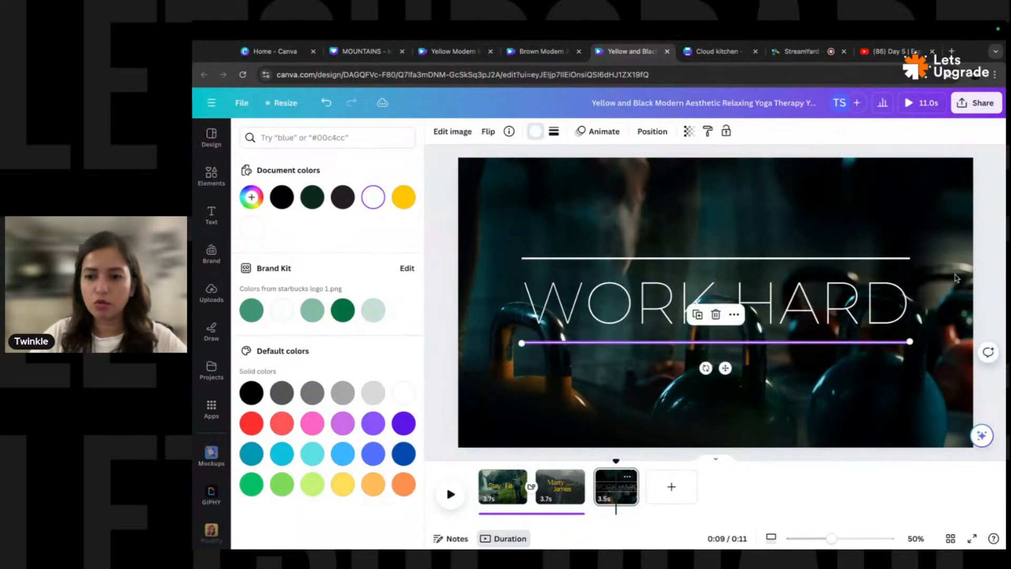
- Give the lower line a Wipe animation on both entry and exit, after trying Baseline and Tumble
left_click(608, 133)
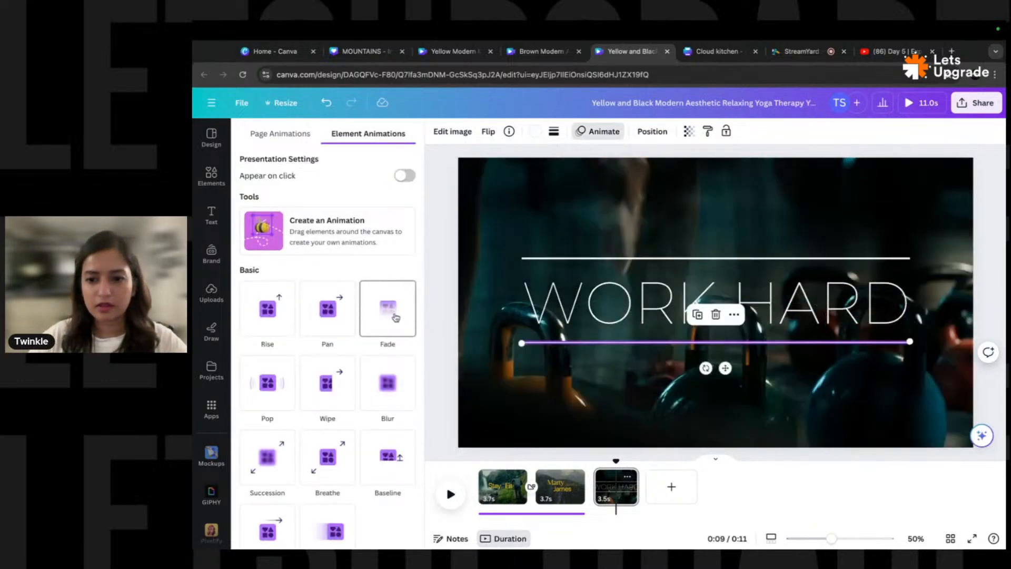
scroll(380, 333, "down", 4)
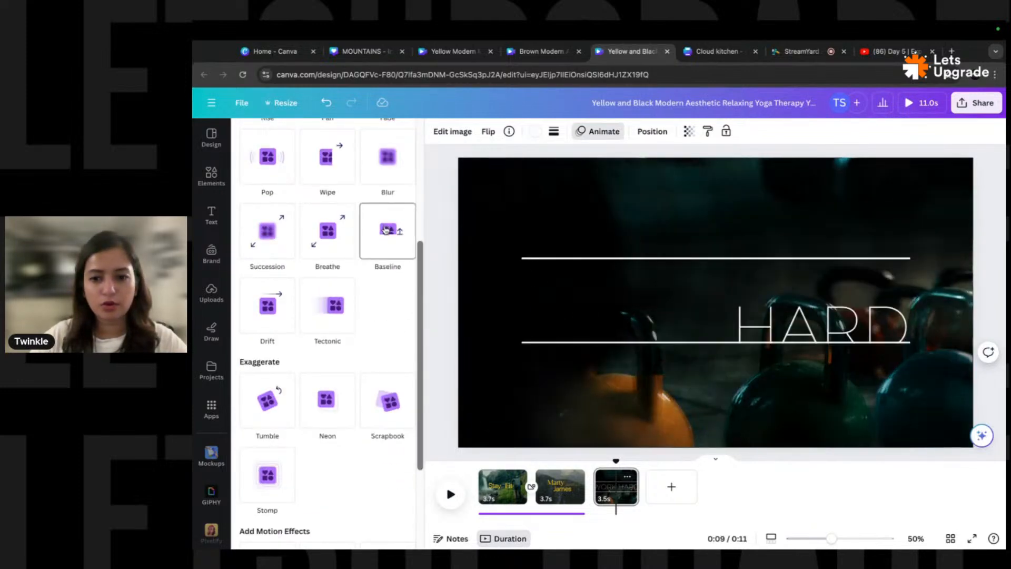
left_click(386, 233)
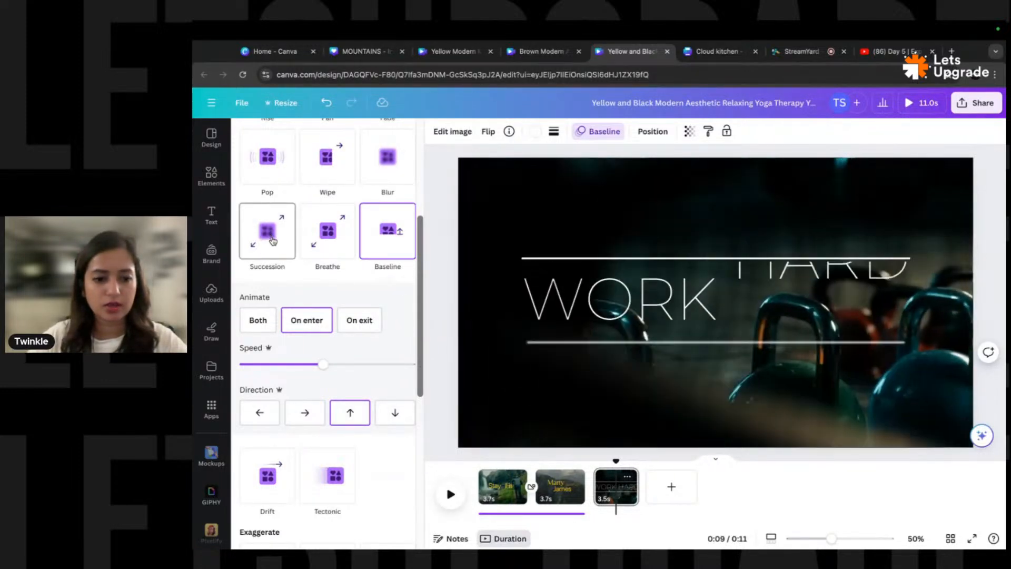
scroll(273, 253, "down", 5)
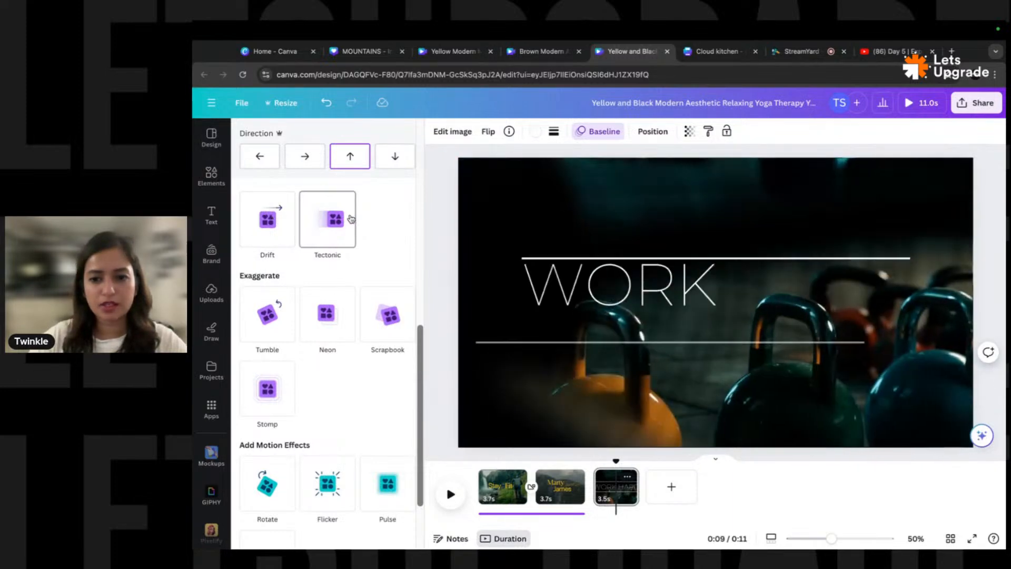
left_click(282, 325)
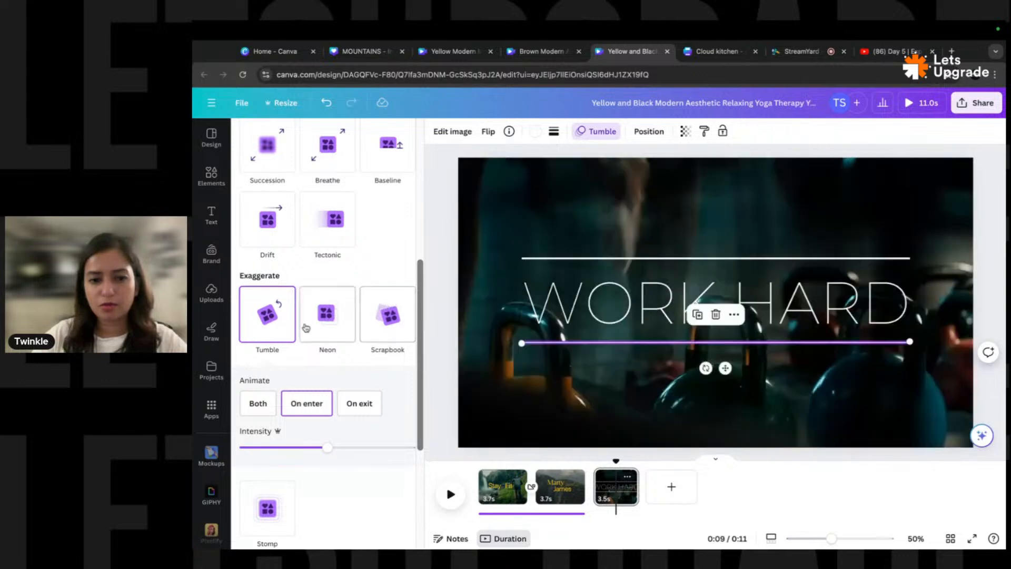
scroll(339, 328, "down", 4)
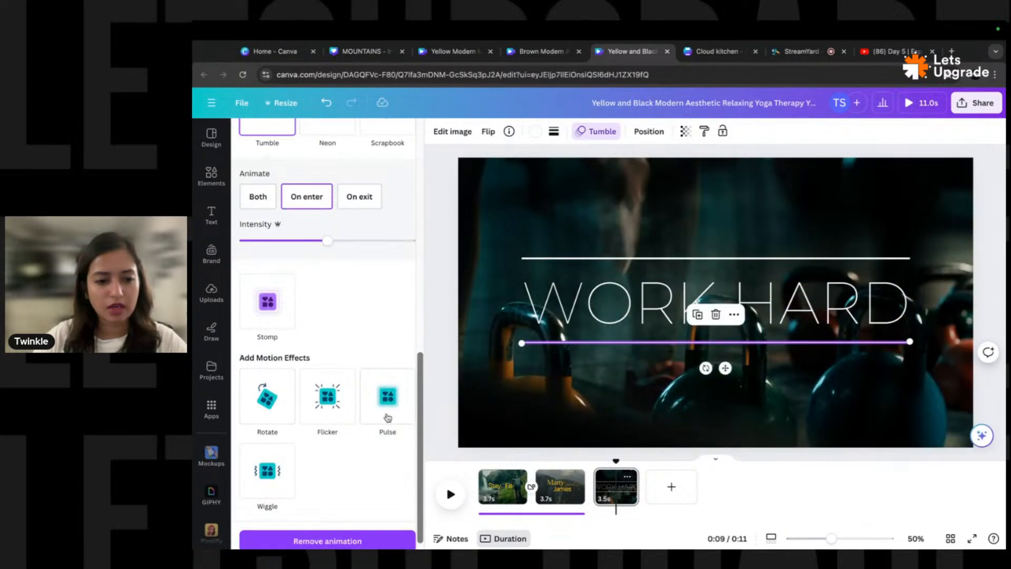
scroll(326, 306, "up", 5)
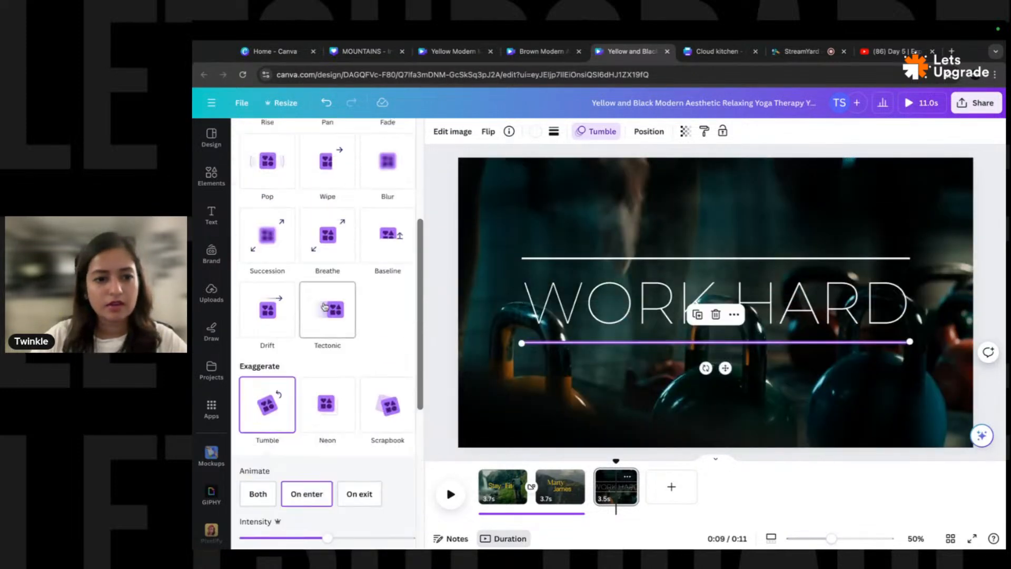
scroll(289, 303, "up", 2)
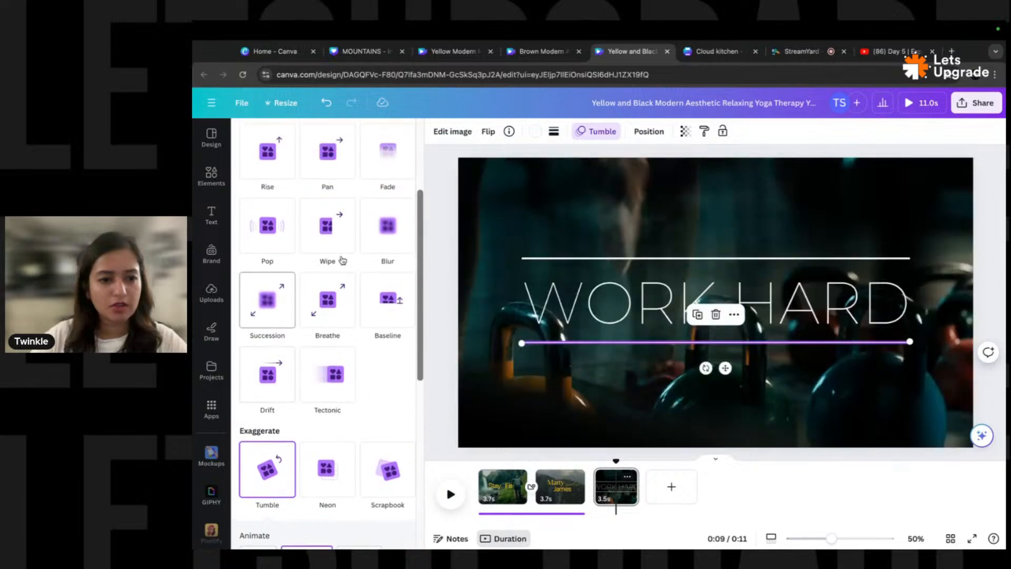
left_click(338, 229)
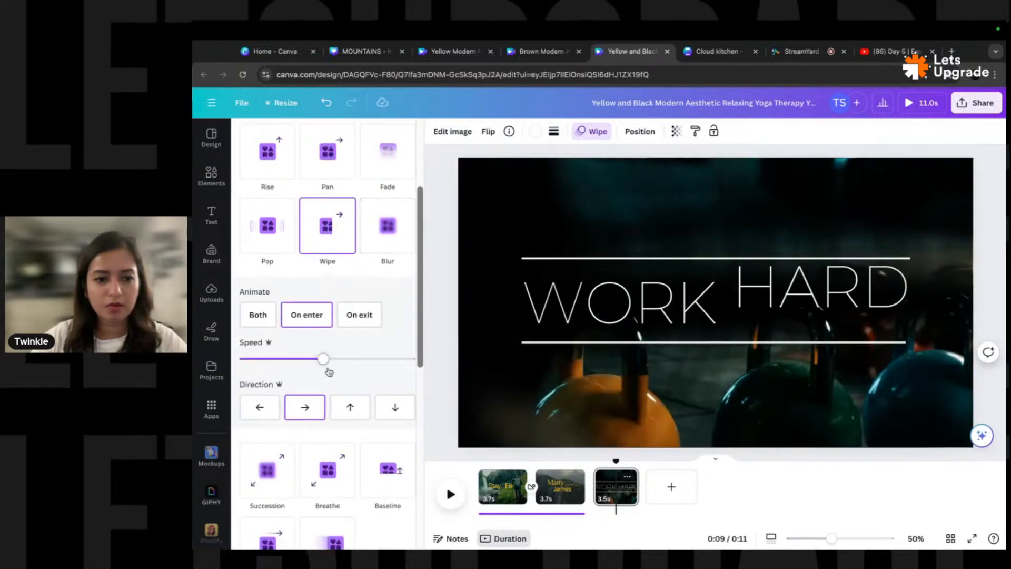
left_click_drag(267, 361, 272, 361)
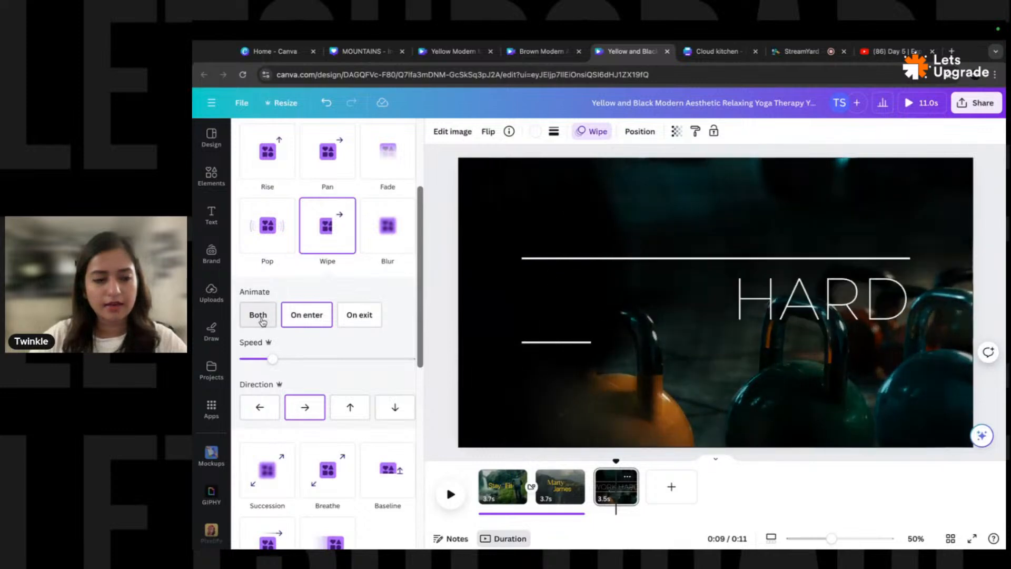
left_click(259, 318)
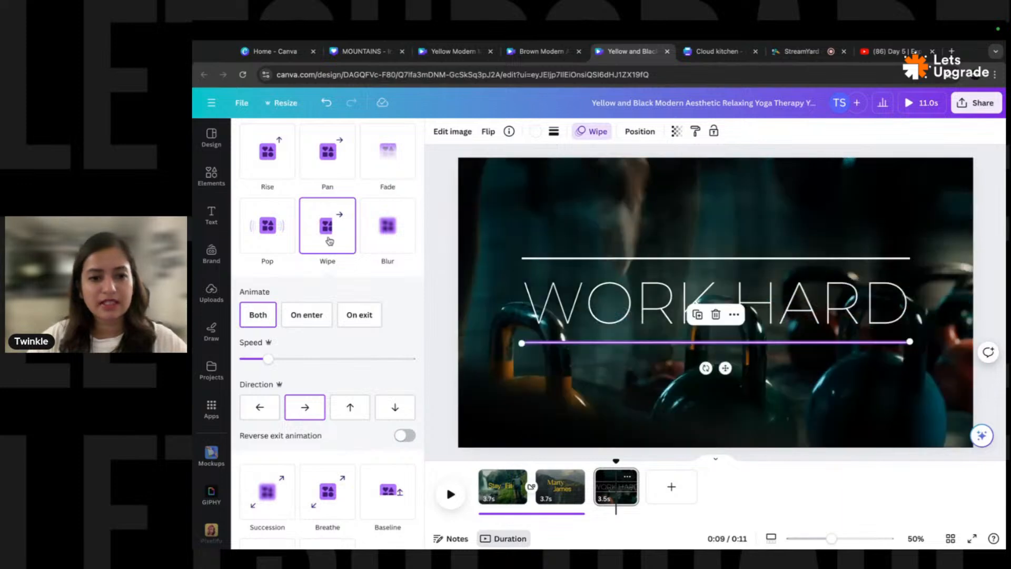
- Give the top line a slow leftward Wipe on entry and exit, then play the preview
left_click(635, 258)
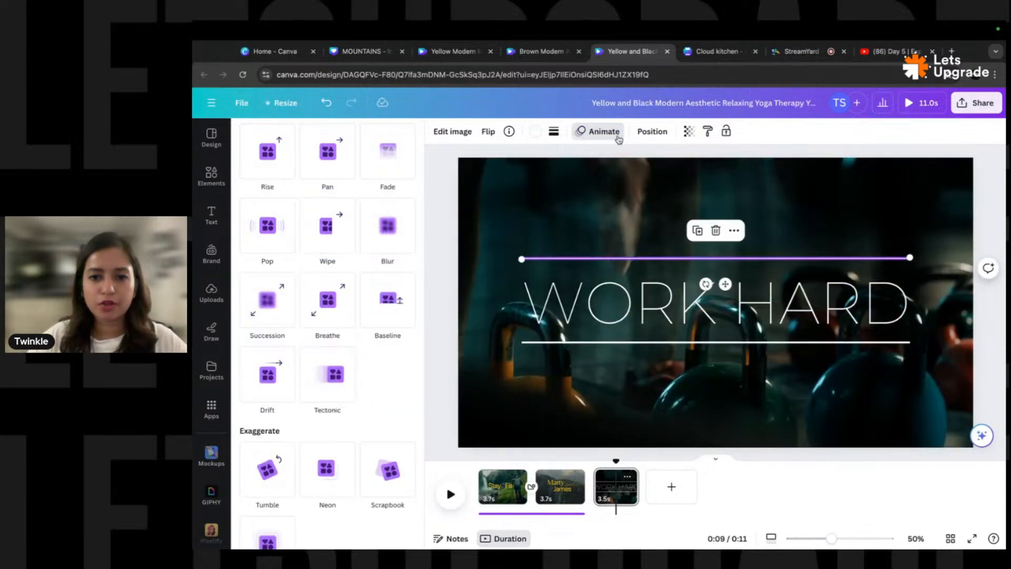
left_click(327, 226)
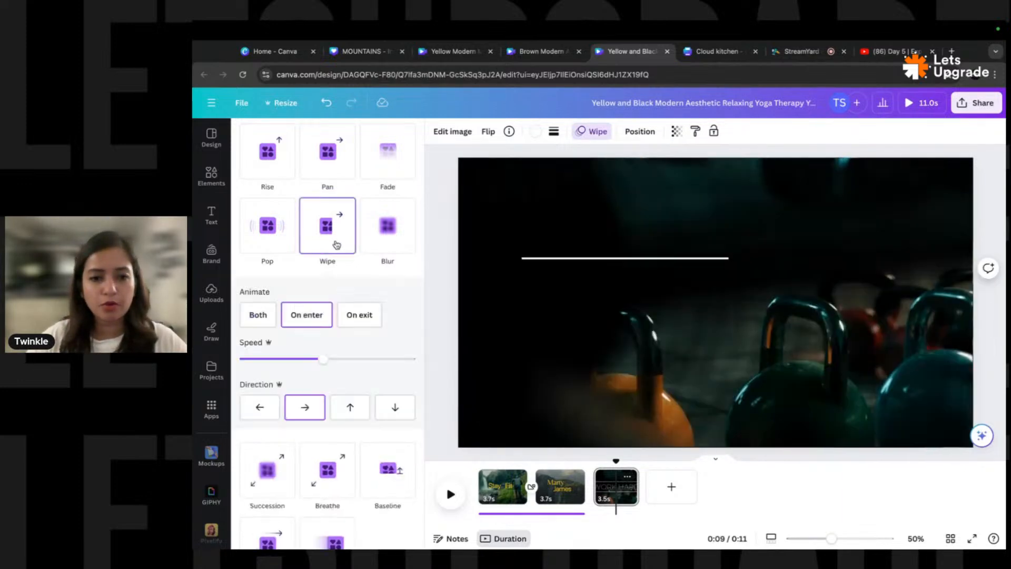
left_click(257, 315)
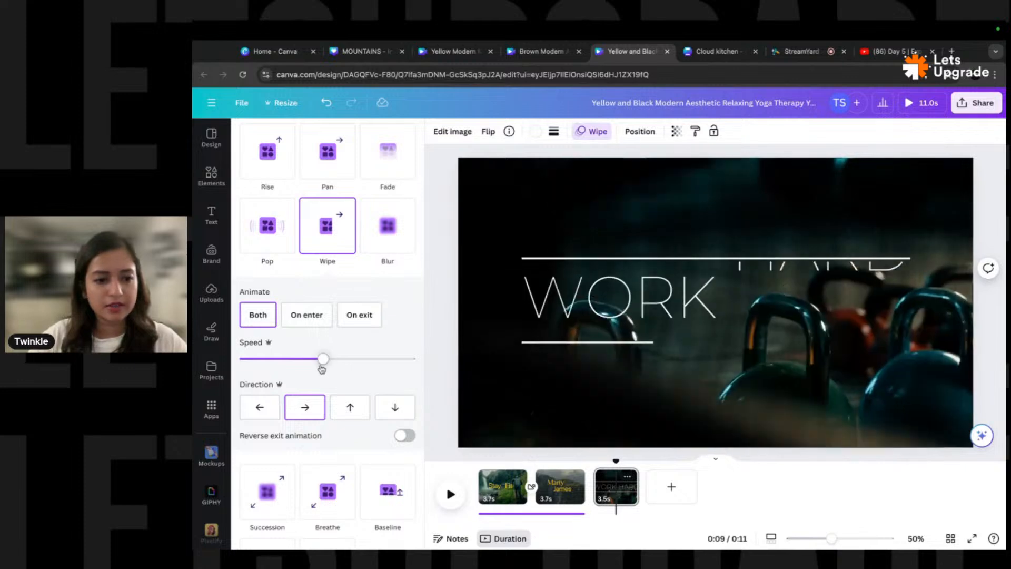
left_click_drag(323, 361, 270, 361)
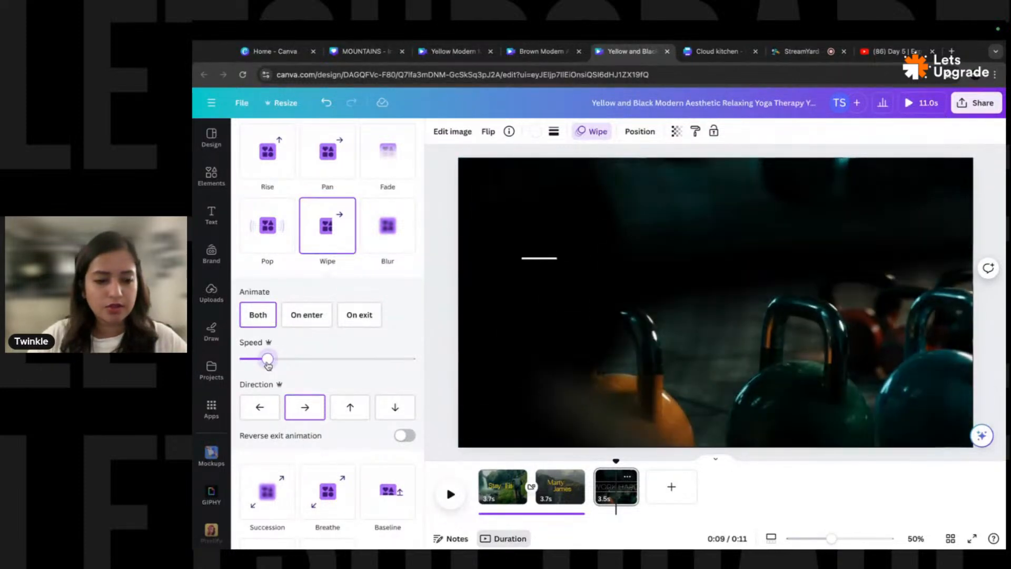
left_click(260, 407)
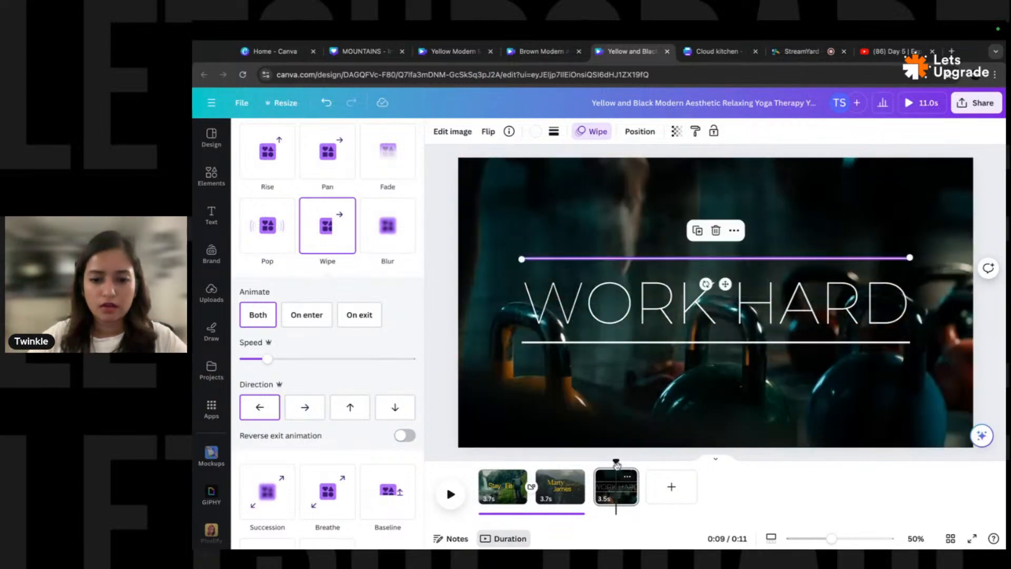
left_click_drag(616, 463, 593, 465)
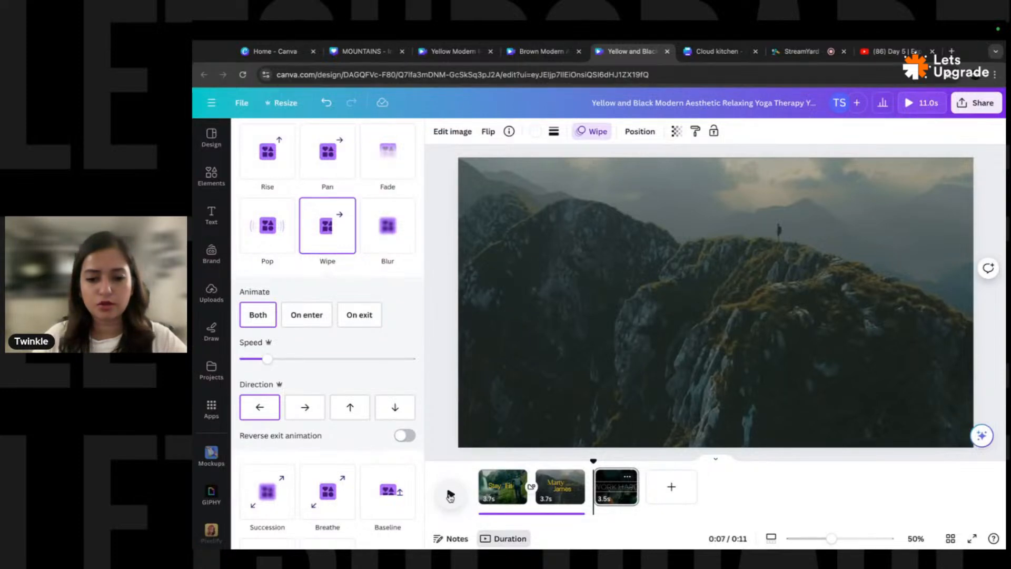
left_click(450, 494)
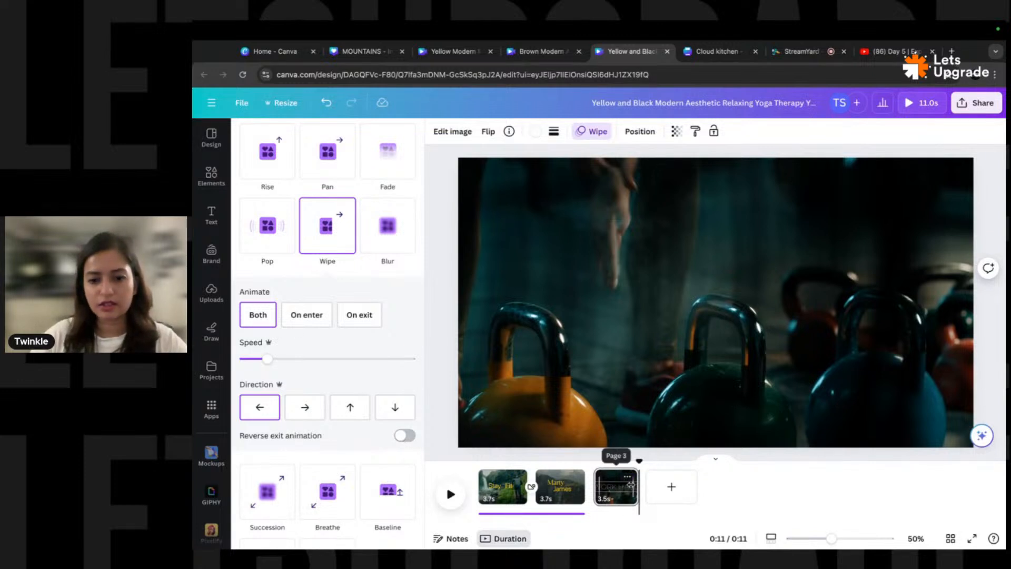
- Make the WORK HARD text yellow
left_click(614, 491)
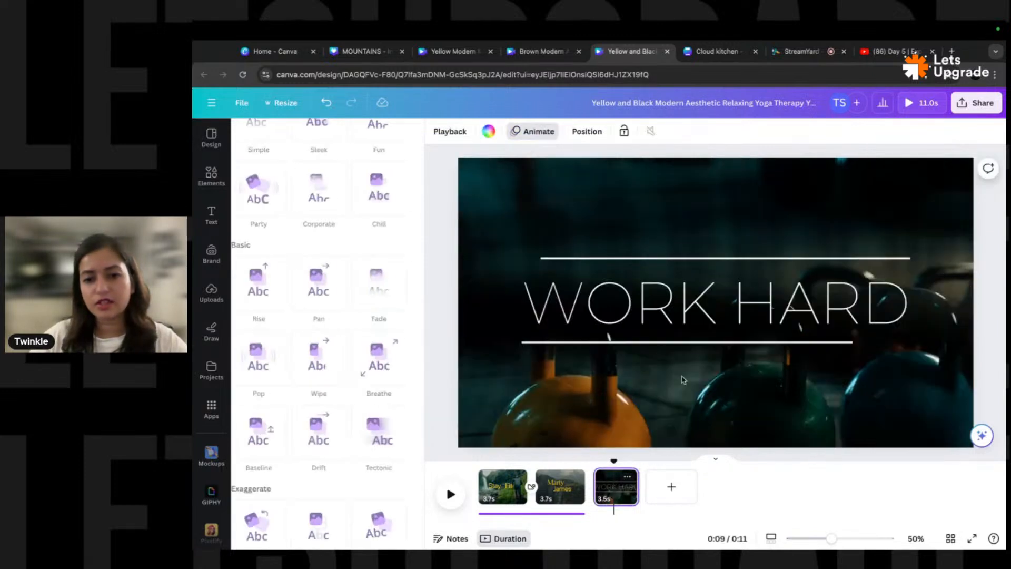
left_click(684, 306)
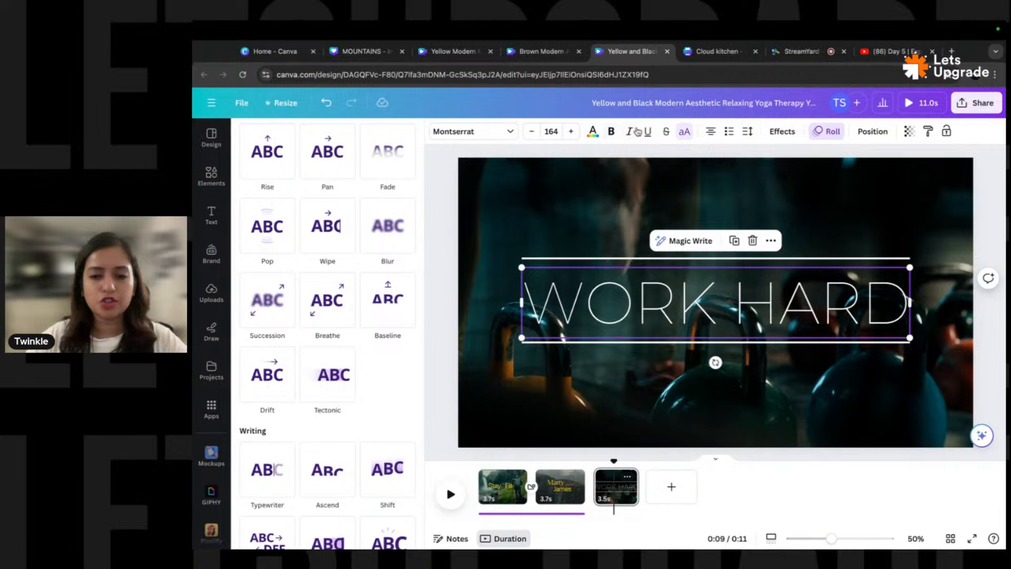
left_click(593, 132)
left_click(375, 200)
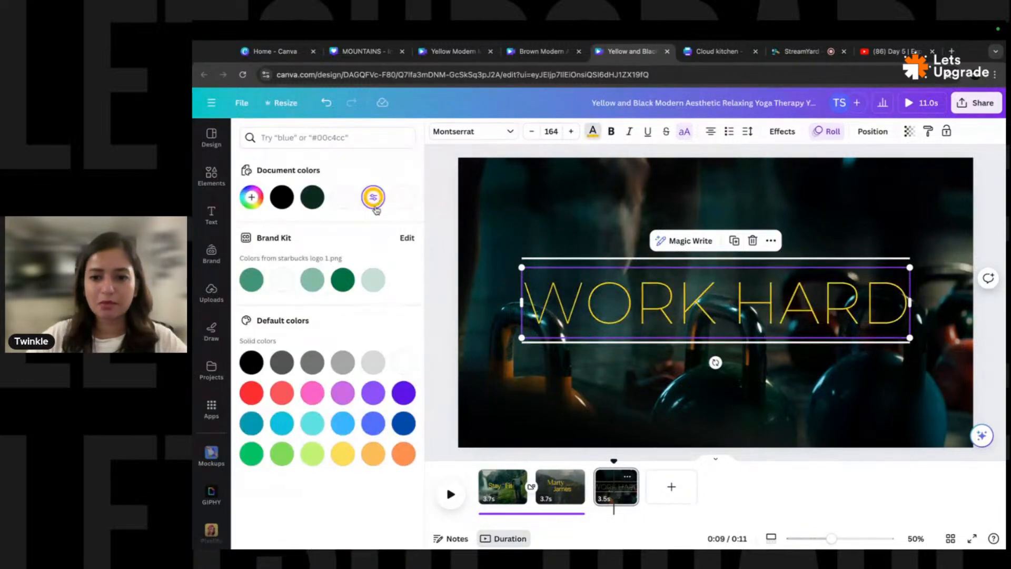
left_click(442, 260)
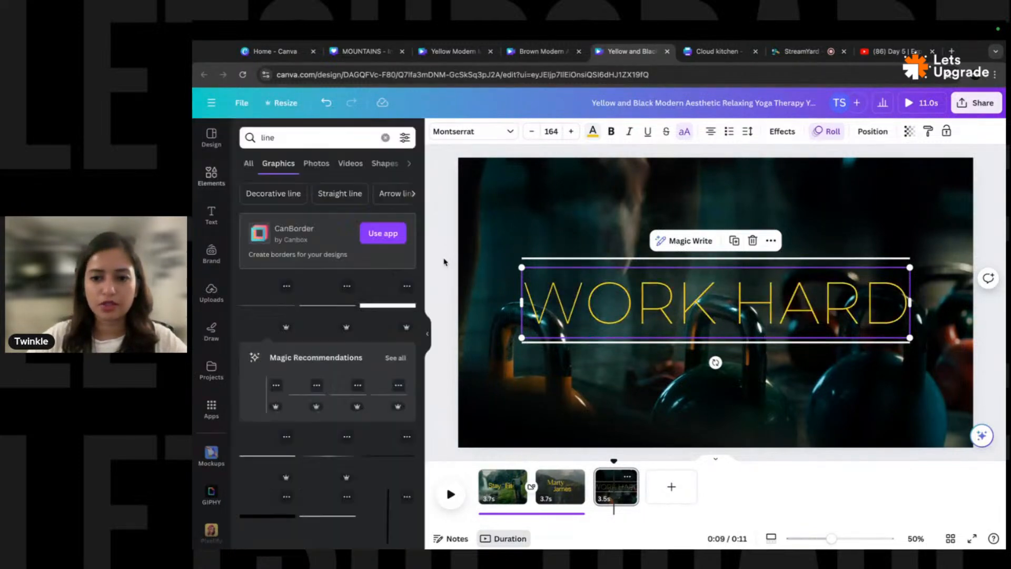
- Try a solid border of weight 2 on the top line, then remove it
left_click(670, 262)
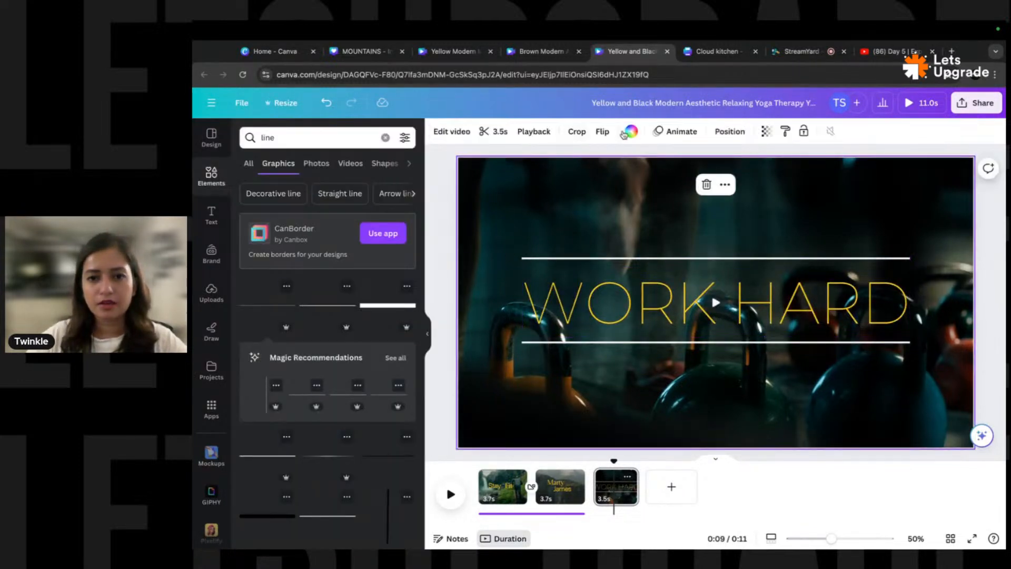
left_click(568, 258)
left_click(554, 132)
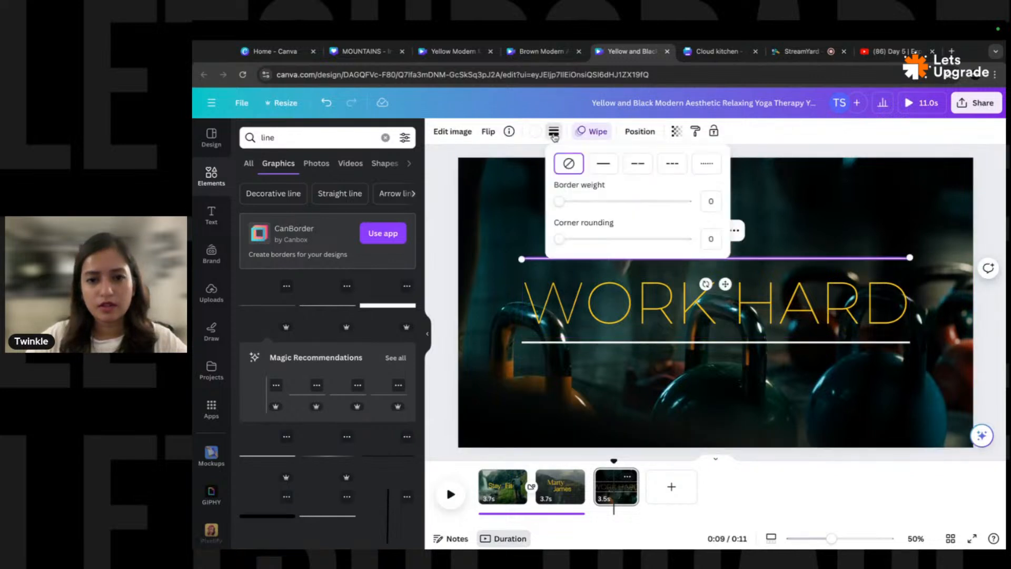
left_click(441, 252)
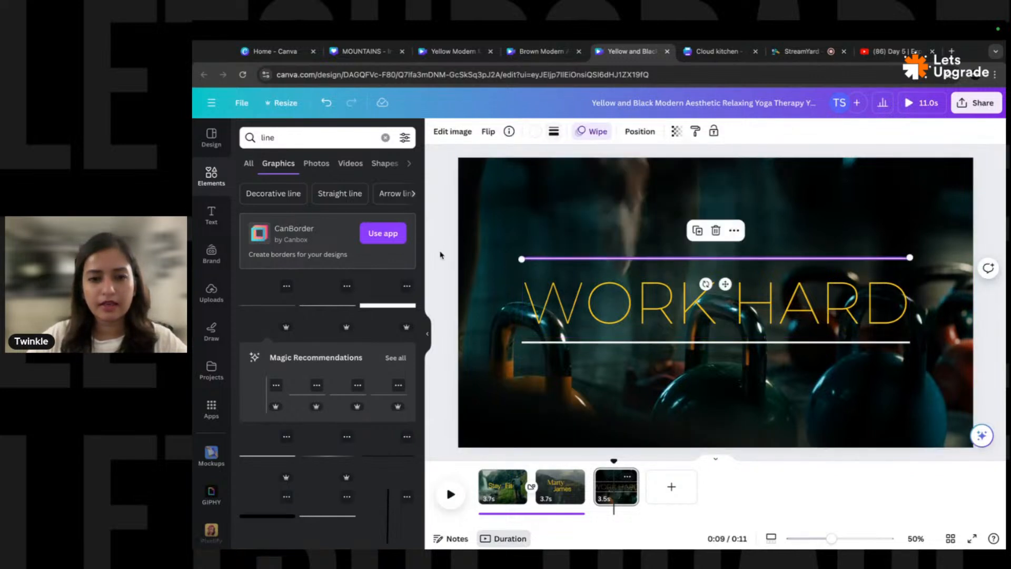
left_click(567, 252)
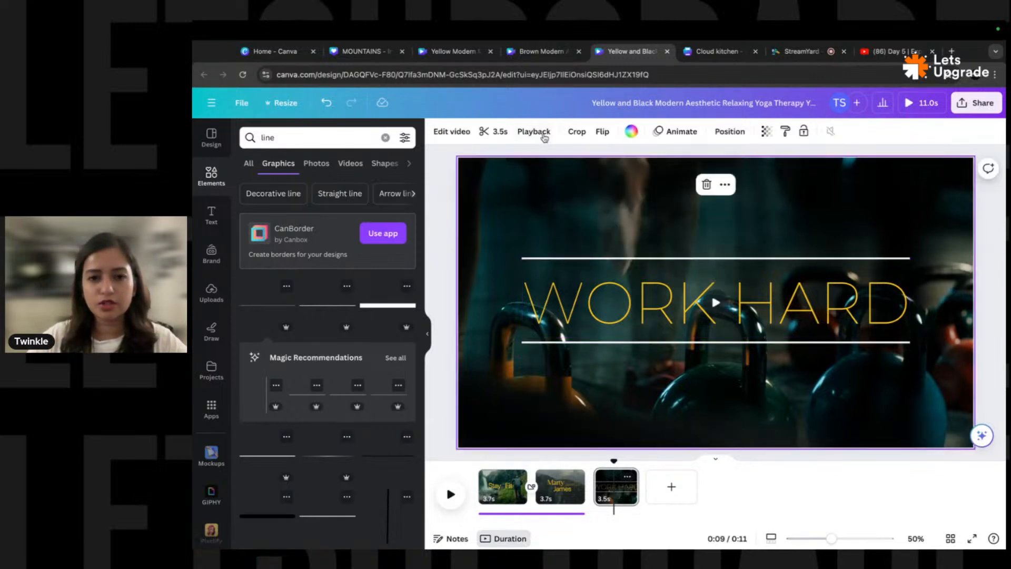
left_click(527, 258)
left_click(552, 132)
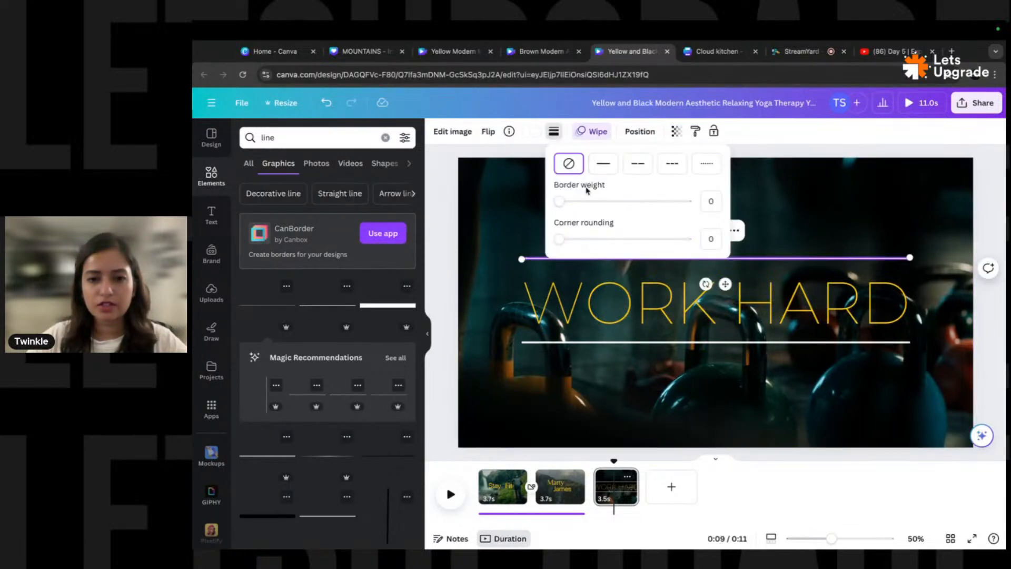
left_click(560, 202)
left_click(566, 204)
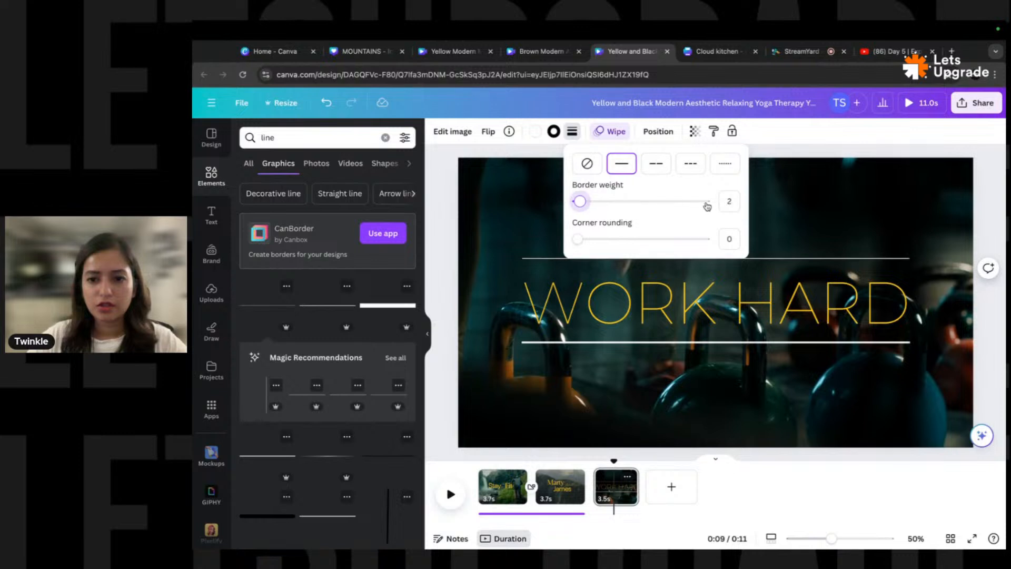
left_click(587, 164)
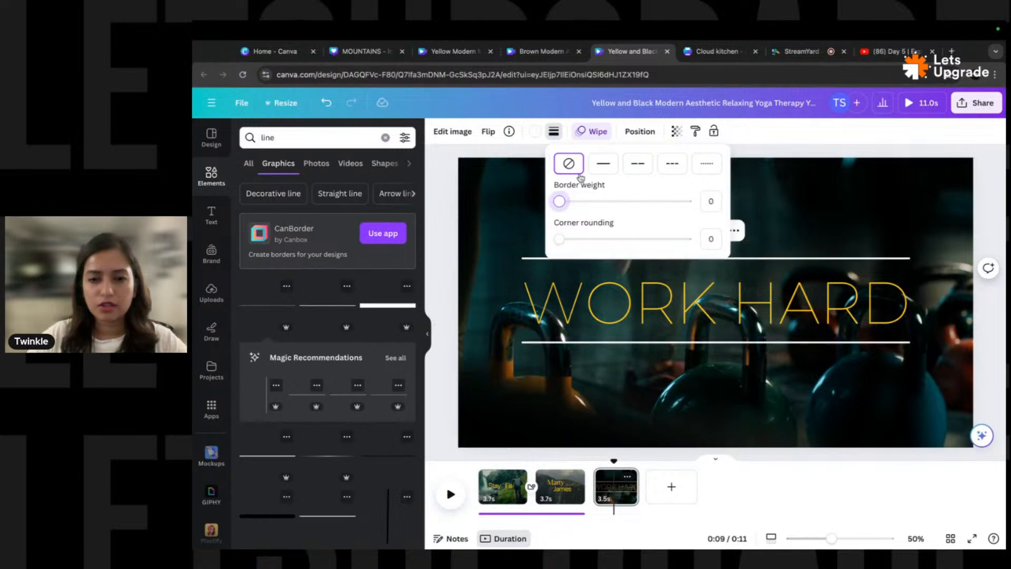
- Turn the top line black, then undo so it returns to white
left_click(537, 132)
left_click(282, 197)
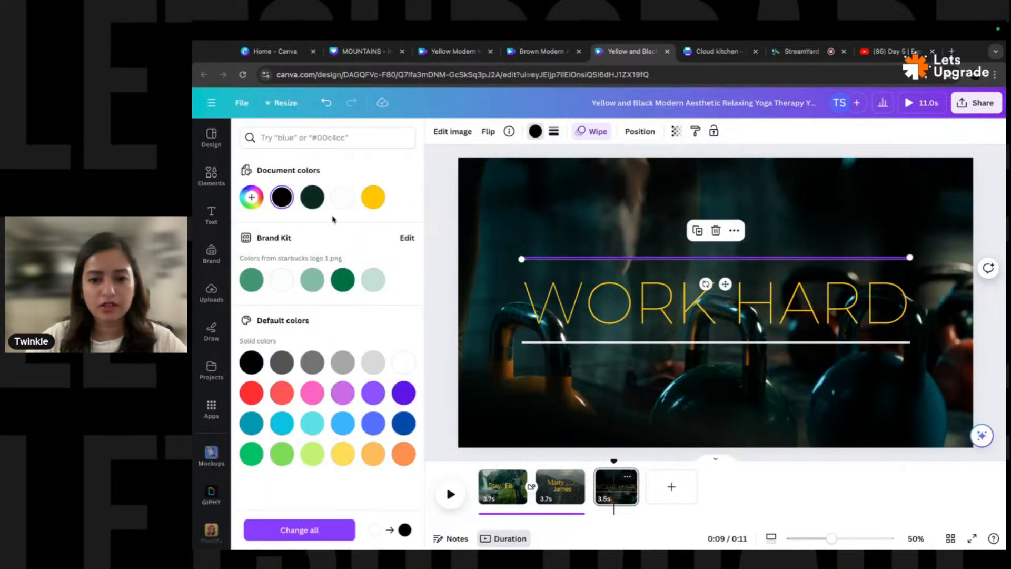
left_click(445, 300)
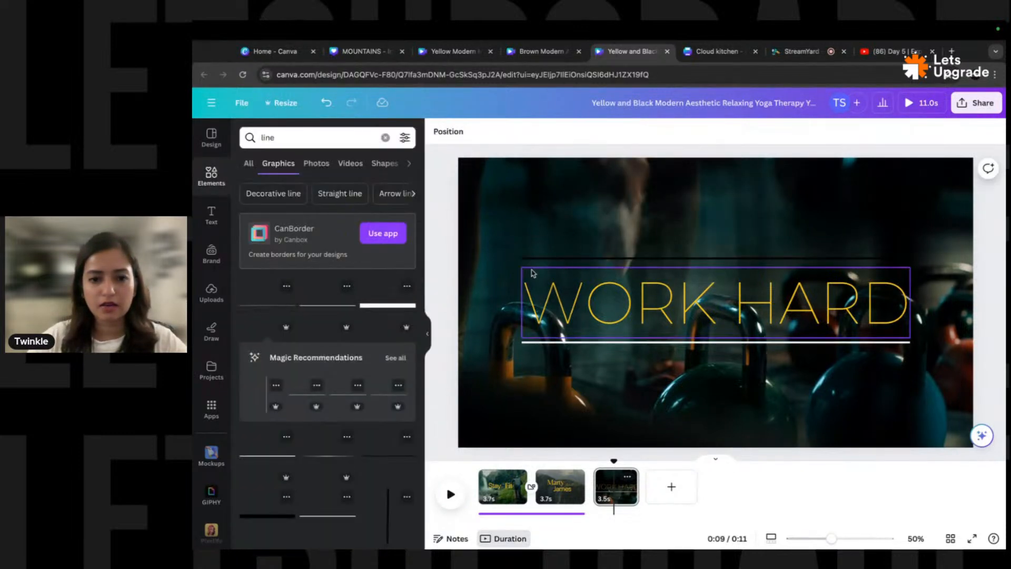
left_click(564, 263)
left_click(526, 259)
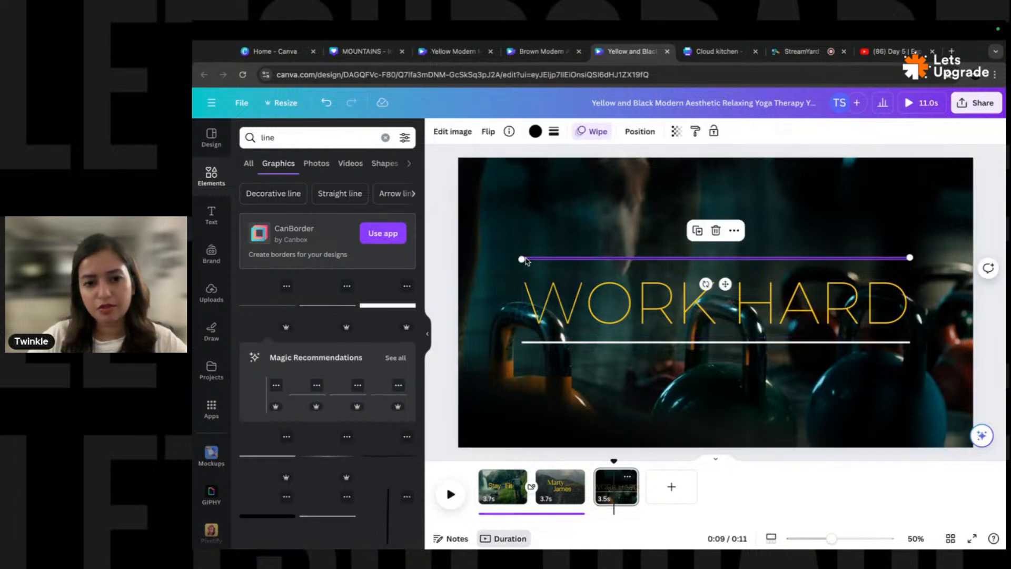
left_click(553, 132)
left_click(441, 228)
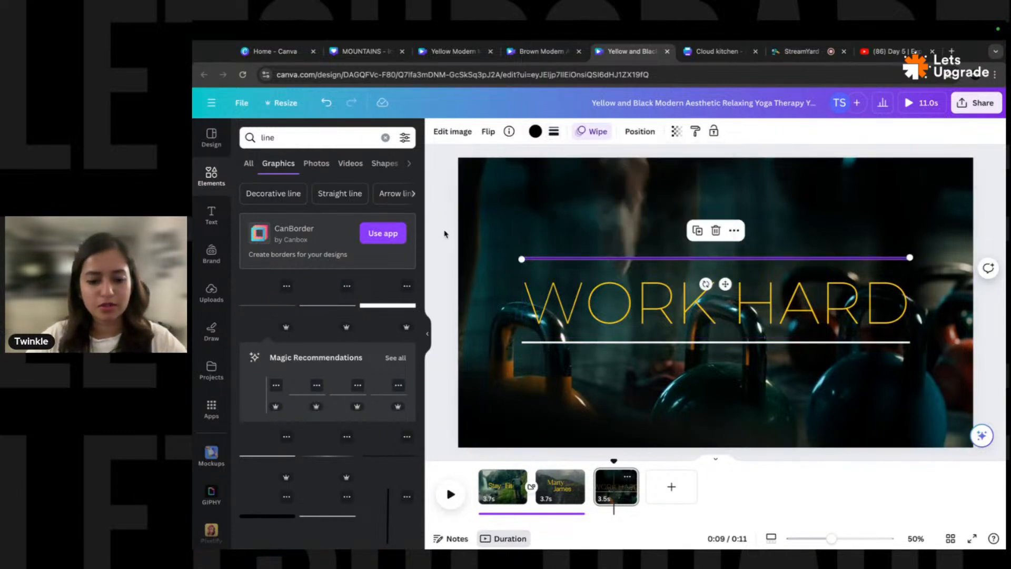
key("super+z")
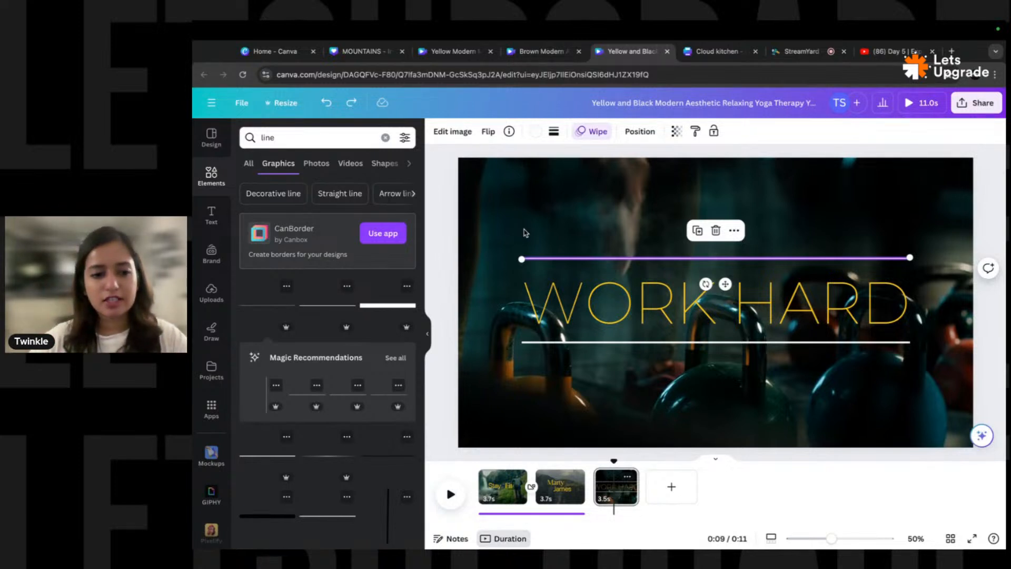
left_click(446, 255)
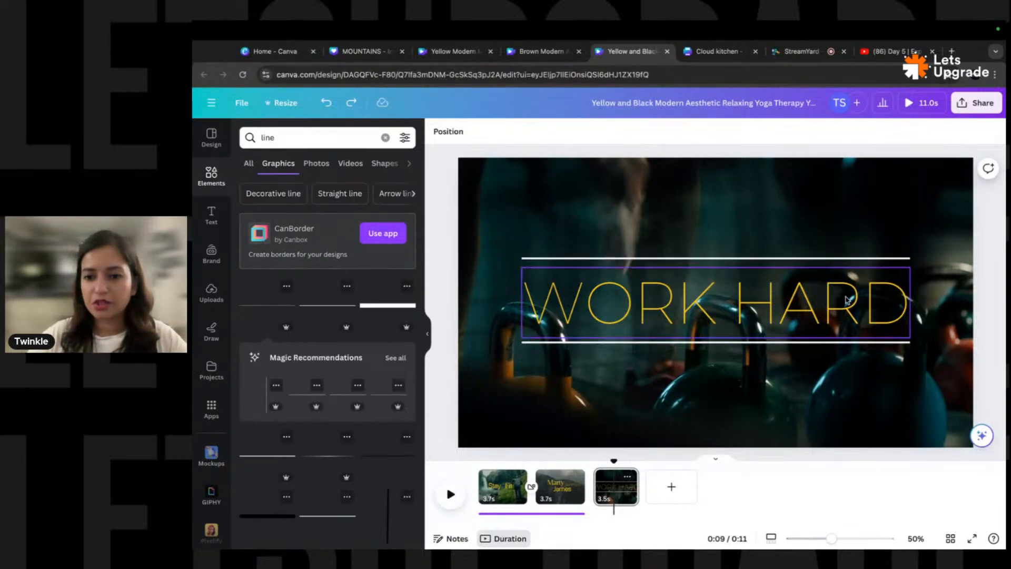
- Select both white lines from the Layers list and resize them together
left_click(891, 263)
left_click(906, 258)
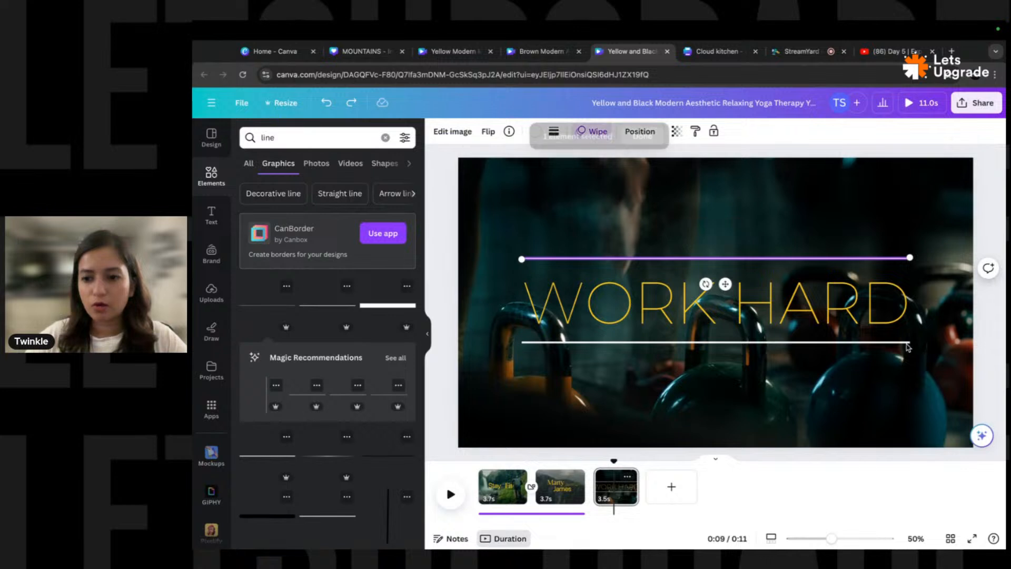
left_click(907, 345)
left_click(904, 339)
key("alt+1")
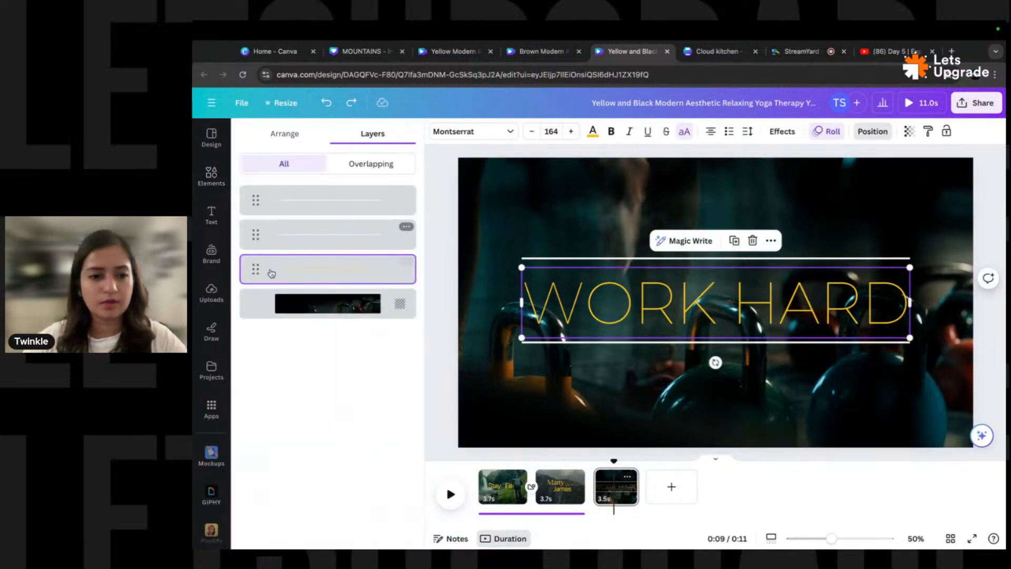
left_click(334, 203)
left_click(332, 235, "shift")
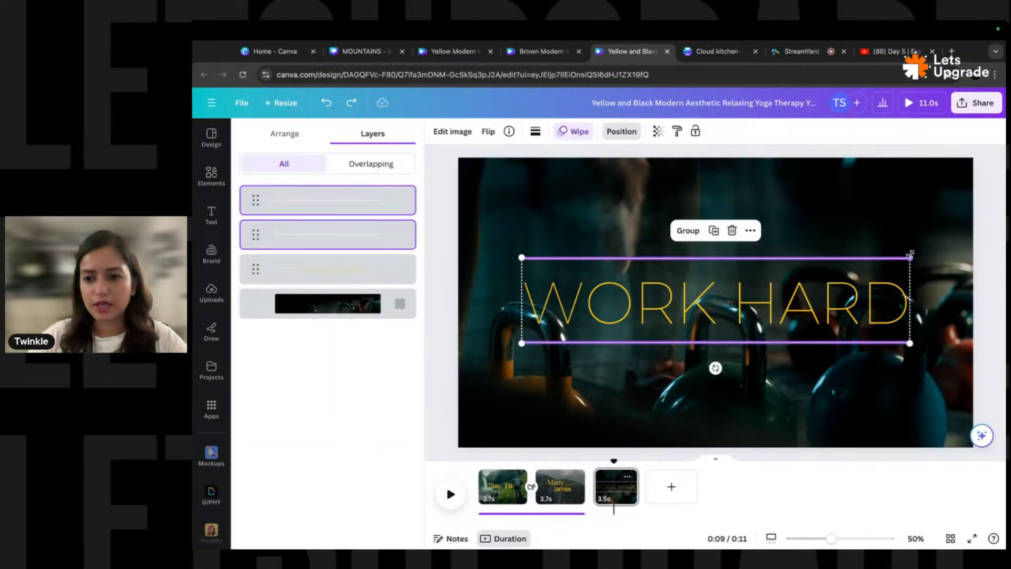
left_click_drag(910, 255, 710, 301)
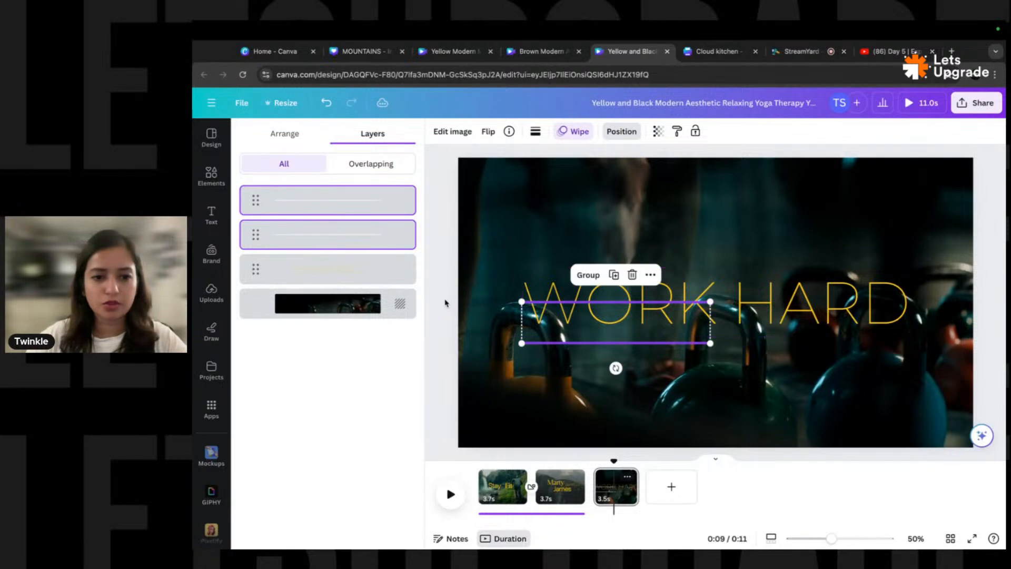
key("alt+1")
left_click(445, 310)
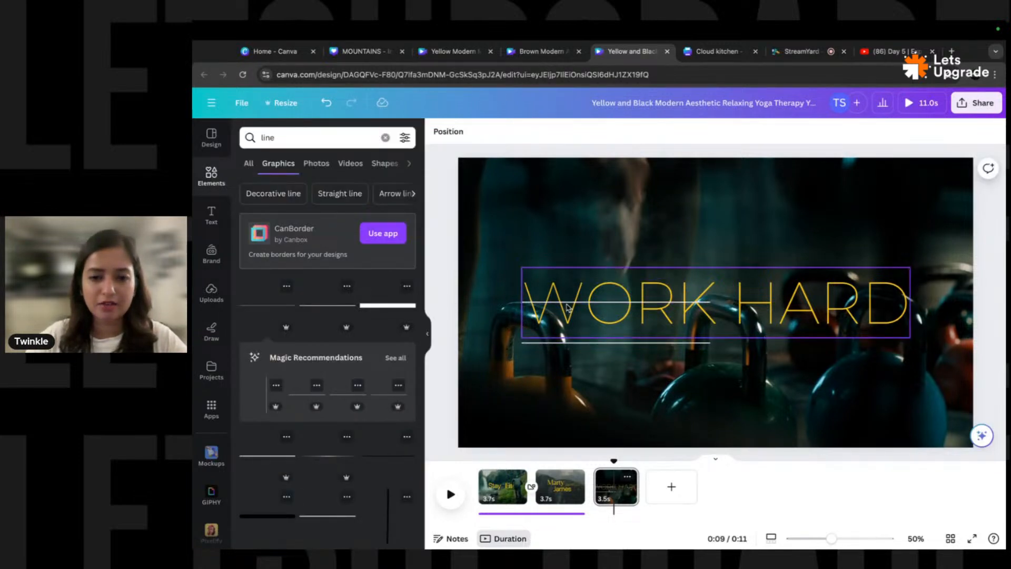
- Move the WORK HARD text lower so it sits between the two white lines
left_click(567, 307)
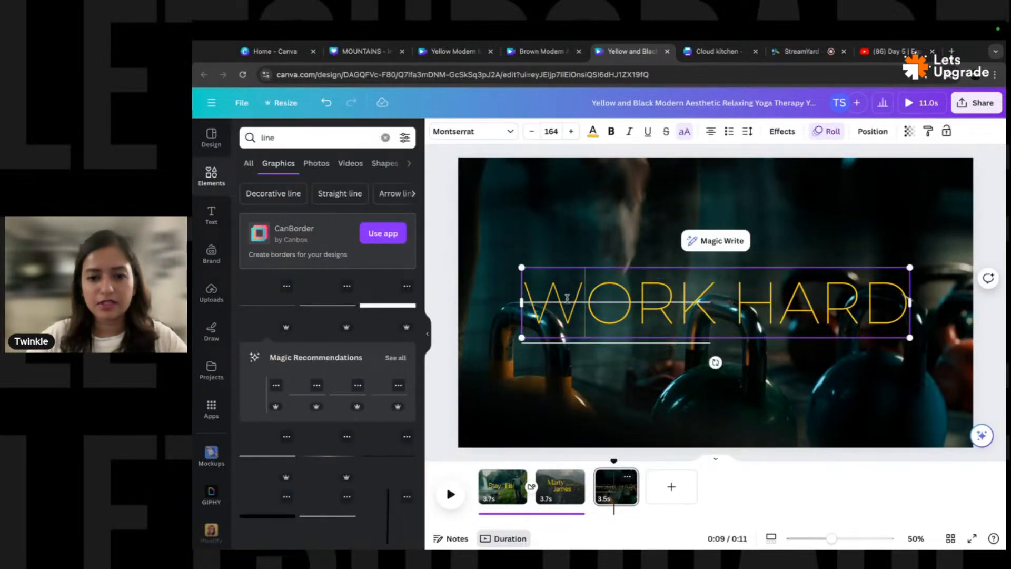
key("alt+1")
left_click(349, 205)
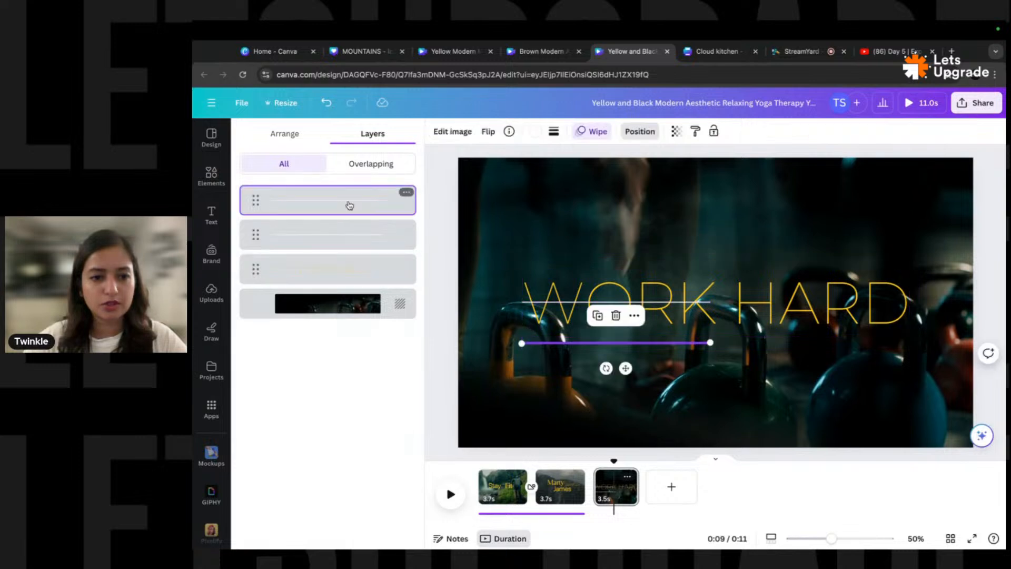
left_click(361, 240)
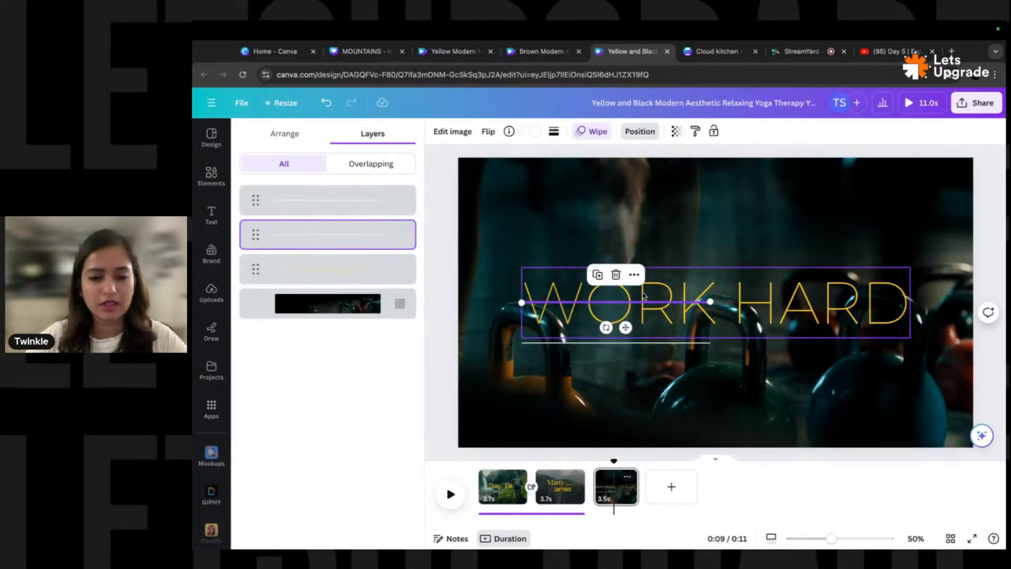
left_click(605, 307)
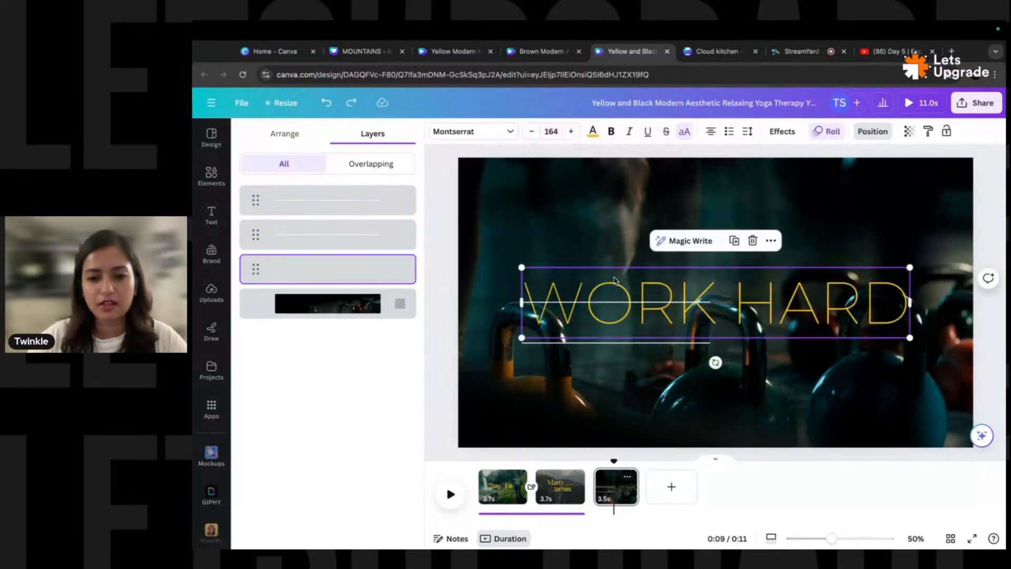
left_click_drag(624, 300, 627, 375)
- Open cropping on the kettlebell video, exit unchanged, and close the line search suggestions
left_click(582, 304)
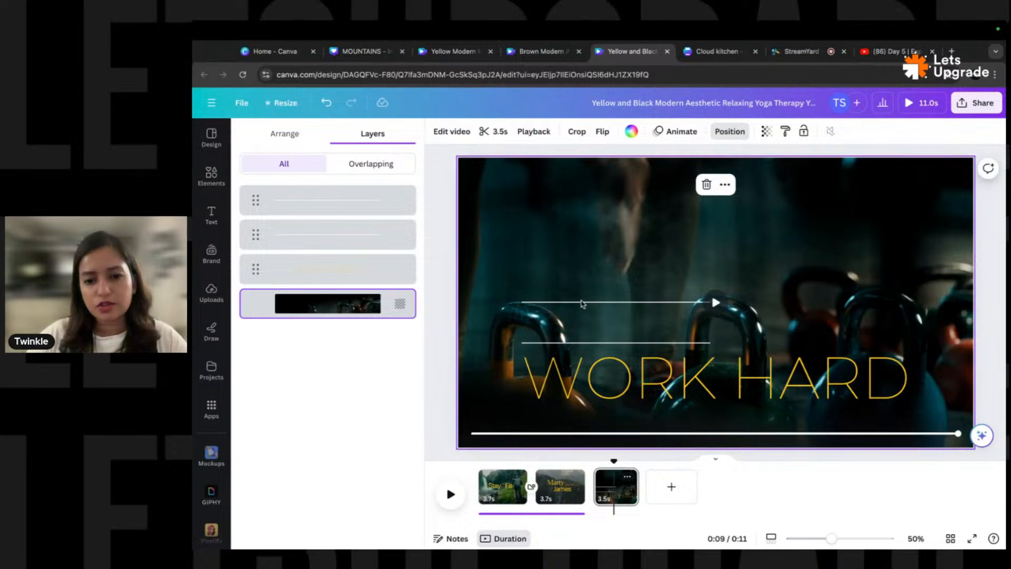
double_click(685, 308)
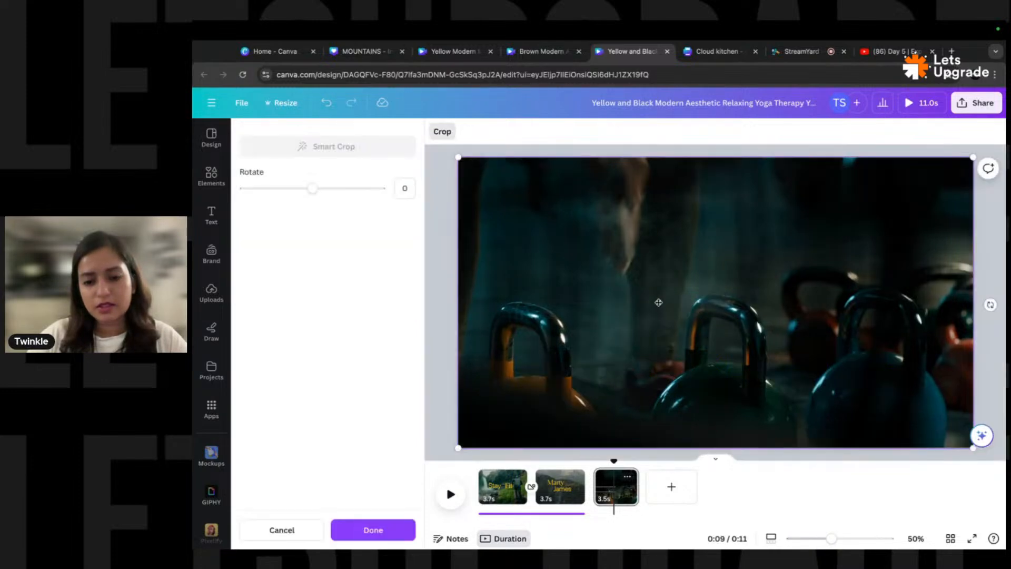
left_click(447, 307)
key("BackSpace")
key("BackSpace")
key("BackSpace")
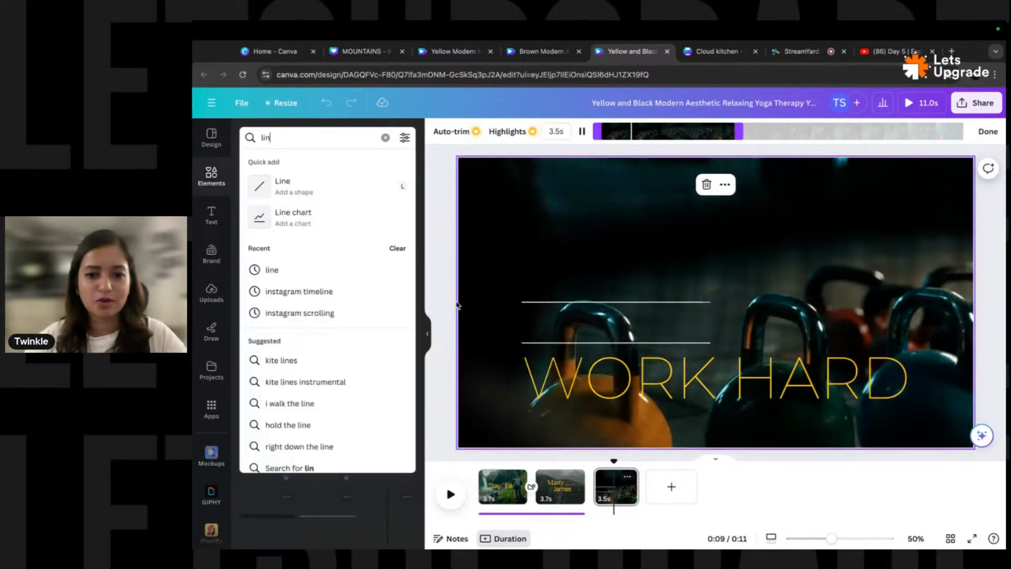
left_click(435, 284)
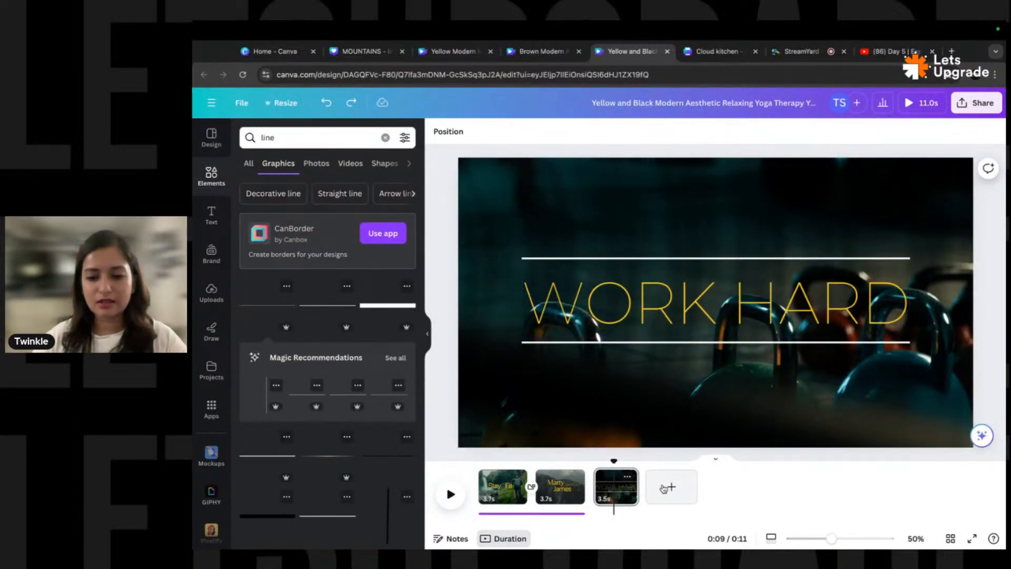
- Add a fourth page and search Elements for 'gym' video clips
left_click(664, 489)
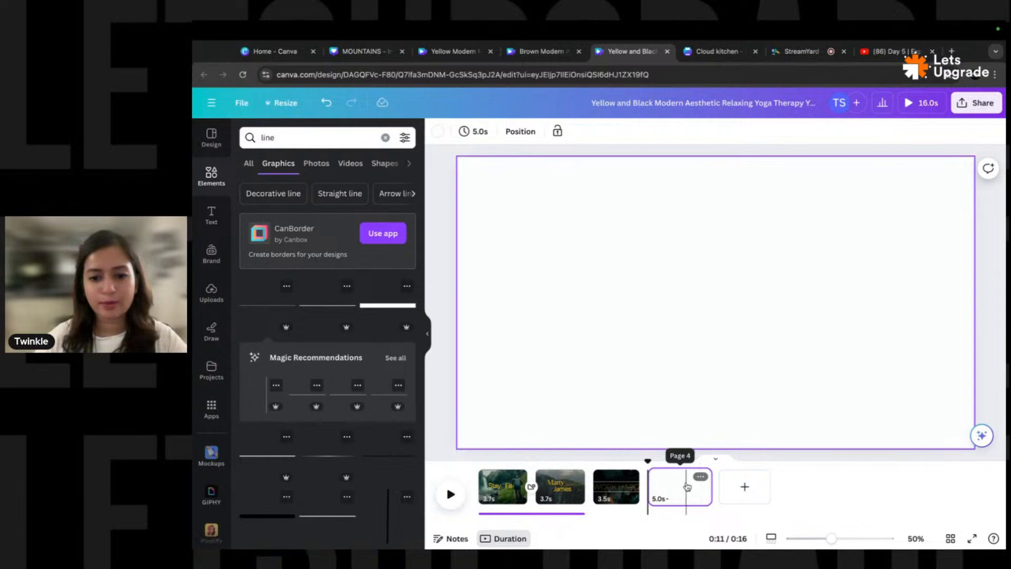
left_click(386, 137)
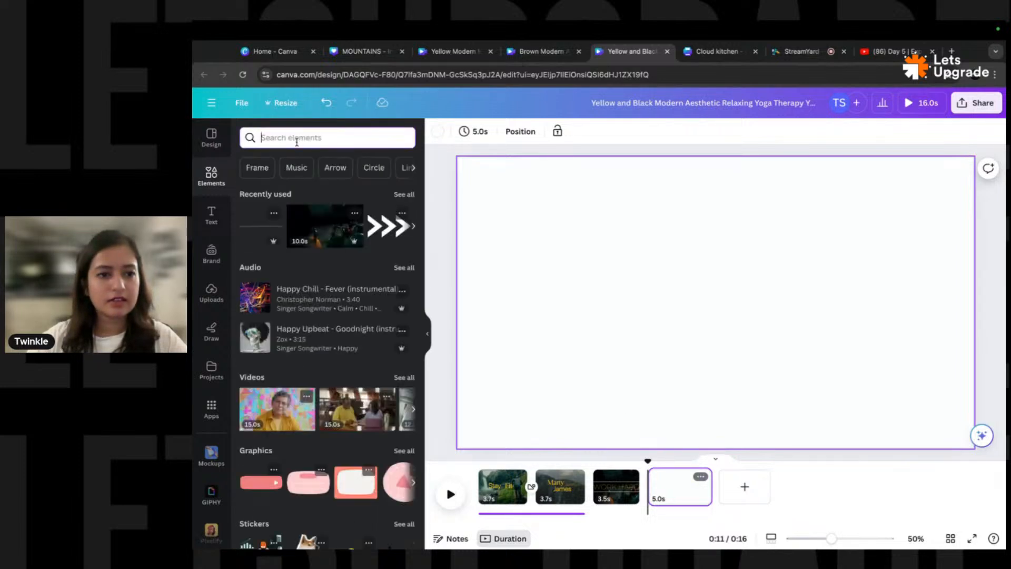
type("gym")
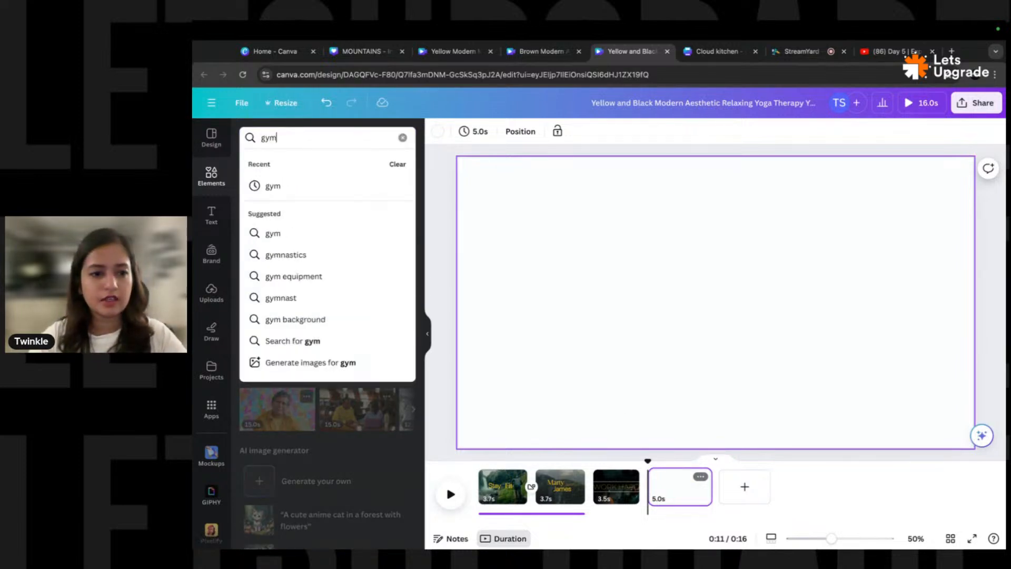
key("Return")
left_click(350, 163)
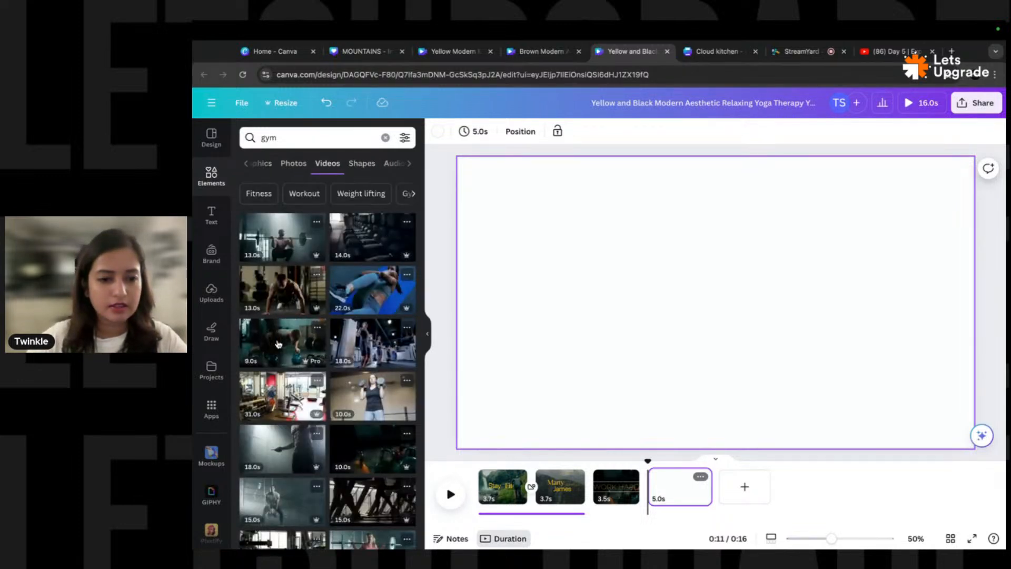
scroll(368, 324, "down", 3)
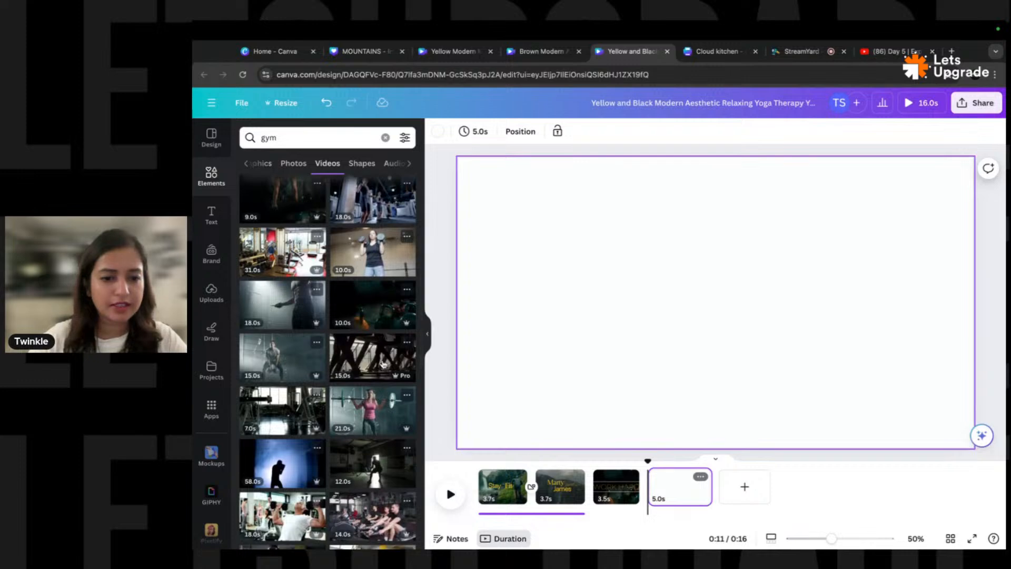
scroll(343, 326, "down", 4)
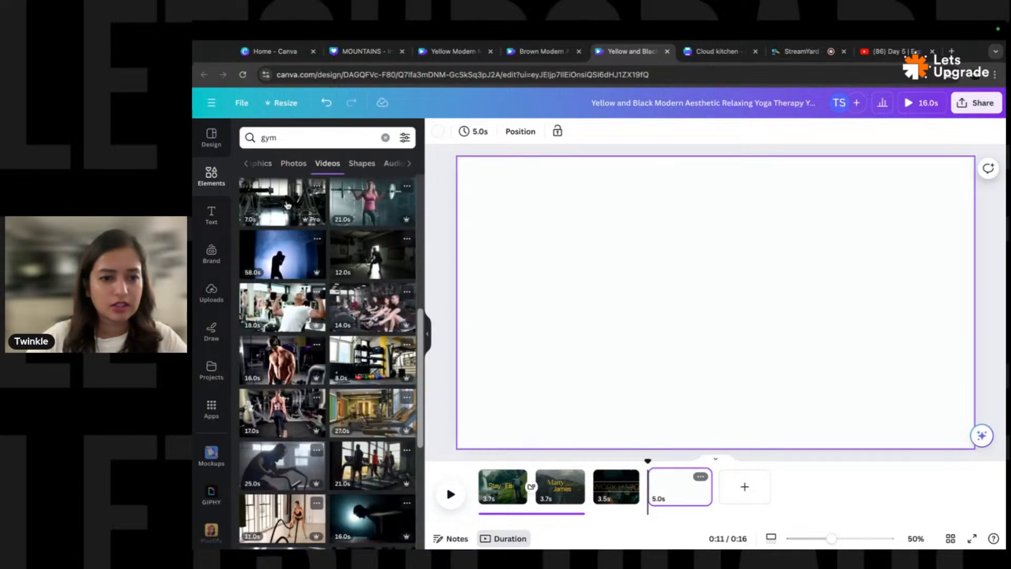
left_click(364, 259)
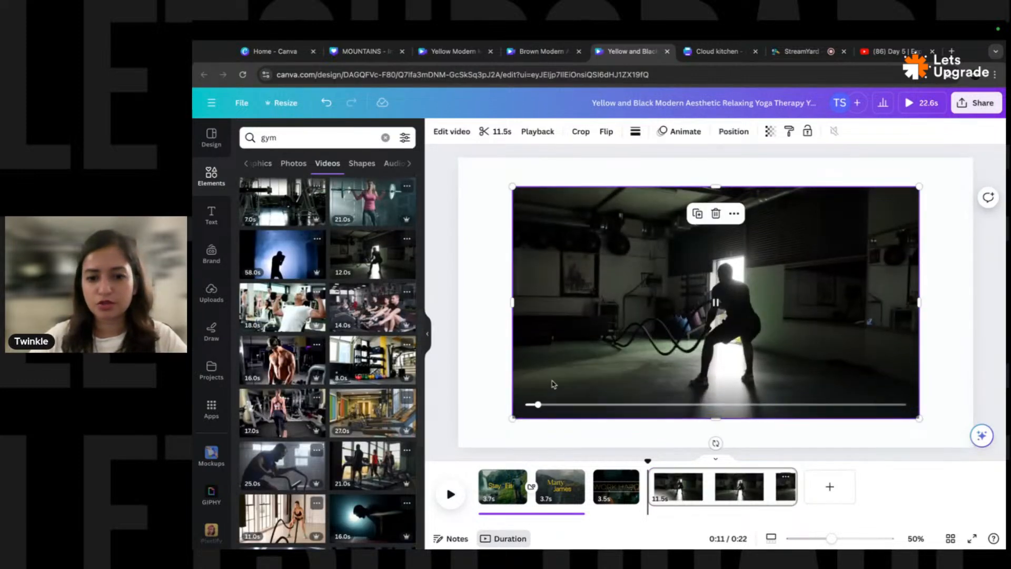
key("ctrl+z")
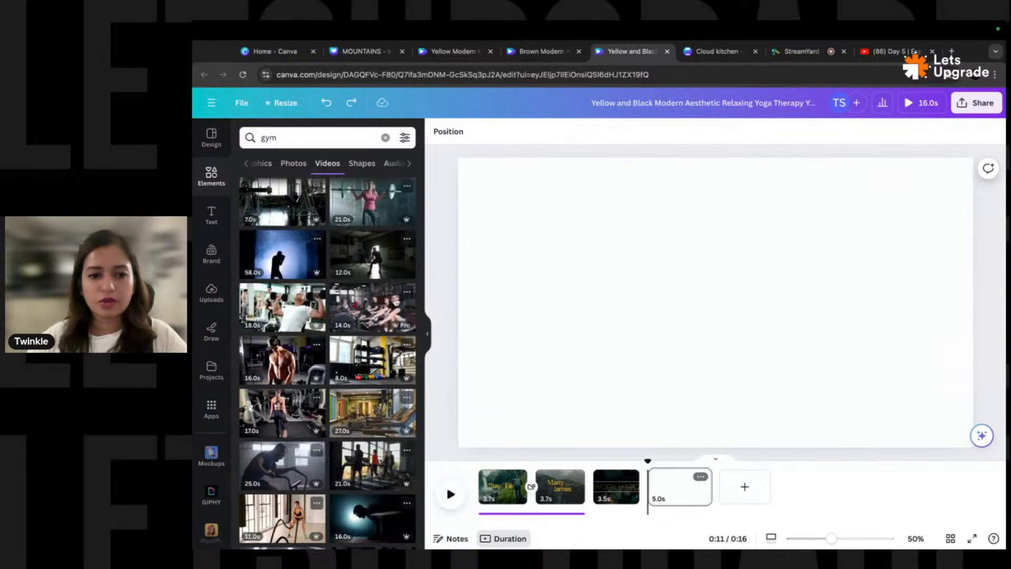
- Place the 11.5s battle-rope gym clip on the new page and resize it to fill
left_click_drag(408, 266, 546, 227)
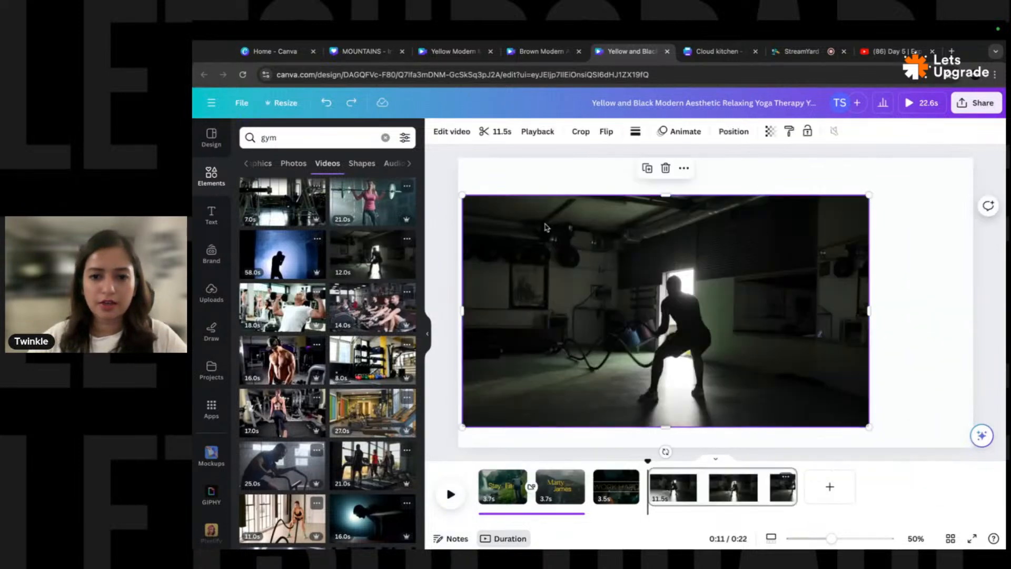
left_click_drag(868, 195, 984, 156)
left_click_drag(465, 428, 459, 434)
left_click_drag(664, 268, 664, 288)
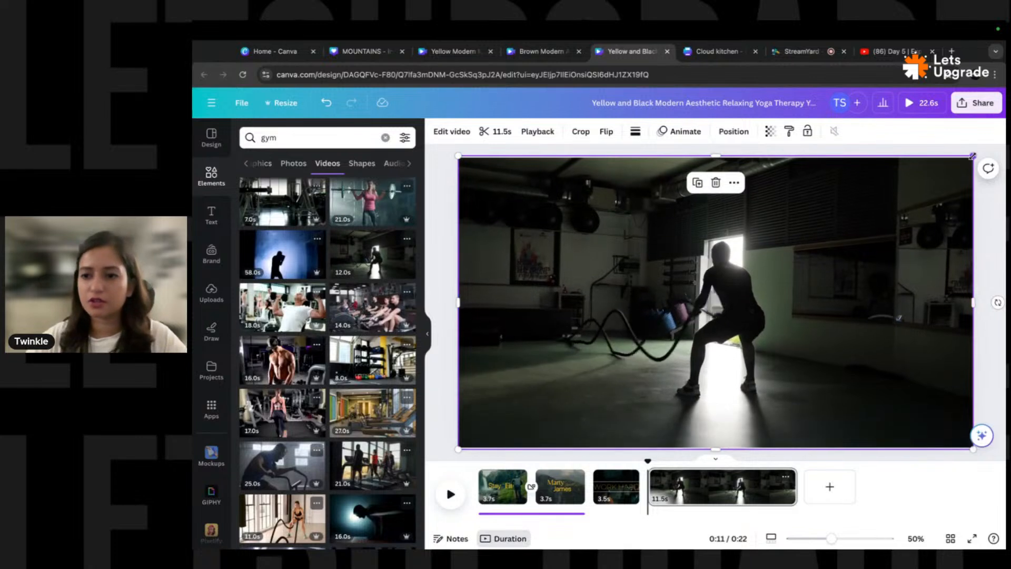
left_click_drag(973, 156, 976, 154)
left_click_drag(931, 201, 930, 201)
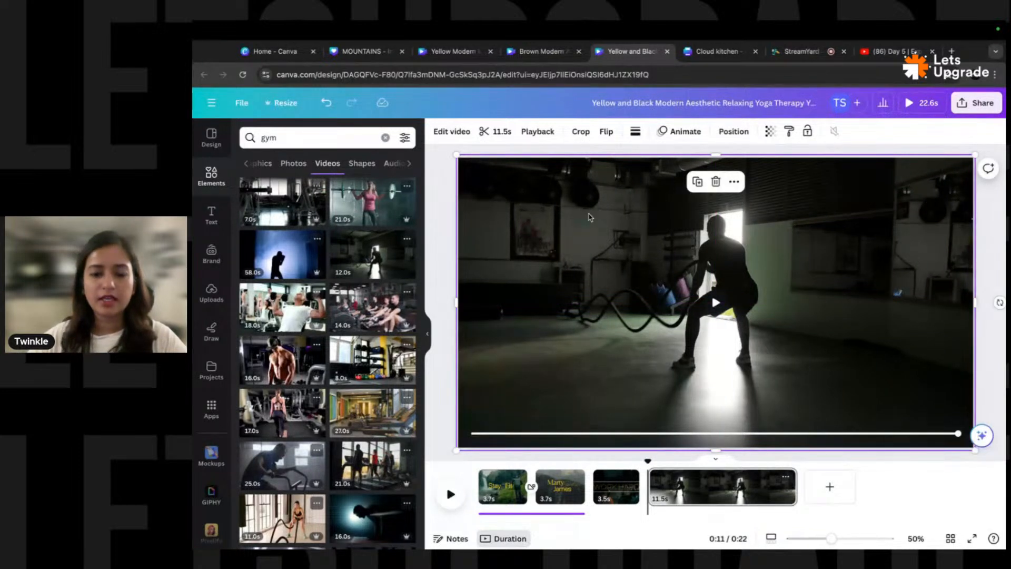
left_click(436, 274)
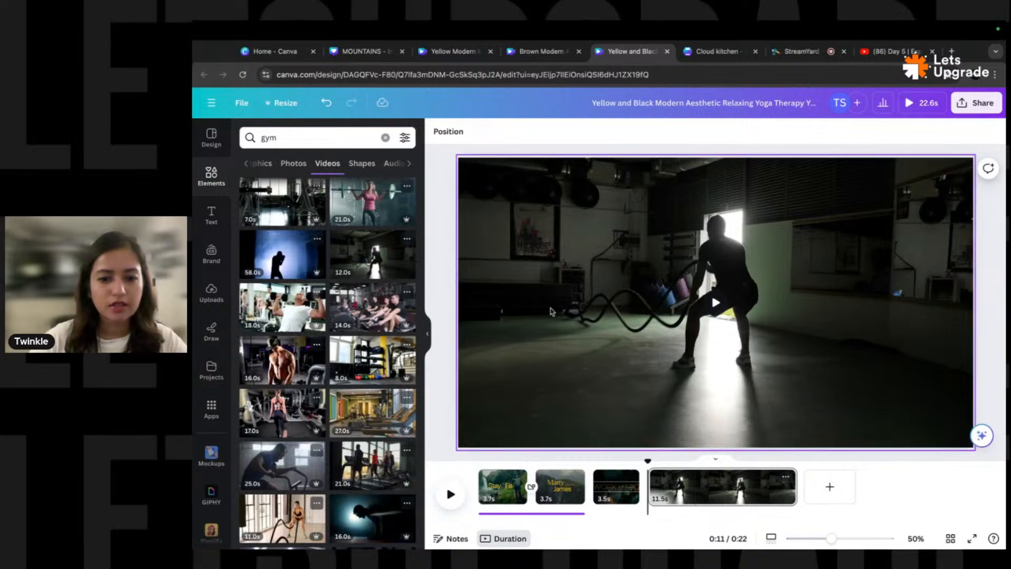
left_click(622, 494)
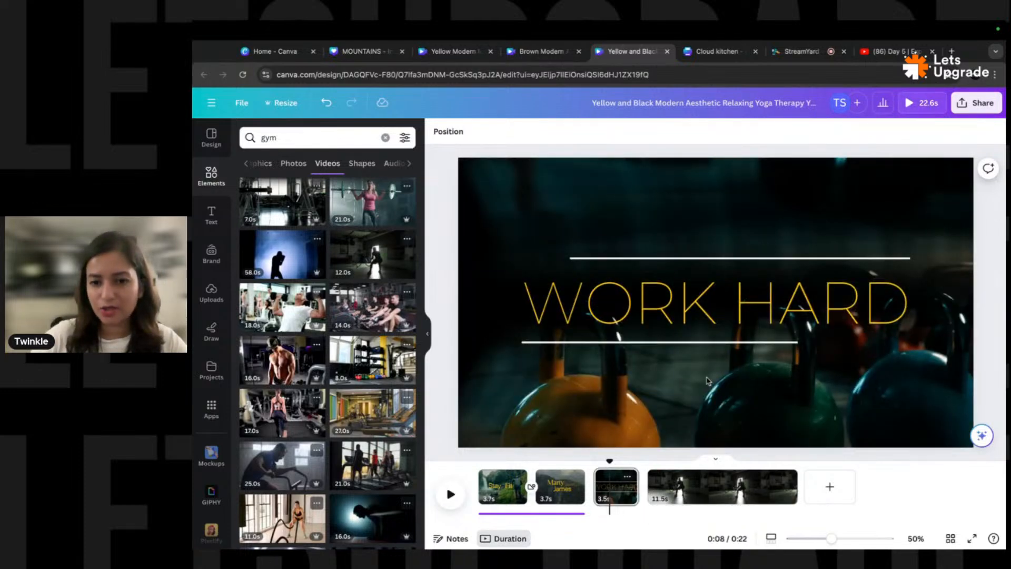
- Adjust the battle-rope clip to Warmth -55 and Contrast 8 for a cooler look
left_click(718, 487)
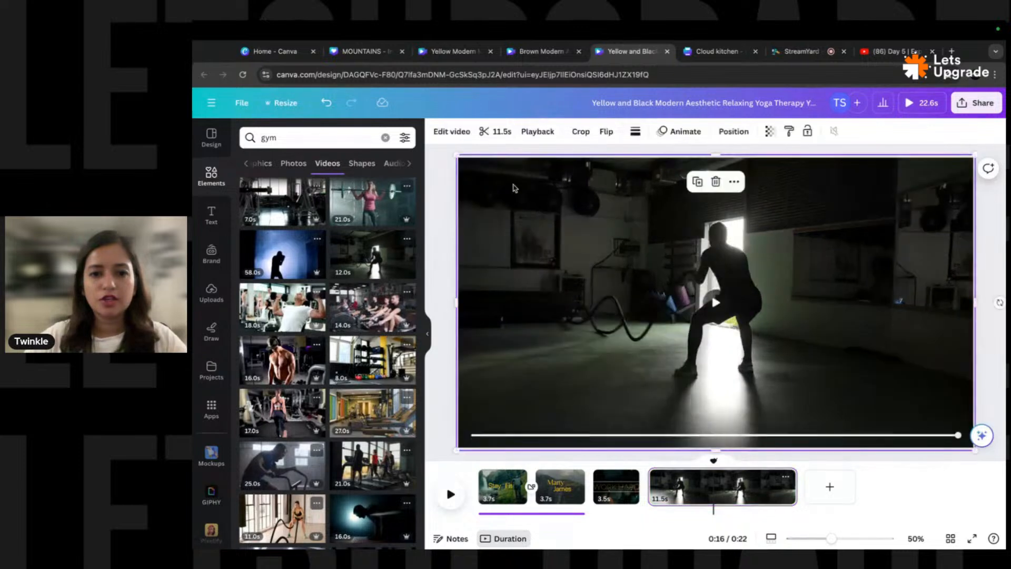
left_click(535, 211)
left_click(451, 132)
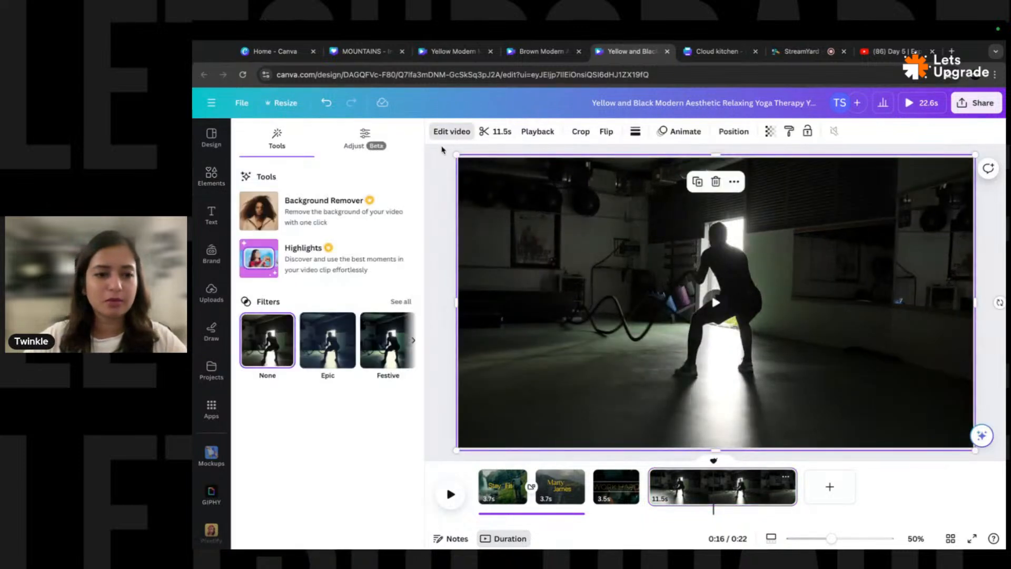
left_click(364, 138)
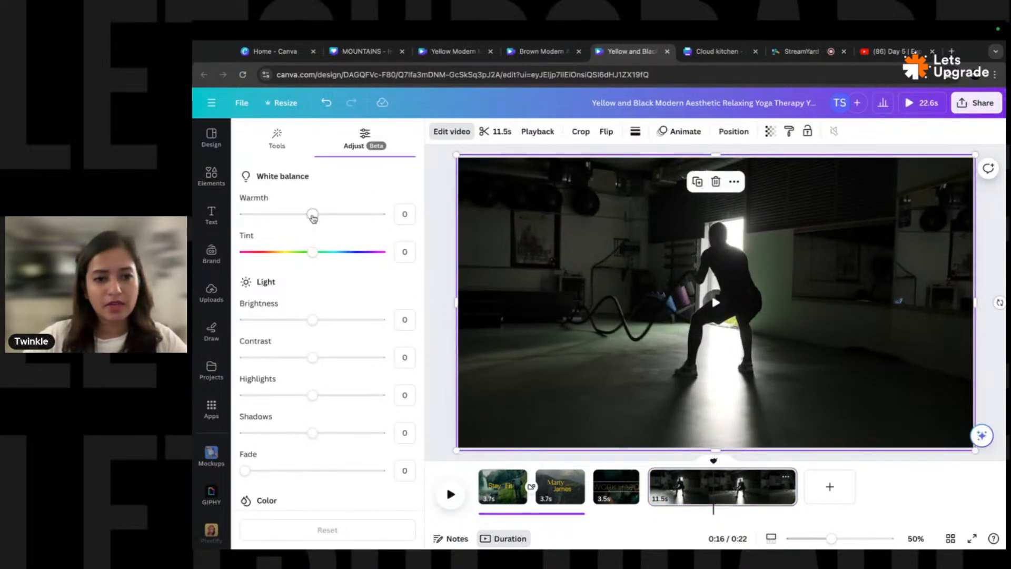
left_click_drag(313, 216, 275, 215)
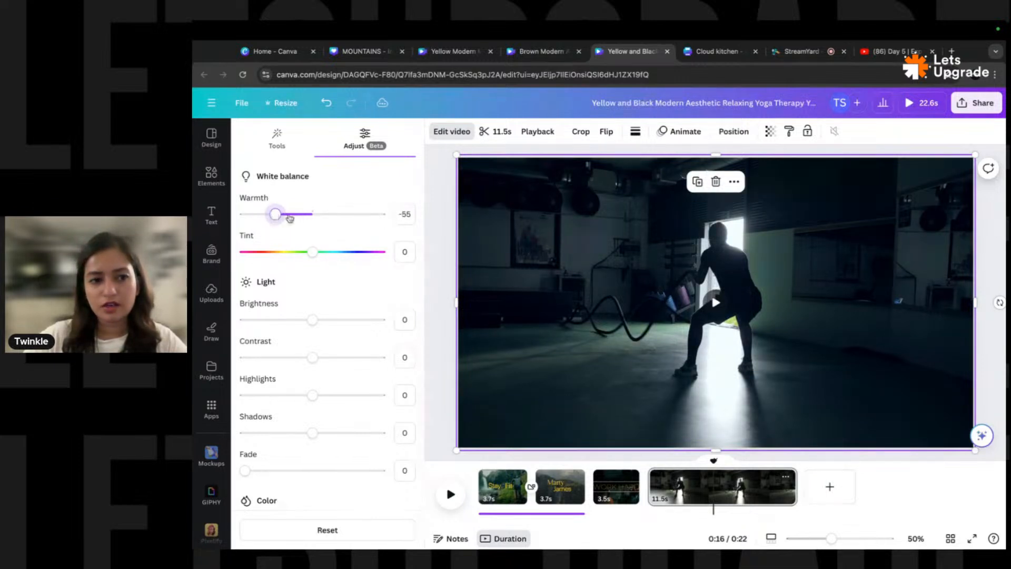
mouse_move(322, 253)
left_mouse_down()
mouse_move(335, 254)
mouse_move(314, 255)
left_mouse_up()
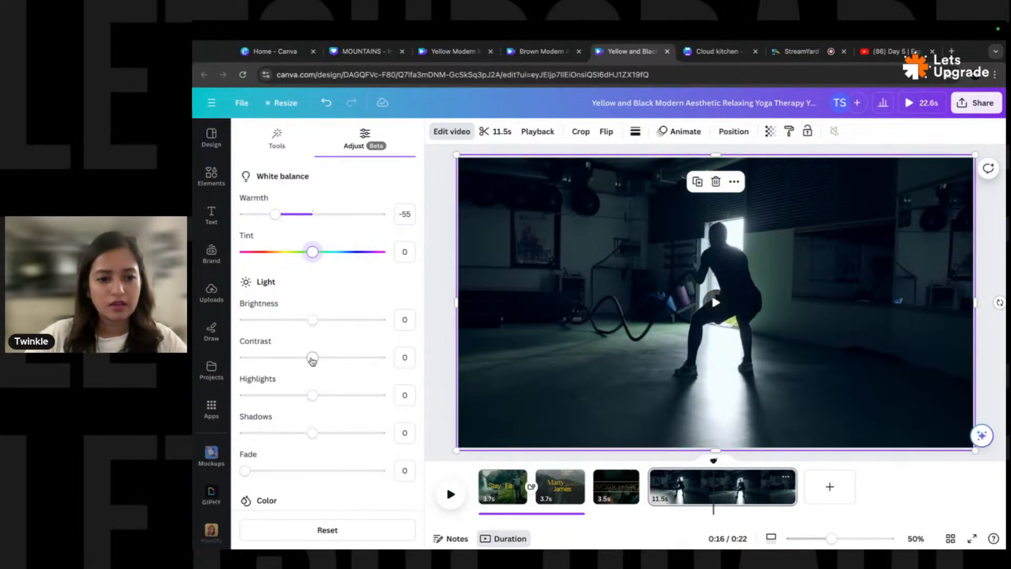
mouse_move(312, 358)
left_mouse_down()
mouse_move(290, 358)
mouse_move(330, 358)
mouse_move(317, 360)
left_mouse_up()
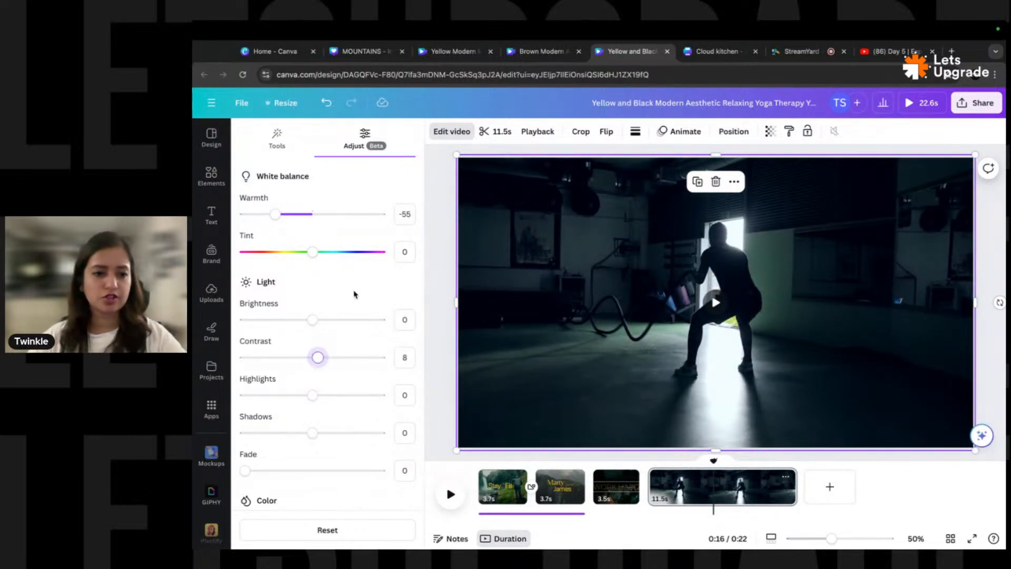
- Trim the battle-rope page in the timeline from 11.5s down to 3.5s
left_click(439, 323)
left_click(615, 487)
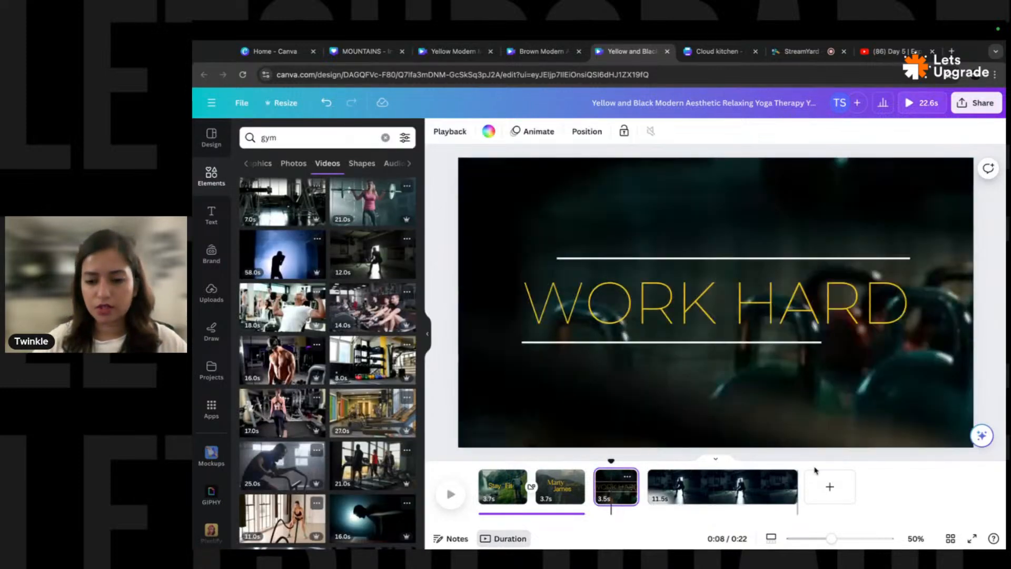
left_click(706, 486)
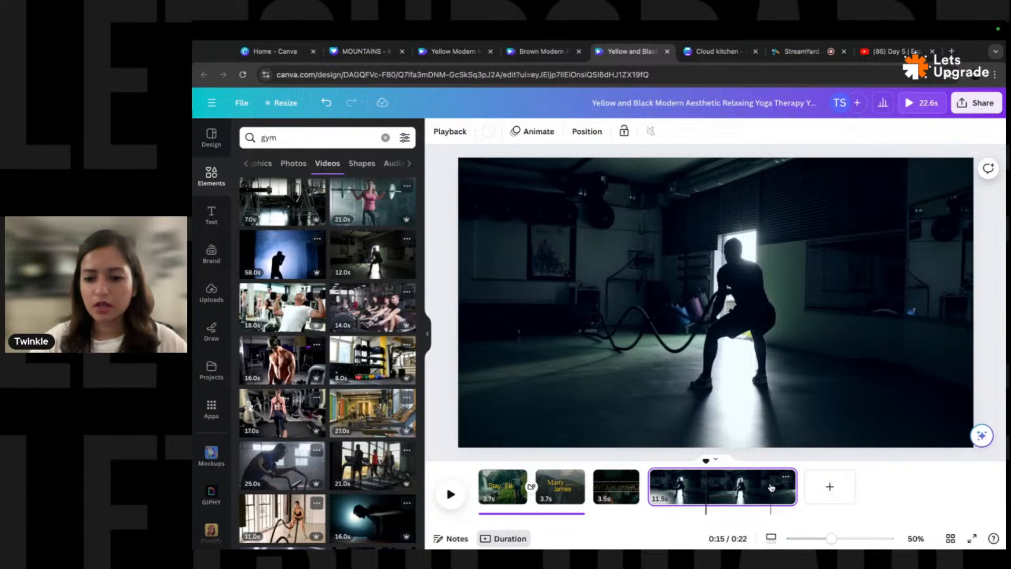
left_click_drag(793, 488, 747, 487)
left_click_drag(715, 494, 690, 493)
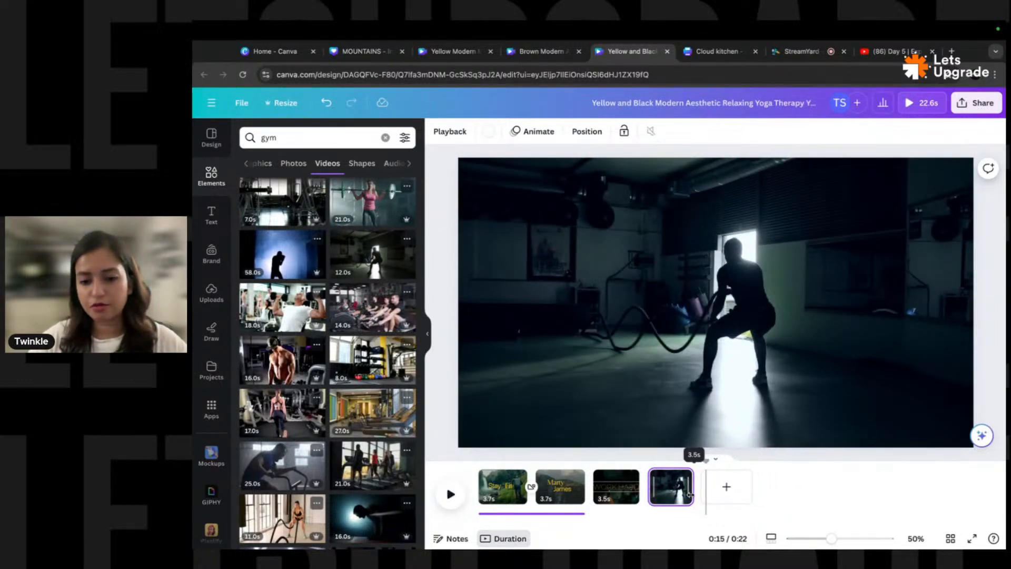
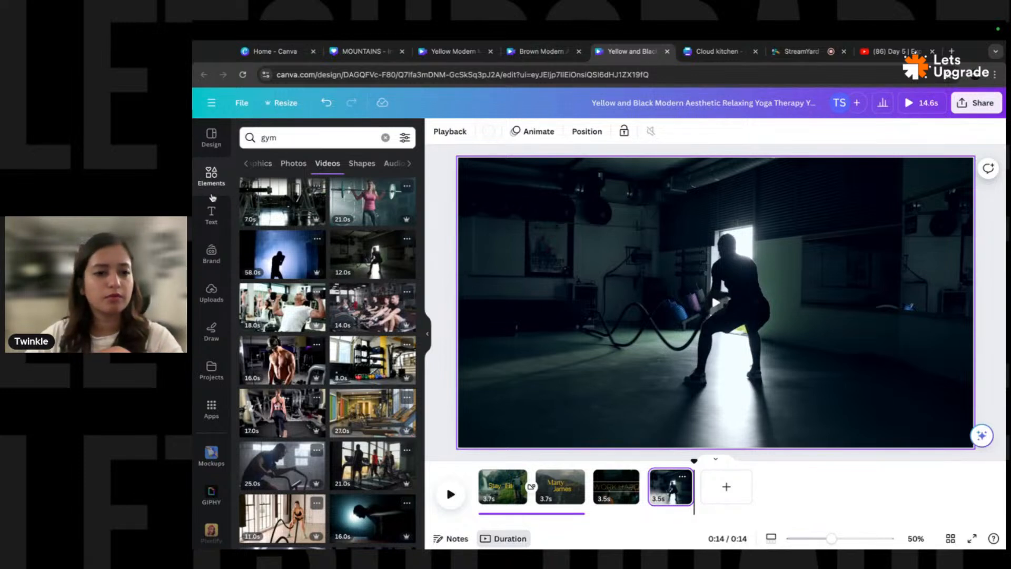
- Add a body text box with a person's name as the title and enlarge it to size 144
left_click(385, 138)
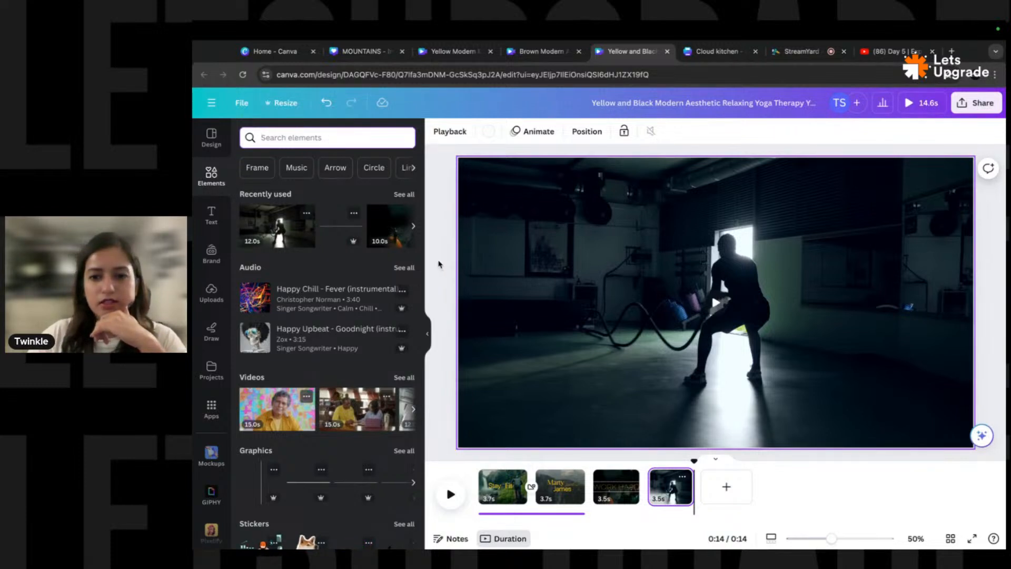
left_click(212, 215)
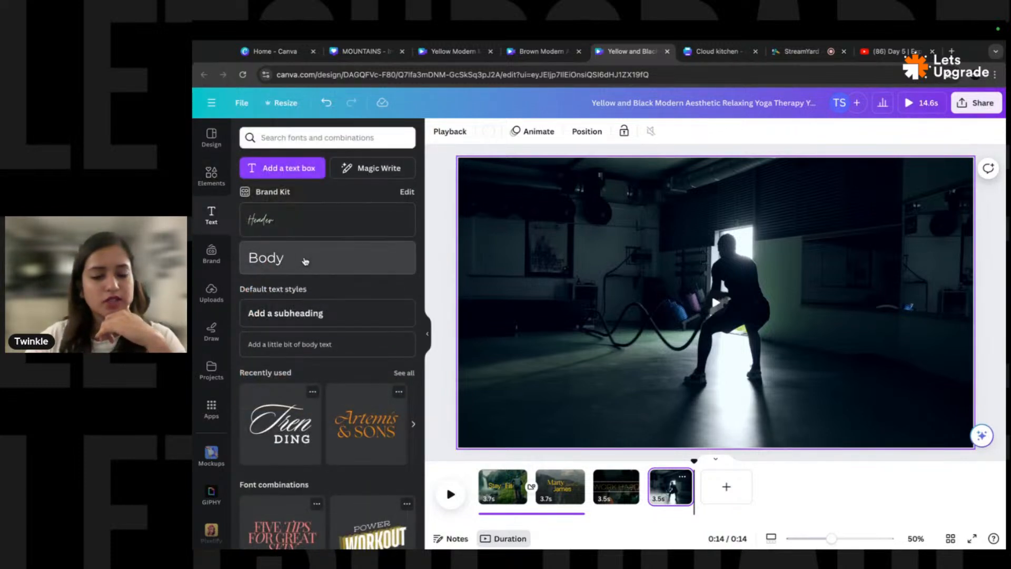
left_click(305, 257)
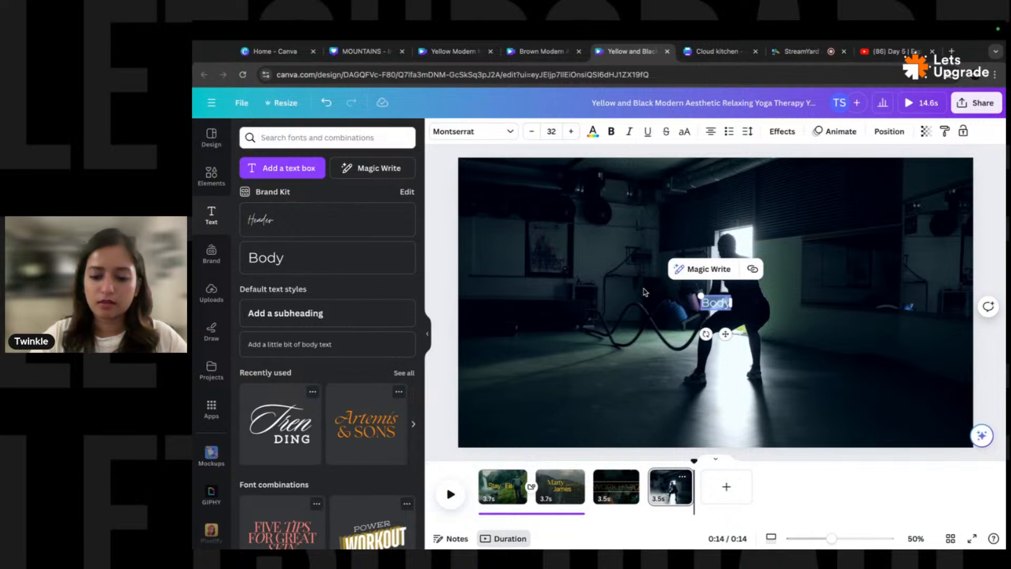
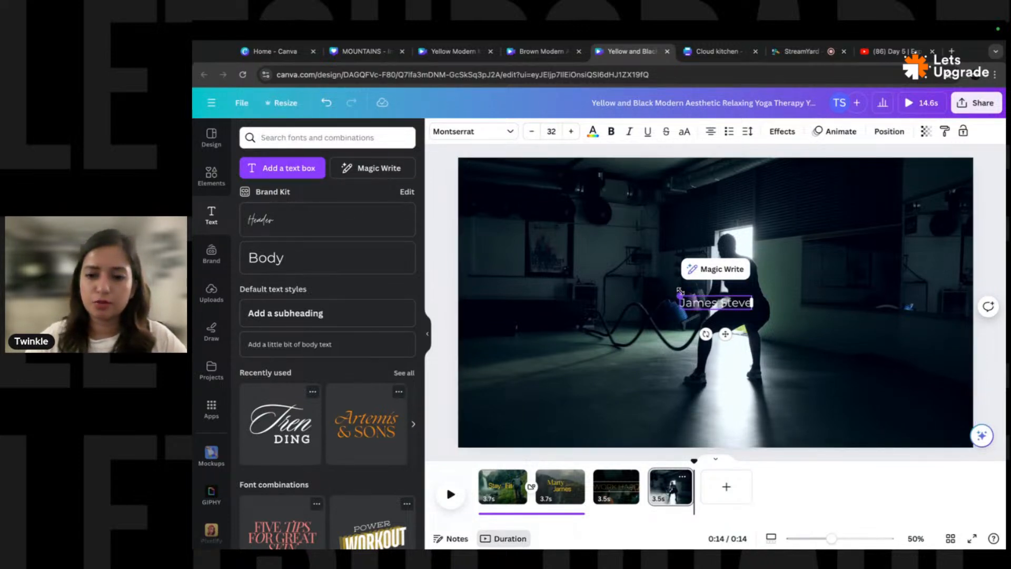
left_click_drag(678, 293, 555, 271)
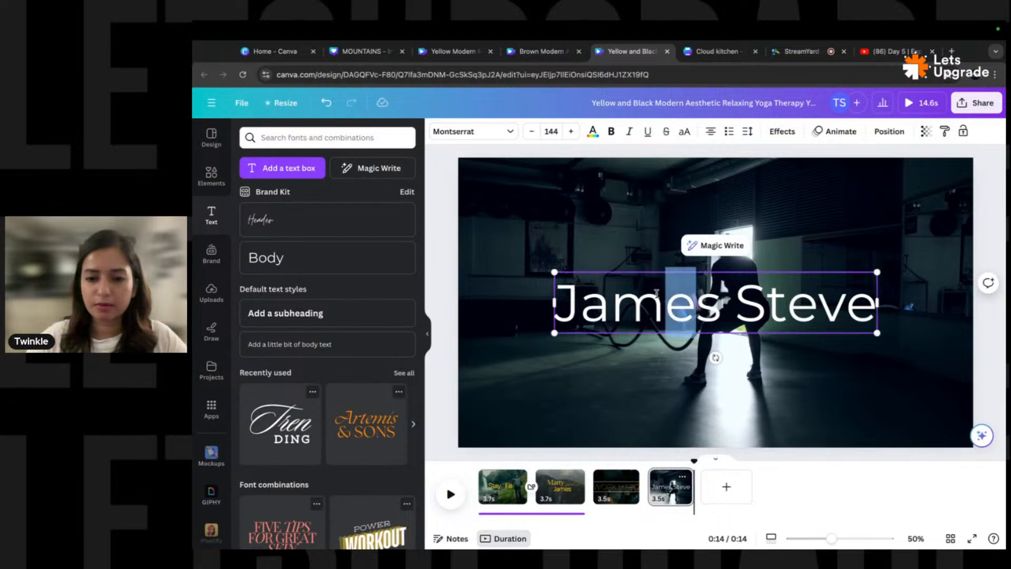
- Move the name title higher on the battle-rope clip, then view the WORK HARD page
left_click(494, 276)
left_click(735, 307)
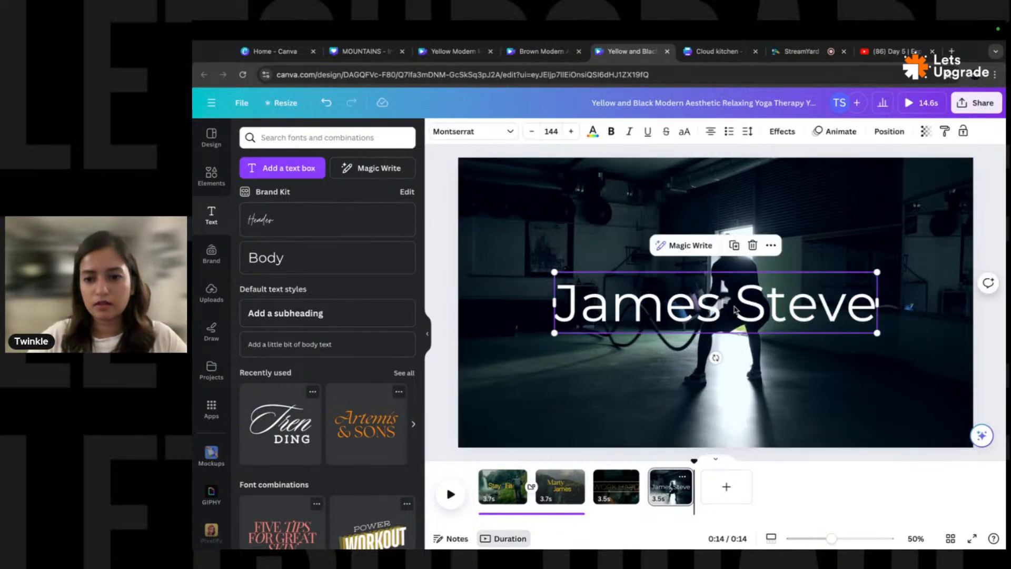
left_click_drag(735, 307, 736, 271)
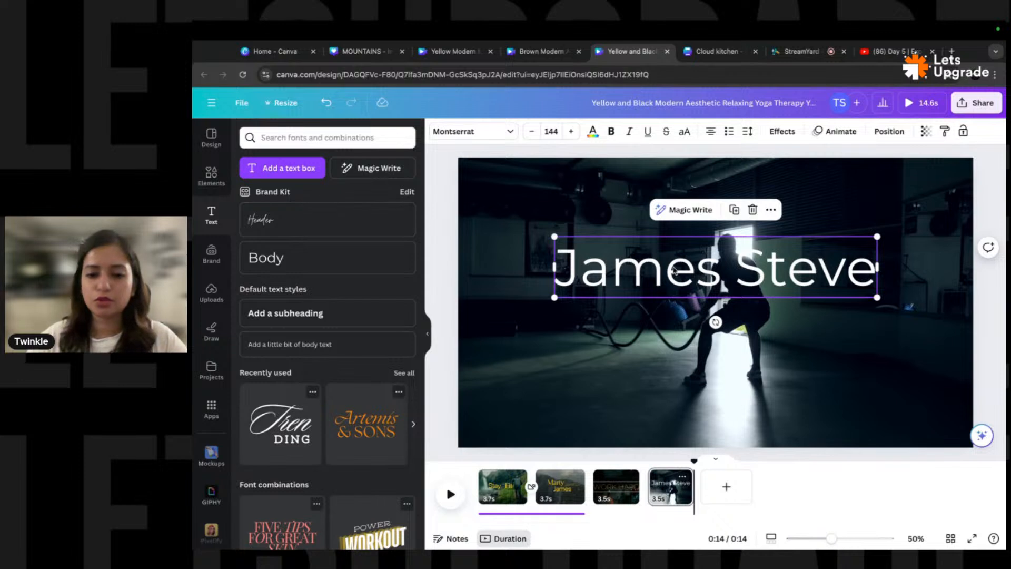
left_click(615, 490)
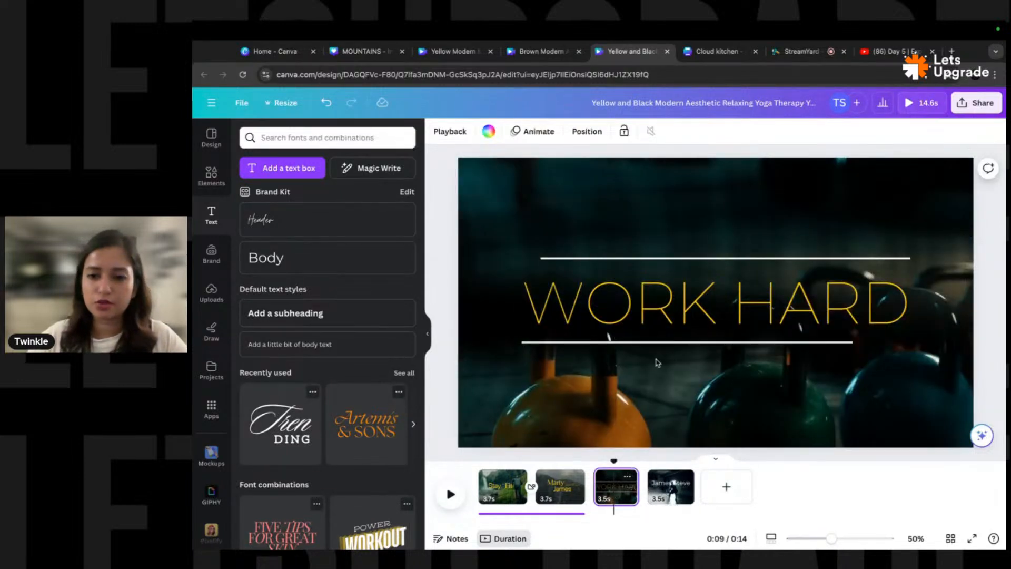
- Check the WORK HARD heading's style, then set the battle-rope title font to Montserrat ExtraLight
left_click(658, 306)
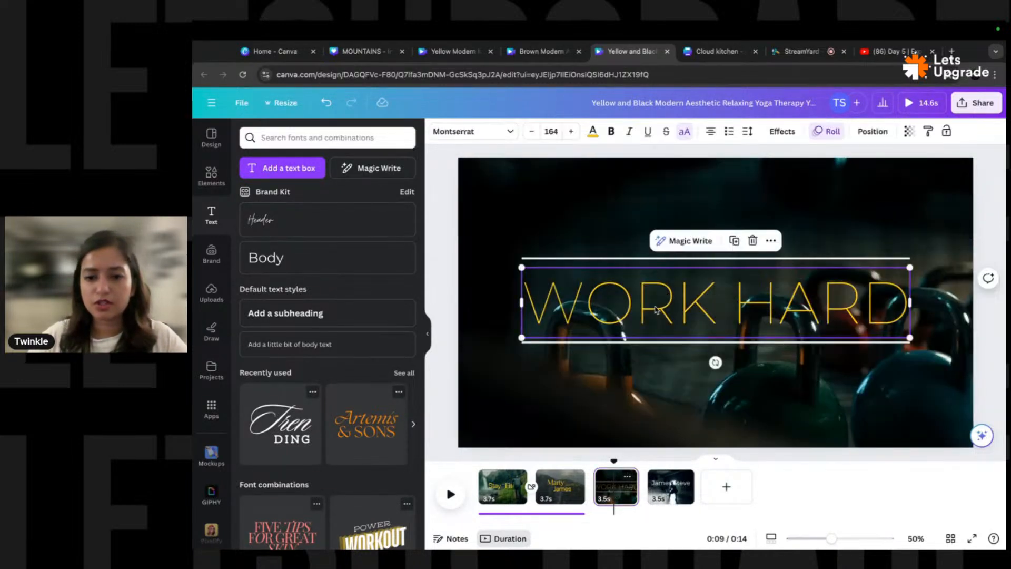
left_click(677, 492)
left_click(664, 265)
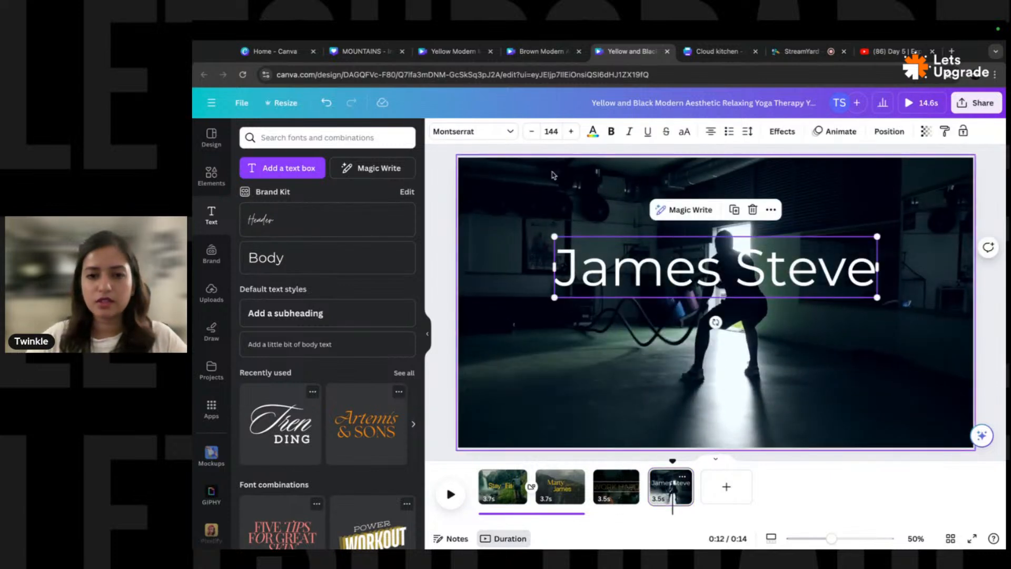
left_click(491, 137)
left_click(246, 259)
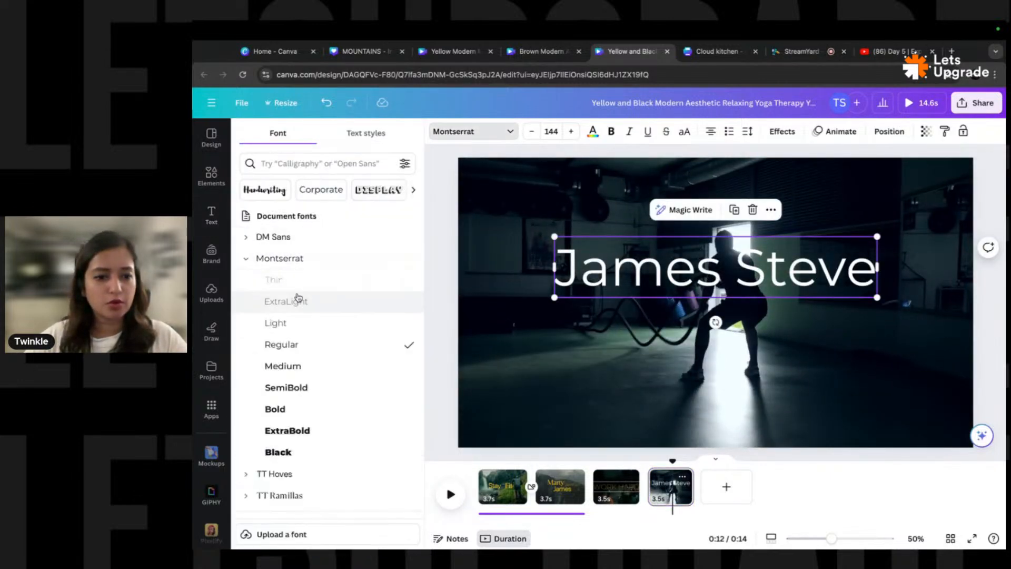
left_click(298, 323)
left_click(288, 301)
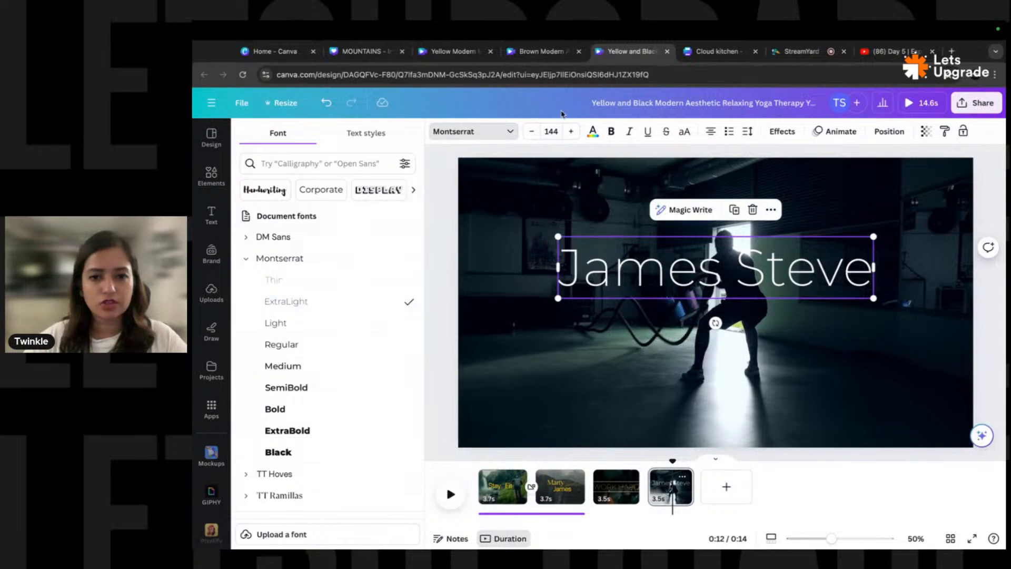
- Set the title's font size to 164 and select its text for editing
left_click(551, 132)
type("16")
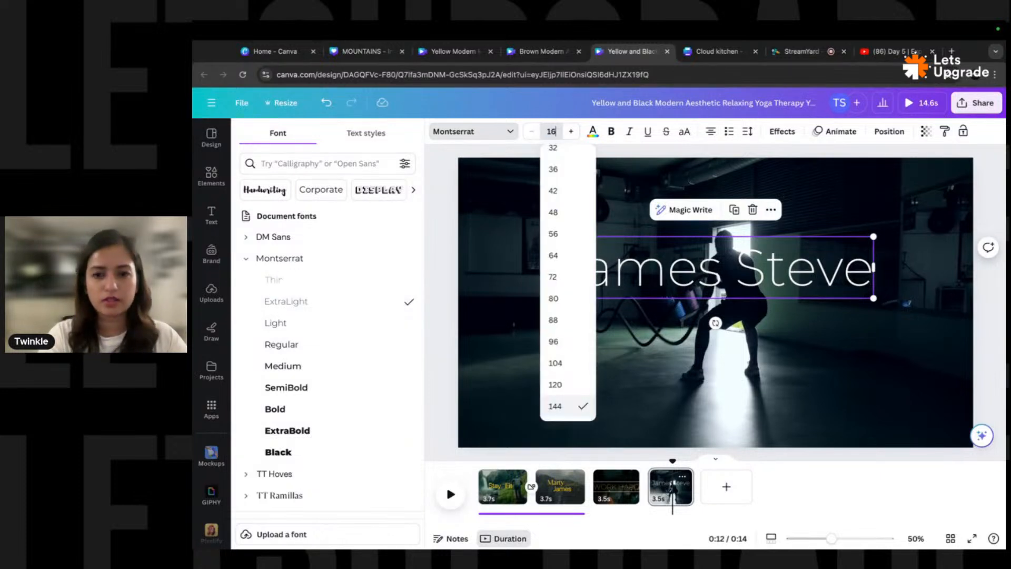
type("4")
key("Return")
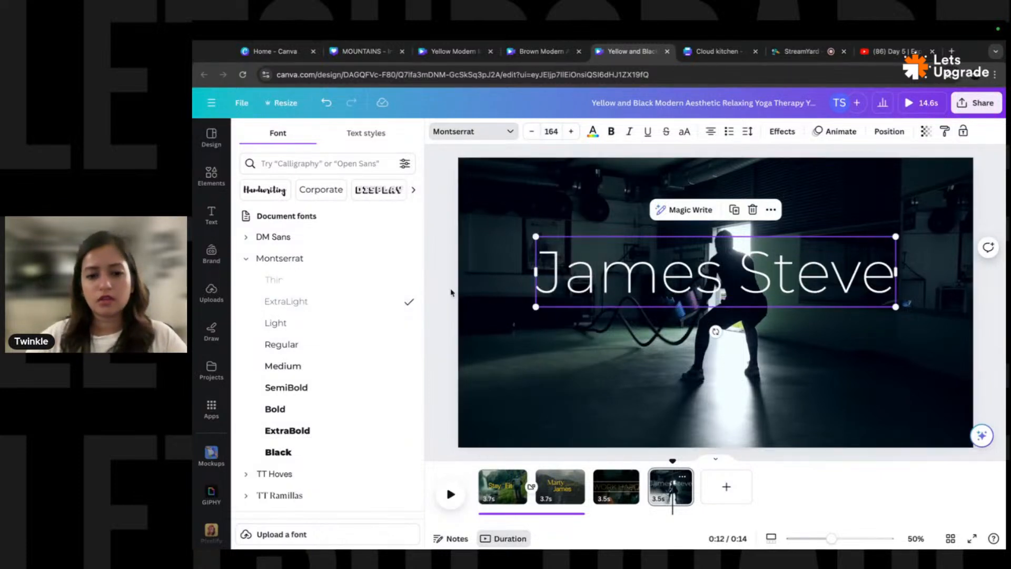
double_click(792, 279)
left_click(794, 280)
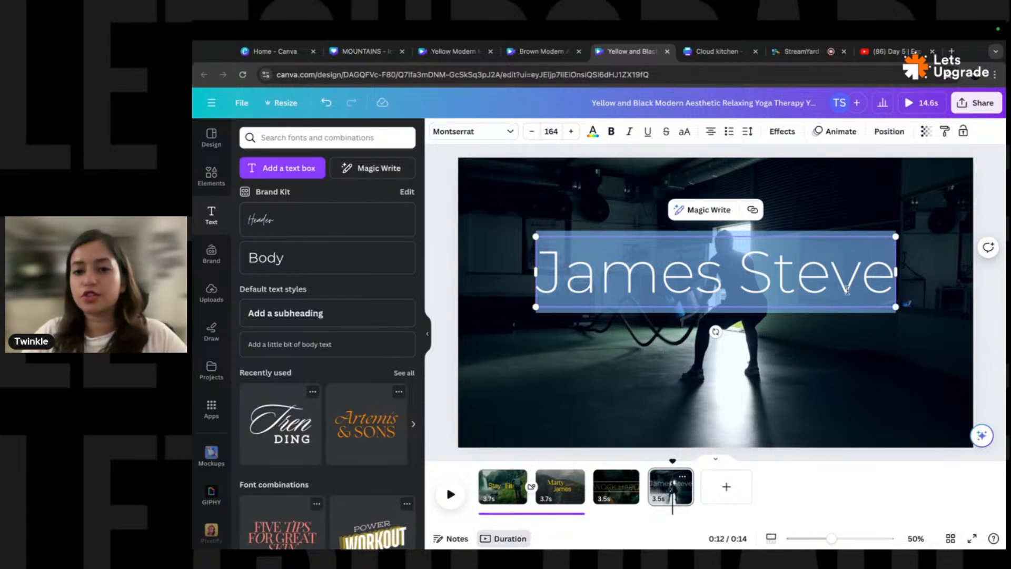
- Replace the title with uppercase 'PLAY HARD' and colour it yellow
left_click(684, 131)
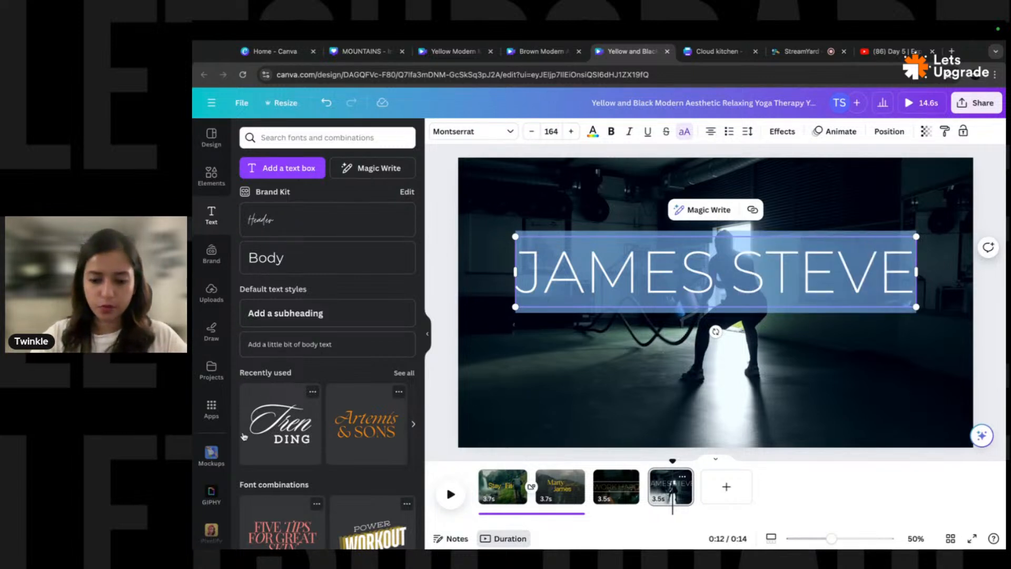
type("PLAY HARD")
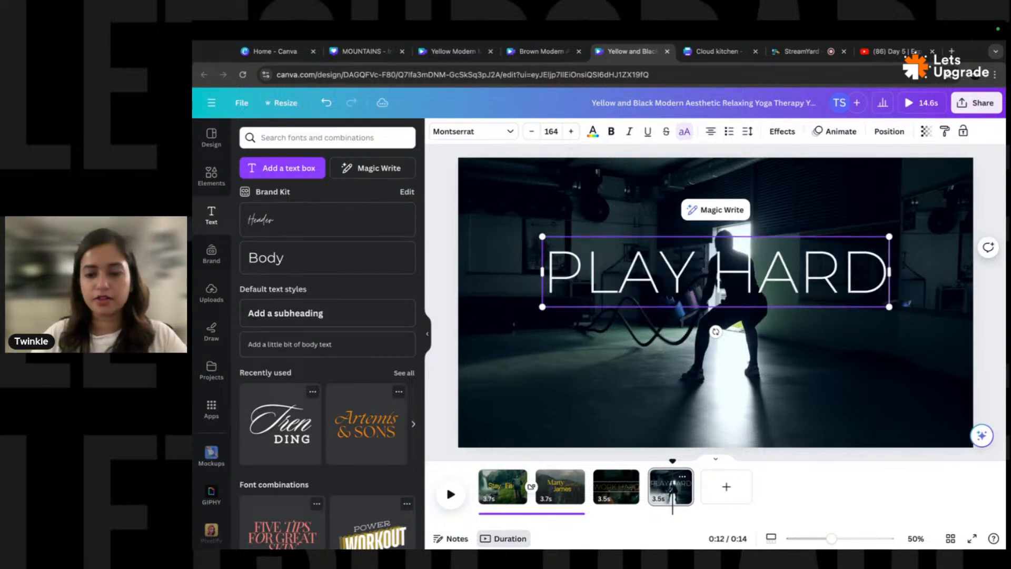
key("ctrl+a")
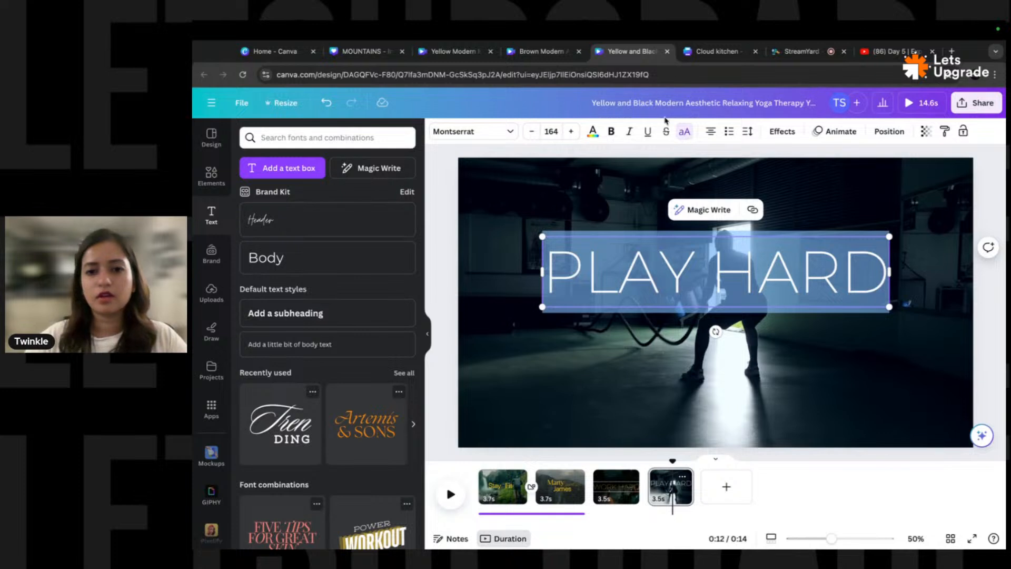
left_click(593, 132)
left_click(372, 196)
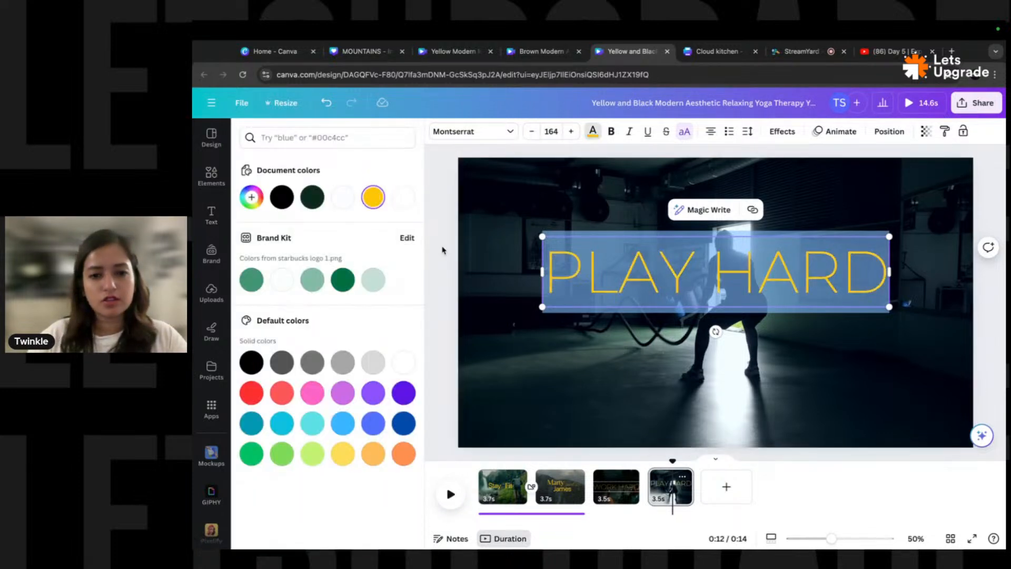
- Position PLAY HARD slightly above the middle of the battle-rope clip
left_click(439, 267)
left_click(440, 267)
left_click_drag(746, 286, 745, 316)
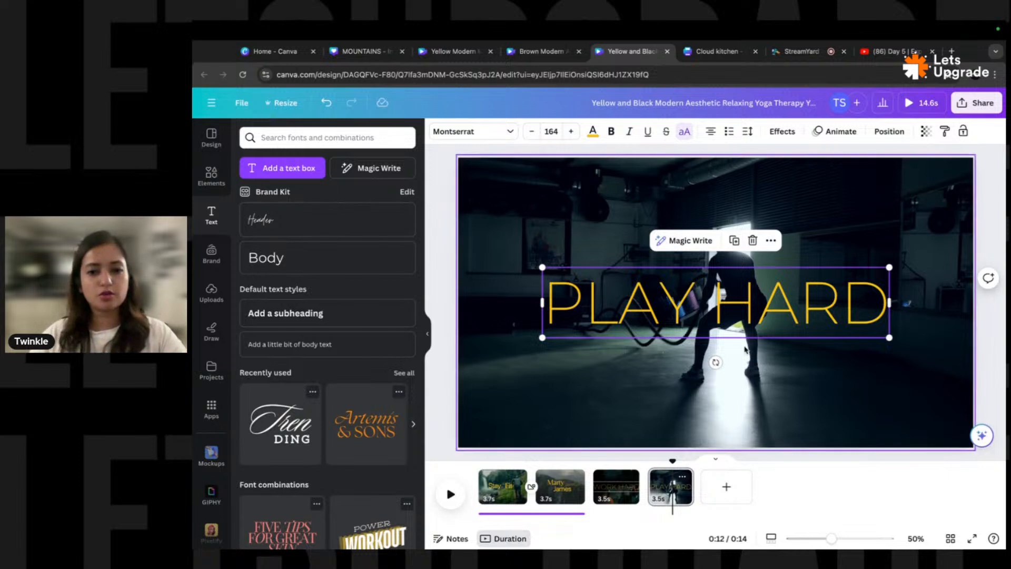
left_click_drag(717, 291, 716, 272)
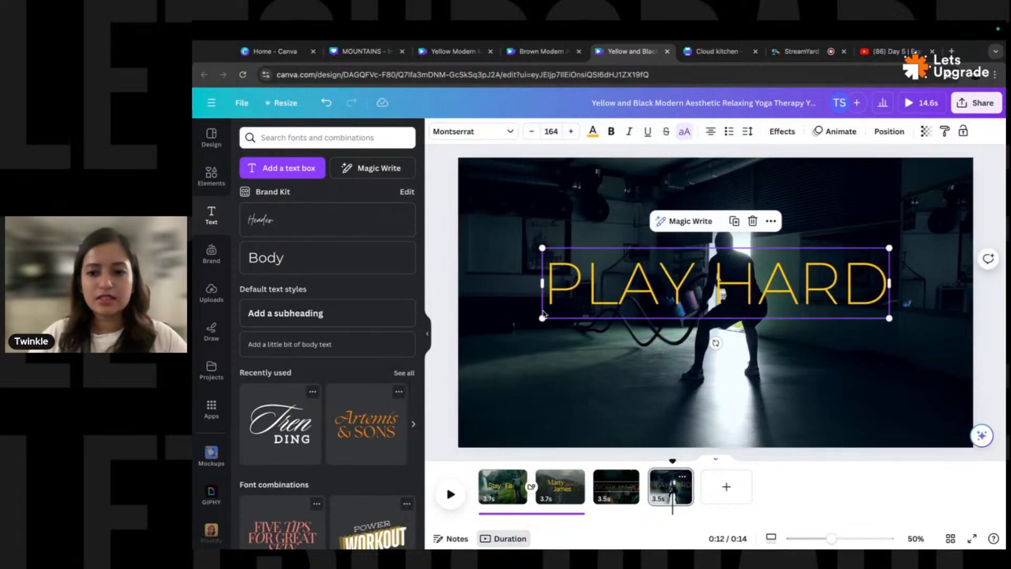
left_click(343, 133)
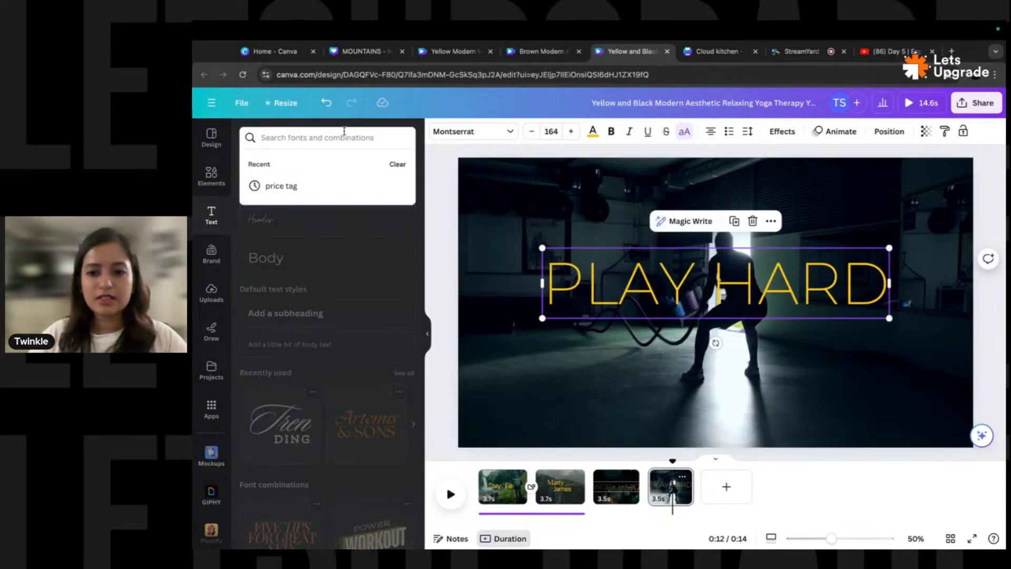
- Search Elements for 'button' after clearing a mistaken text search
type("button")
key("Return")
double_click(296, 139)
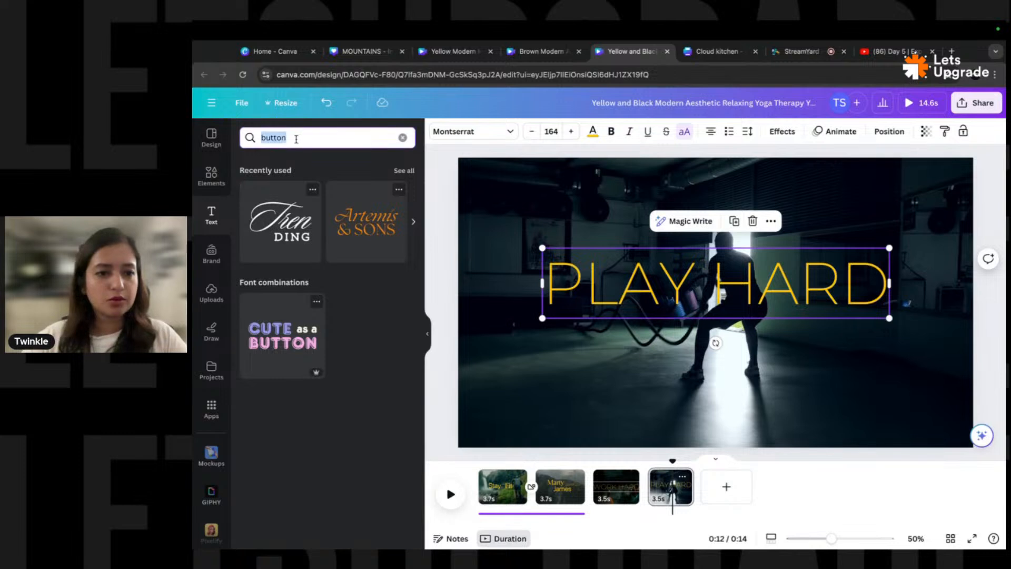
key("BackSpace")
left_click(211, 176)
left_click(320, 137)
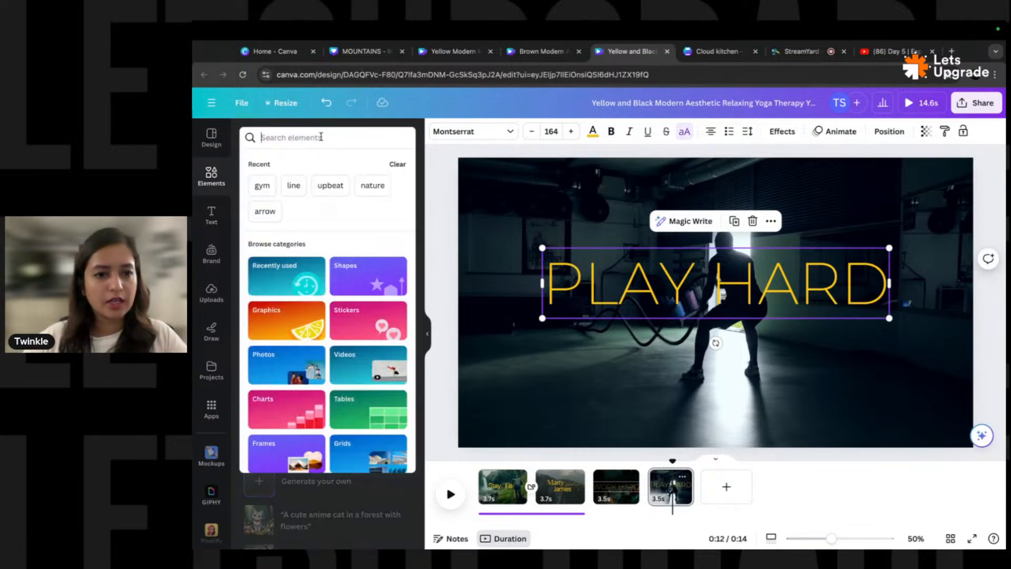
type("button")
key("Return")
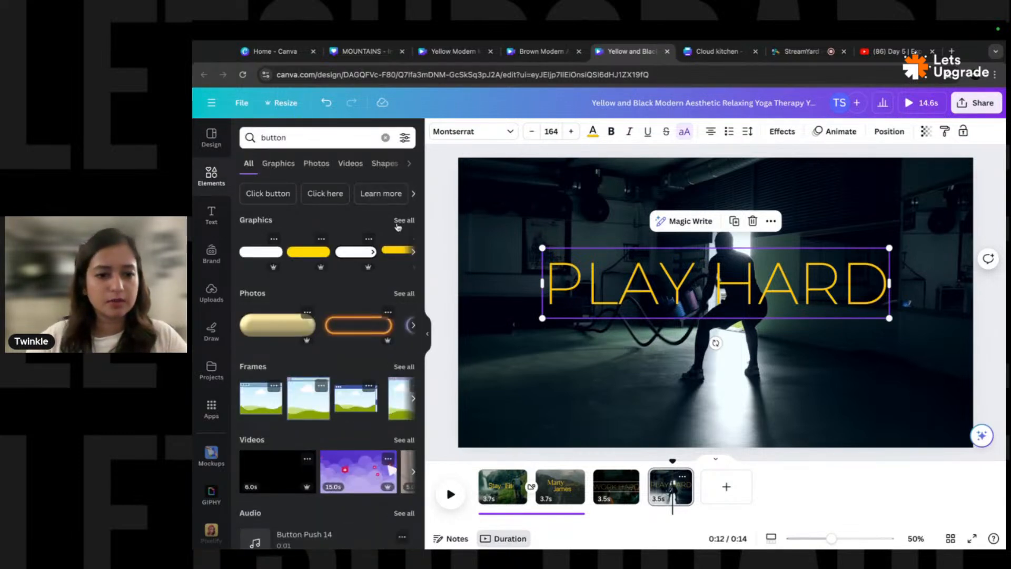
- Add the yellow button graphic and resize it just below PLAY HARD
left_click(400, 222)
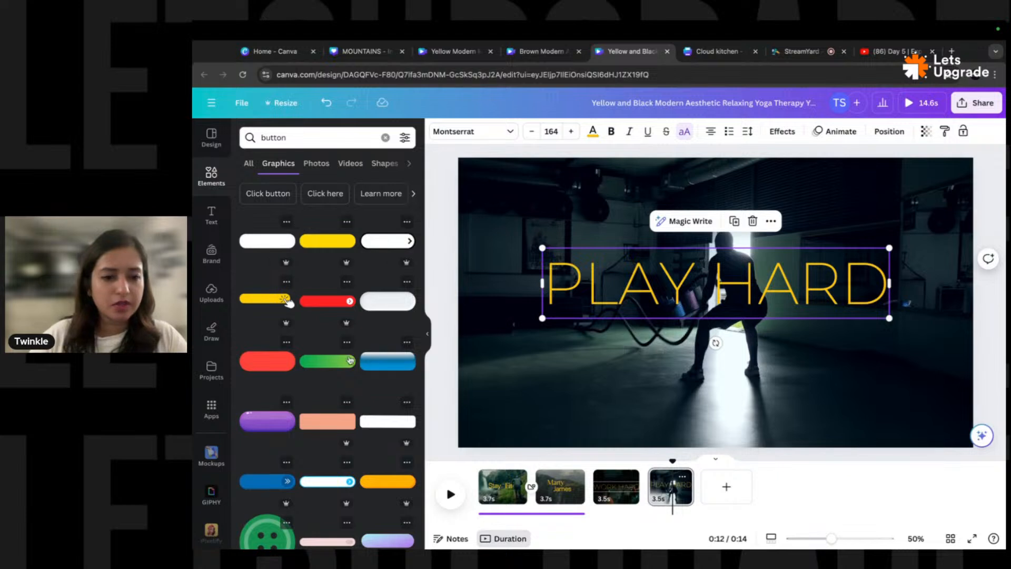
left_click(274, 304)
left_click_drag(813, 324, 726, 359)
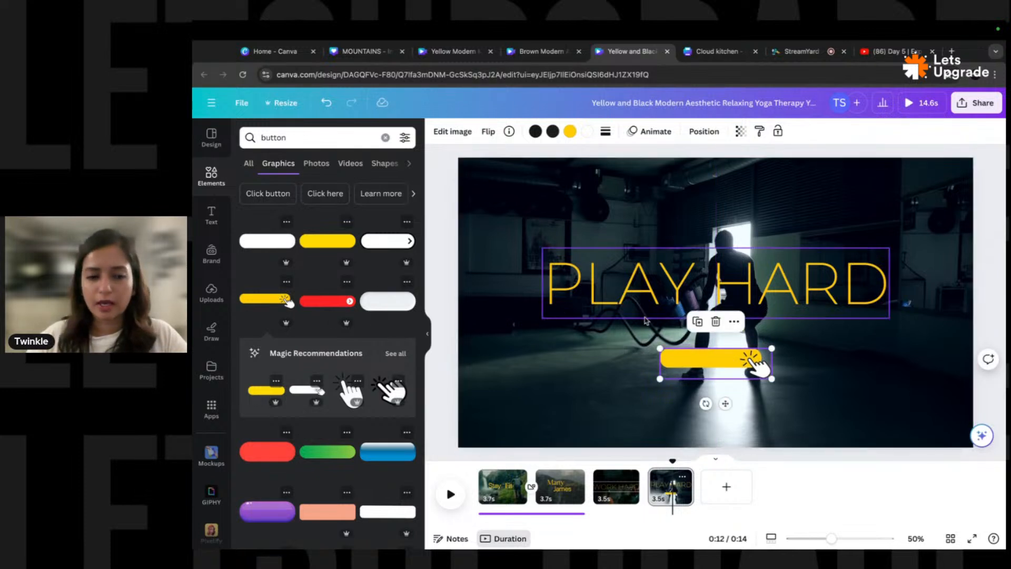
left_click(444, 220)
left_click(206, 218)
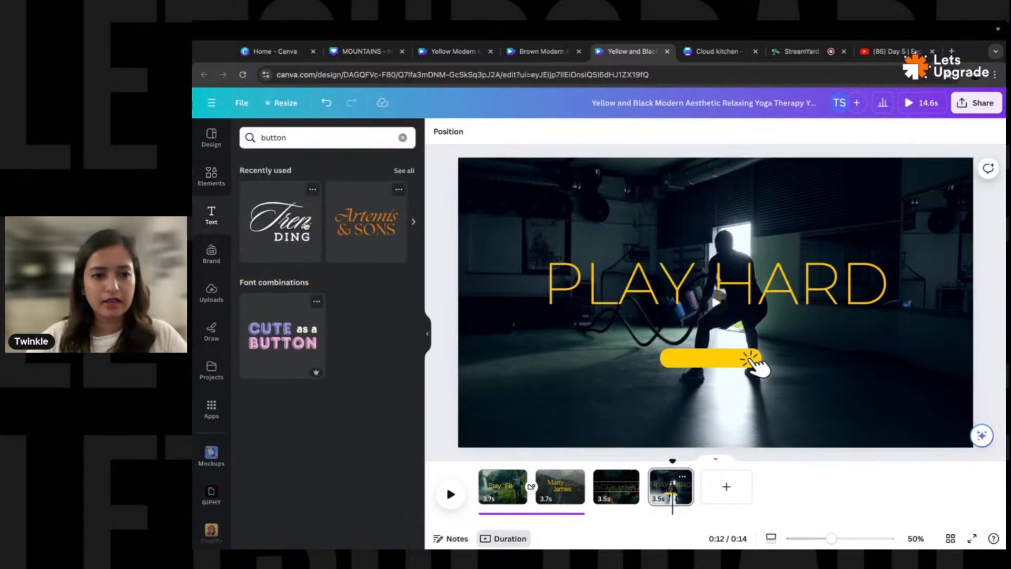
- Add a body text box reading 'Book your slot' and make it bold
left_click(403, 139)
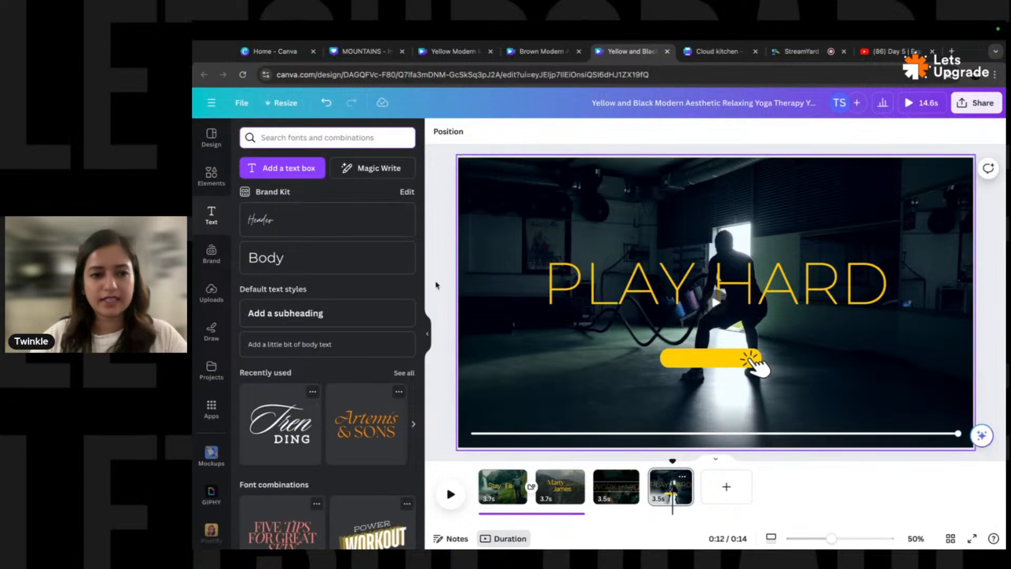
left_click(274, 257)
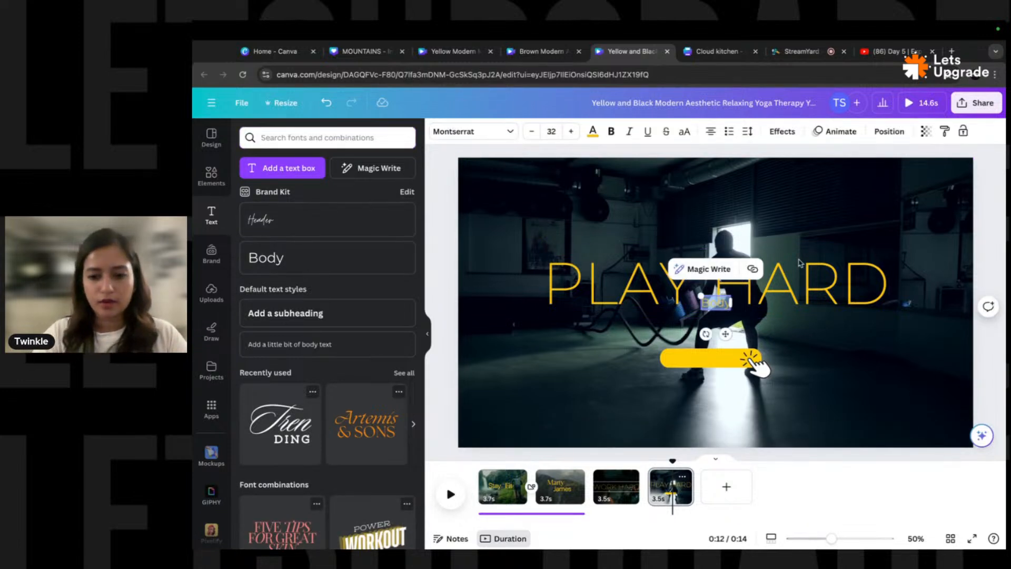
key("BackSpace")
type("Book")
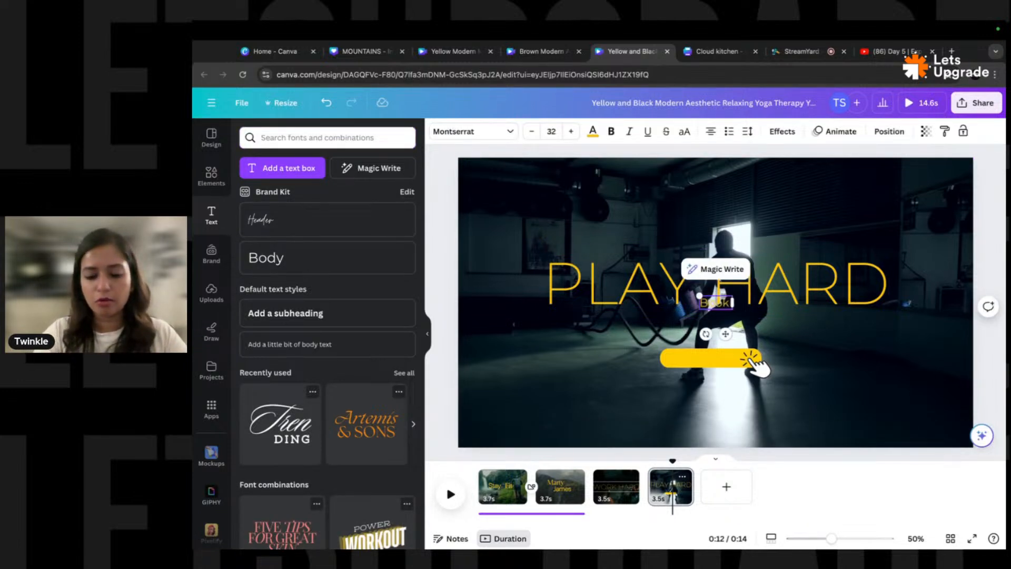
type(" your slot")
key("ctrl+a")
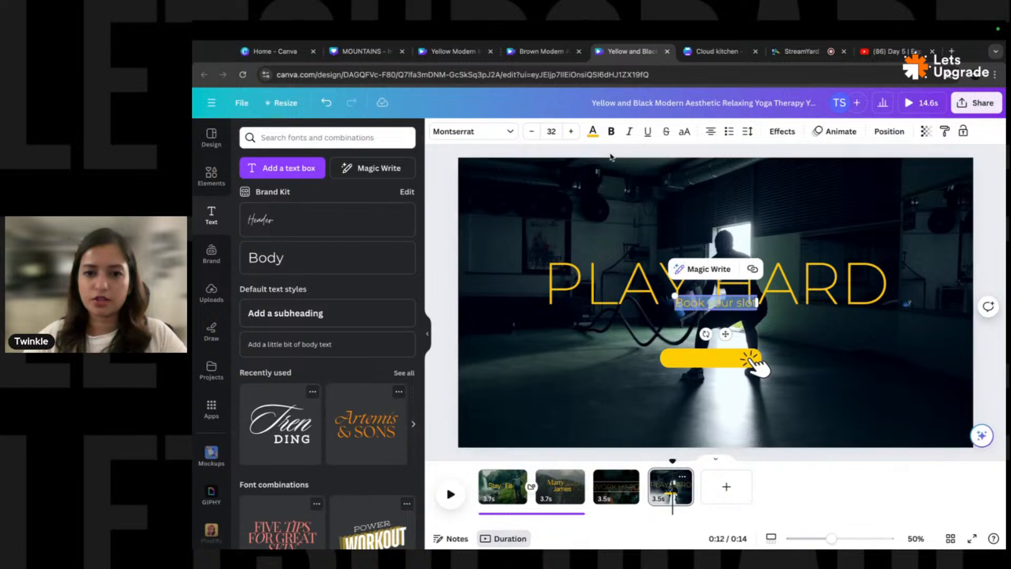
left_click(611, 132)
- Make 'Book your slot' black at size 24 and place it on the yellow button
left_click(589, 133)
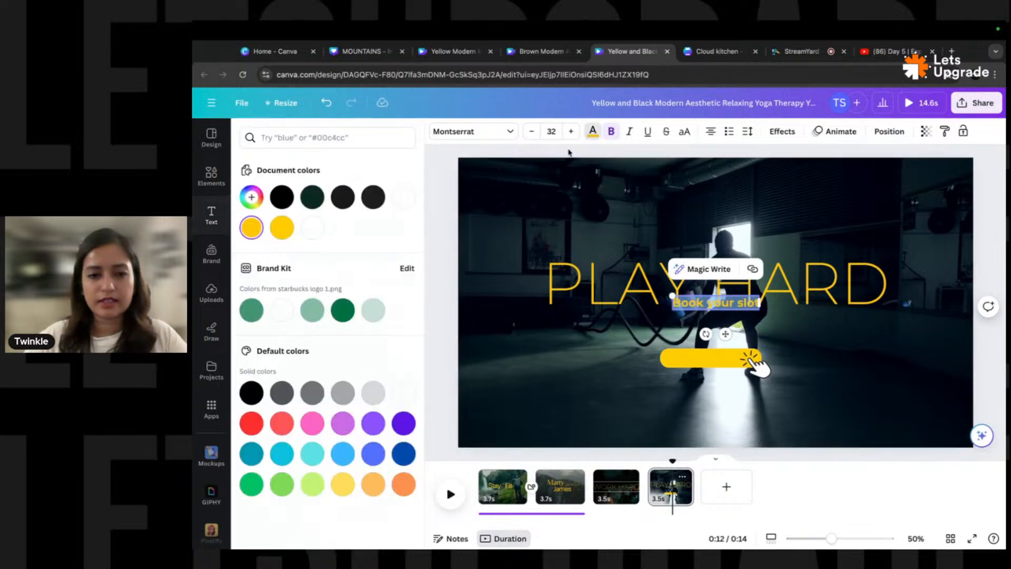
left_click(284, 199)
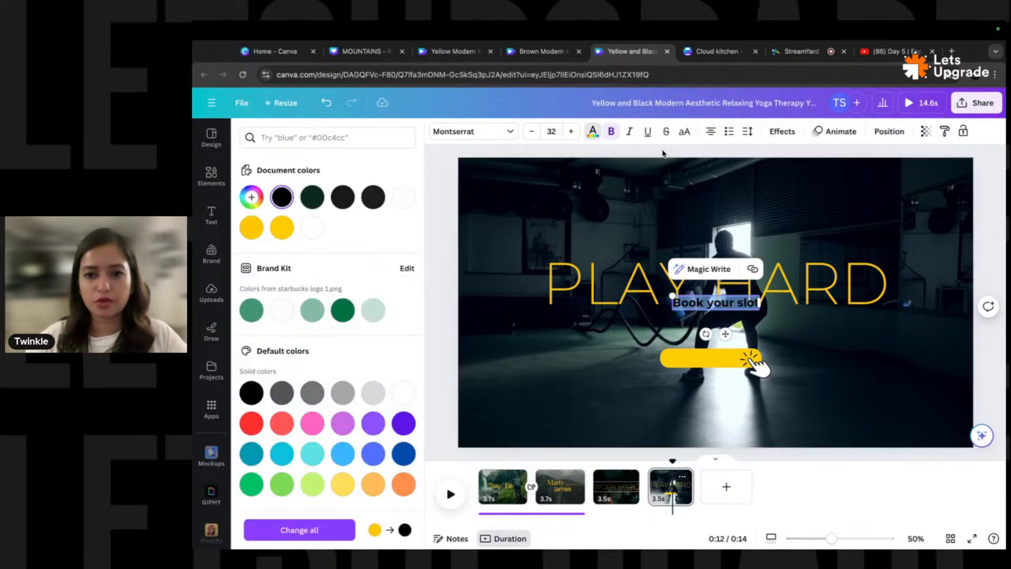
left_click(545, 132)
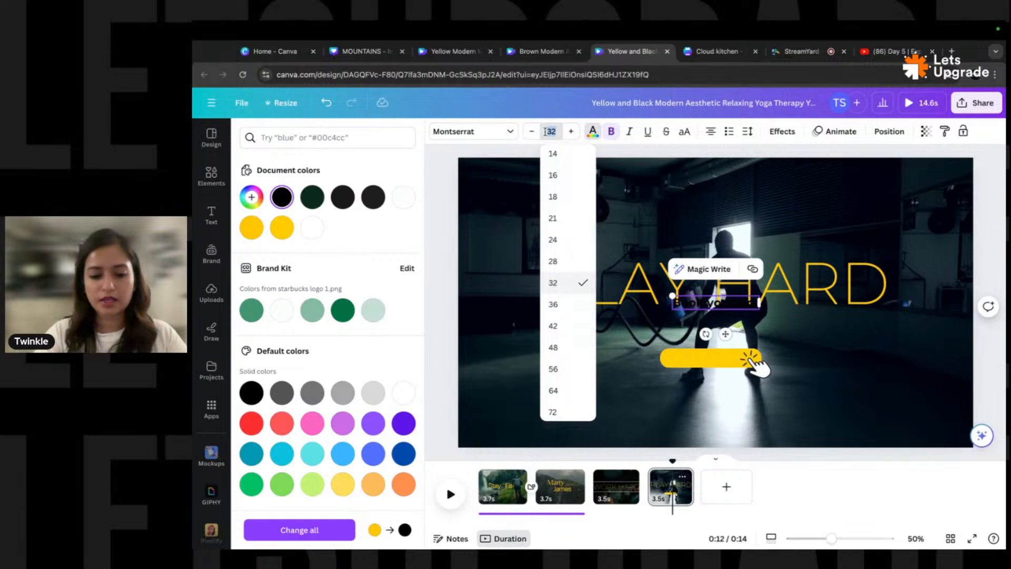
key("Return")
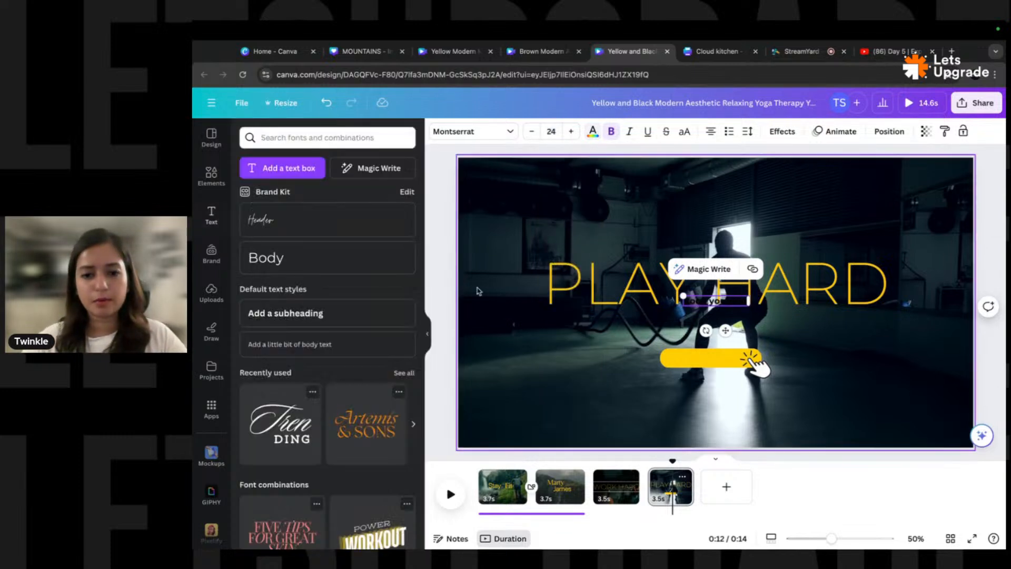
left_click(709, 315)
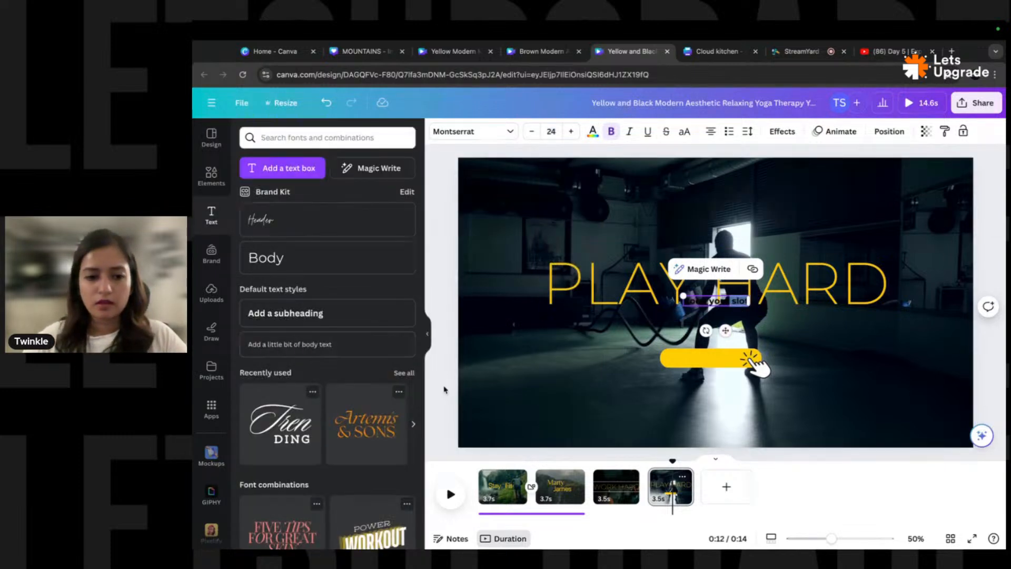
left_click(680, 360)
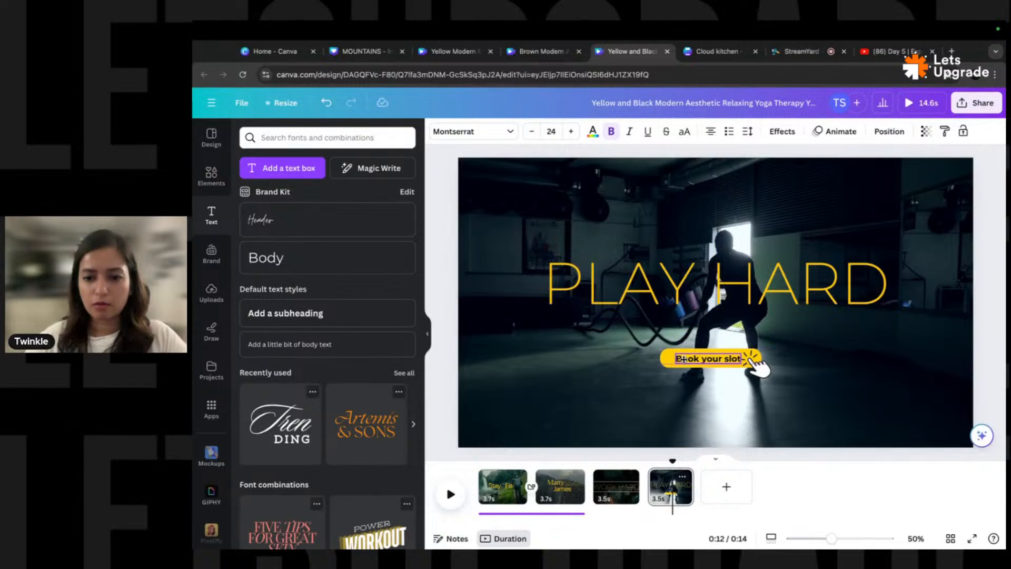
left_click_drag(680, 360, 681, 360)
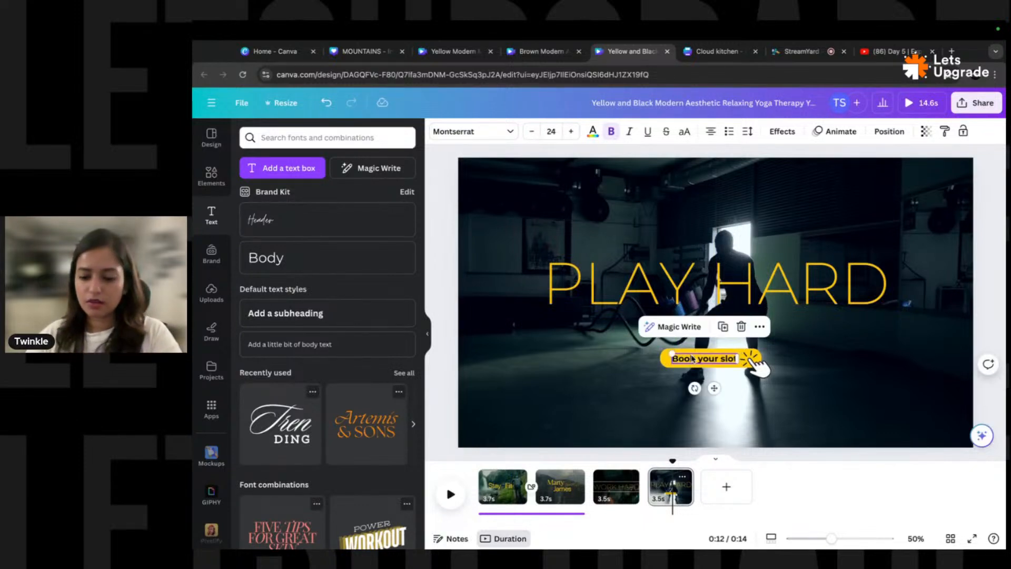
left_click(692, 350)
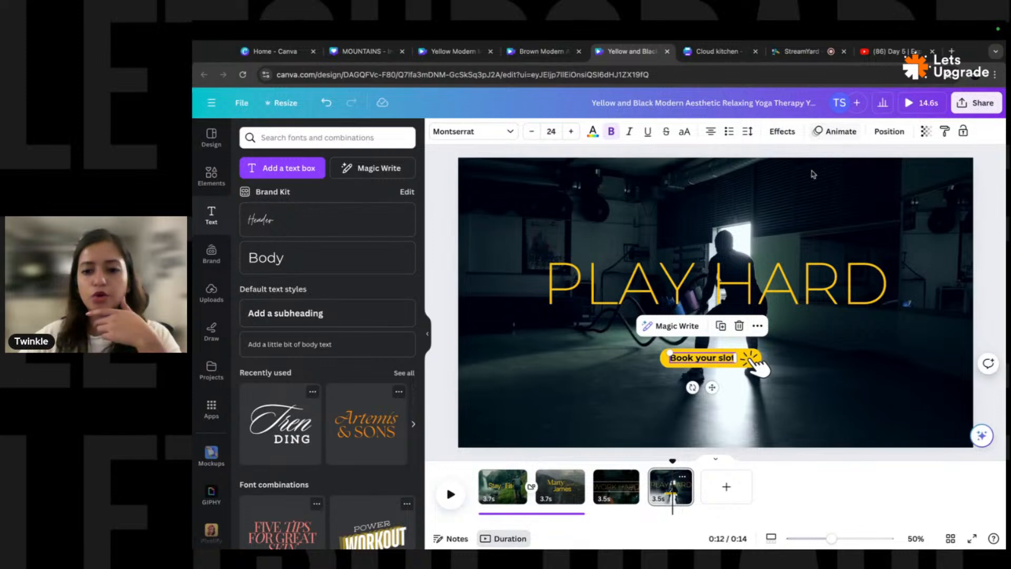
- Apply the Ascend animation to 'Book your slot', animating on both entry and exit
left_click(832, 139)
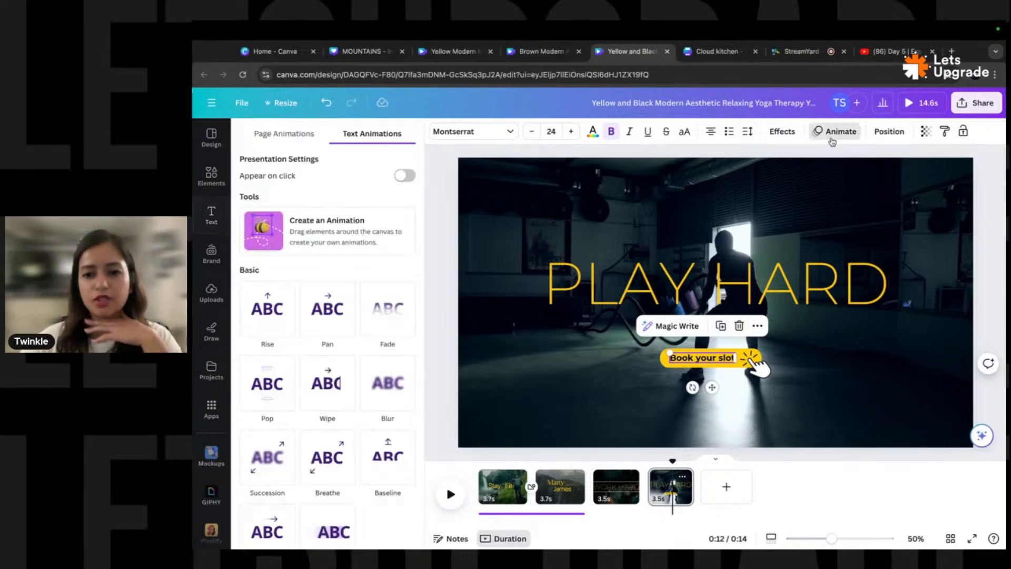
scroll(289, 385, "down", 5)
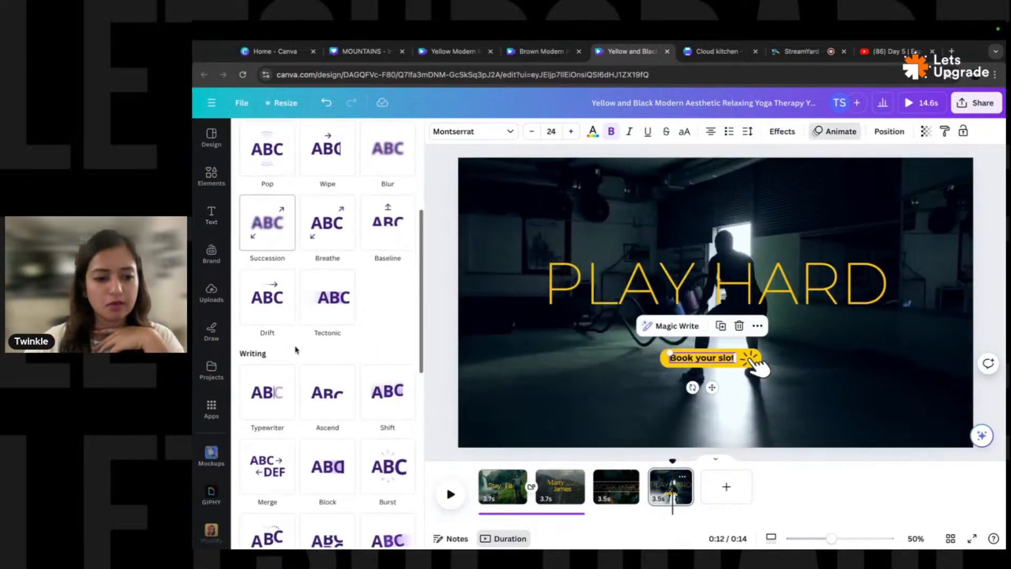
left_click(270, 419)
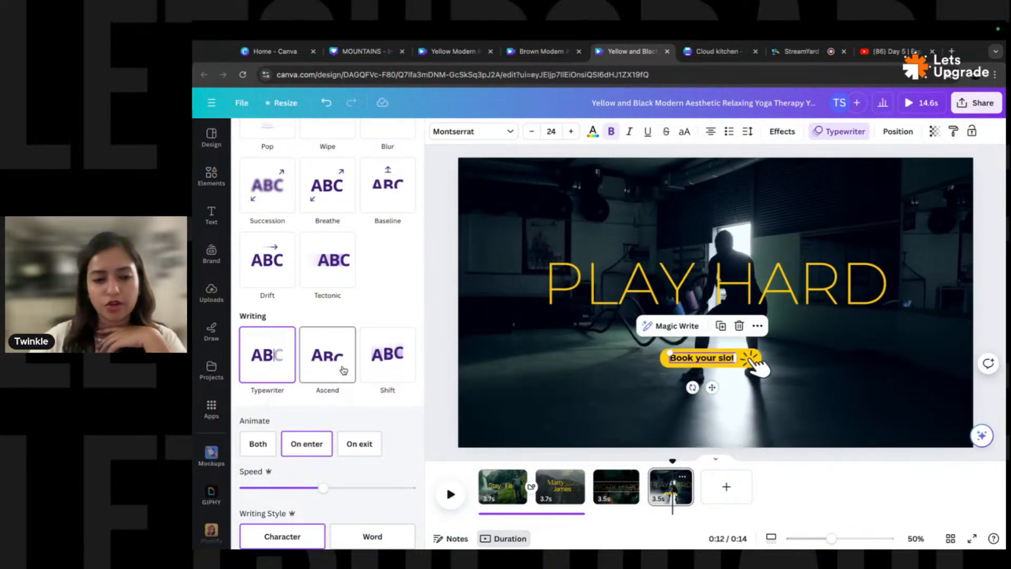
left_click(344, 370)
scroll(344, 370, "down", 1)
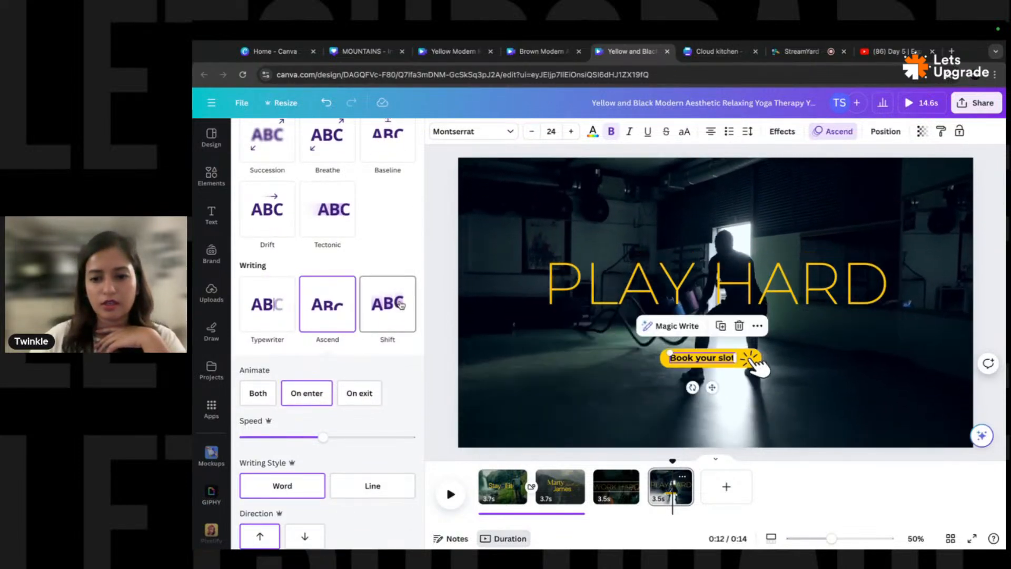
left_click(259, 393)
scroll(287, 386, "down", 1)
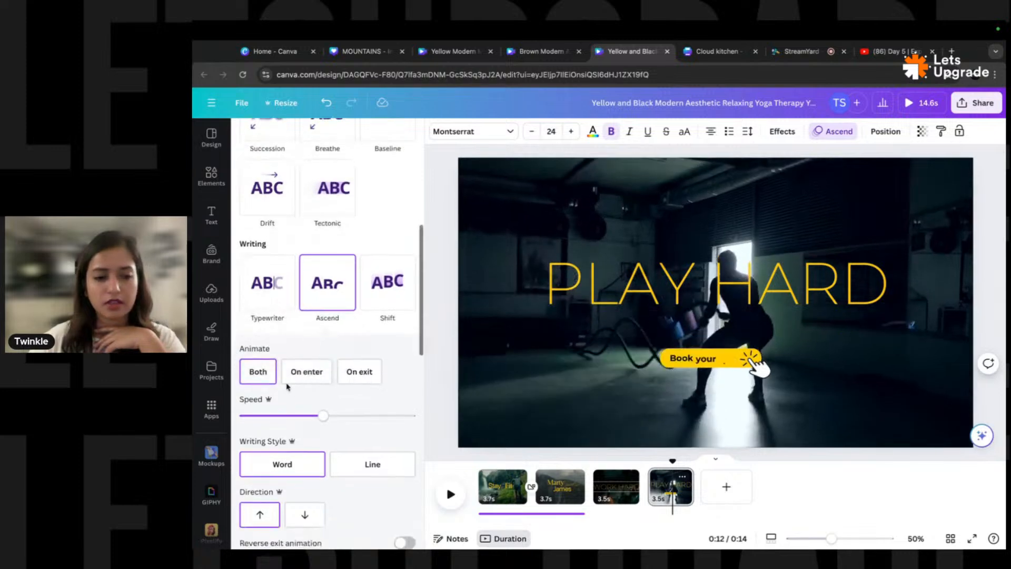
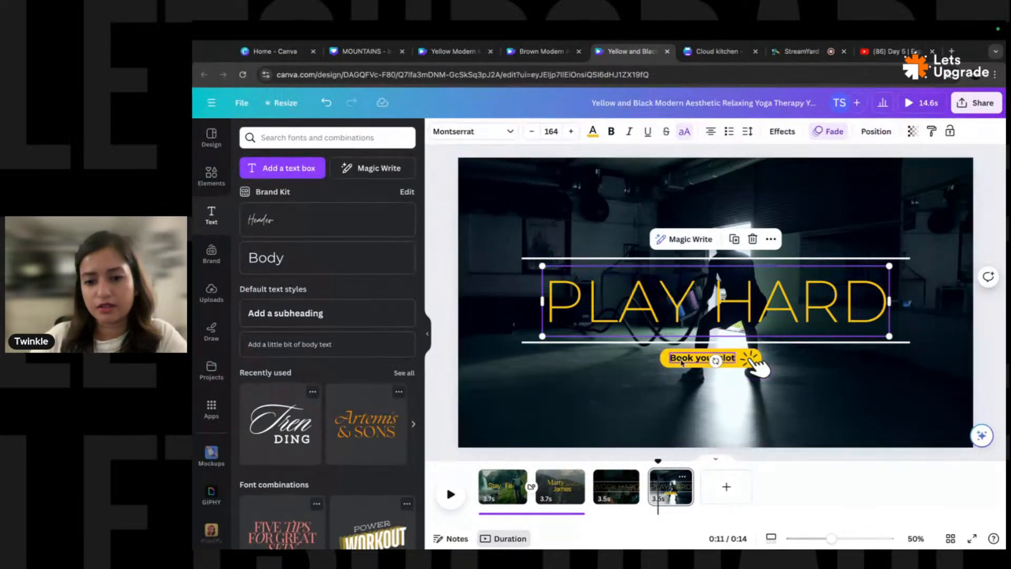
- Finish editing the 'Book your slot' button text, then deselect it to view the PLAY HARD page
double_click(730, 361)
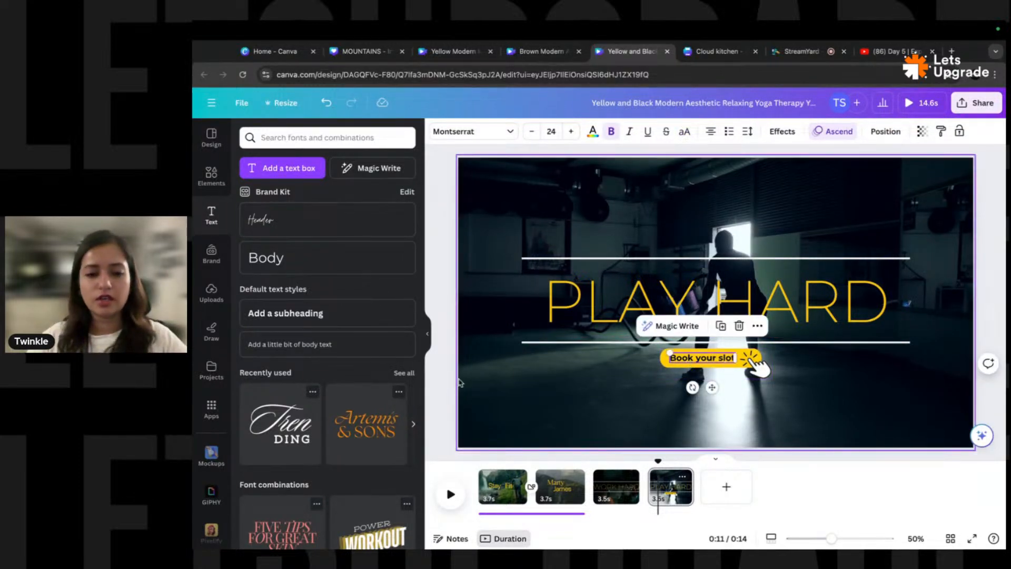
left_click(478, 367)
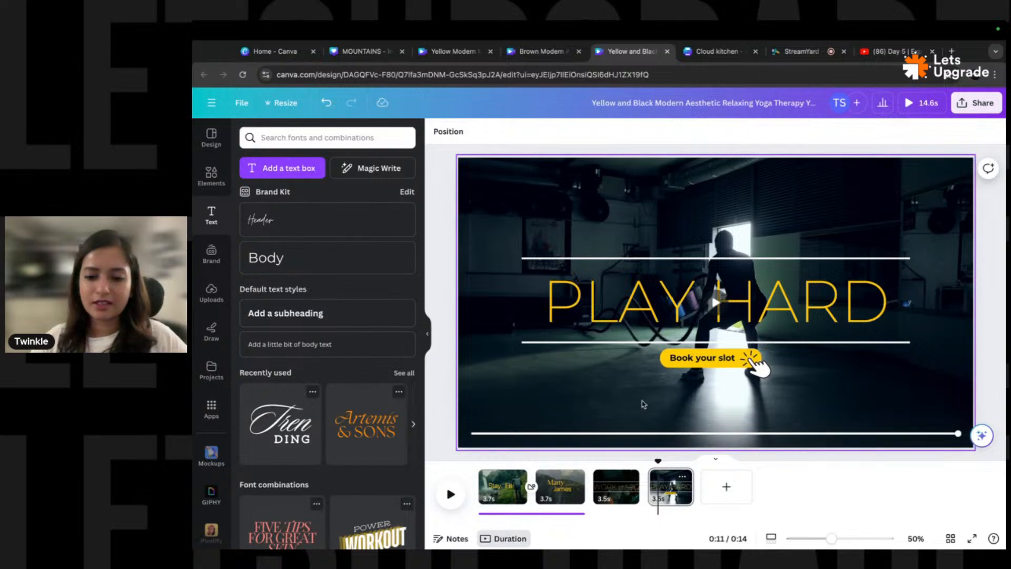
- Search Elements for 'gym' and filter the results to audio
left_click(211, 175)
left_click(402, 137)
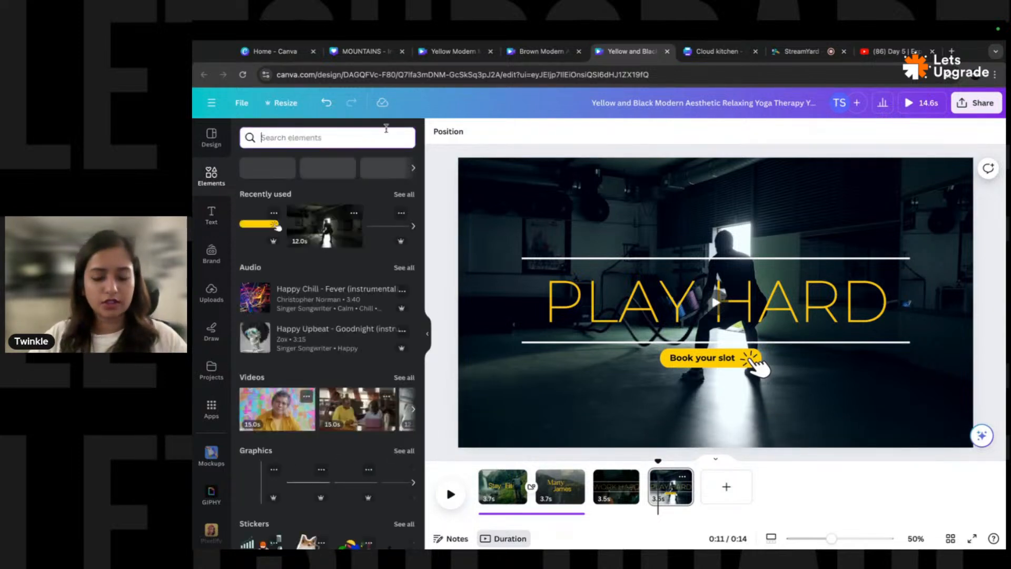
type("gym")
key("Return")
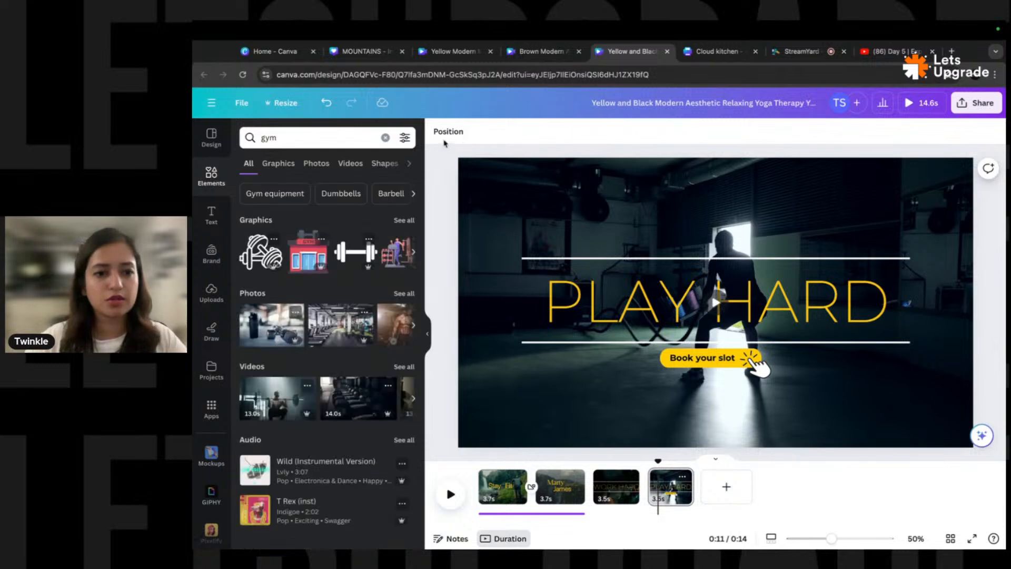
left_click(409, 164)
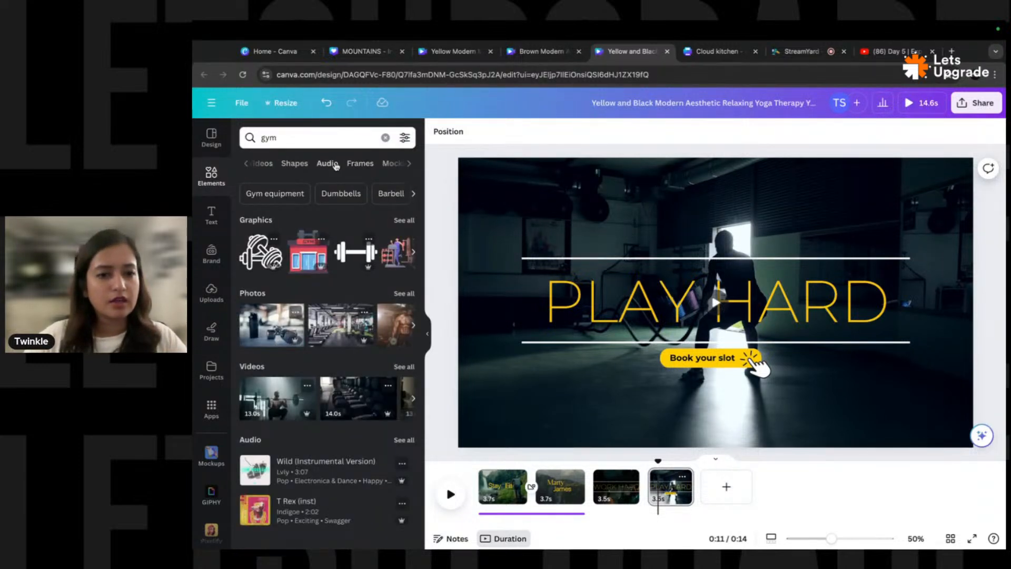
left_click(327, 163)
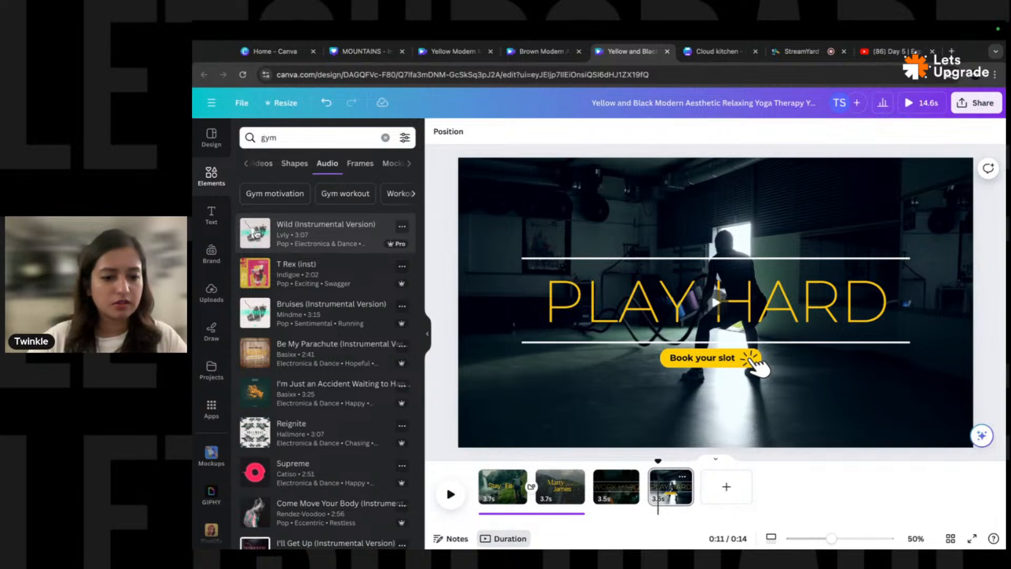
- Preview Wild and T Rex (inst), then add T Rex (inst) as music on the timeline
left_click(255, 236)
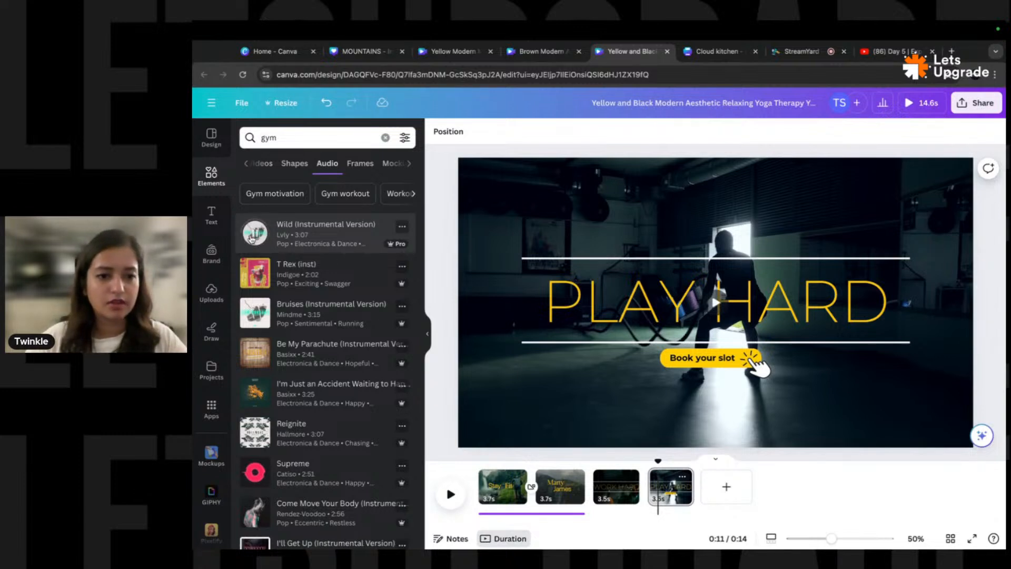
left_click(257, 236)
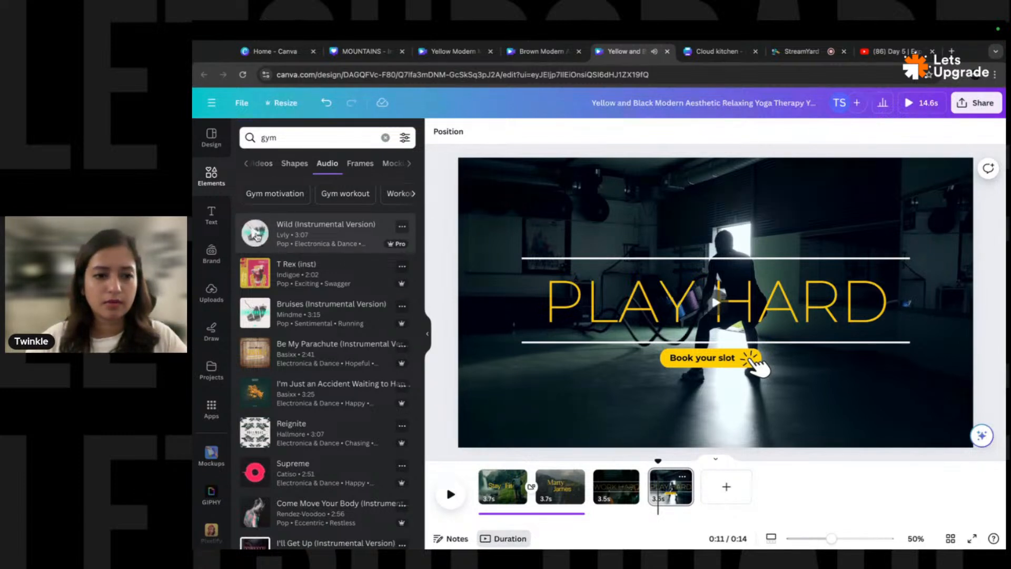
left_click(256, 273)
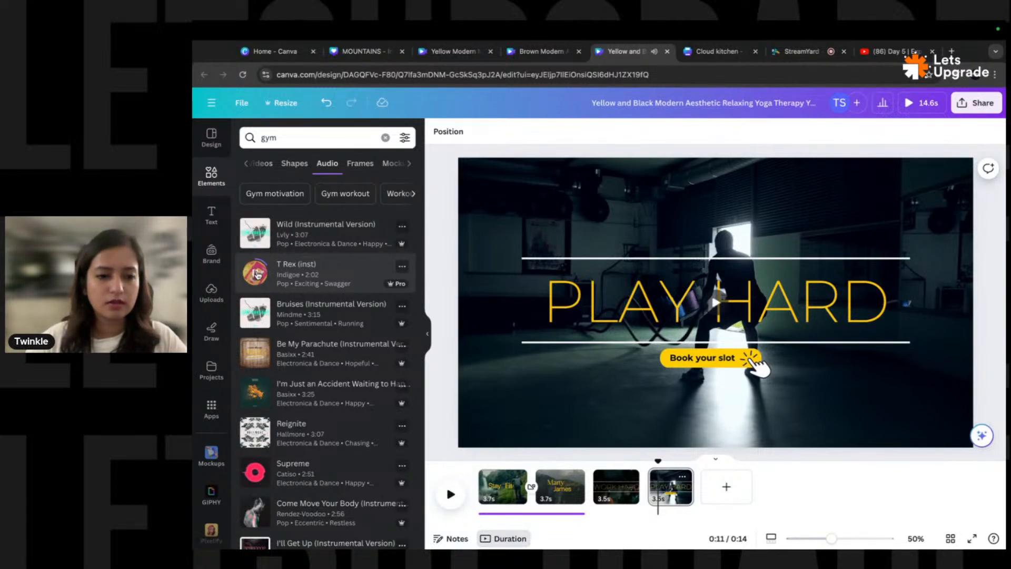
left_click(258, 274)
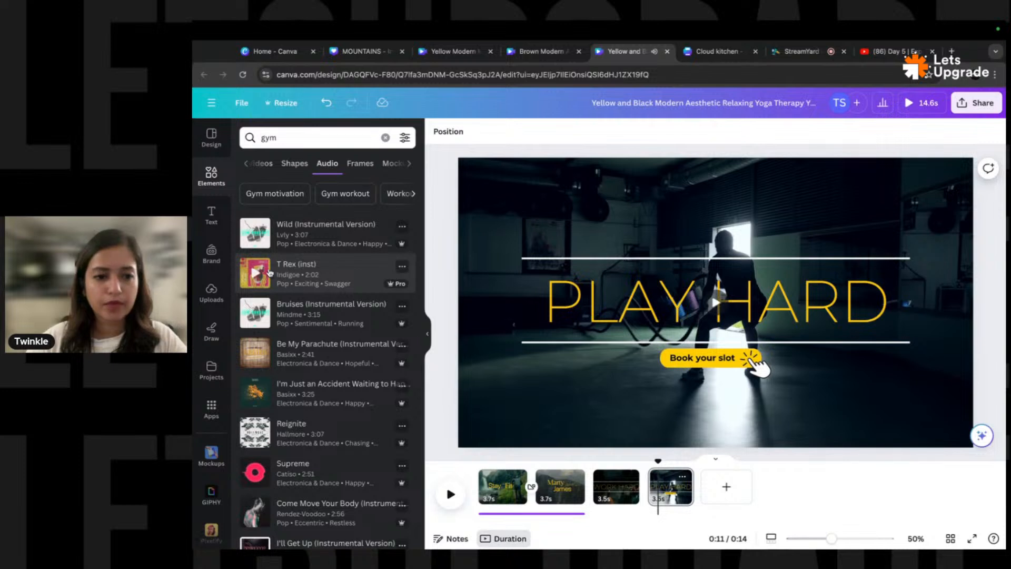
left_click_drag(269, 271, 592, 507)
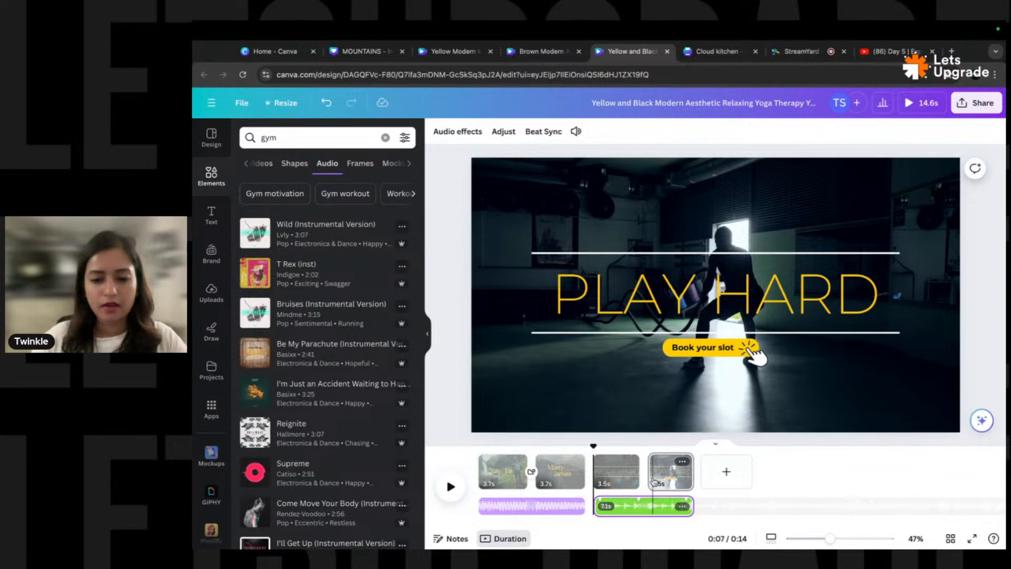
left_click(622, 471)
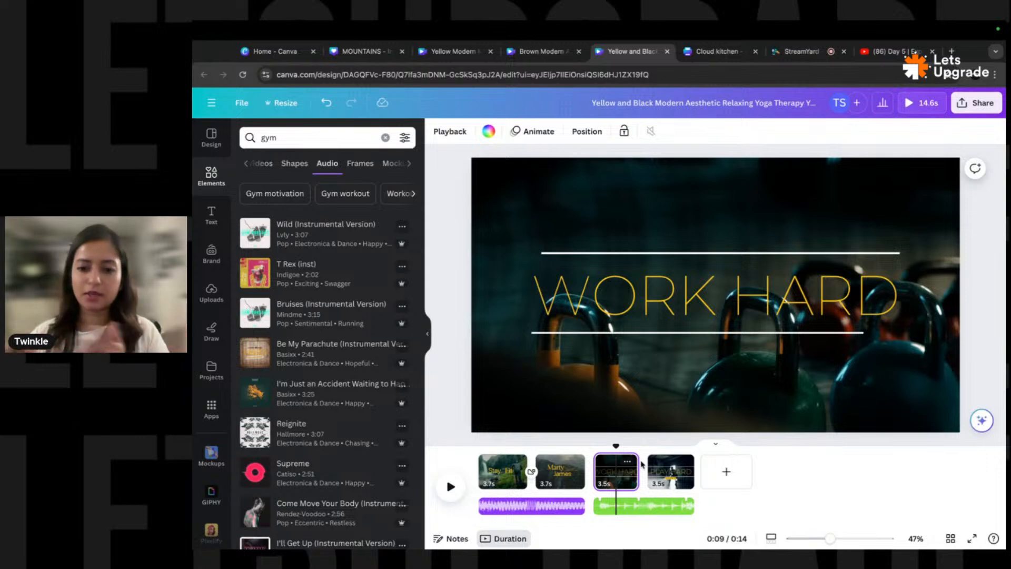
- Add a Stack transition after the WORK HARD page, direction down, 1.7 seconds long
right_click(608, 472)
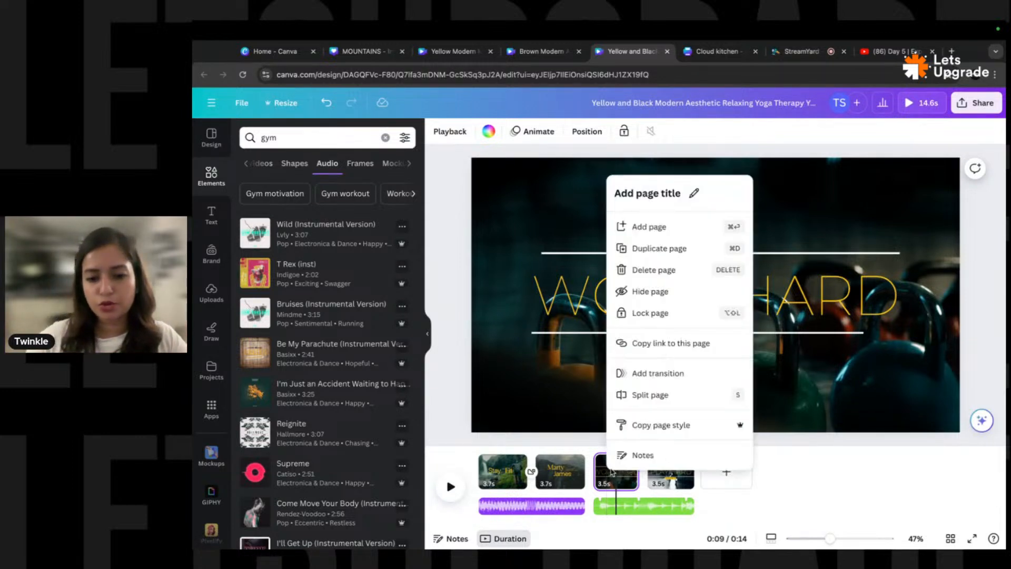
left_click(659, 374)
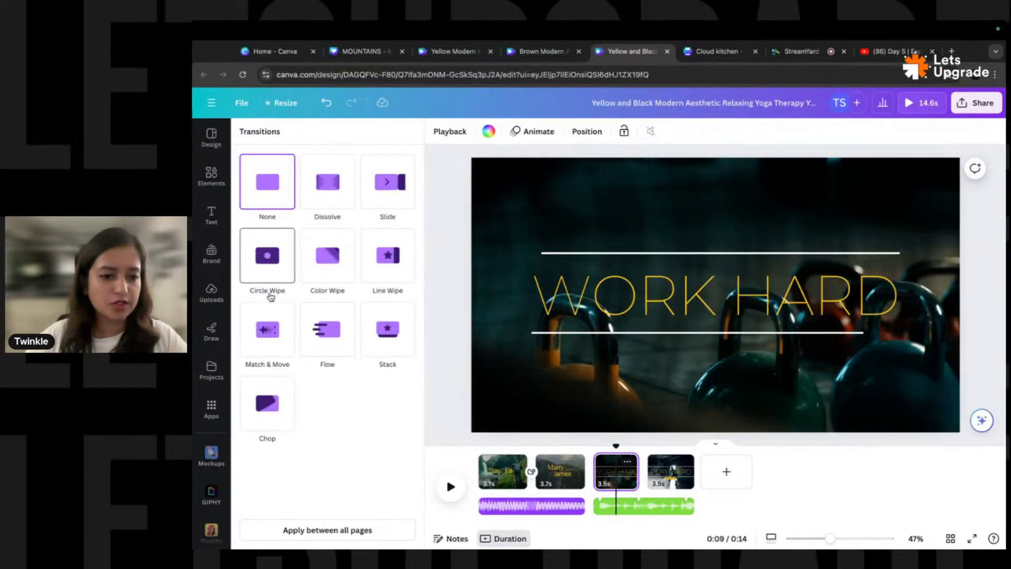
left_click(338, 335)
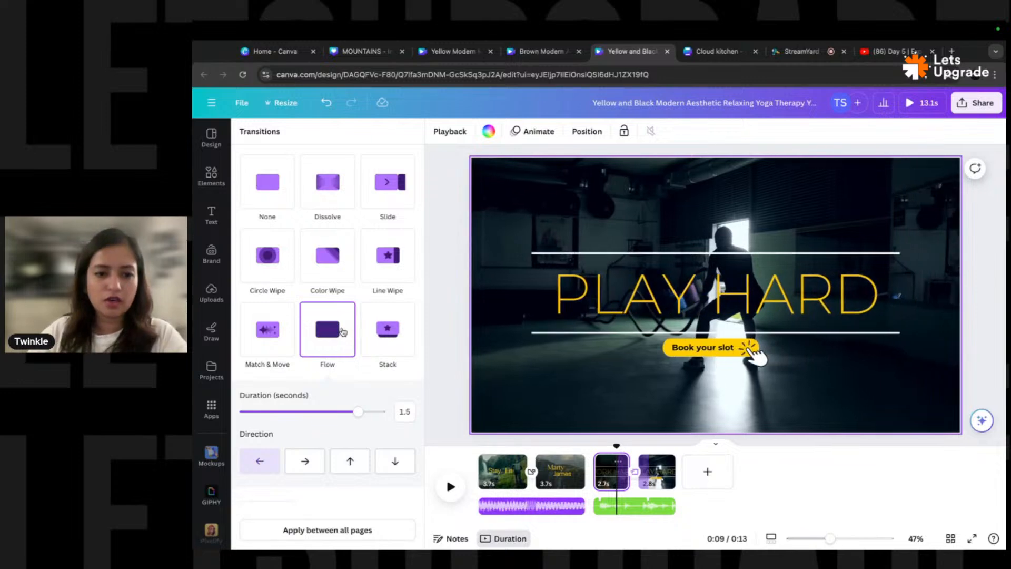
left_click(395, 333)
scroll(334, 418, "down", 2)
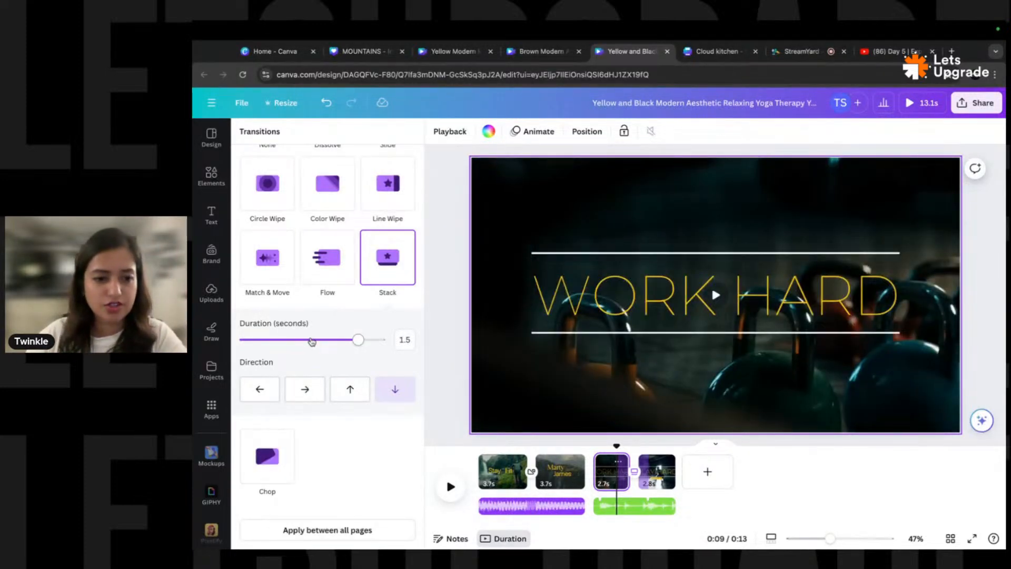
left_click_drag(372, 343, 377, 343)
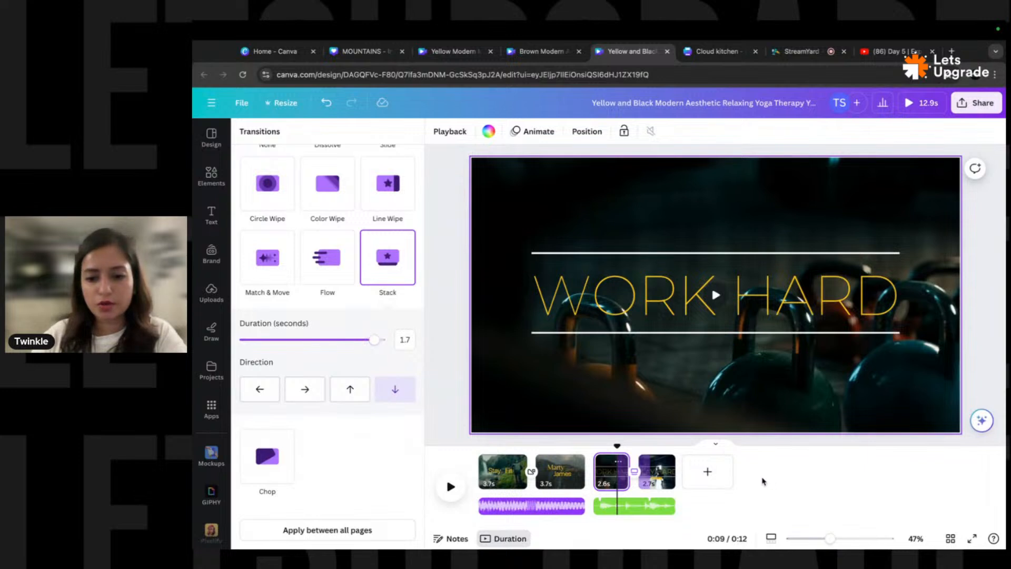
- Give the T Rex music track a 0.3-second fade-in and fade-out
left_click(641, 508)
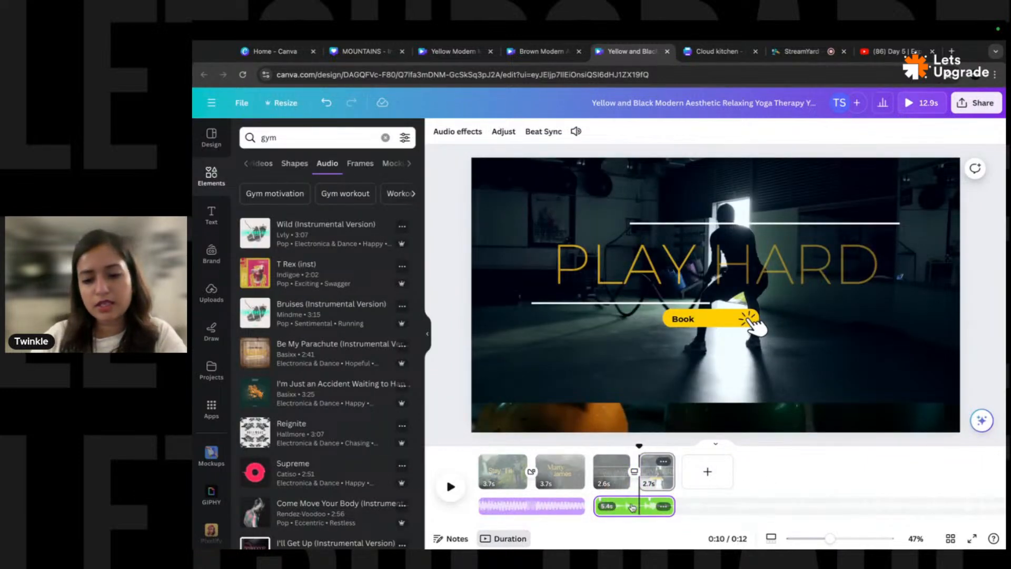
left_click(453, 134)
left_click_drag(246, 178, 260, 178)
left_click_drag(246, 220, 260, 220)
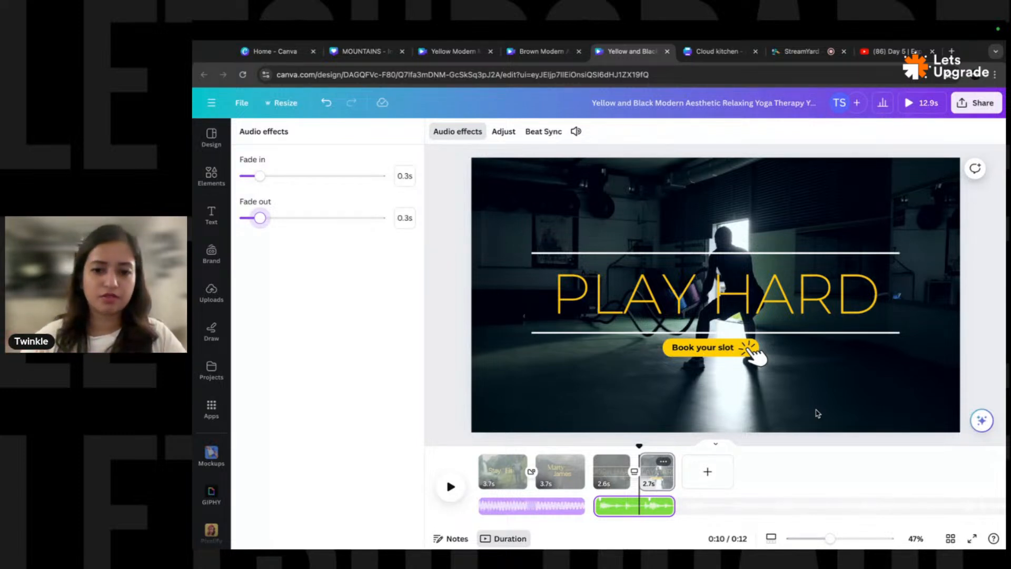
- Shift the T Rex song so a different section plays under the clips
left_click(507, 132)
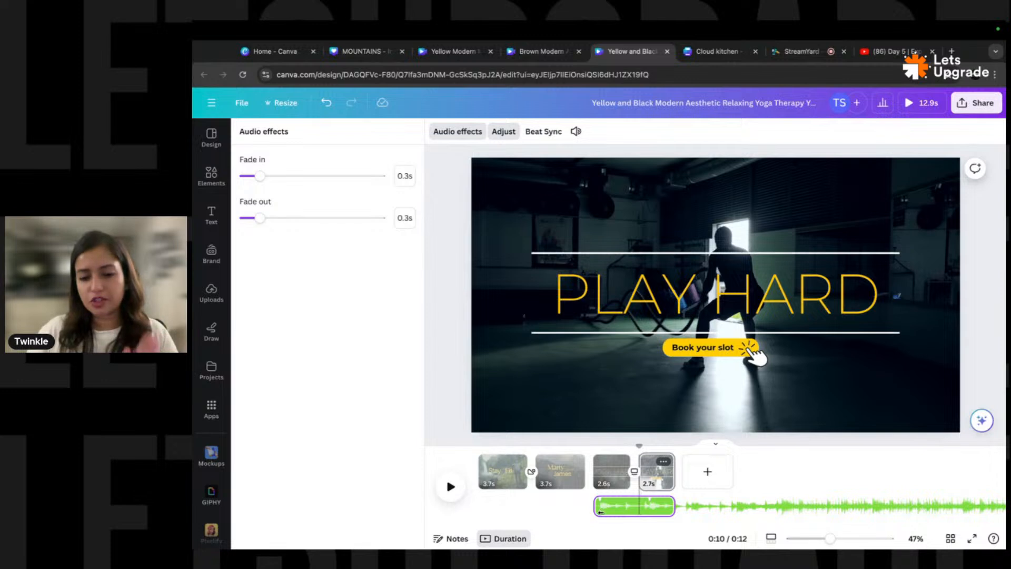
mouse_move(709, 506)
left_mouse_down()
mouse_move(622, 508)
mouse_move(706, 514)
left_mouse_up()
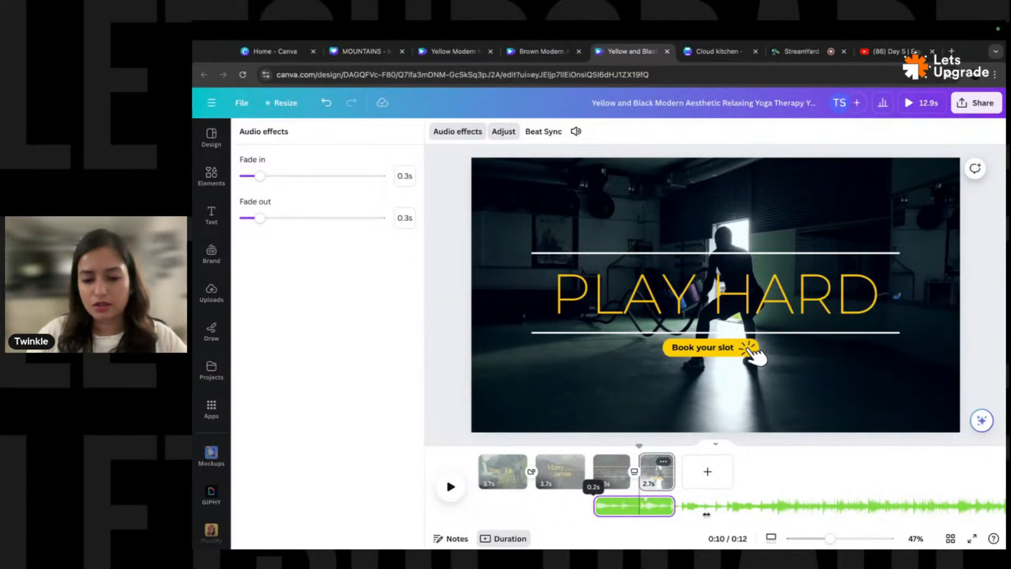
left_click_drag(706, 514, 705, 511)
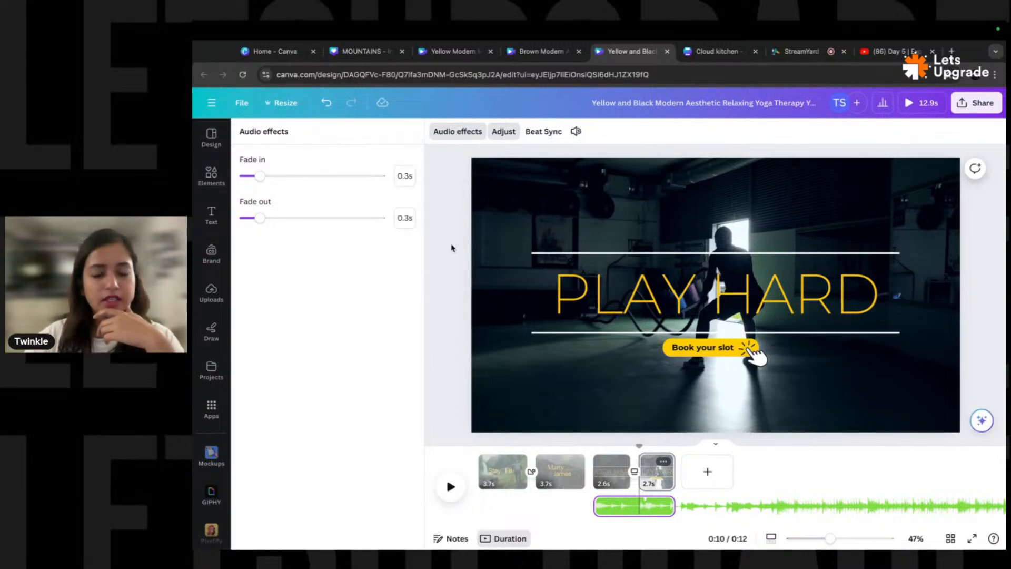
left_click(674, 477)
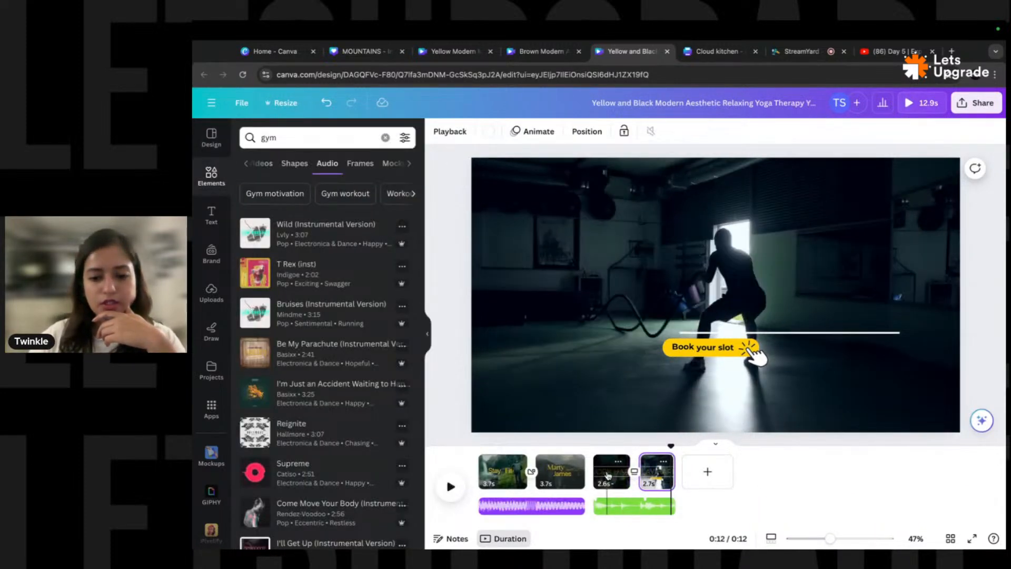
left_click(607, 471)
left_click(686, 469)
left_click_drag(706, 476, 609, 454)
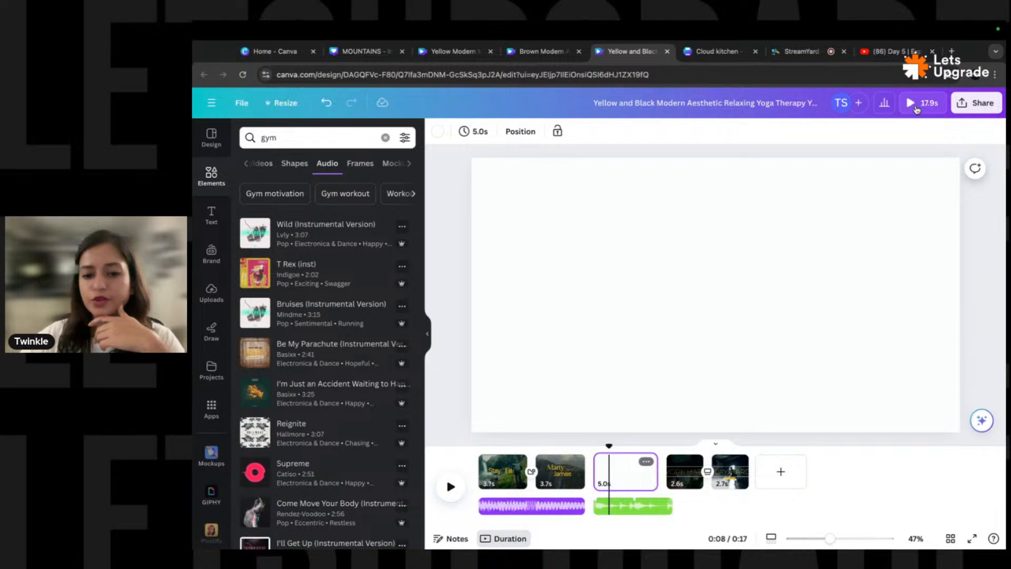
- Move the music back under the last two clips and play a full-screen preview
left_click(672, 508)
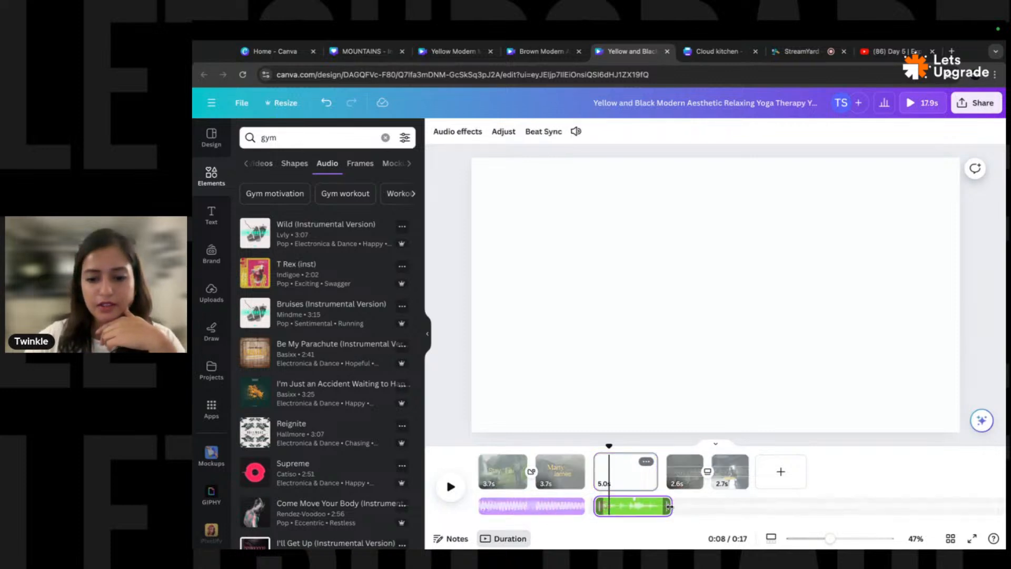
left_click_drag(630, 506, 698, 506)
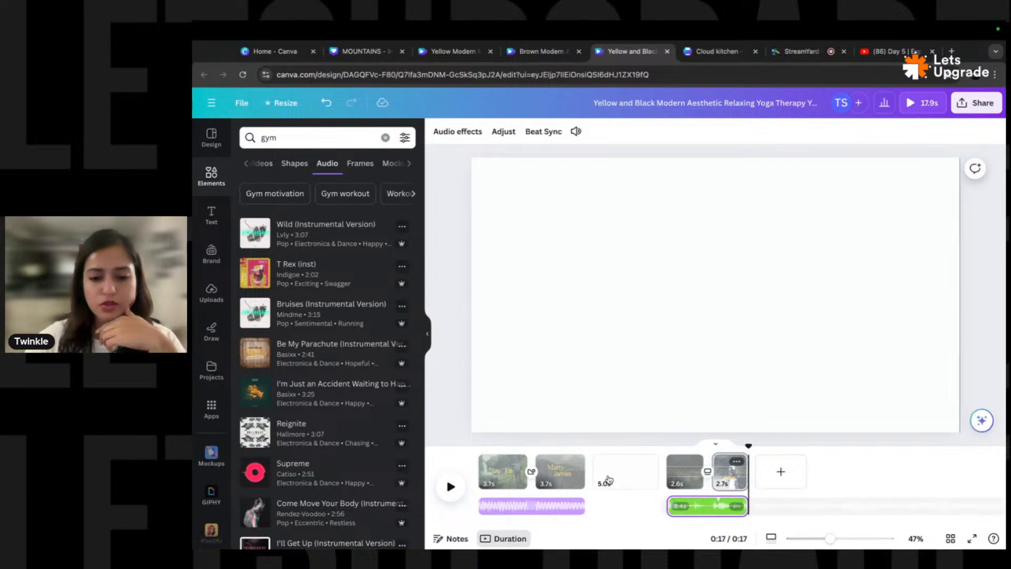
left_click(621, 471)
left_click(924, 104)
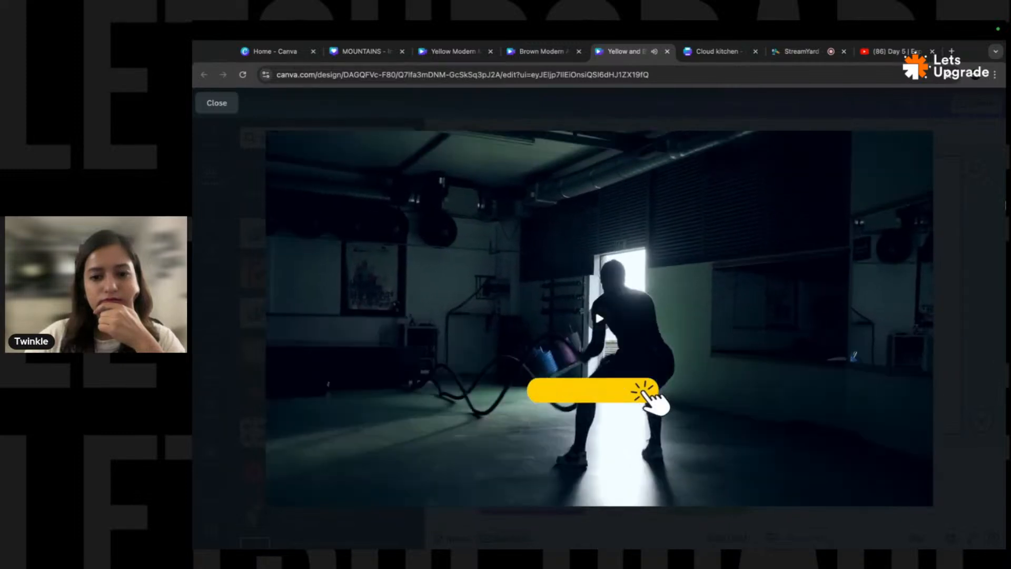
- Shift the music track so a later section of the song plays
left_click(217, 103)
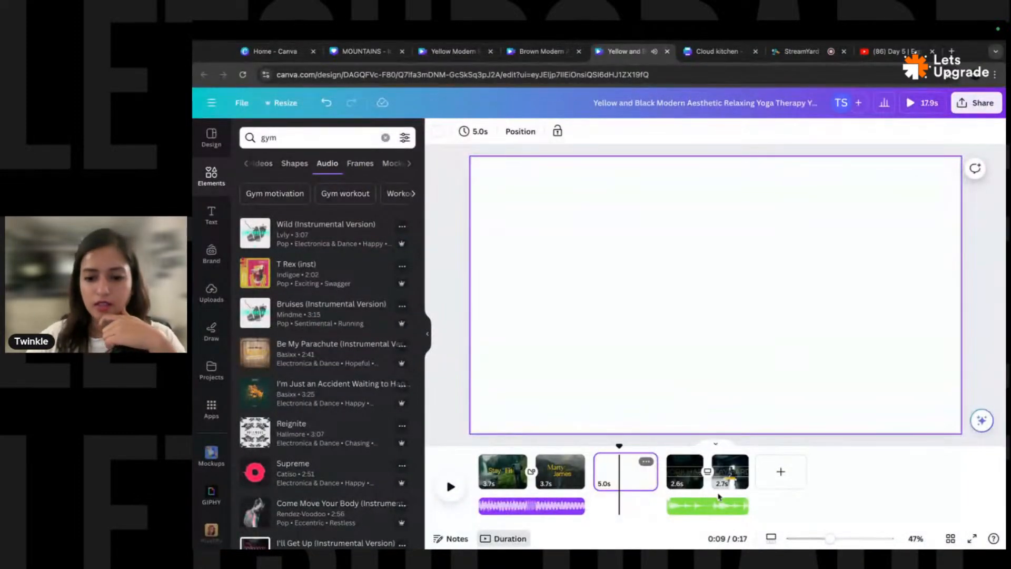
left_click(710, 507)
left_click(721, 506)
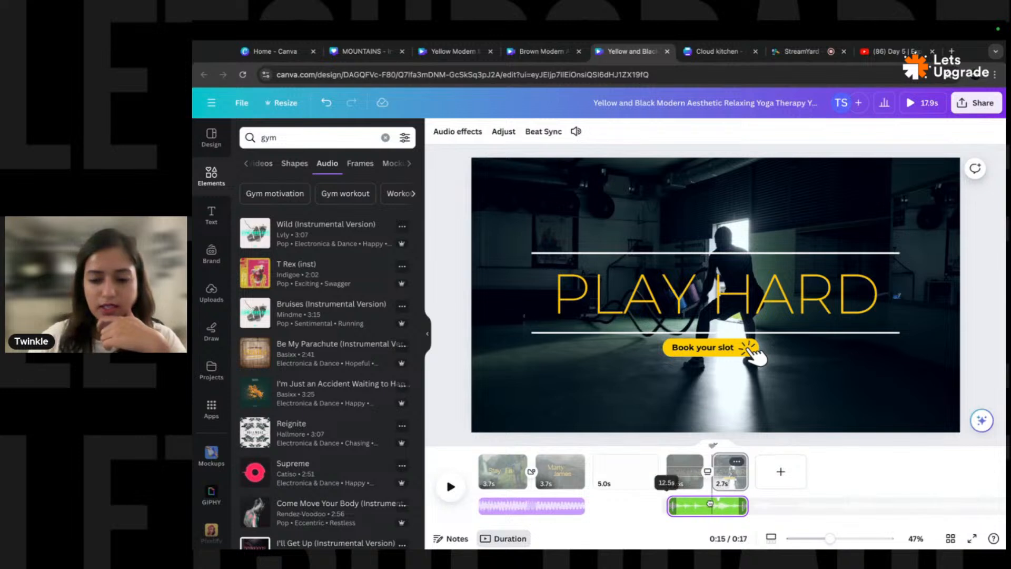
left_click(510, 135)
left_click_drag(824, 511, 747, 510)
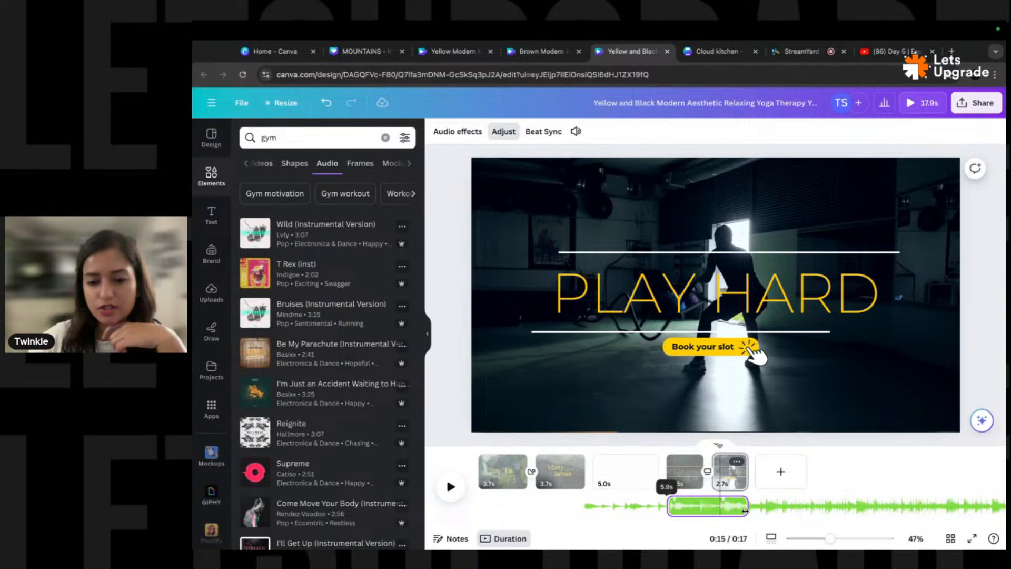
left_click(684, 474)
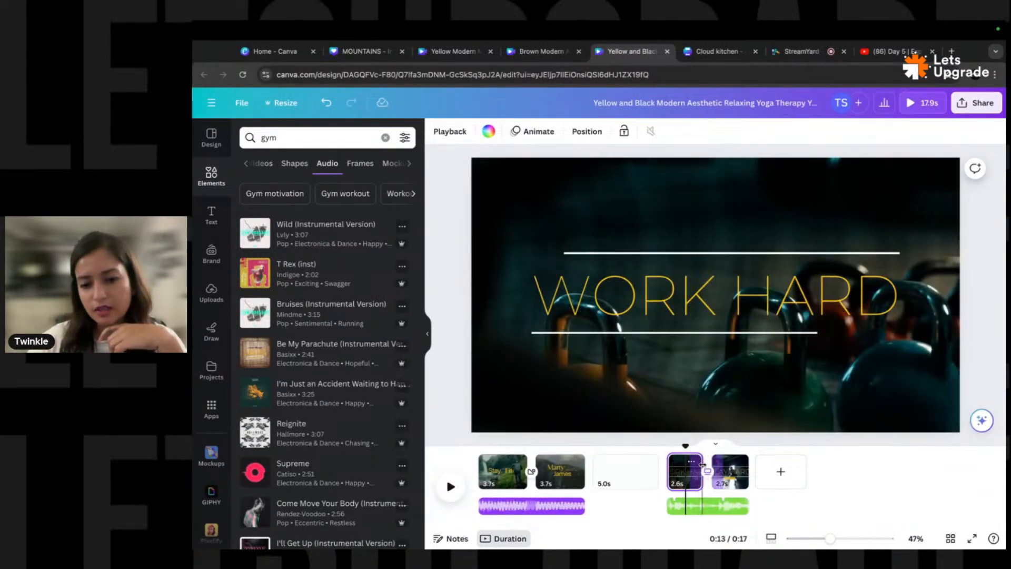
- Lengthen WORK HARD to 3.5 seconds and PLAY HARD to about 4.4 seconds
left_click_drag(700, 470, 719, 466)
left_click(738, 467)
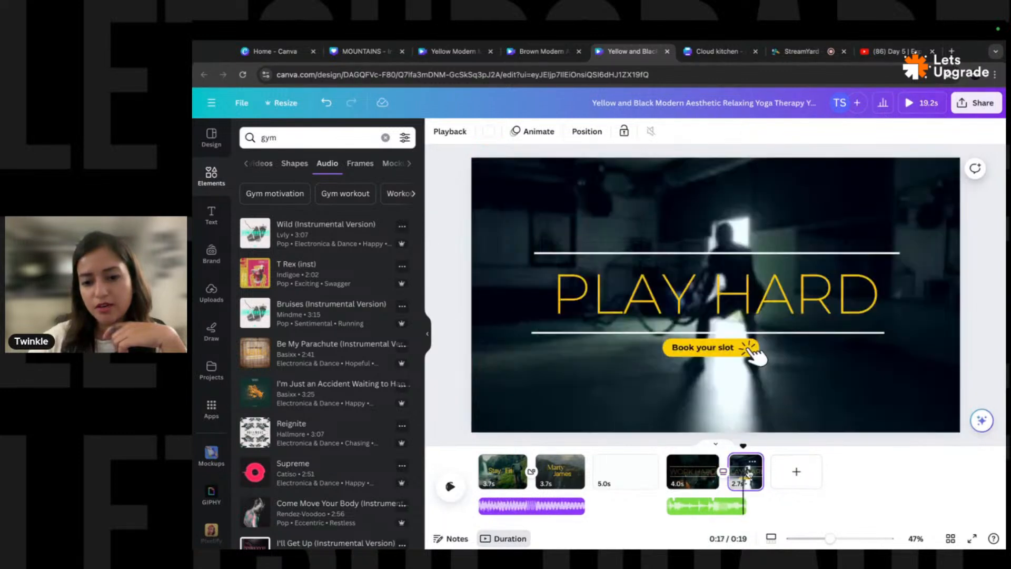
left_click_drag(764, 469, 781, 465)
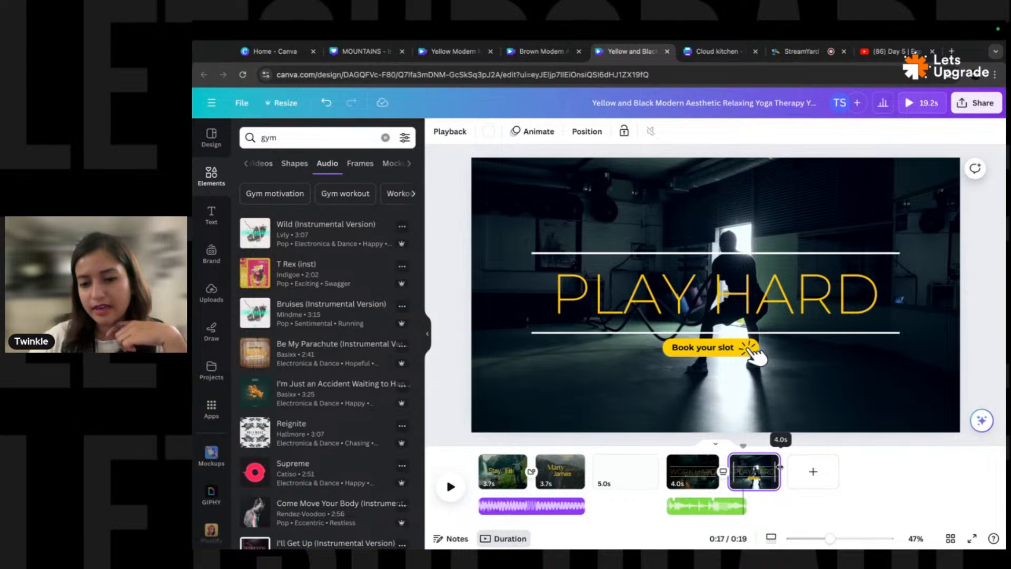
- Preview the 20-second reel full screen from the blank page onward
left_click_drag(743, 459, 622, 462)
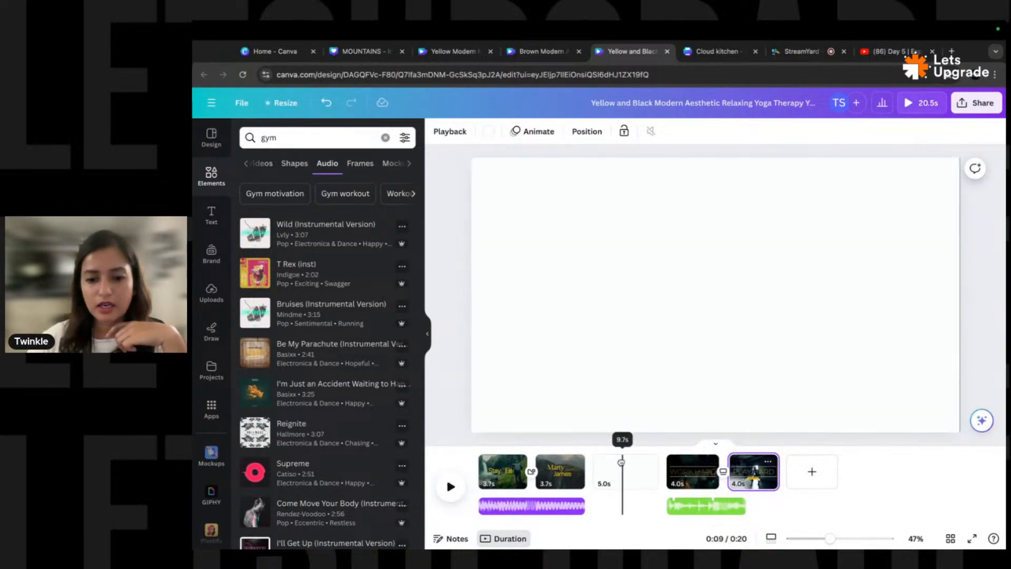
left_click(622, 462)
left_click(926, 99)
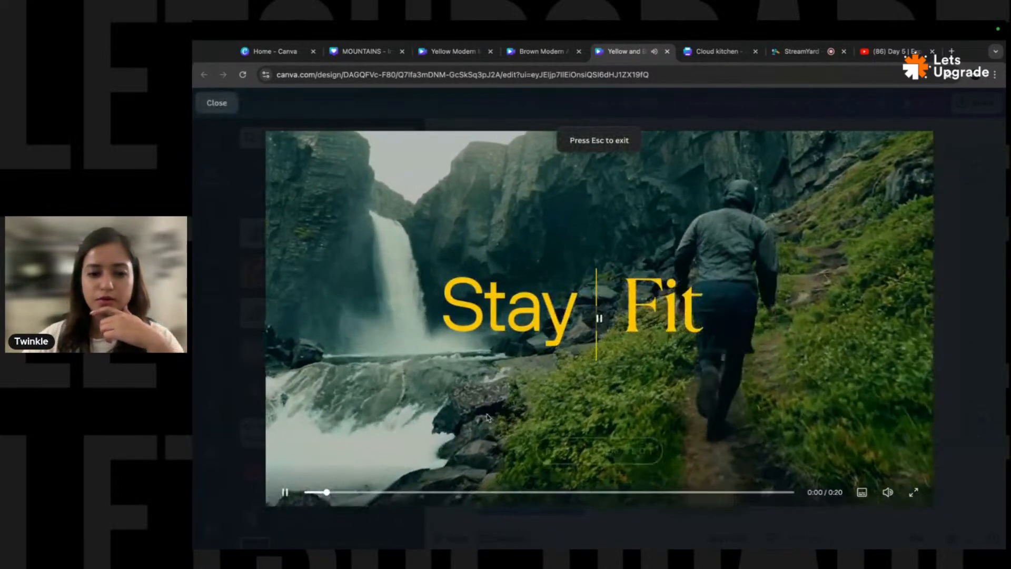
left_click(566, 492)
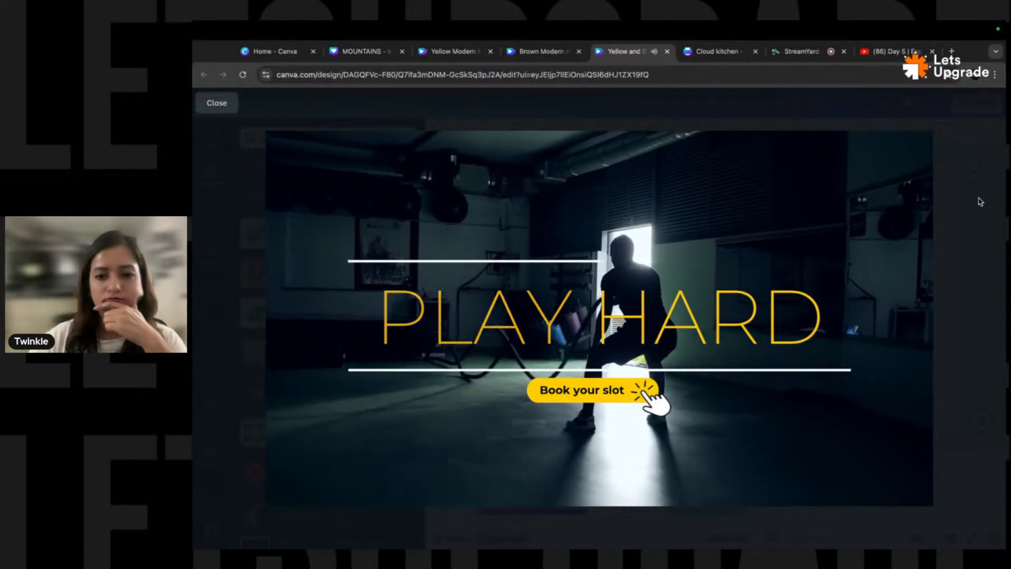
- Extend the green audio track to 8.0 seconds and set its fade-in to 0
left_click(217, 103)
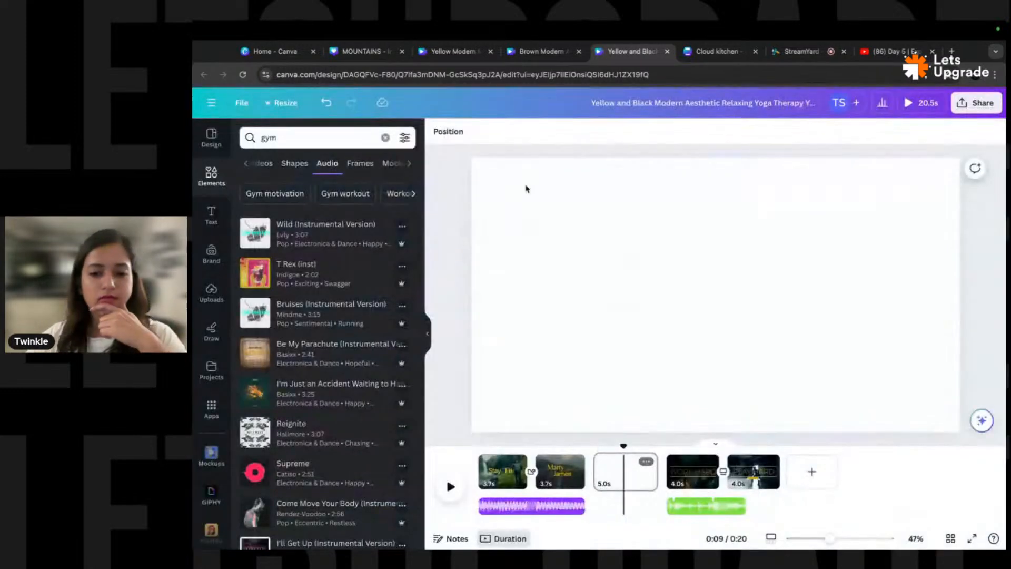
left_click(750, 507)
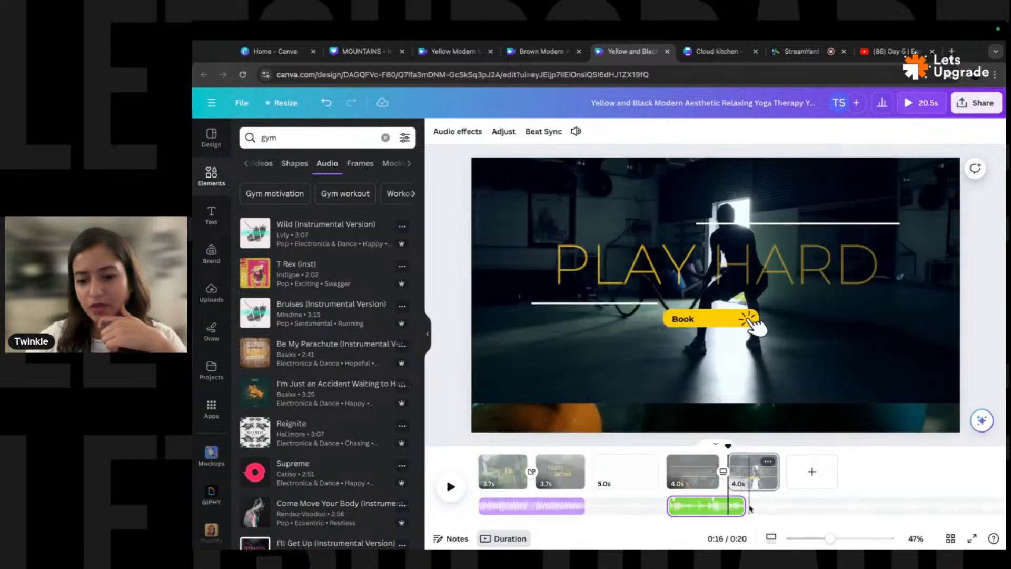
left_click_drag(742, 506, 775, 505)
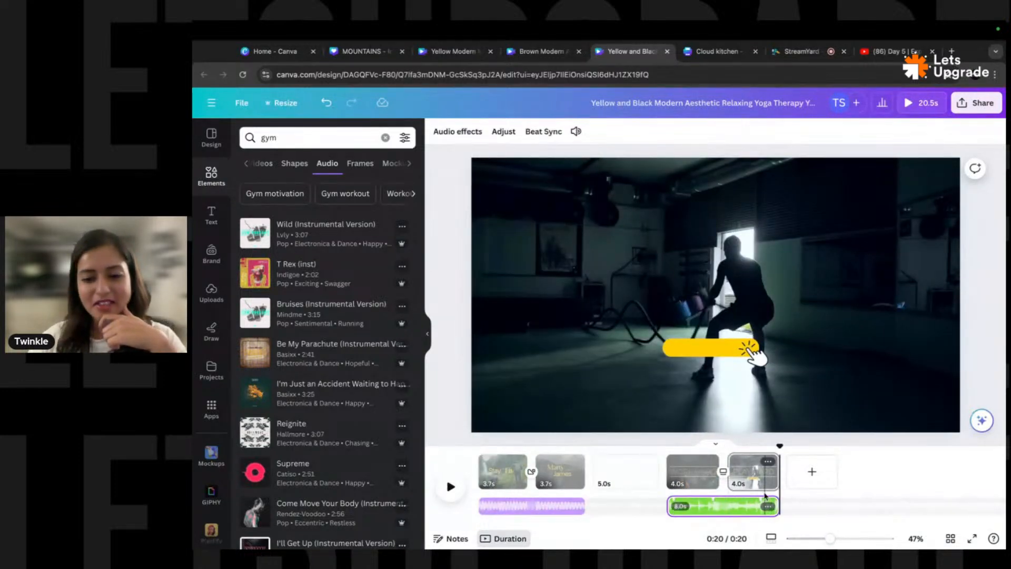
left_click(458, 132)
left_click(410, 222)
left_click(444, 302)
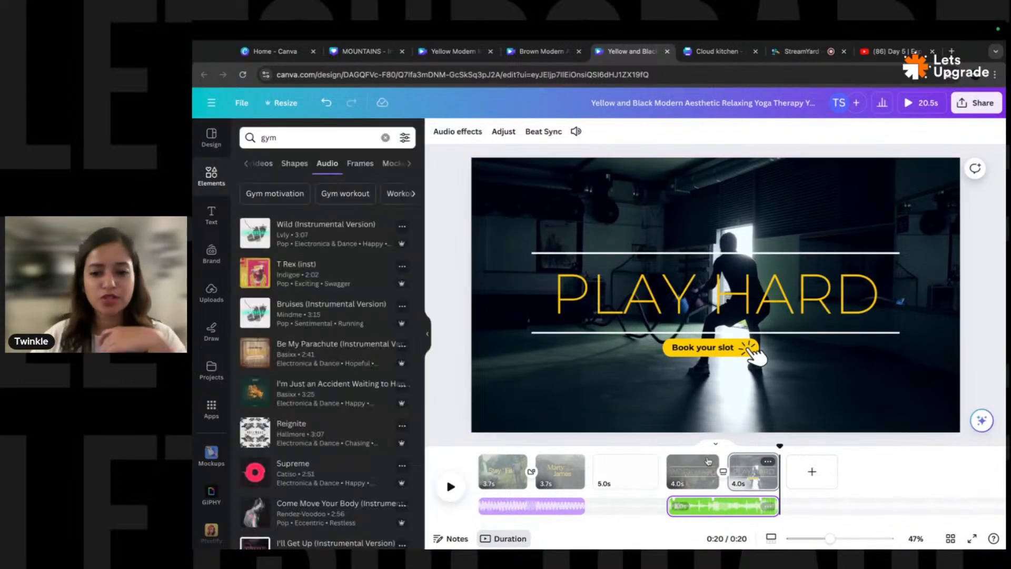
left_click(650, 472)
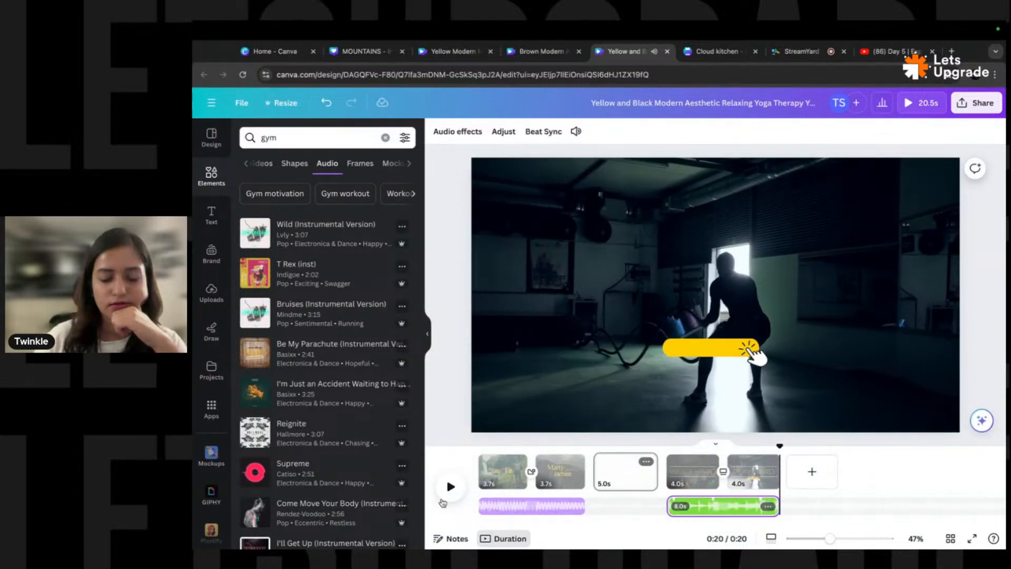
- Change the WORK HARD-to-PLAY HARD transition to Color Wipe
left_click(702, 474)
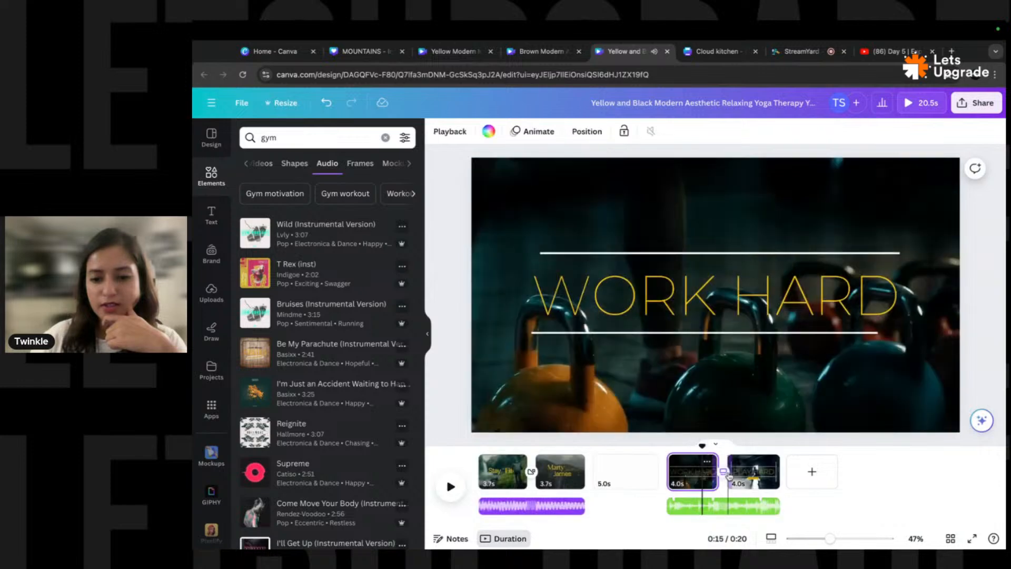
left_click(723, 471)
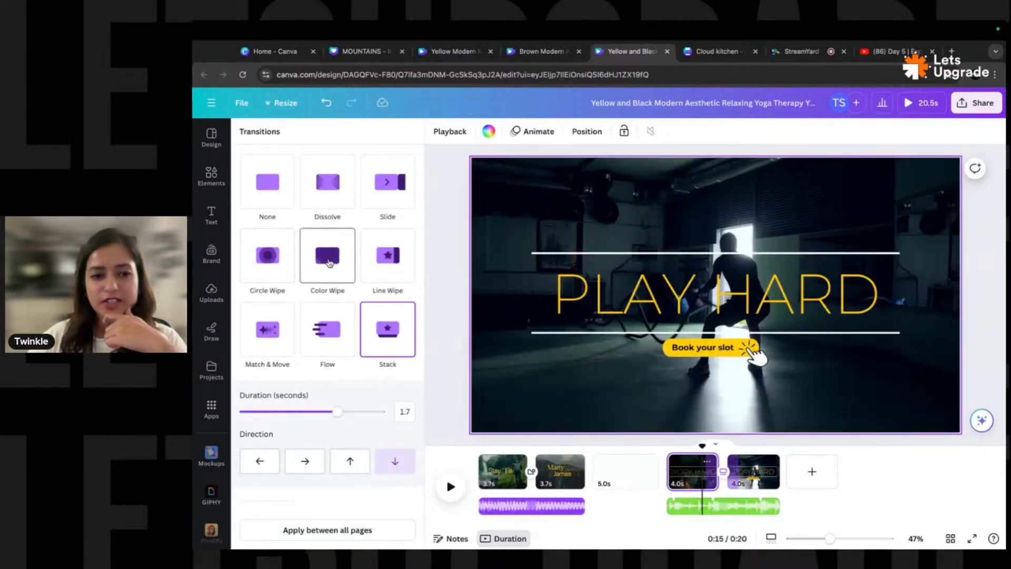
left_click(328, 262)
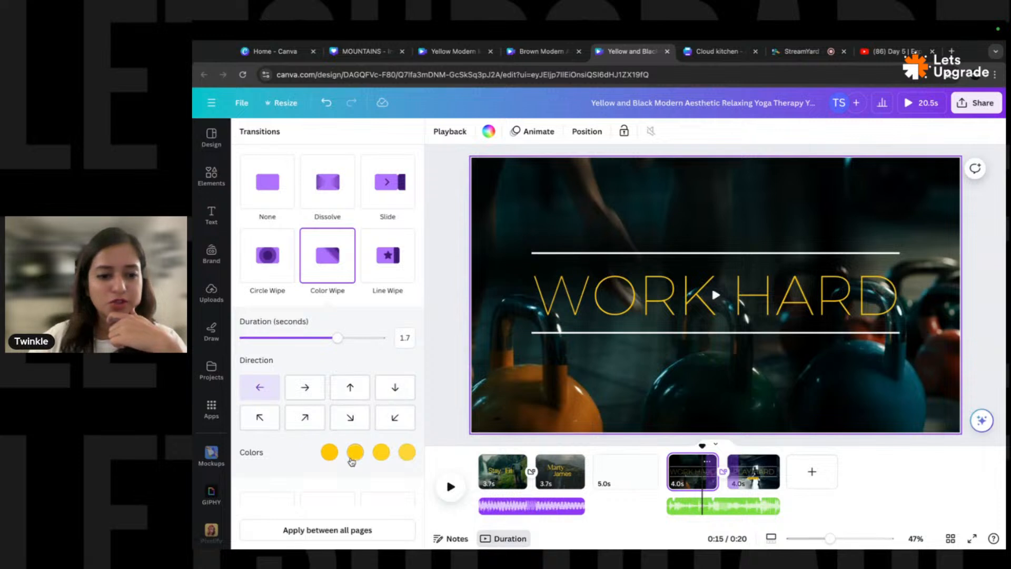
scroll(329, 456, "down", 3)
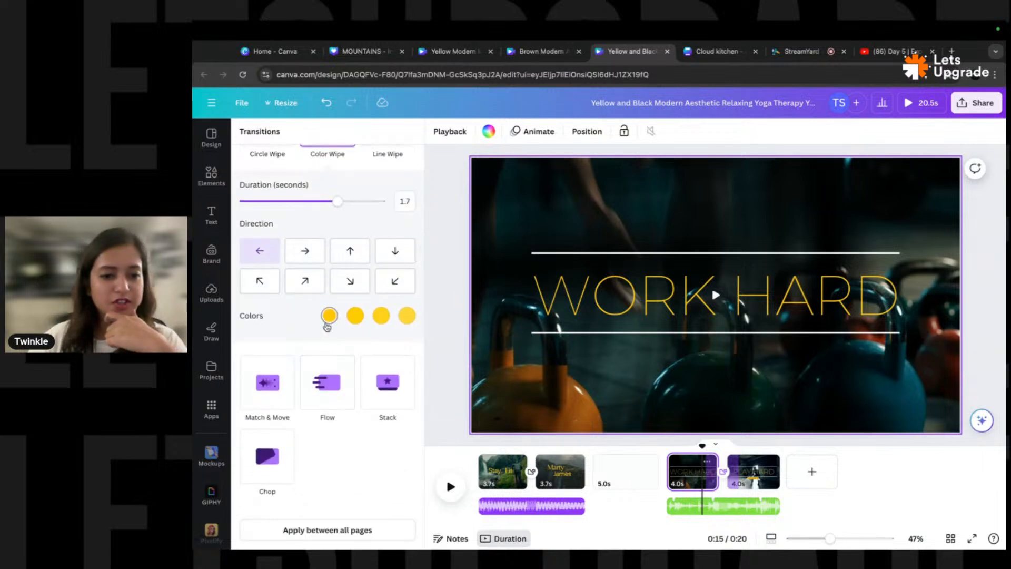
scroll(309, 343, "up", 1)
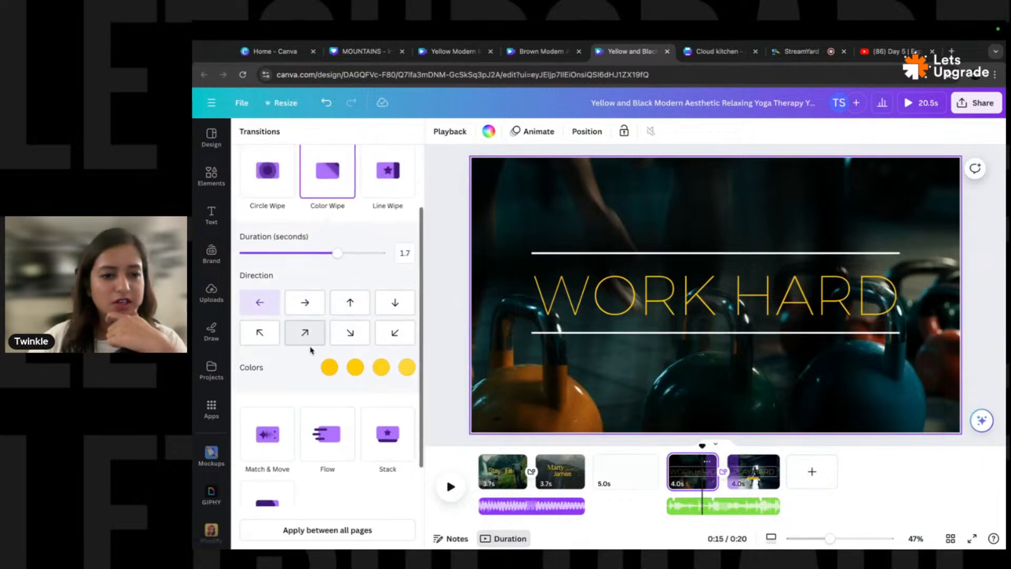
- Set the four wipe colours to dark, medium and light greens
left_click(329, 368)
left_click(294, 305)
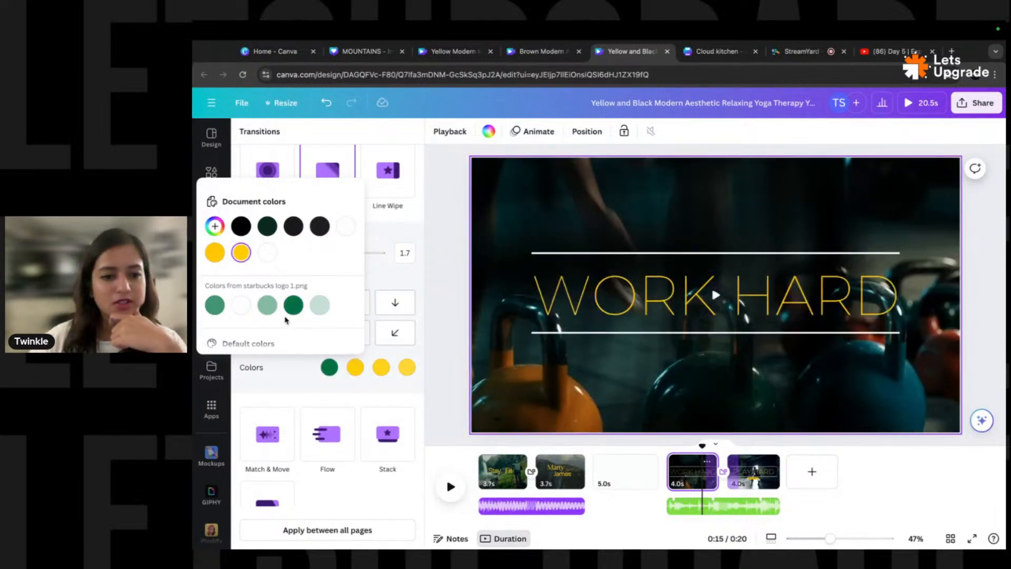
left_click(216, 305)
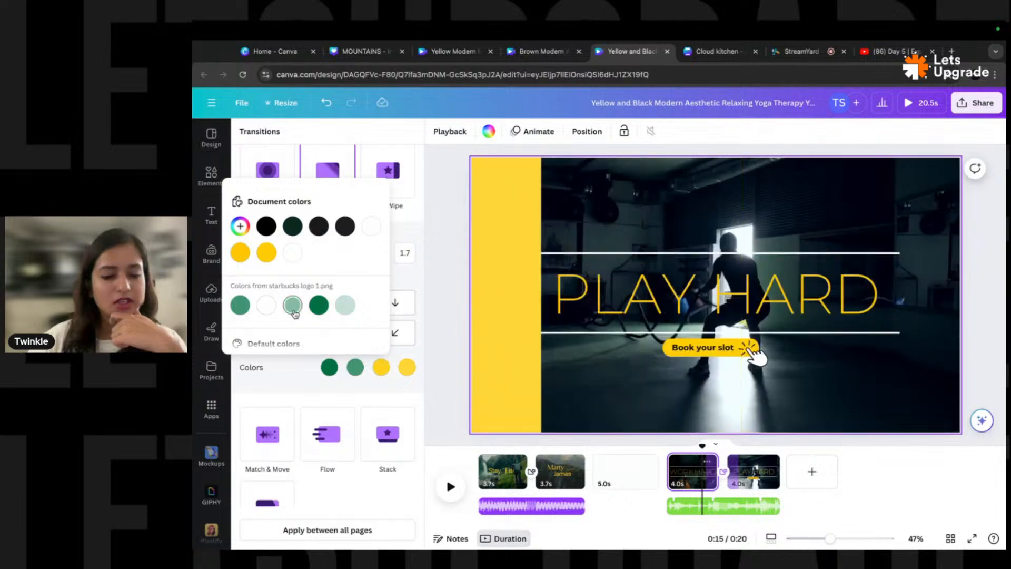
left_click(293, 305)
left_click(371, 305)
- Revise the wipe colours to black, dark green and medium green, replacing the yellow
left_click(331, 368)
left_click(244, 230)
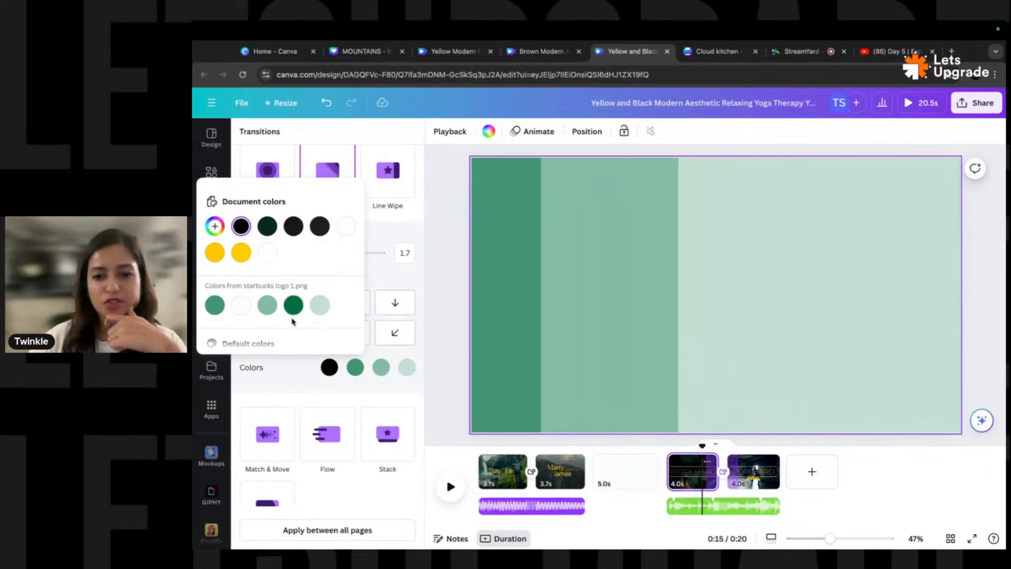
left_click(294, 305)
left_click(380, 368)
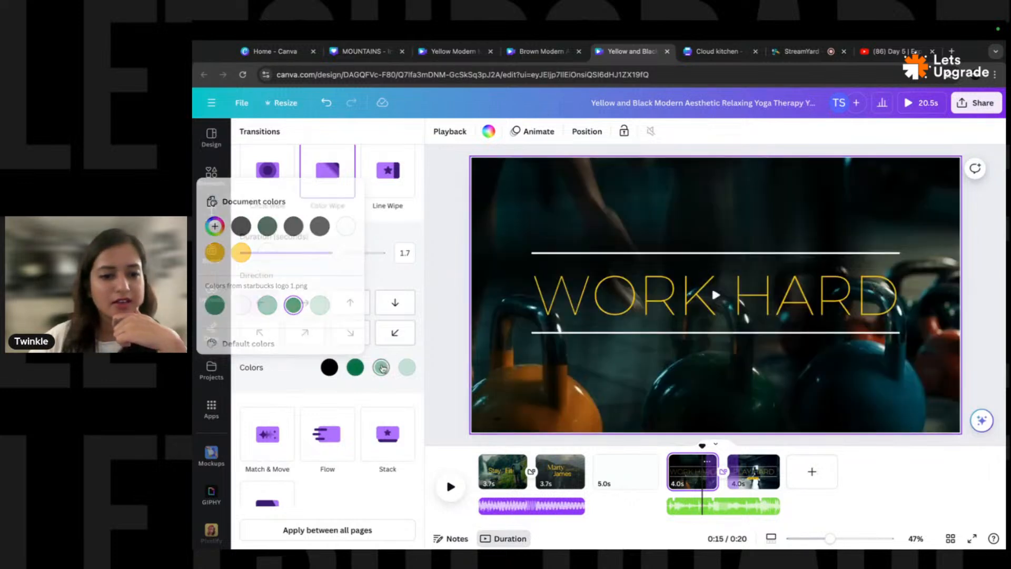
left_click(406, 367)
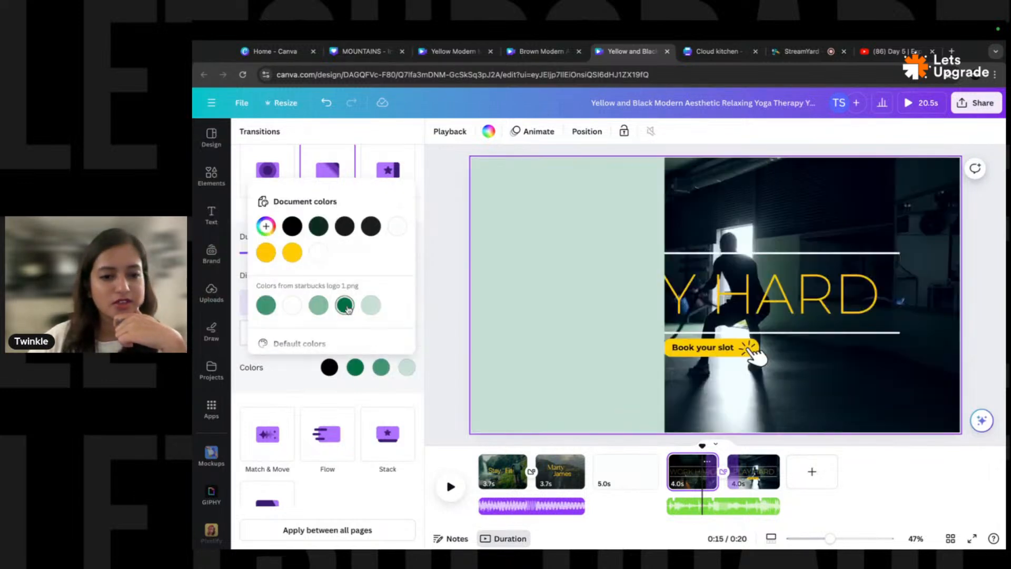
left_click(318, 304)
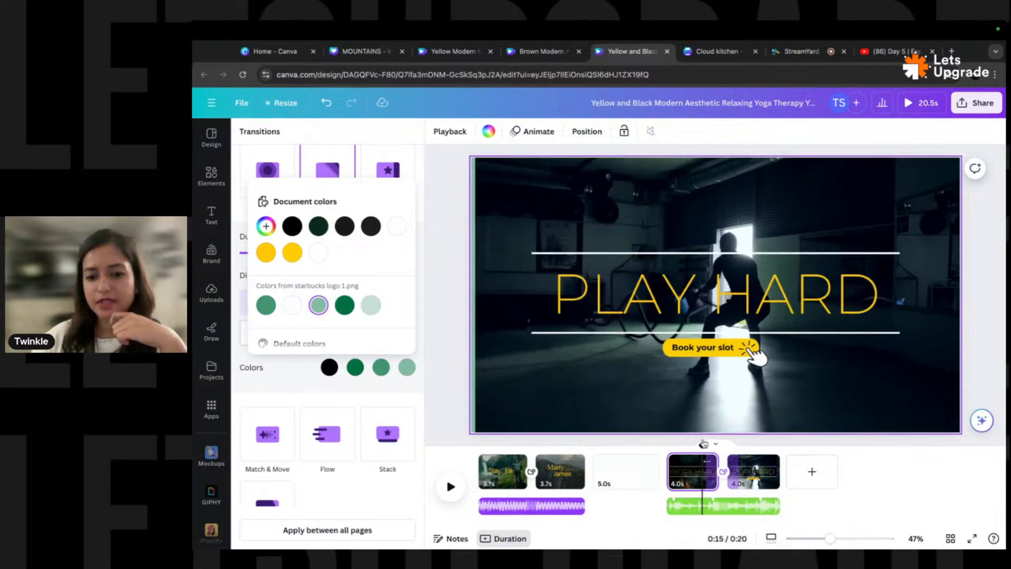
left_click(703, 446)
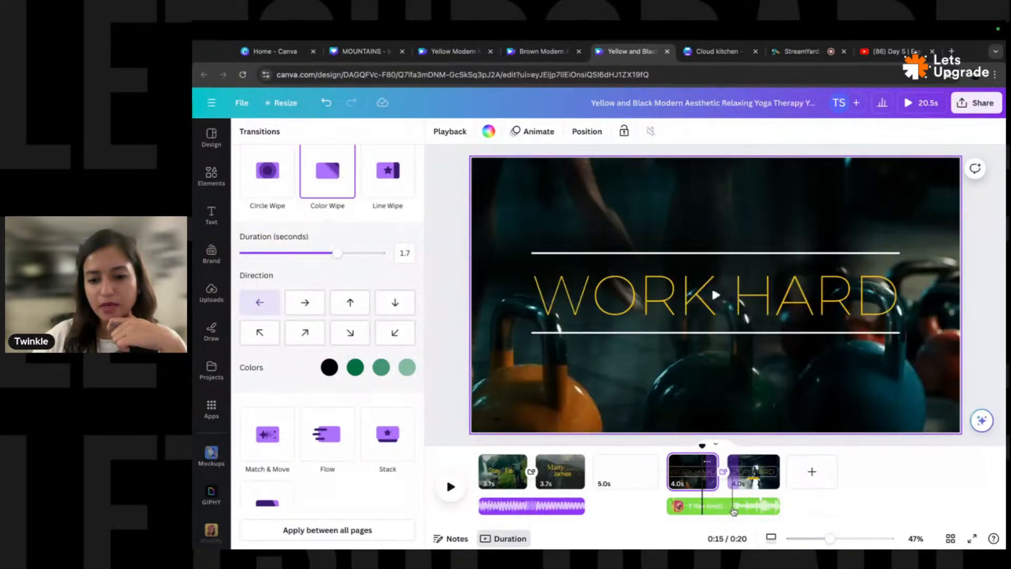
left_click(753, 504)
- Shift the 8.0s gym track to a later song section and play the reel from 12.5 seconds
double_click(745, 505)
left_click_drag(818, 507, 733, 504)
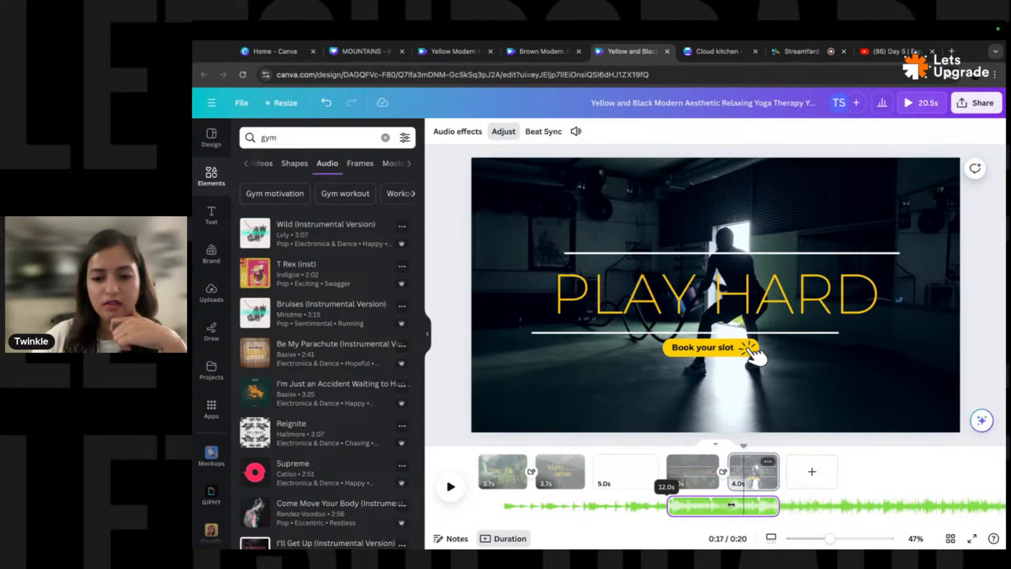
left_click(899, 474)
left_click_drag(743, 445, 658, 454)
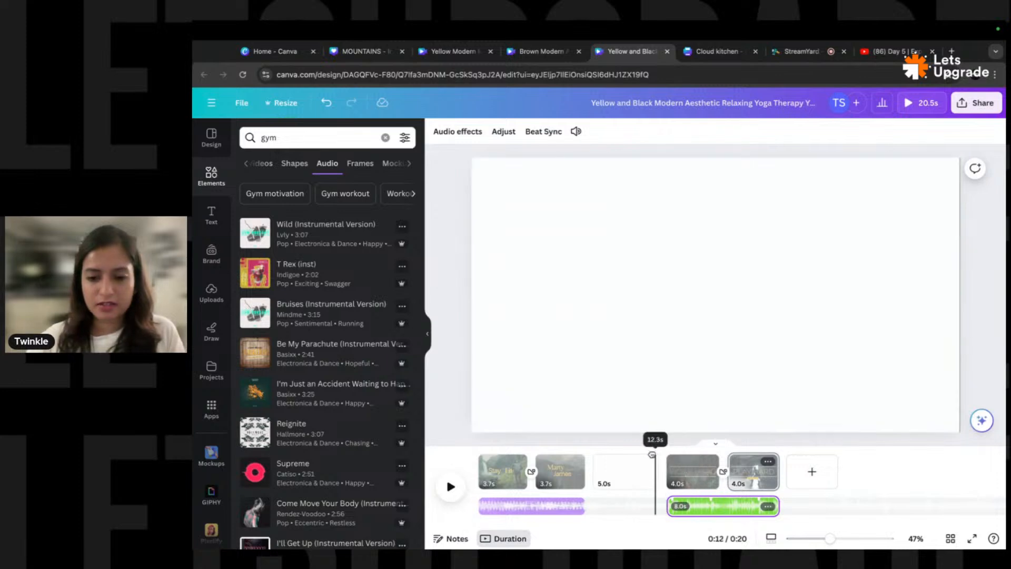
left_click(450, 486)
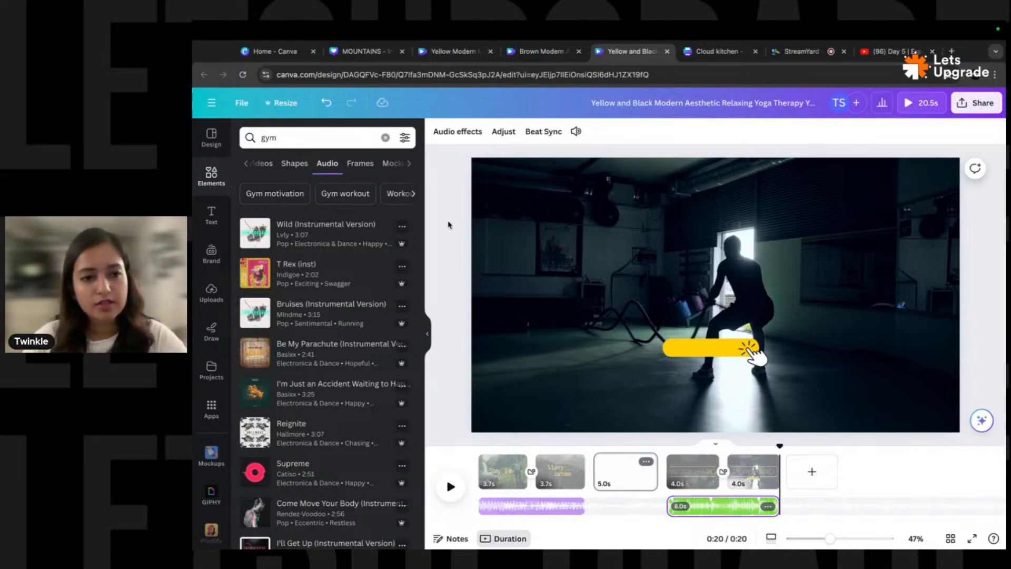
- From the Canva home page's Recent designs, open the five-page Yellow Modern Minimalism Summer Trends reel
left_click(270, 56)
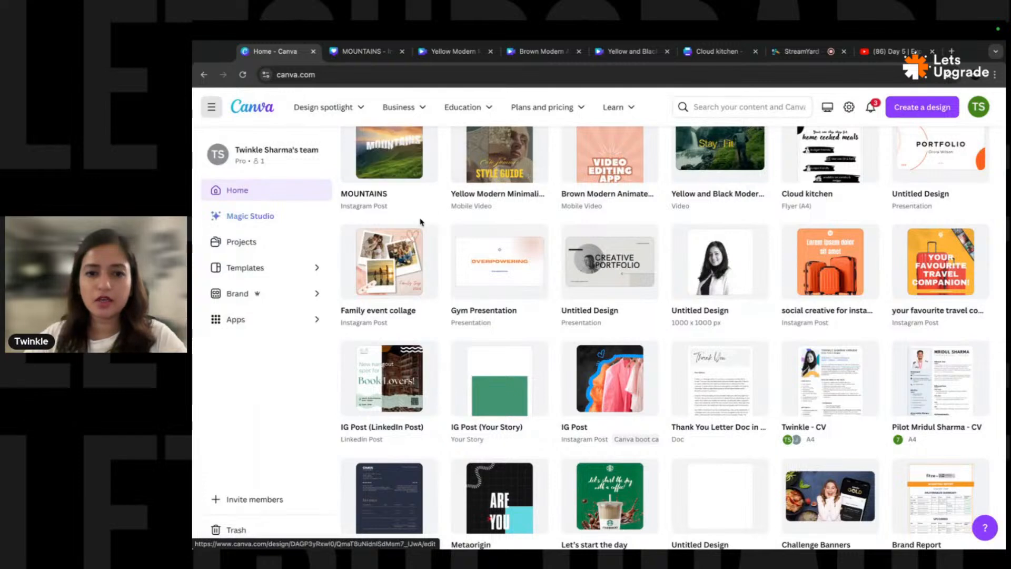
scroll(422, 221, "up", 10)
scroll(411, 200, "down", 4)
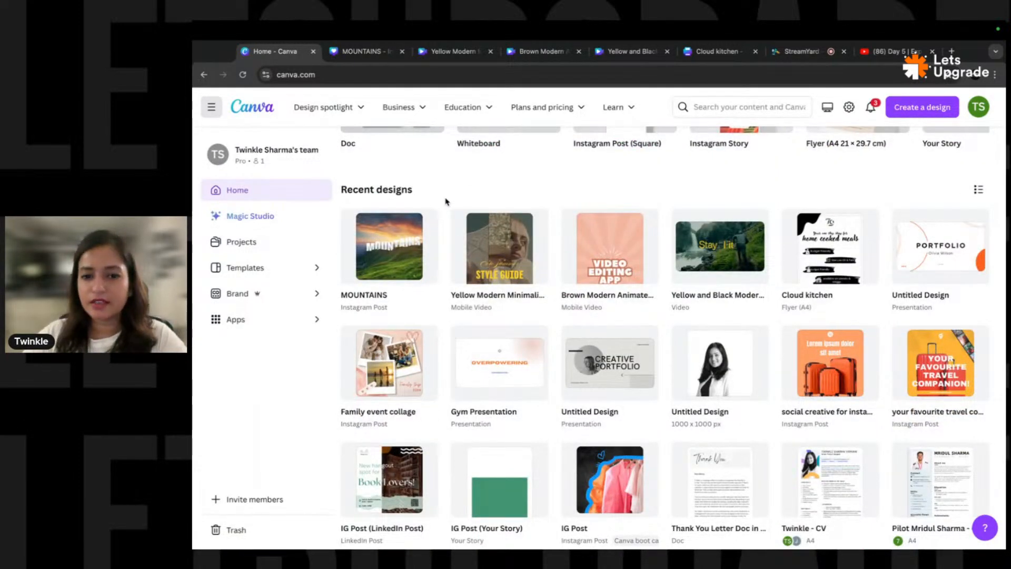
left_click(497, 258)
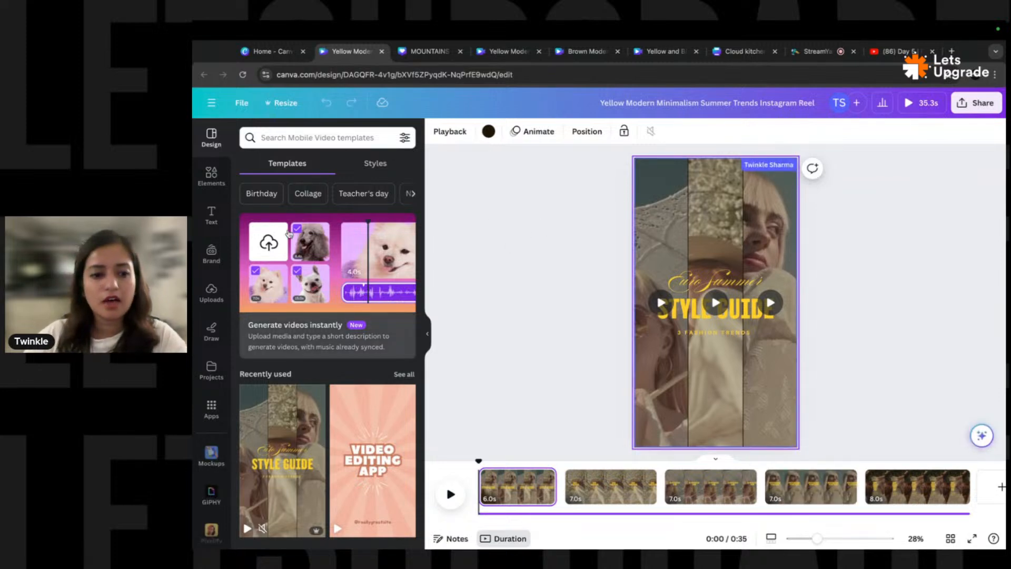
- Select the left video strip on the reel's first page
scroll(291, 358, "down", 5)
scroll(292, 358, "down", 5)
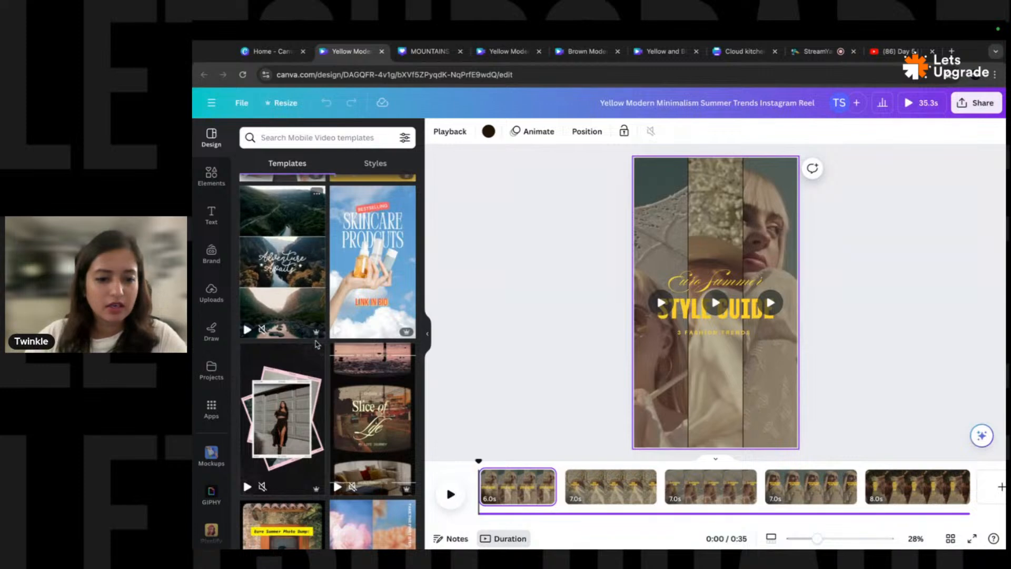
scroll(321, 313, "down", 5)
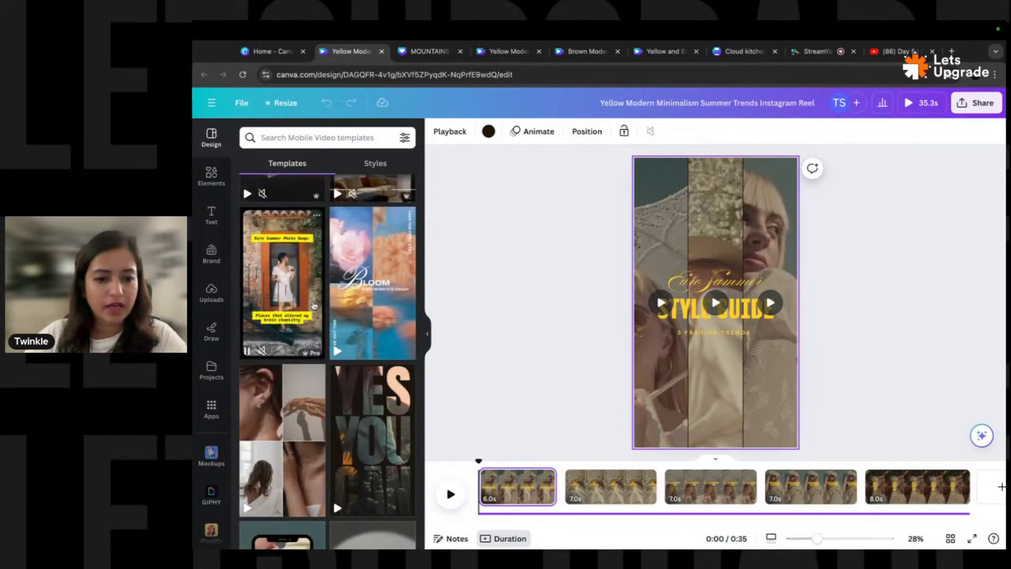
scroll(314, 306, "down", 3)
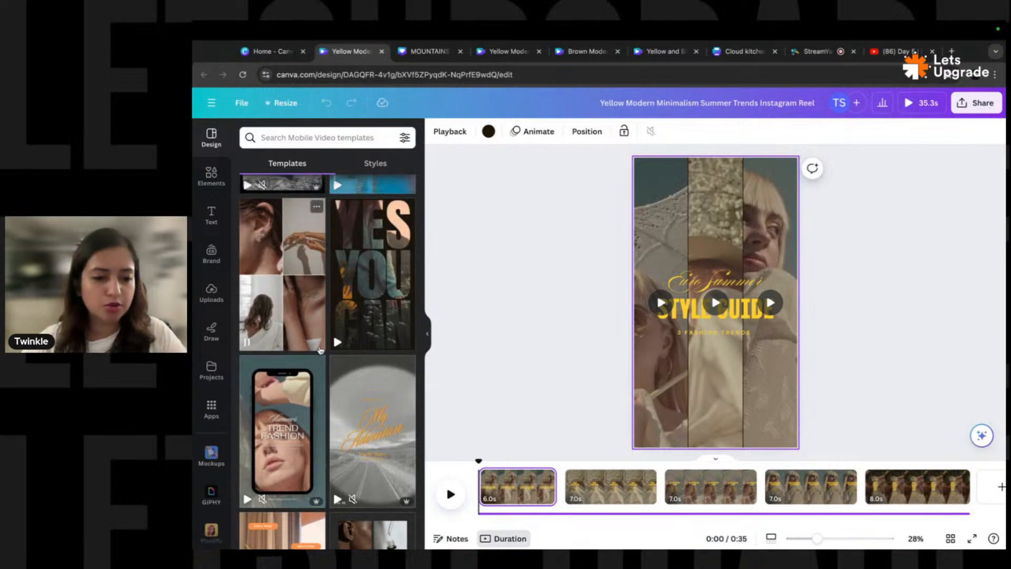
left_click(666, 363)
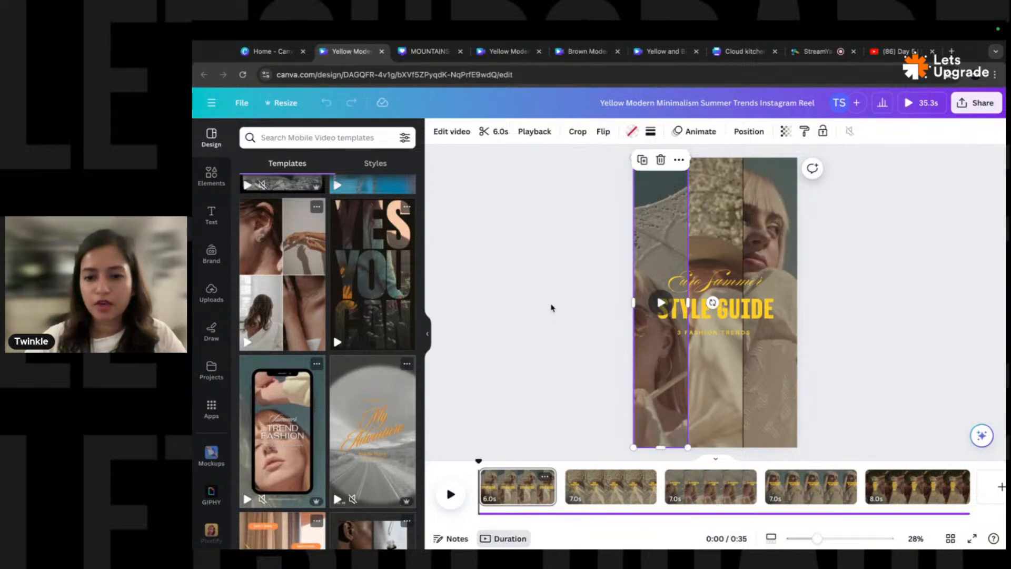
- Search Elements videos for 'car' and drag the blue car clip onto the left strip
left_click(212, 176)
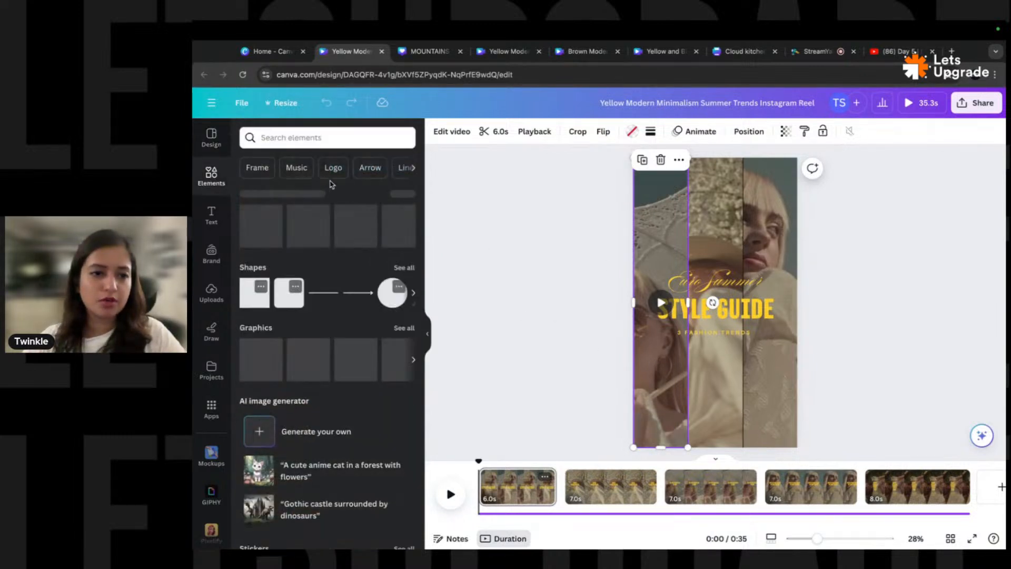
left_click(333, 136)
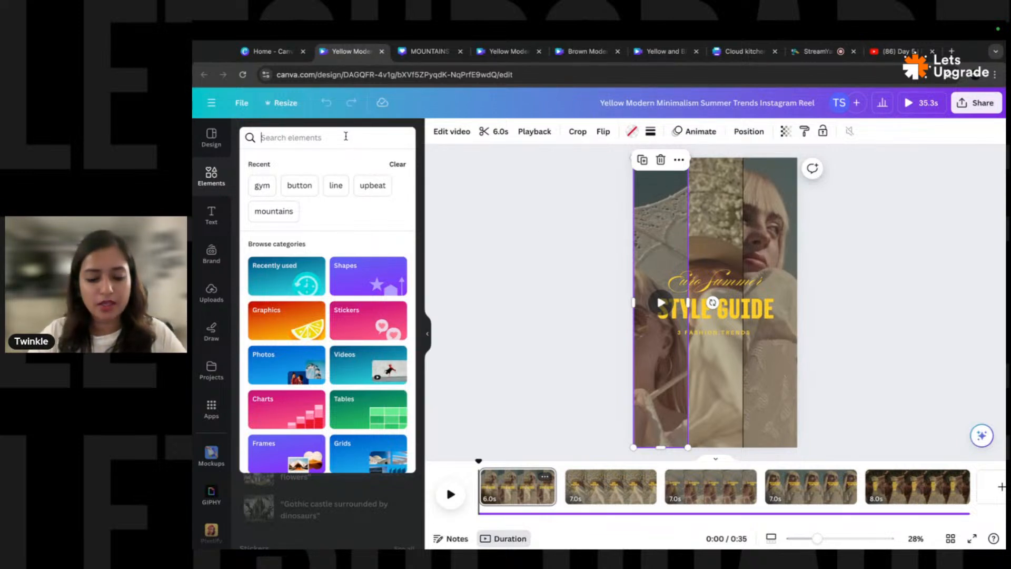
type("car")
key("Return")
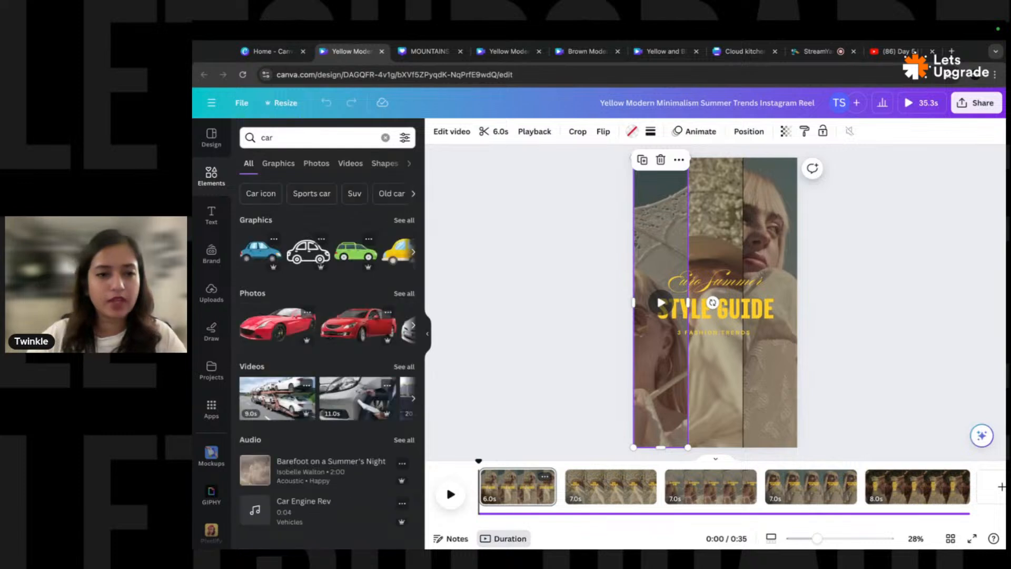
left_click(357, 168)
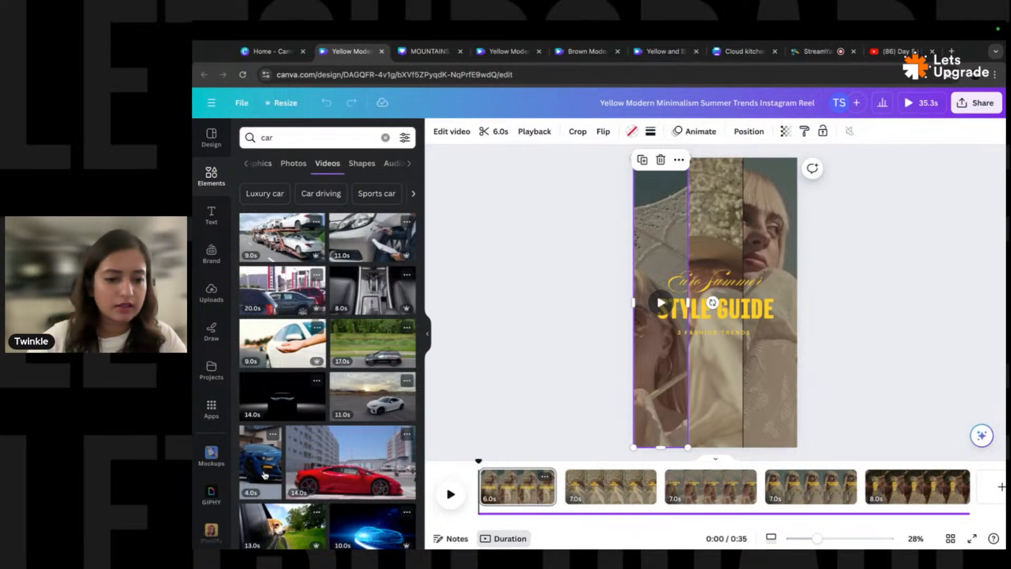
left_click_drag(263, 474, 650, 378)
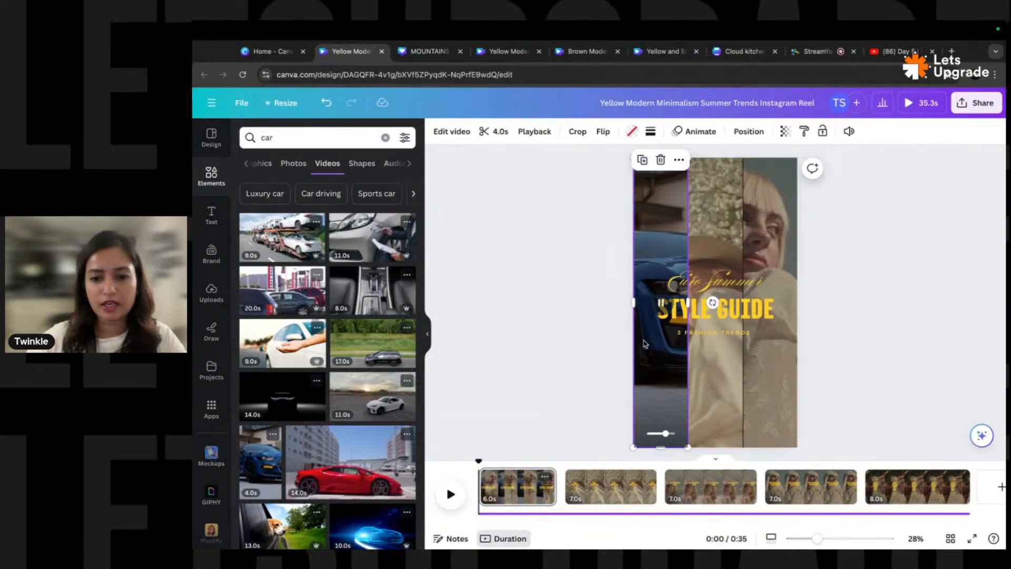
- Refine the video search to 'blue car', browse the results, and deselect the canvas
scroll(326, 343, "down", 2)
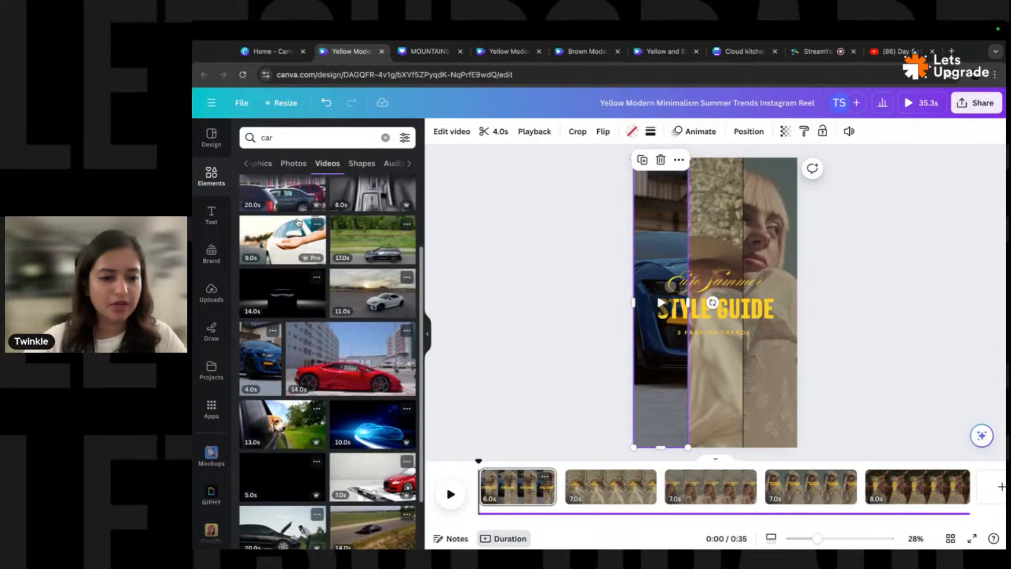
double_click(290, 138)
type("blue")
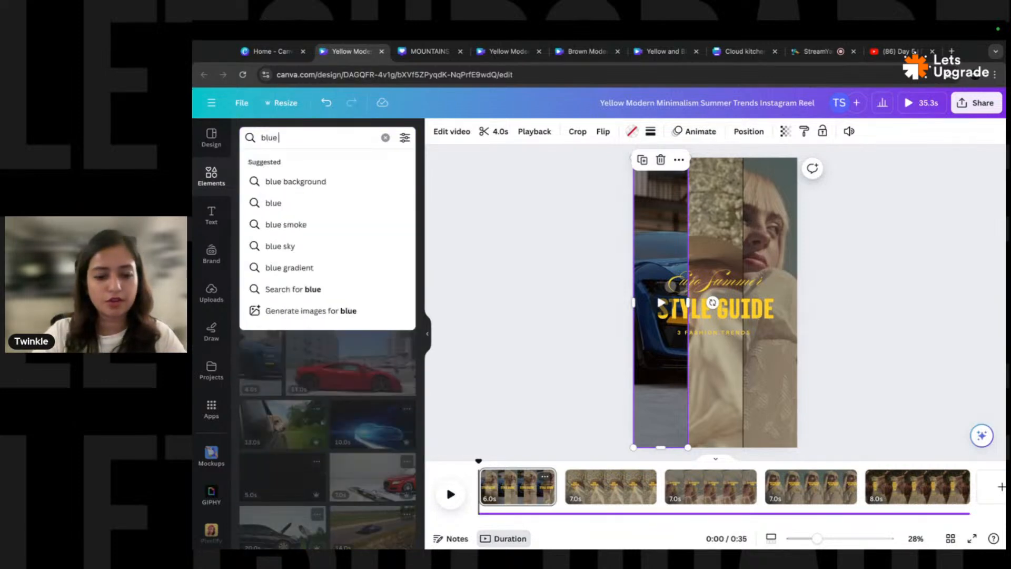
key("Return")
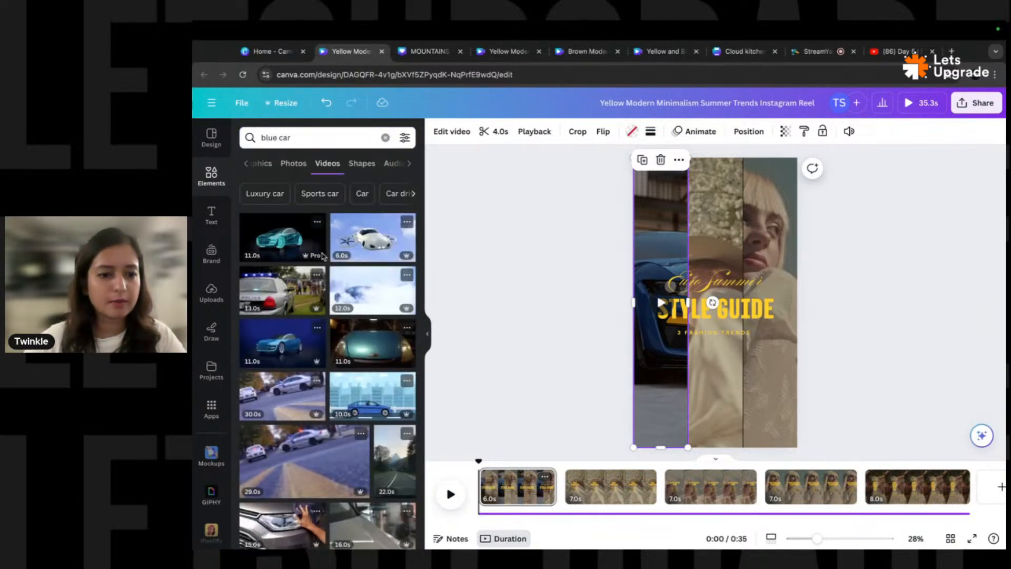
scroll(327, 337, "down", 10)
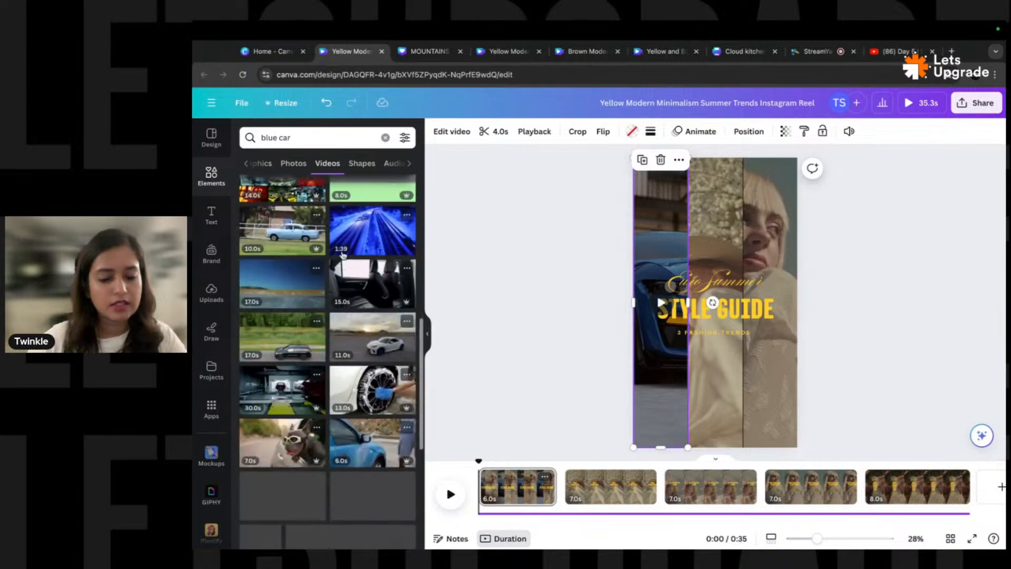
scroll(322, 356, "down", 4)
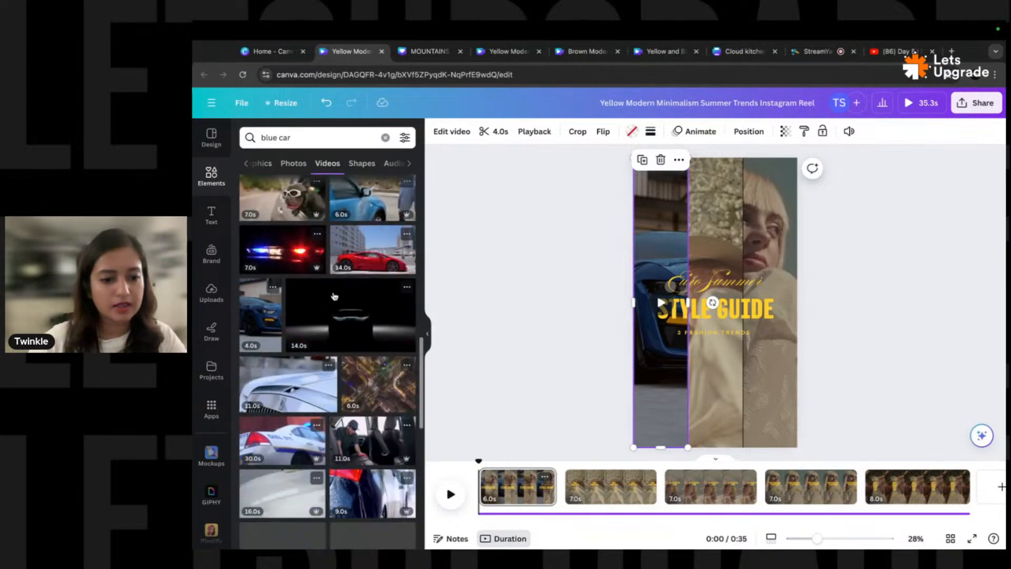
scroll(379, 323, "down", 5)
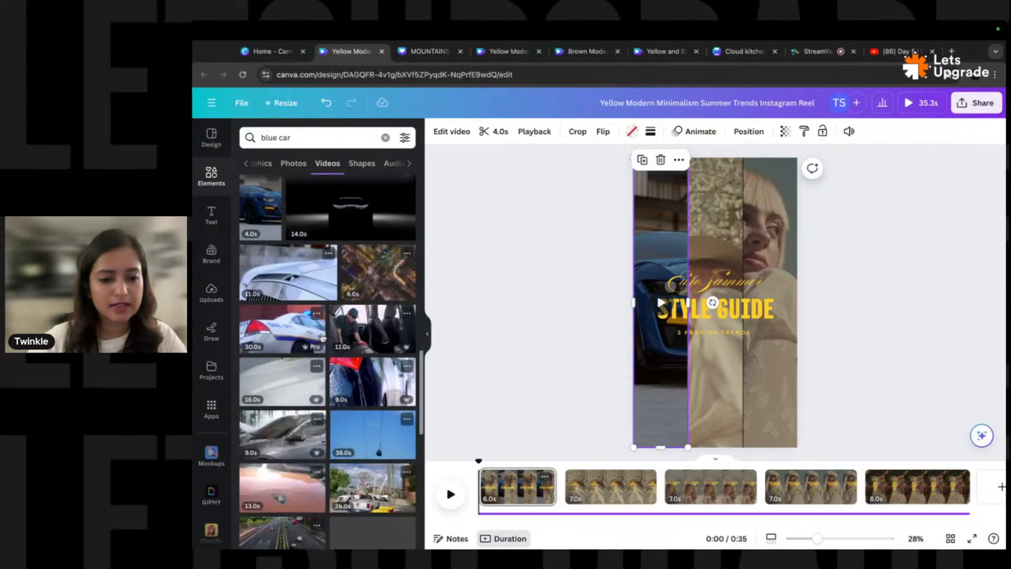
left_click(597, 281)
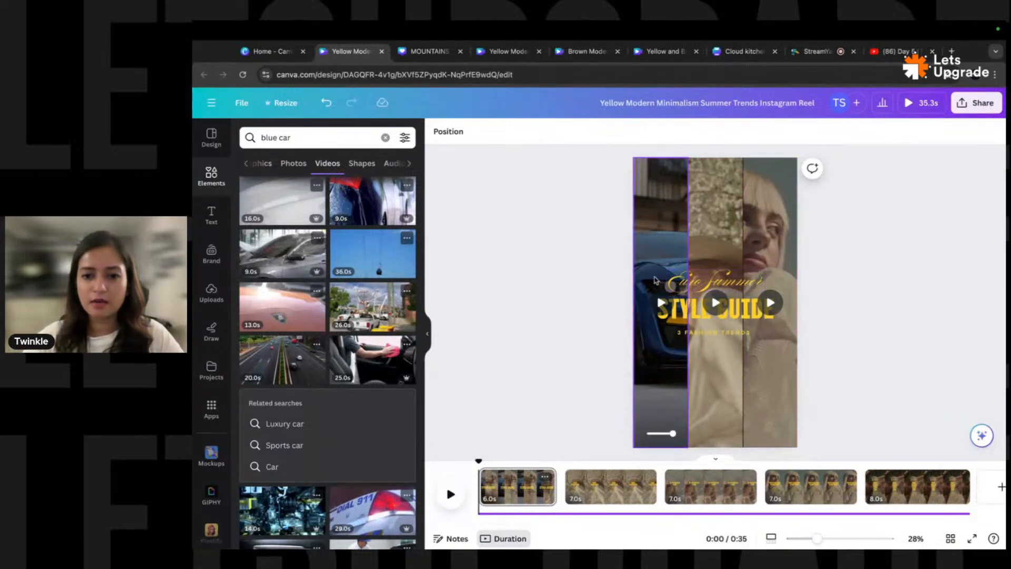
- Delete the middle video and widen the left and right strips to meet at the centre
left_click(712, 228)
key("Delete")
left_click(683, 301)
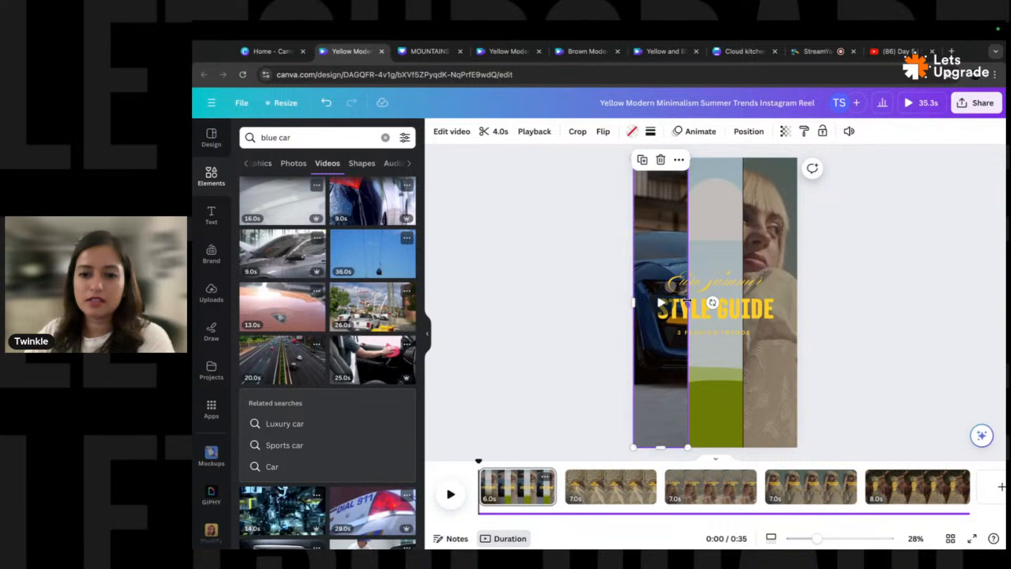
left_click_drag(688, 300, 713, 300)
left_click(761, 263)
left_click(760, 244)
left_click_drag(743, 303, 714, 303)
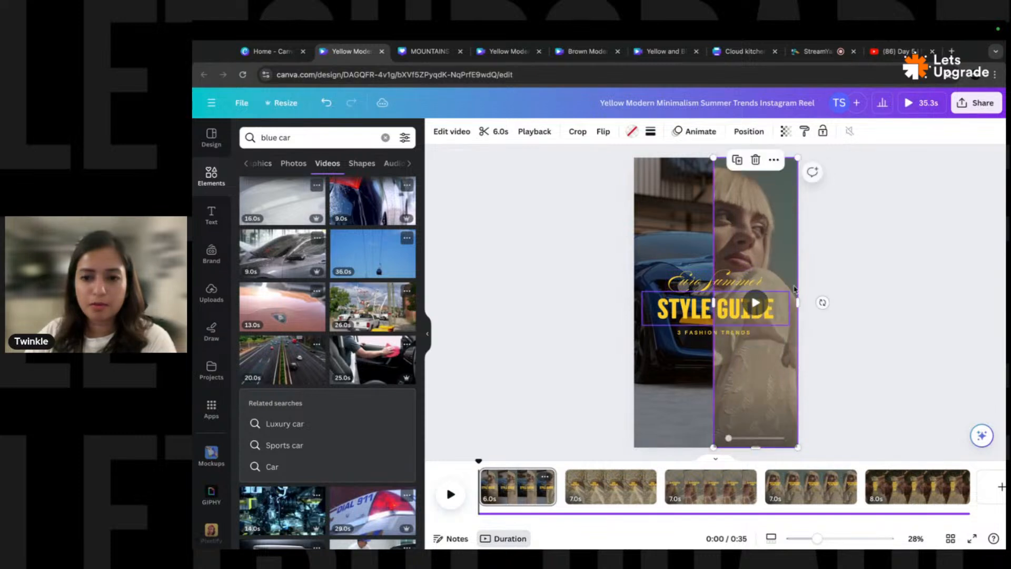
left_click(845, 278)
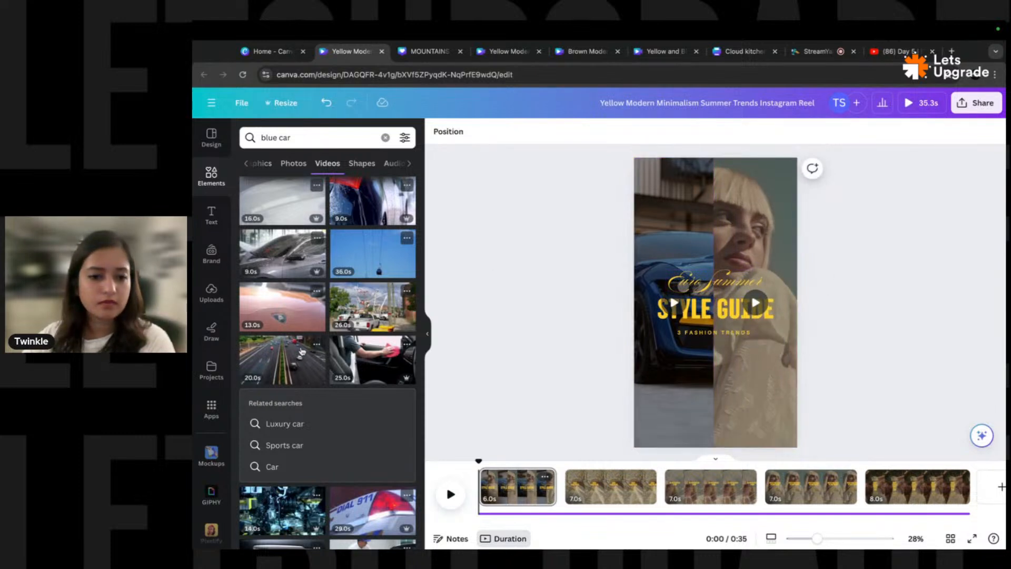
- Search videos for 'race car' and drop the smoky race-car clip onto the right half
scroll(302, 346, "down", 5)
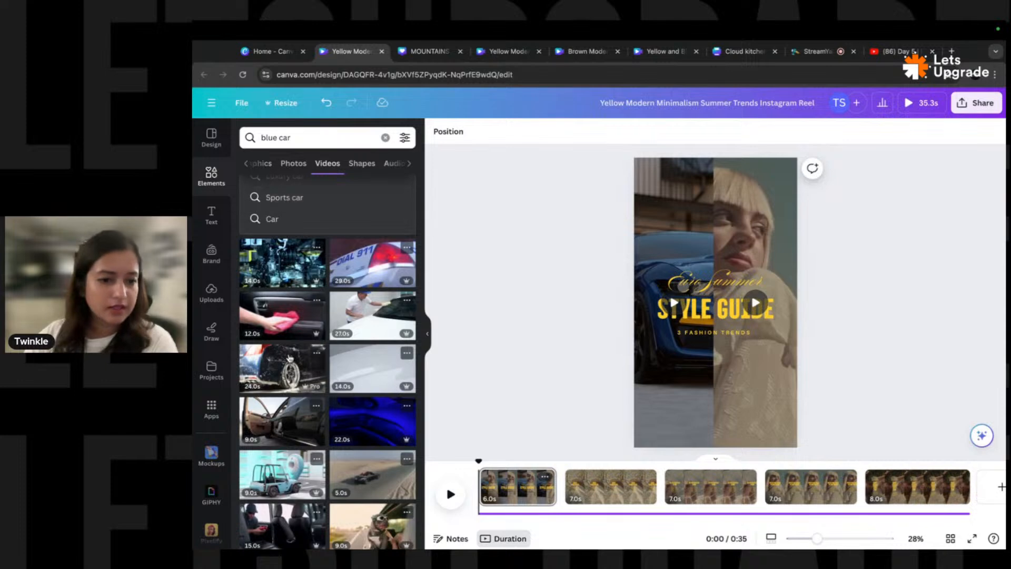
double_click(270, 141)
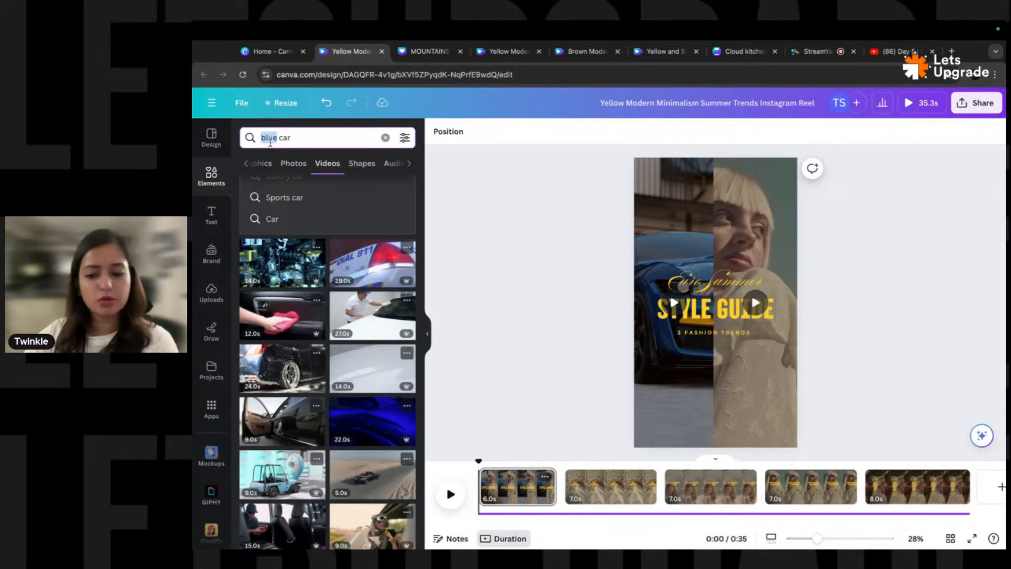
key("BackSpace")
key("Return")
left_click(293, 136)
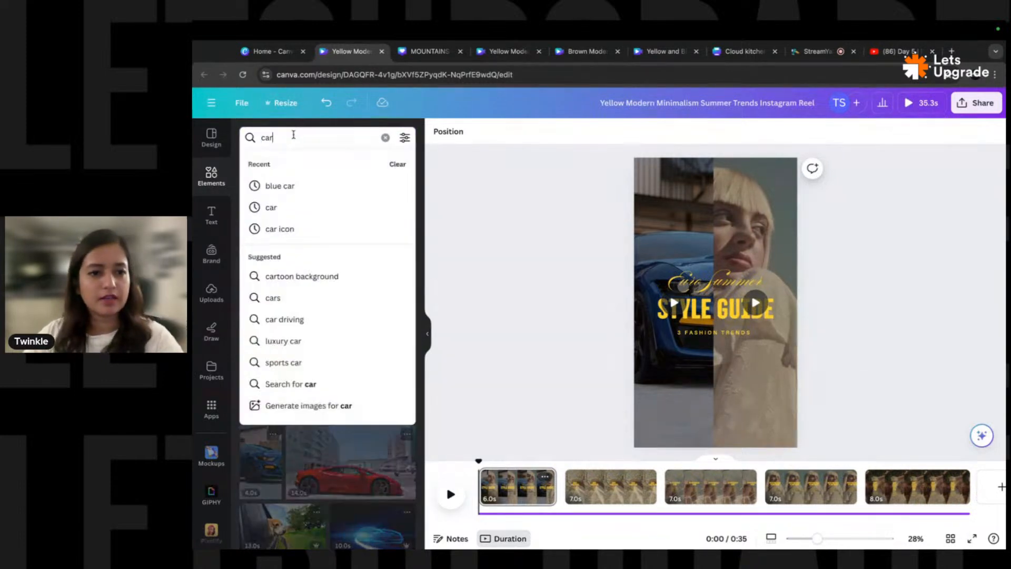
key("BackSpace")
key("BackSpace")
key("BackSpace")
type("race")
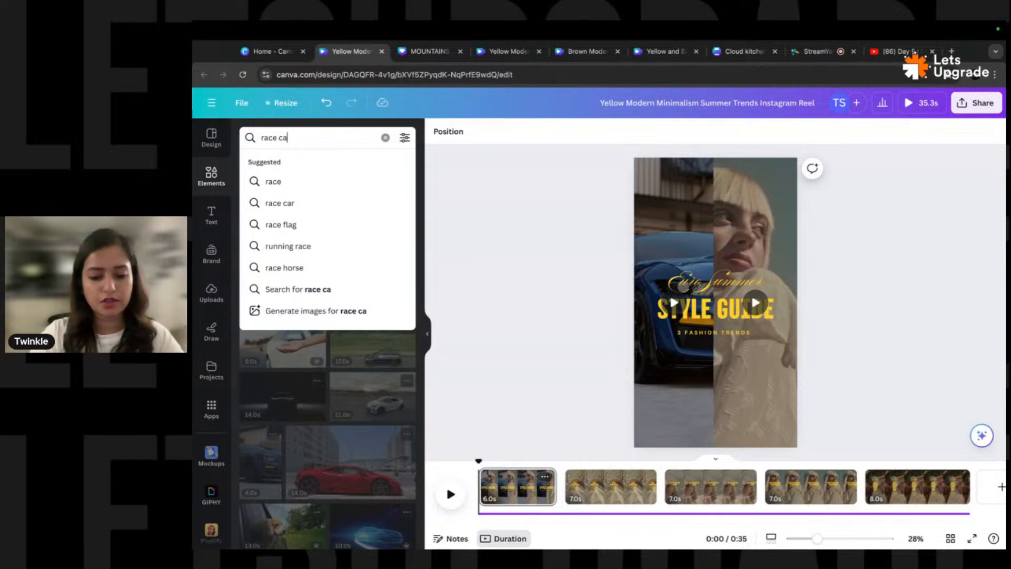
key("Return")
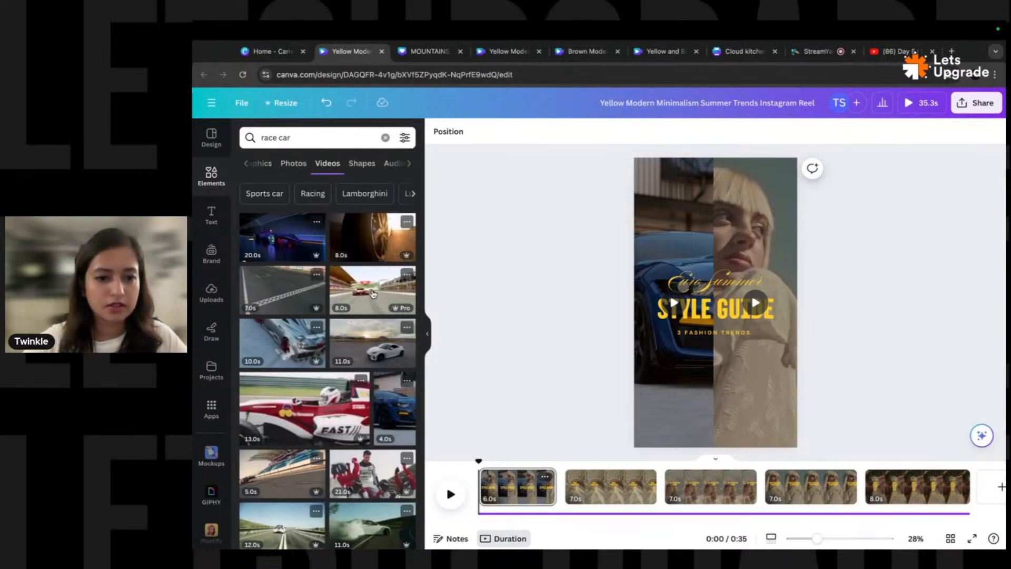
left_click_drag(274, 343, 755, 224)
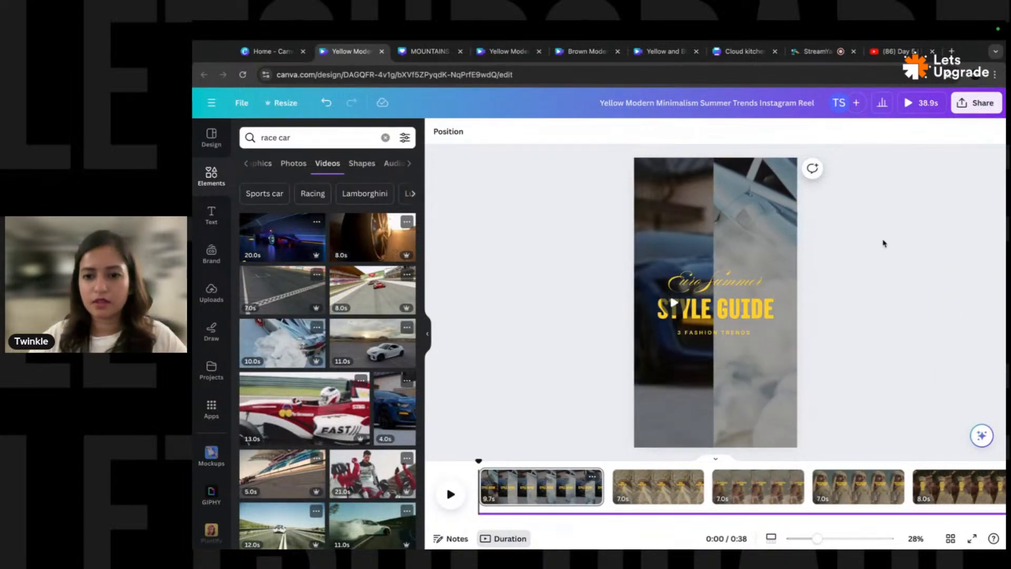
- Browse further race car video results and select the word 'race' for replacement
scroll(300, 389, "down", 1)
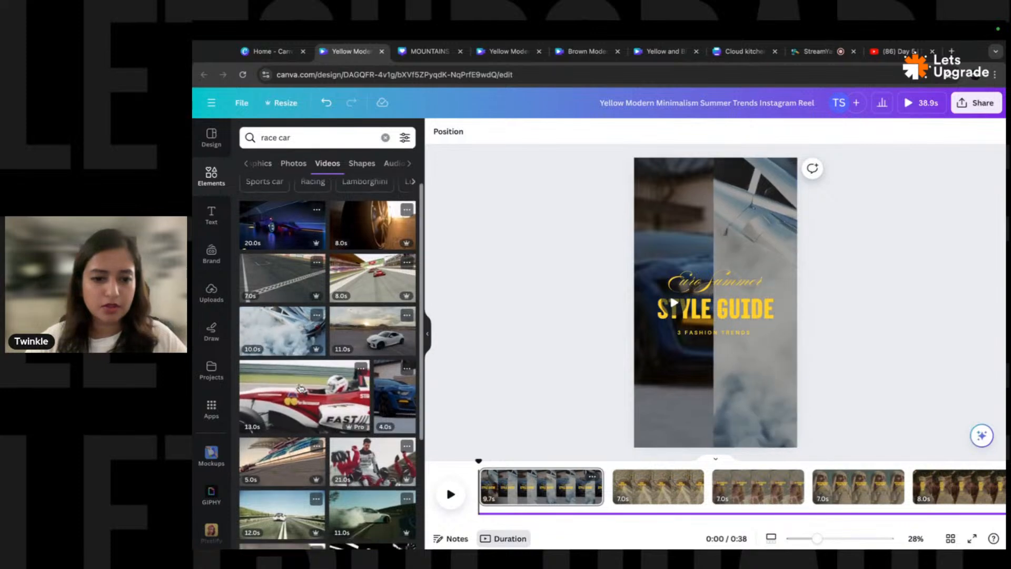
scroll(301, 389, "down", 3)
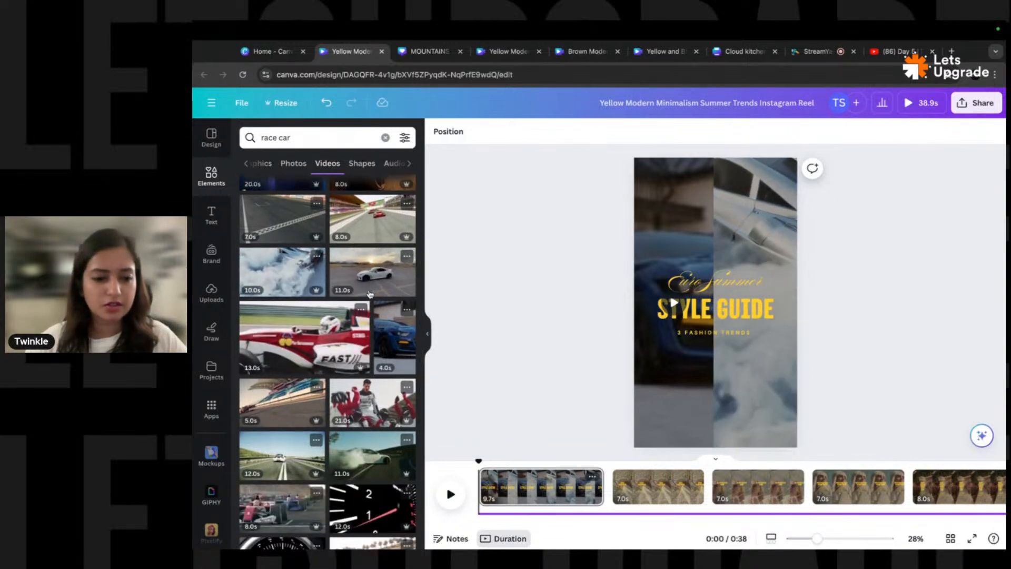
scroll(371, 294, "down", 5)
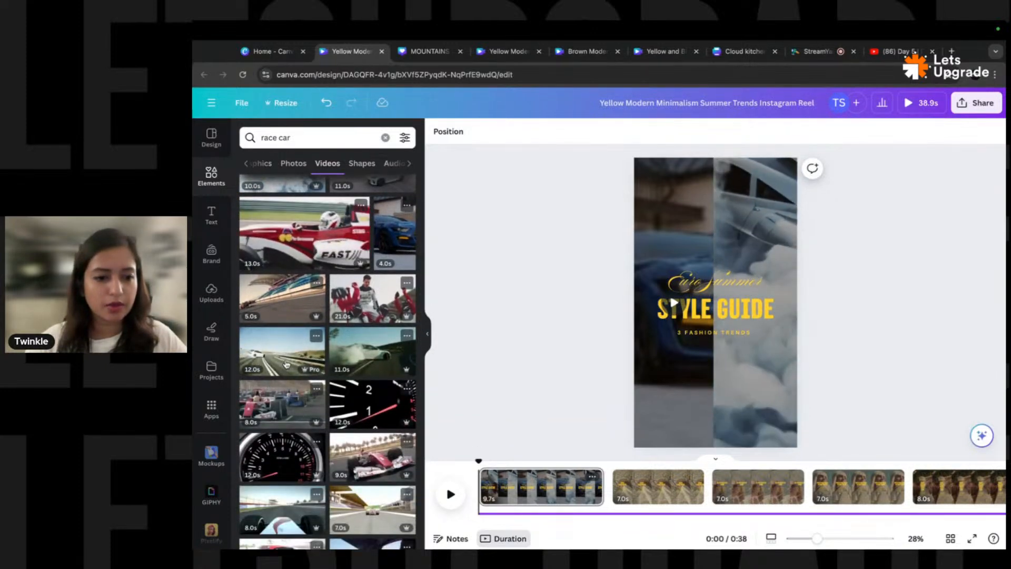
scroll(286, 363, "down", 10)
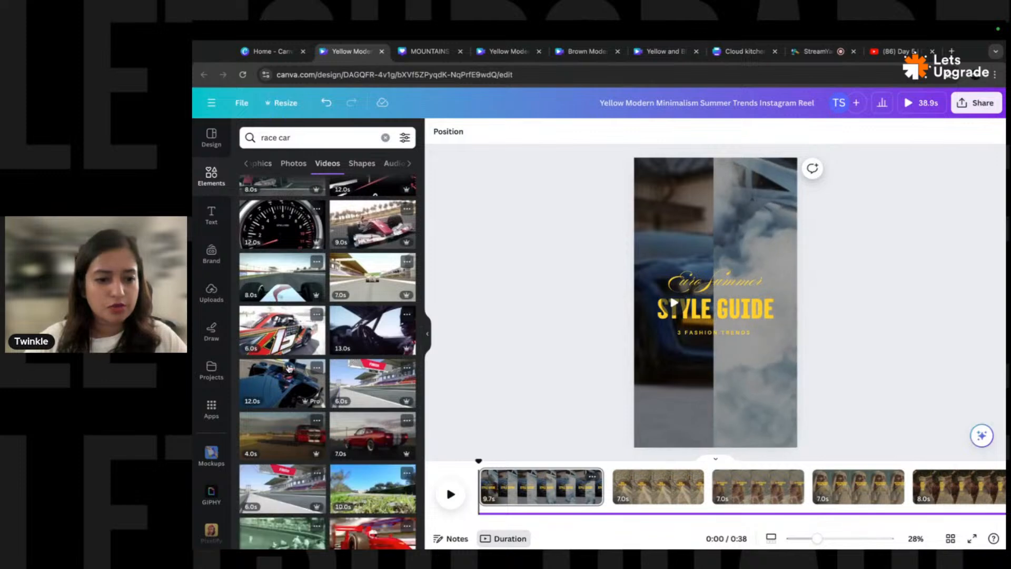
scroll(359, 318, "down", 7)
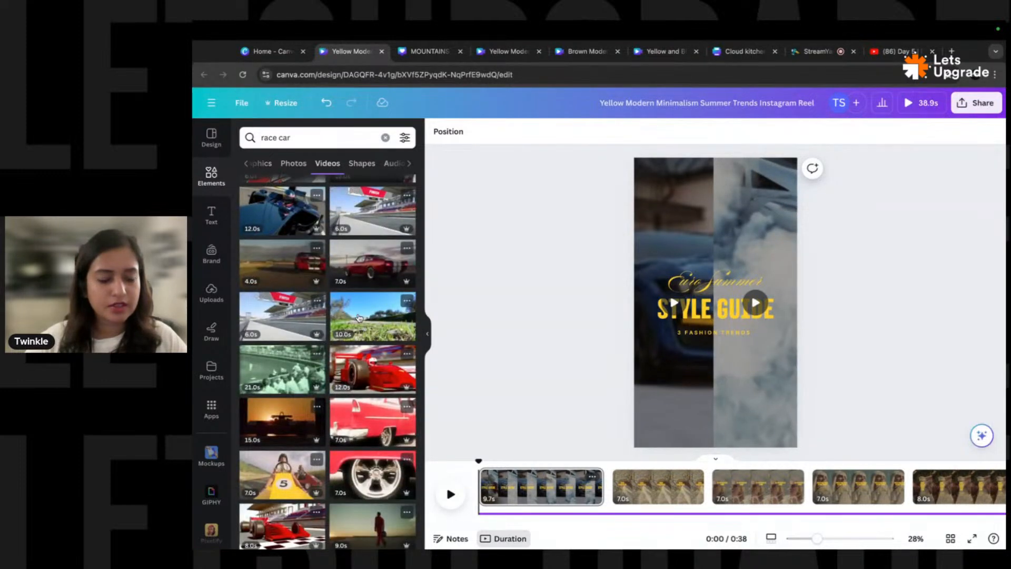
scroll(359, 317, "down", 16)
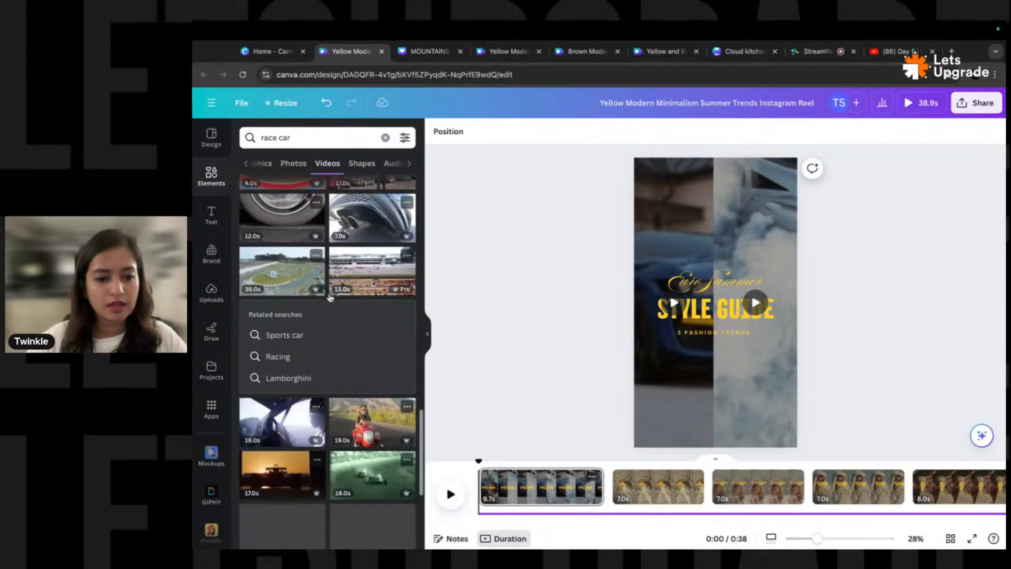
scroll(322, 360, "down", 7)
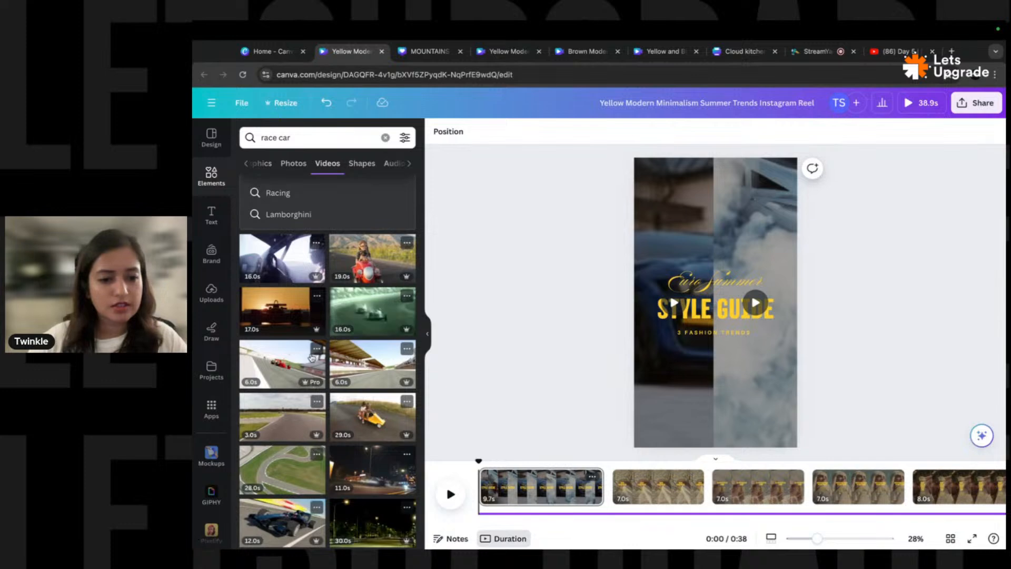
scroll(312, 358, "down", 7)
double_click(270, 134)
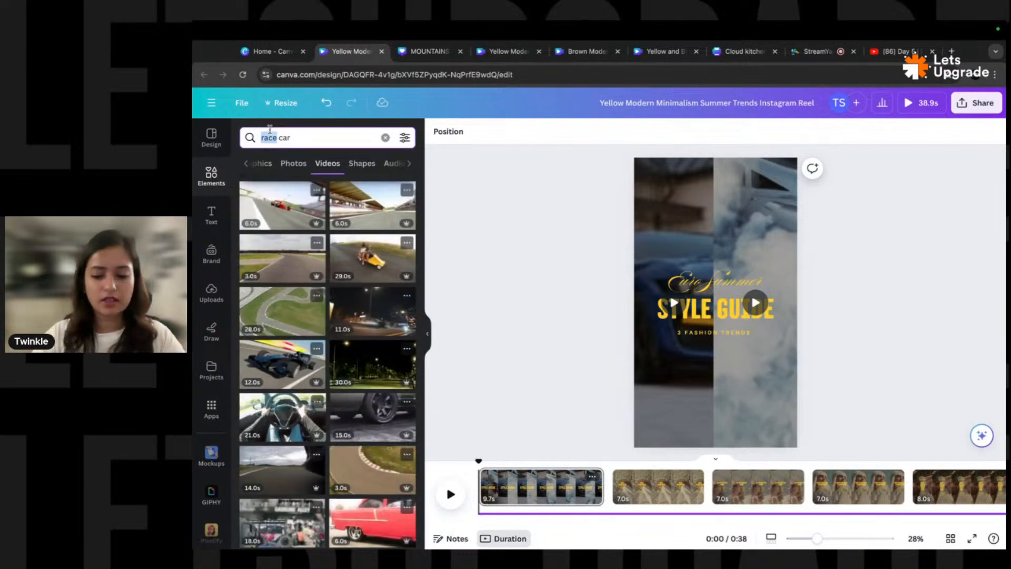
- Search videos for 'sports car' and drop the 26-second dark garage clip onto the right cell
type("sports")
key("Return")
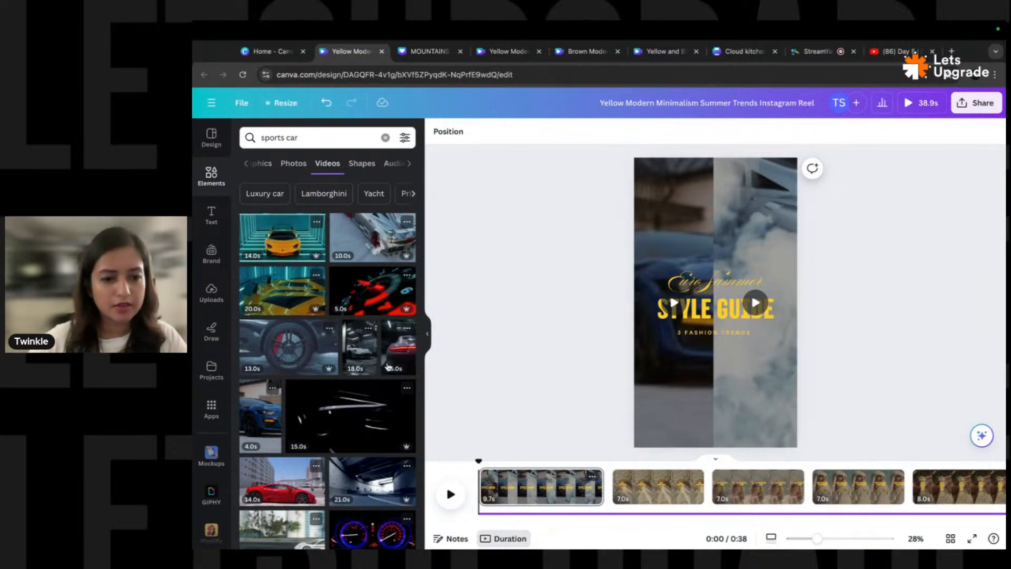
left_click_drag(363, 352, 743, 250)
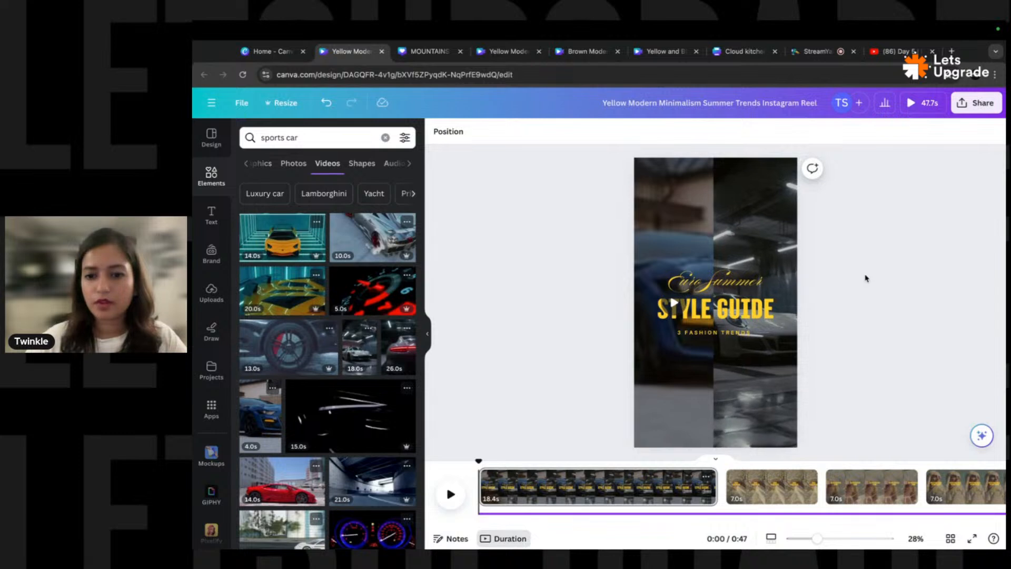
left_click_drag(398, 347, 759, 231)
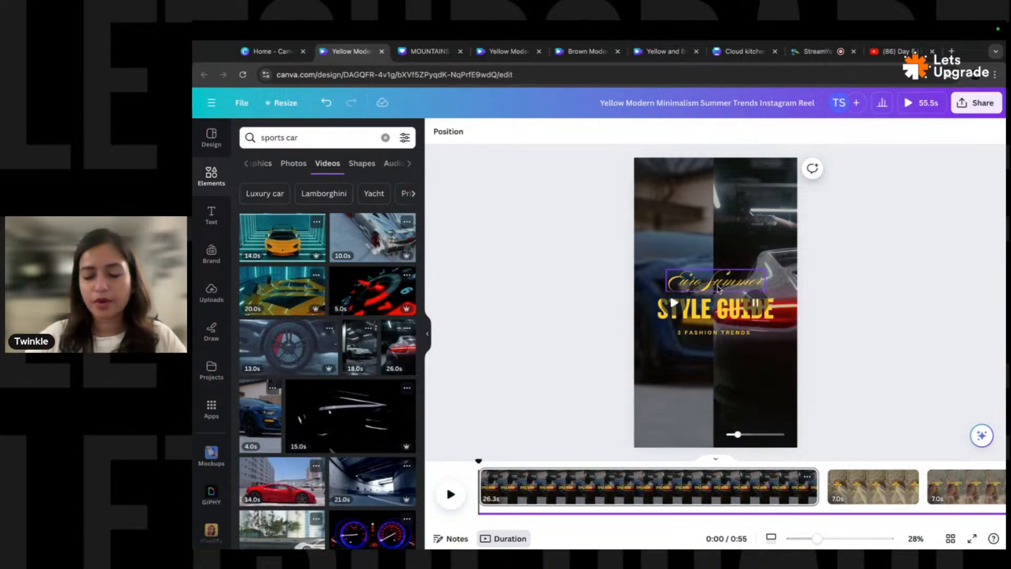
- Make all the title and subtitle text white
left_click(716, 311)
left_click(717, 332, "shift")
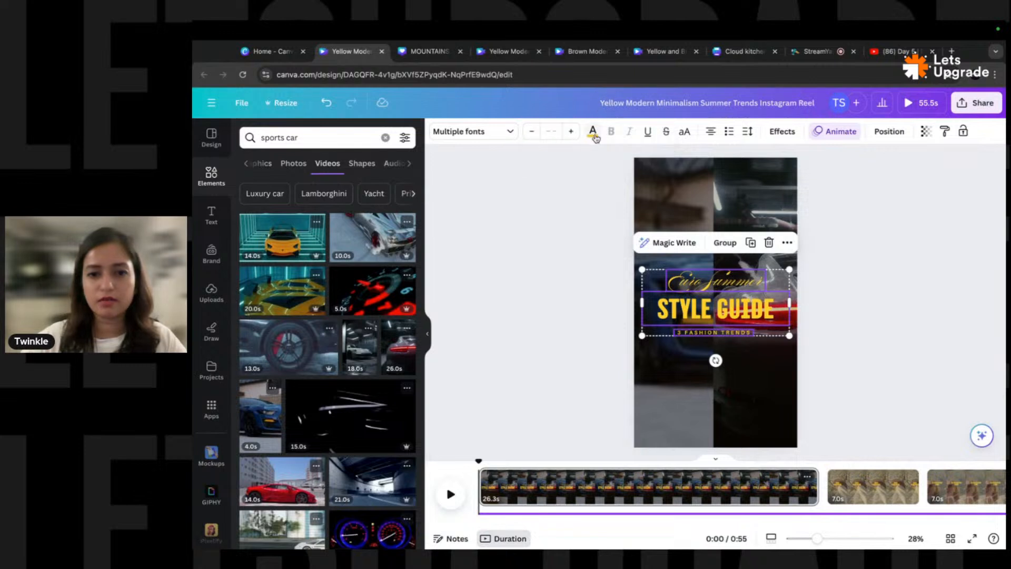
left_click(592, 132)
left_click(345, 203)
left_click(609, 283)
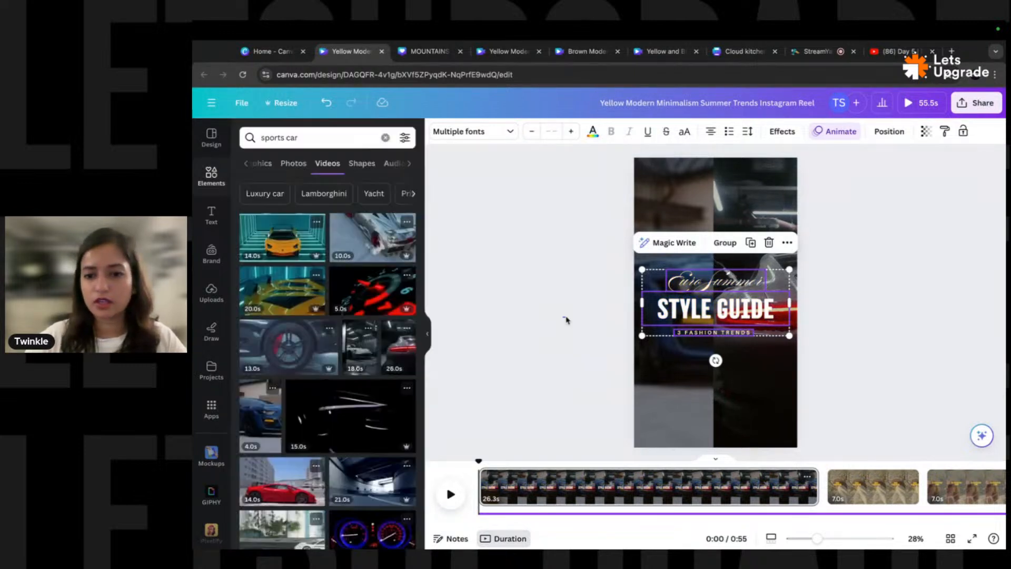
- Delete the Euro Summer script line and retype the headings as 'THE FUTURE' and 'IS HERE'
double_click(721, 282)
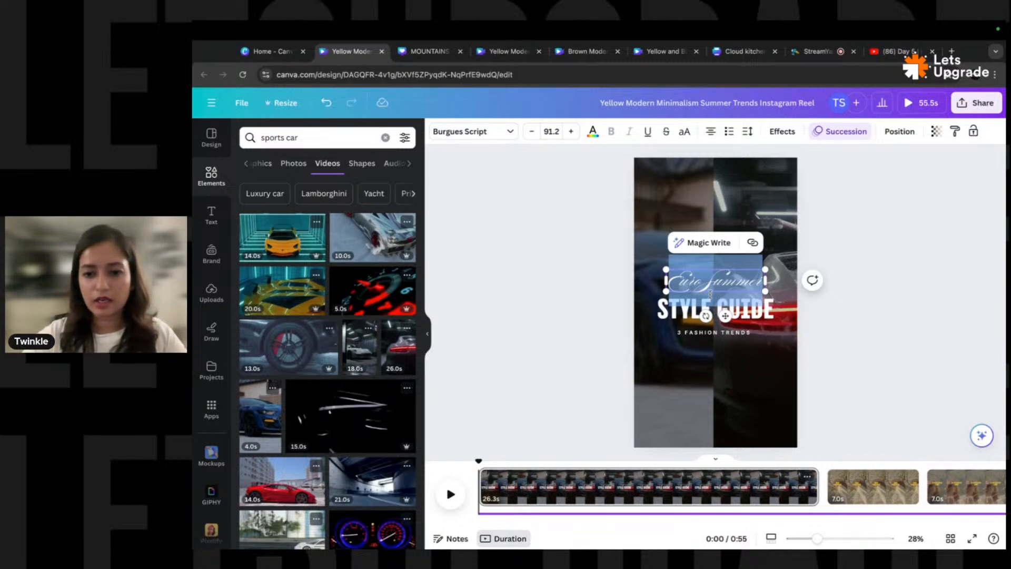
key("BackSpace")
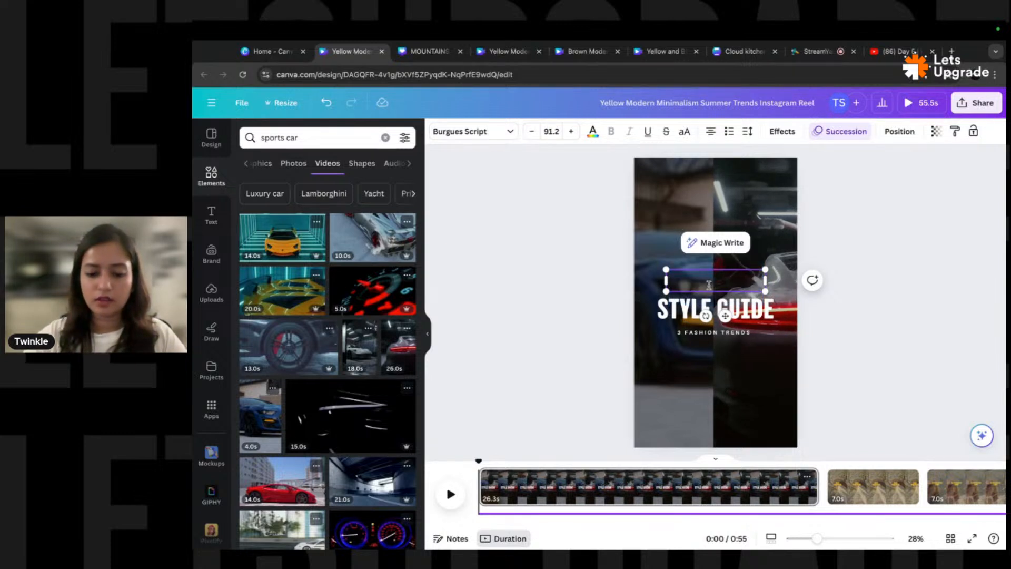
triple_click(709, 286)
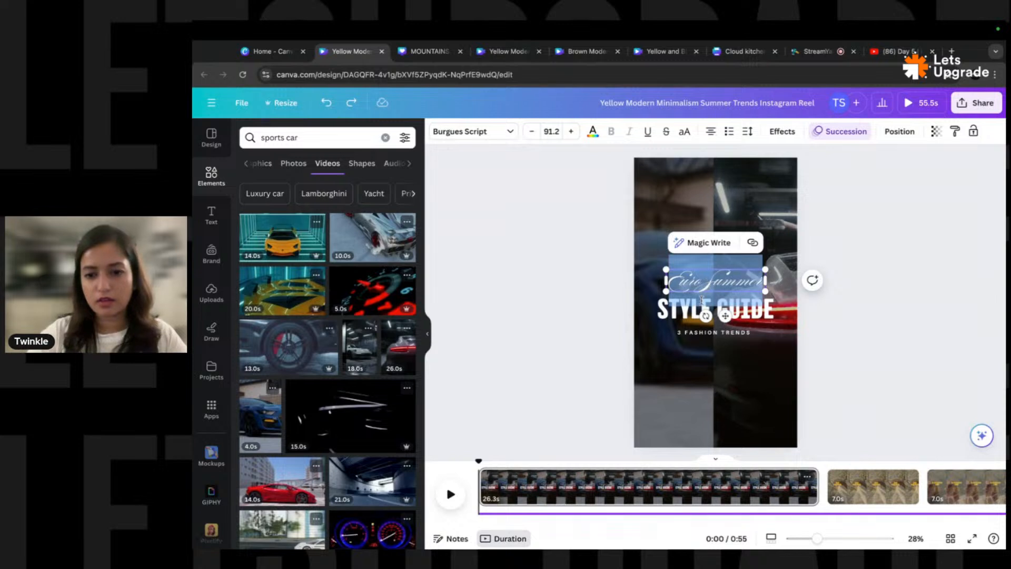
type("F")
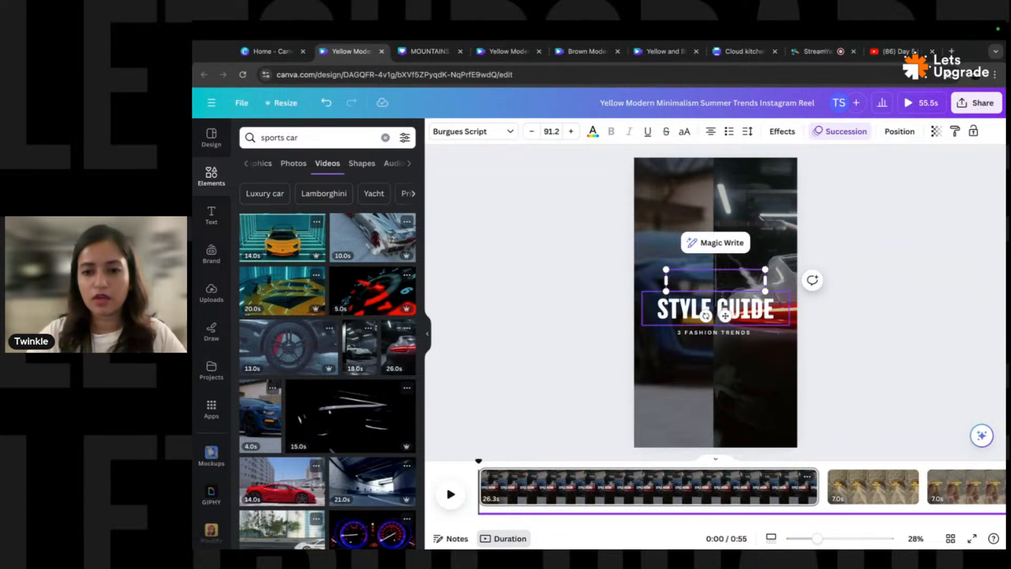
triple_click(712, 308)
type("THE FUTURE")
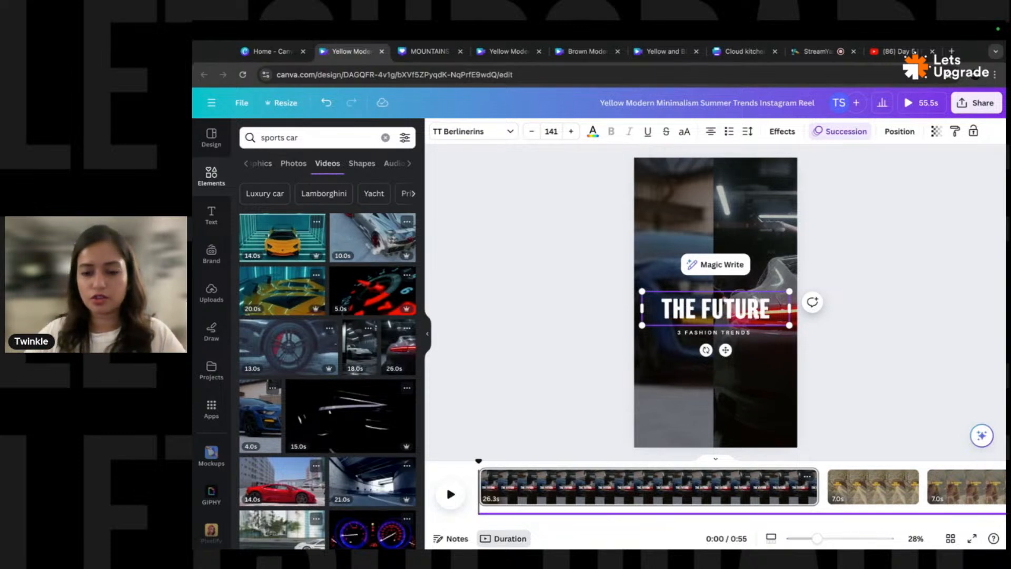
triple_click(723, 331)
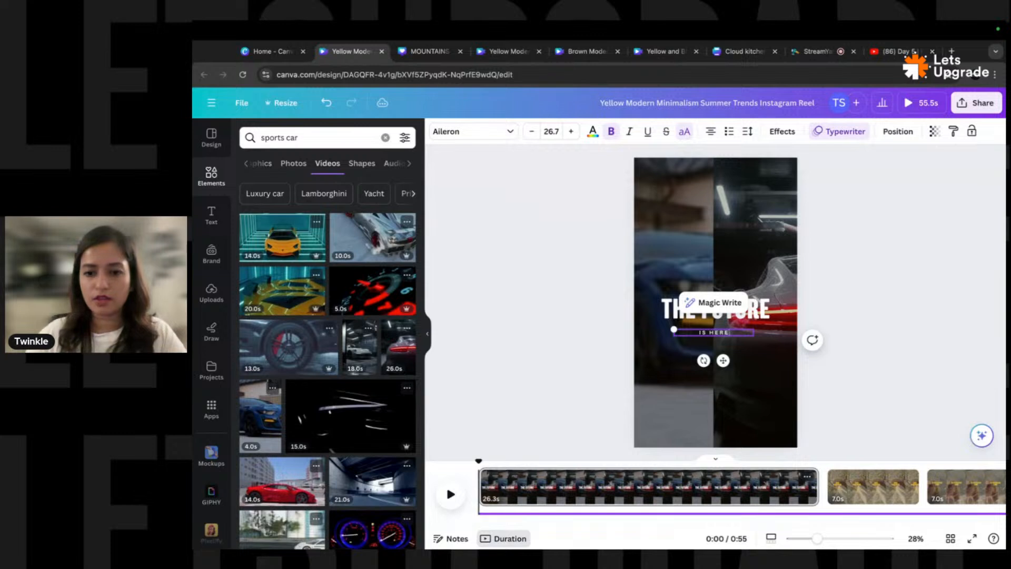
left_click(866, 318)
- Enlarge 'IS HERE' to about size 48 and narrow its box to match the headline
left_click(729, 334)
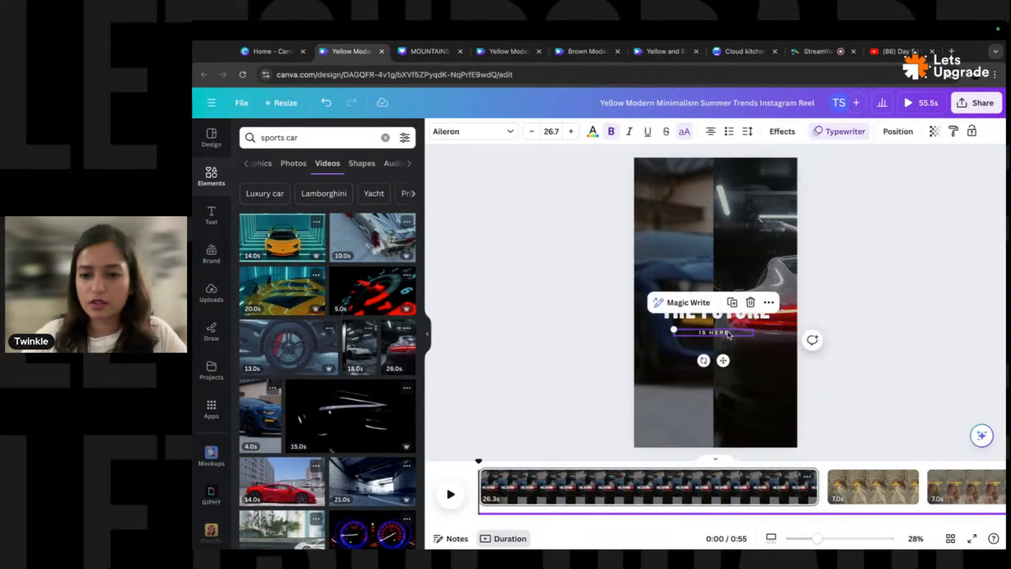
left_click_drag(676, 331, 642, 325)
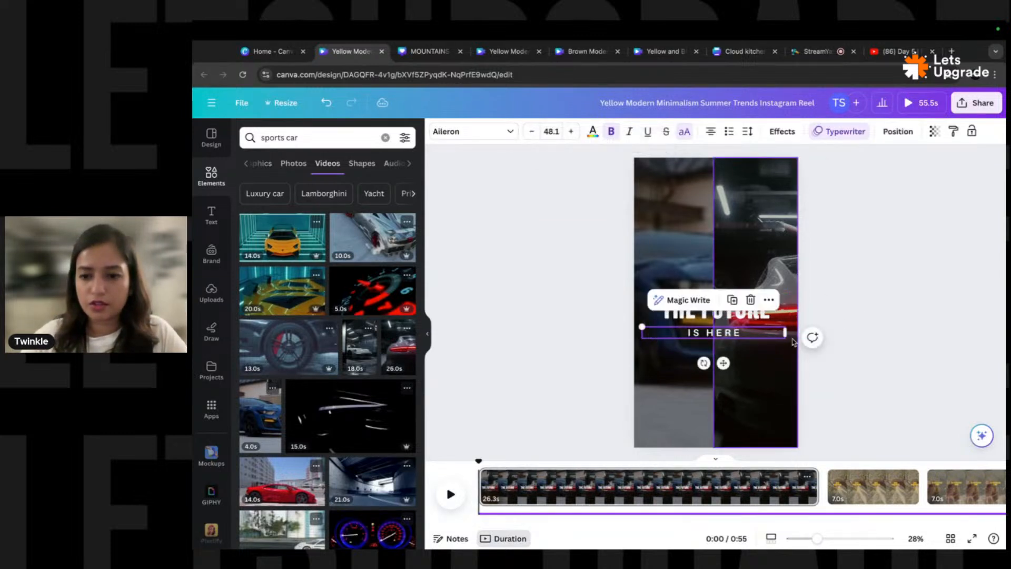
left_click_drag(785, 339, 744, 335)
mouse_move(679, 325)
left_mouse_down()
mouse_move(651, 318)
mouse_move(676, 325)
left_mouse_up()
left_click(725, 316)
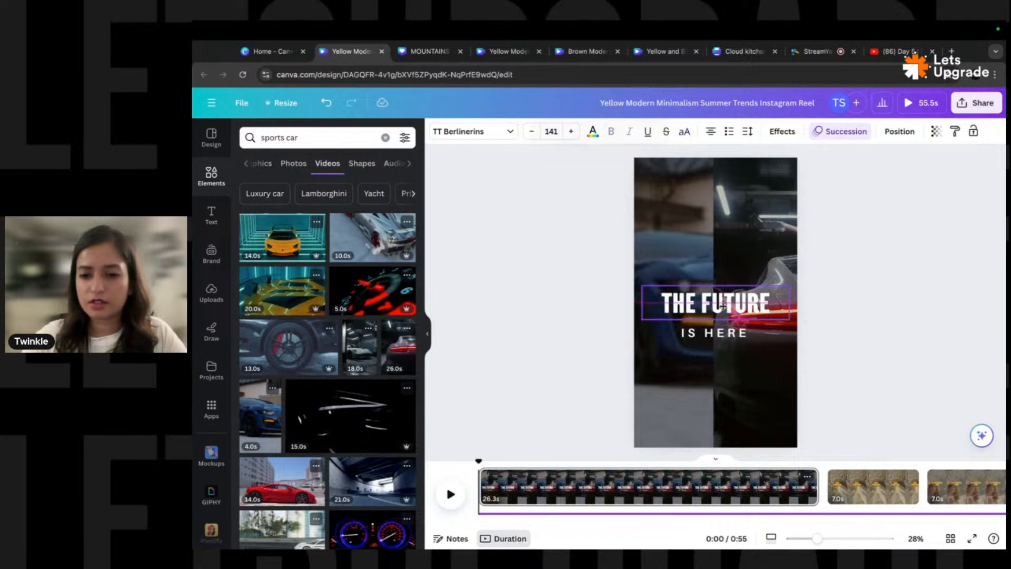
left_click(841, 300)
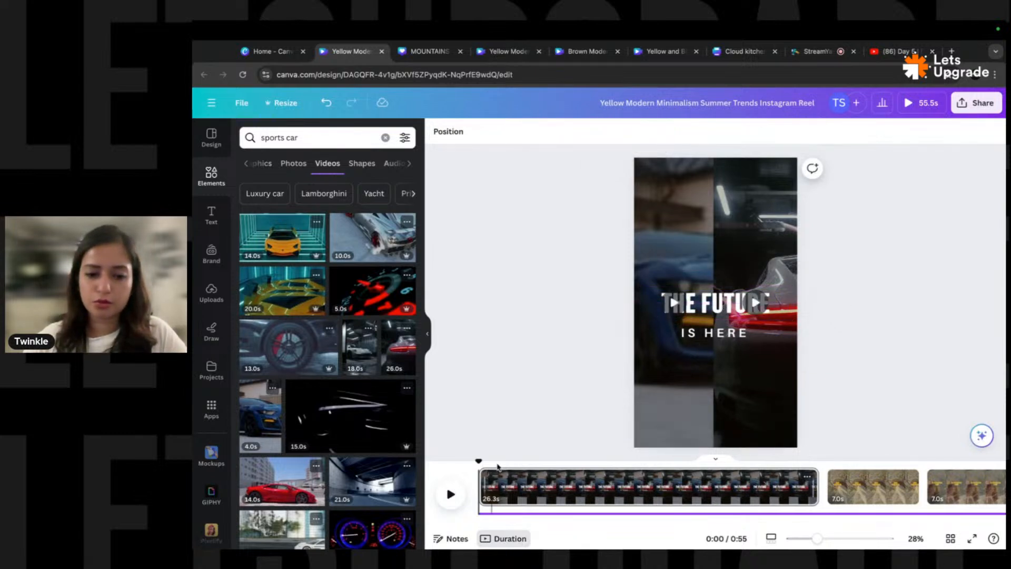
- Trim page 1's car clip to 3.0 seconds and replay the reel from the start
left_click_drag(814, 487, 520, 491)
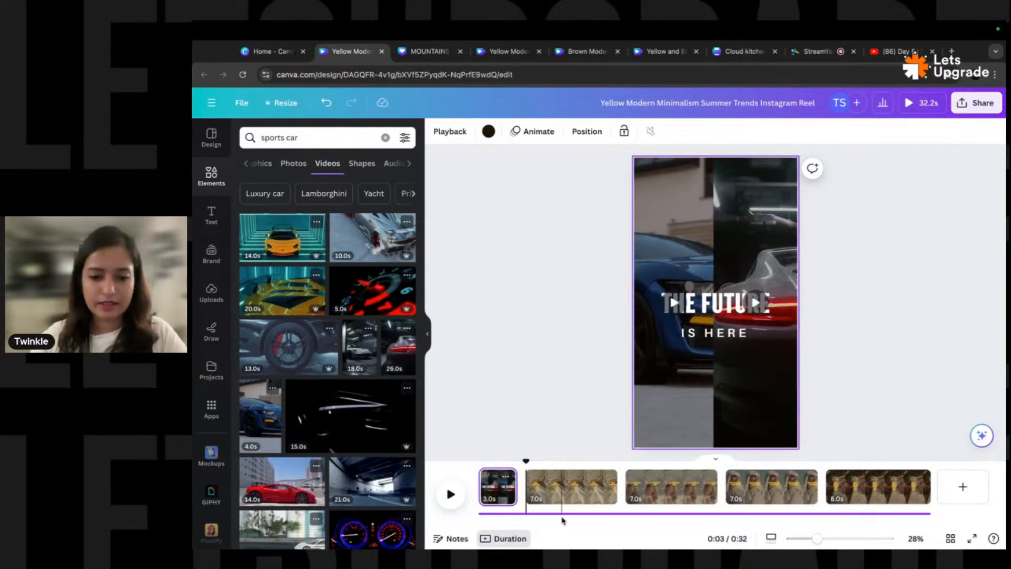
left_click(571, 515)
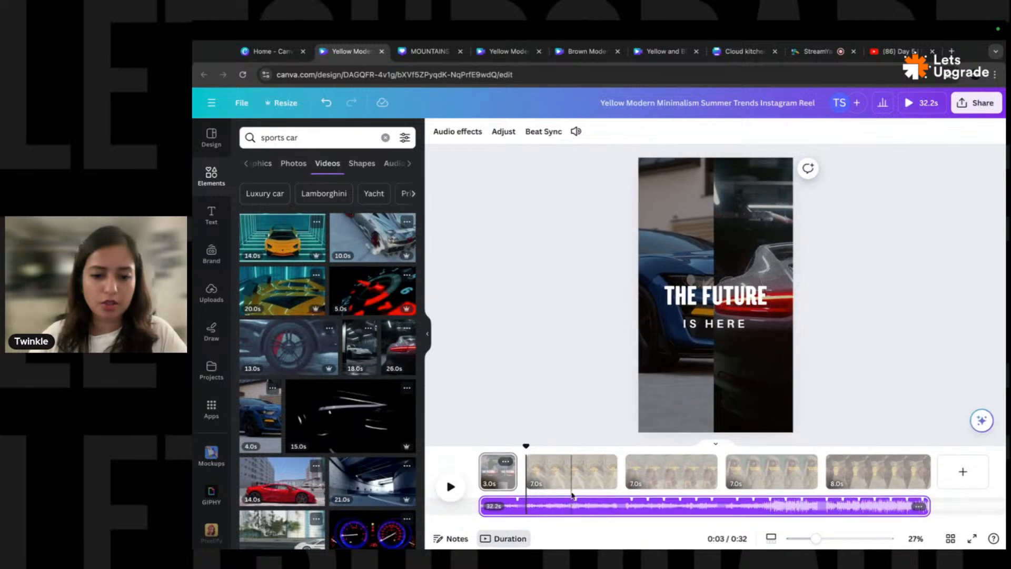
left_click_drag(527, 448, 478, 447)
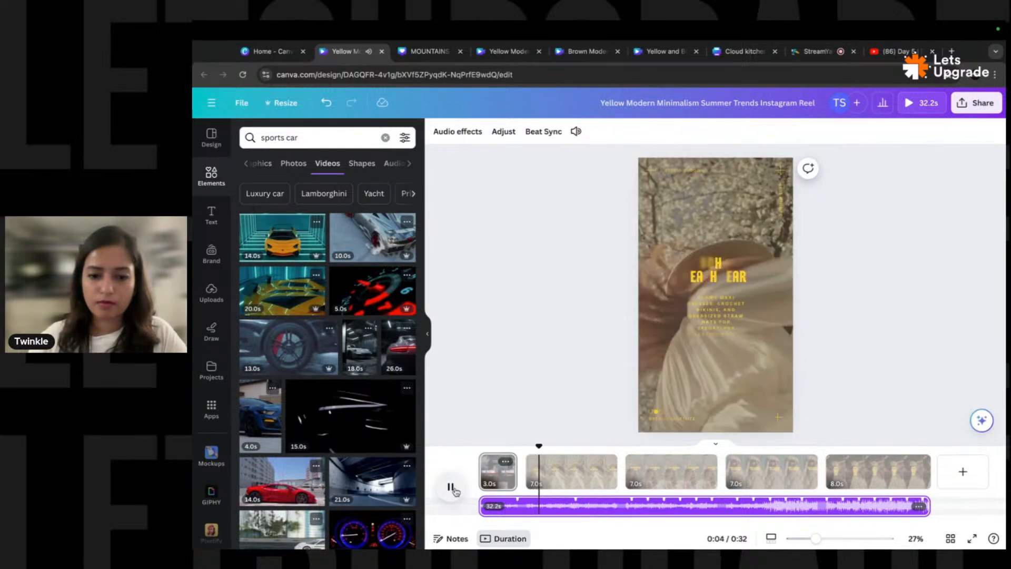
left_click(456, 492)
left_click_drag(539, 448, 478, 447)
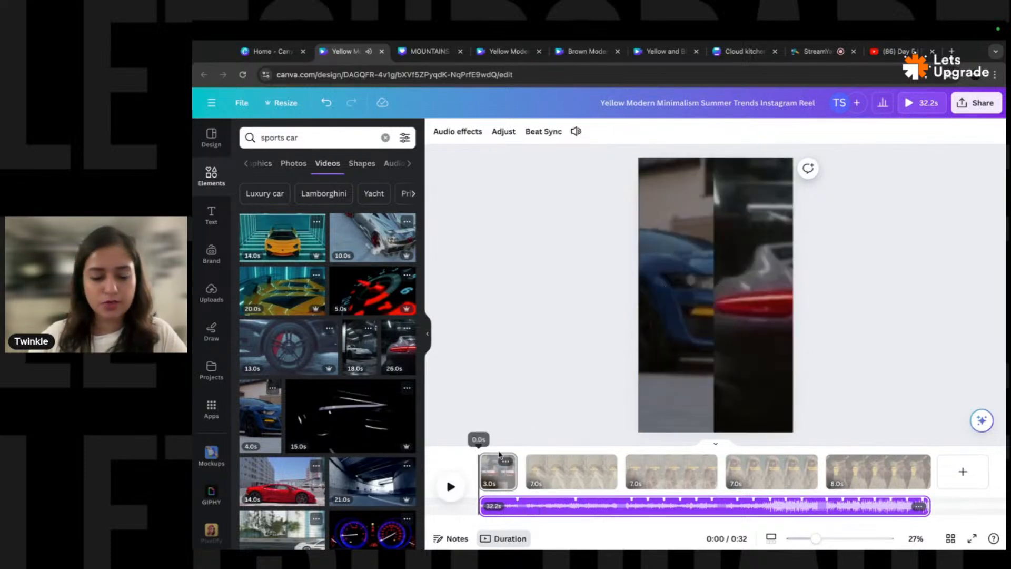
left_click(545, 506)
left_click(316, 135)
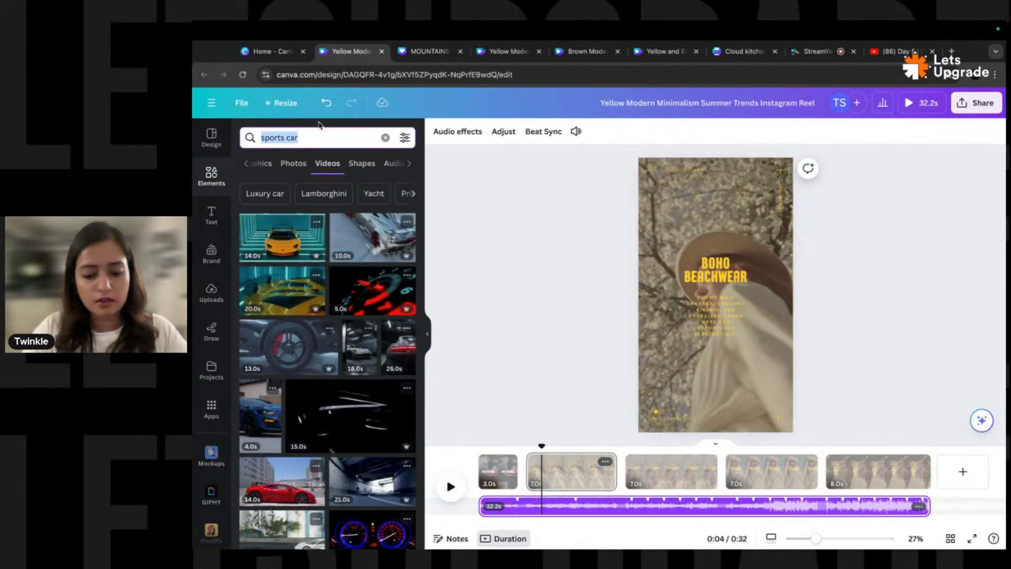
- Search audio for 'fast apce', preview tracks, and add Street Life Educations as the soundtrack
type("fast apce")
key("Return")
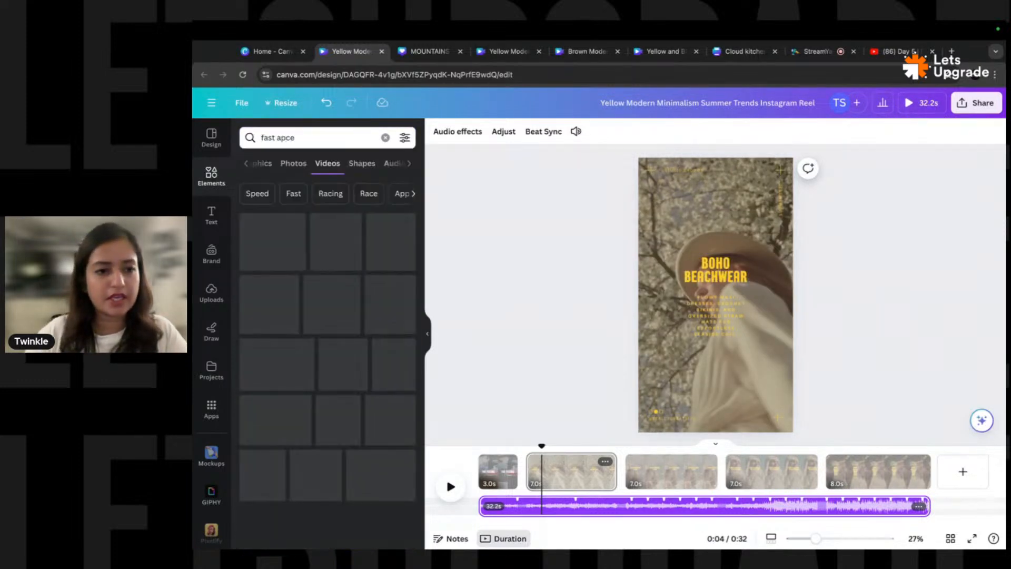
left_click(390, 164)
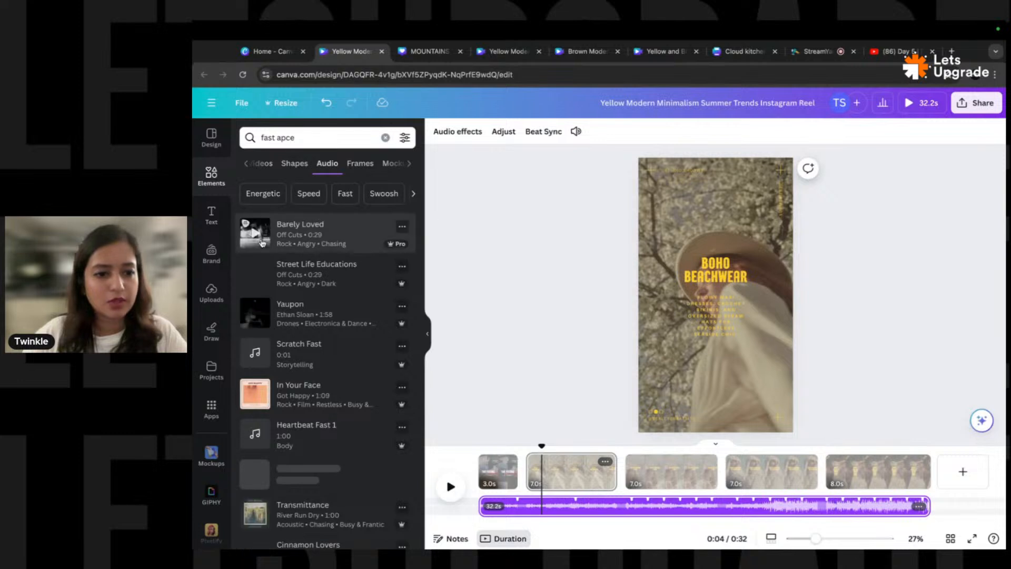
left_click(255, 234)
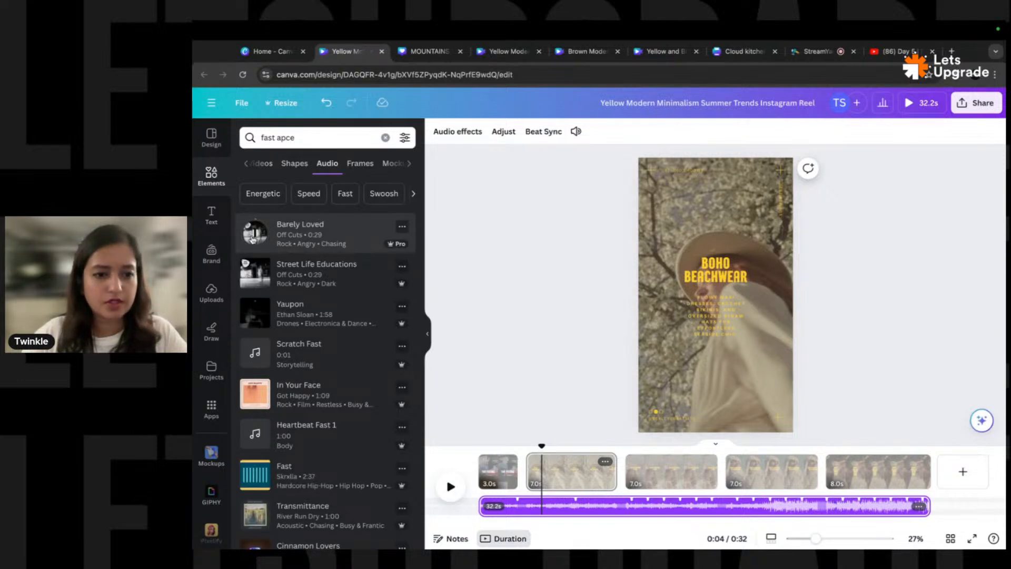
left_click(256, 274)
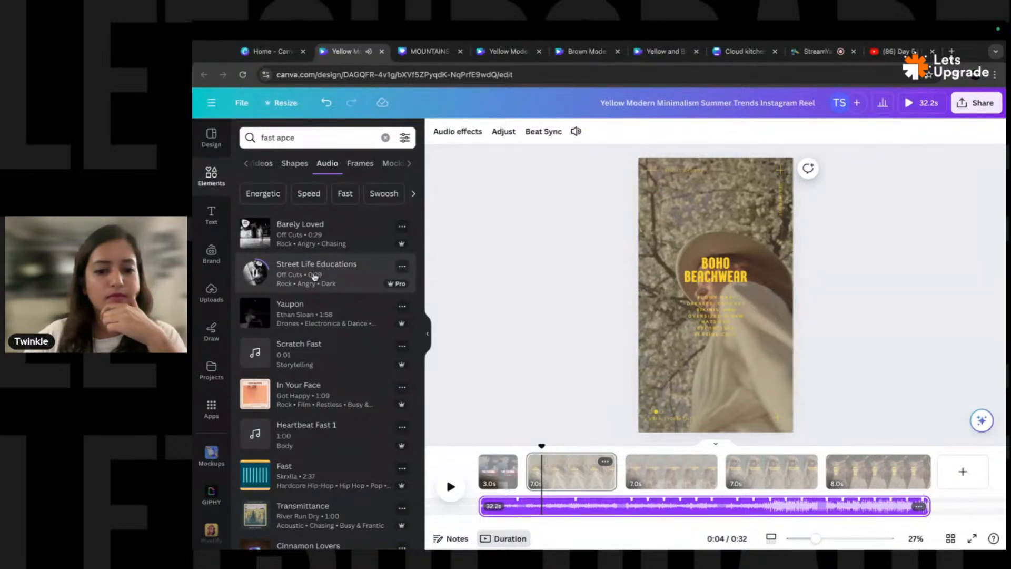
left_click_drag(311, 275, 555, 506)
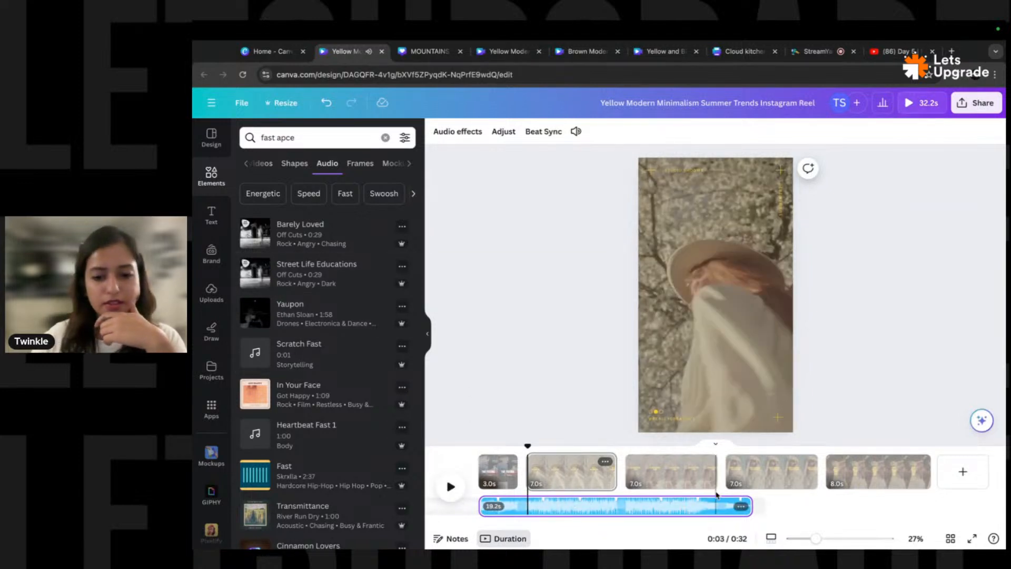
left_click(499, 471)
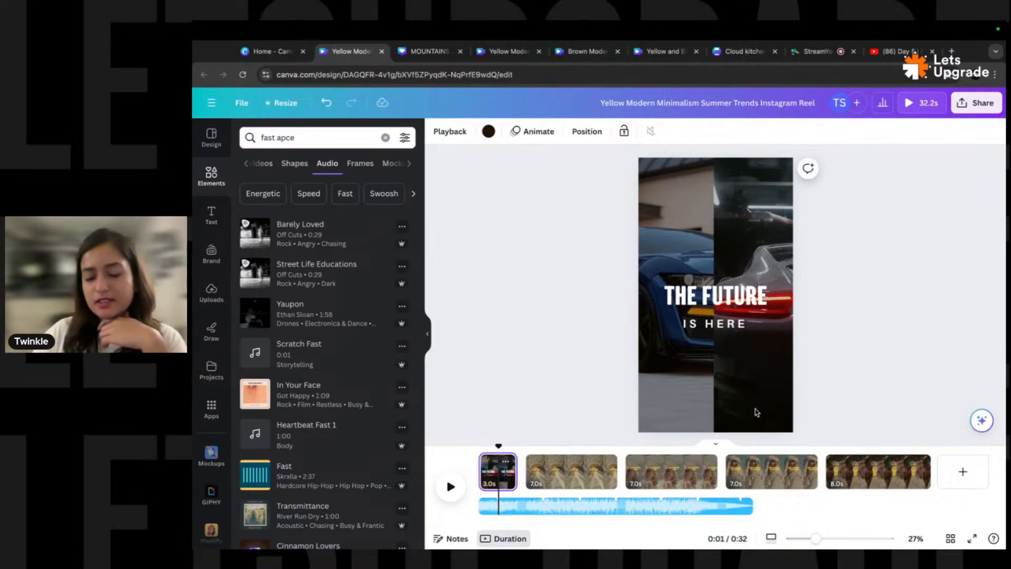
- Search Elements for 'line' and add a stacked-lines graphic from Graphics to the first page
left_click(385, 139)
type("lim")
key("BackSpace")
type("ne")
key("Return")
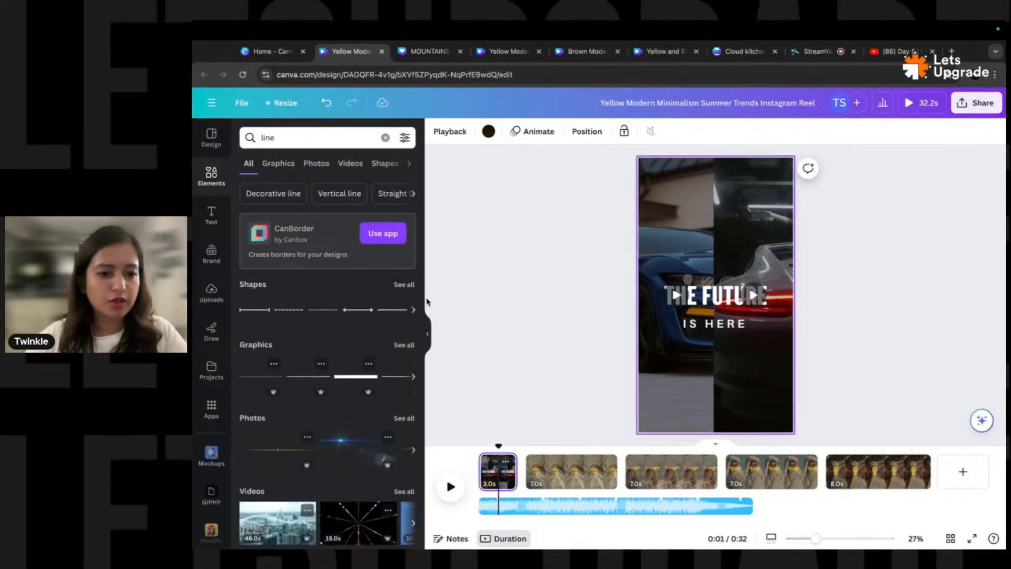
left_click(405, 285)
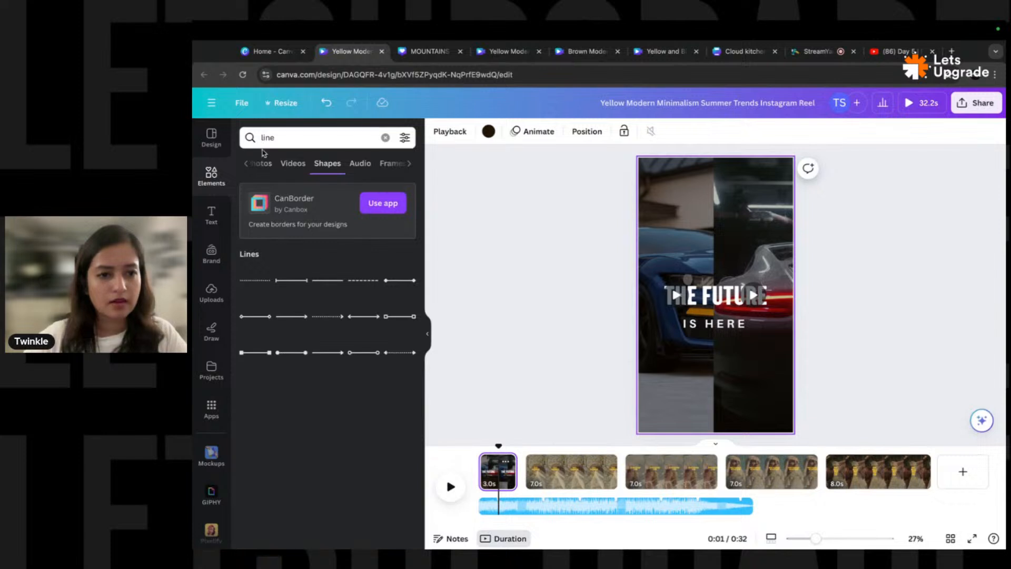
left_click(247, 165)
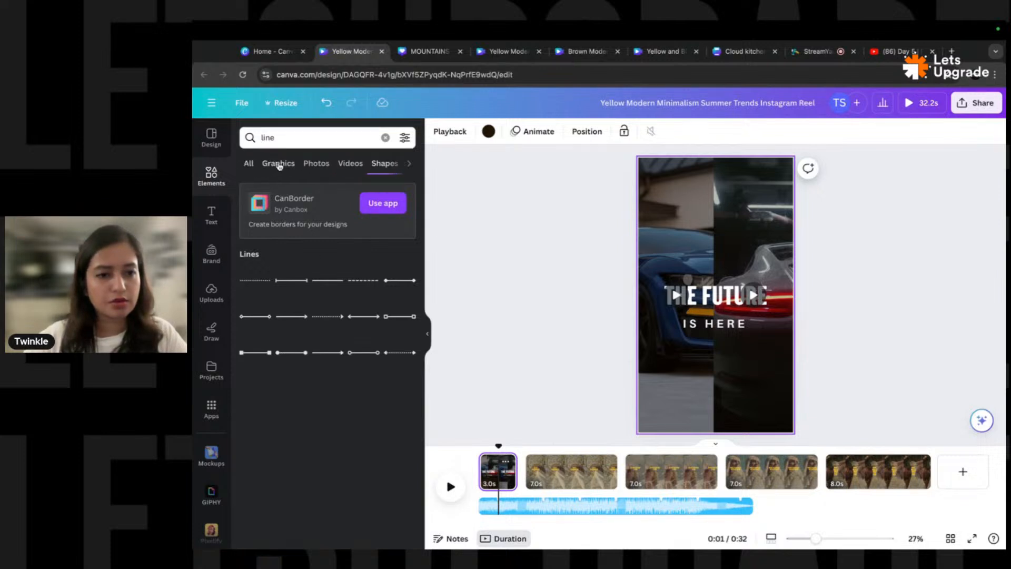
left_click(278, 165)
scroll(312, 360, "down", 5)
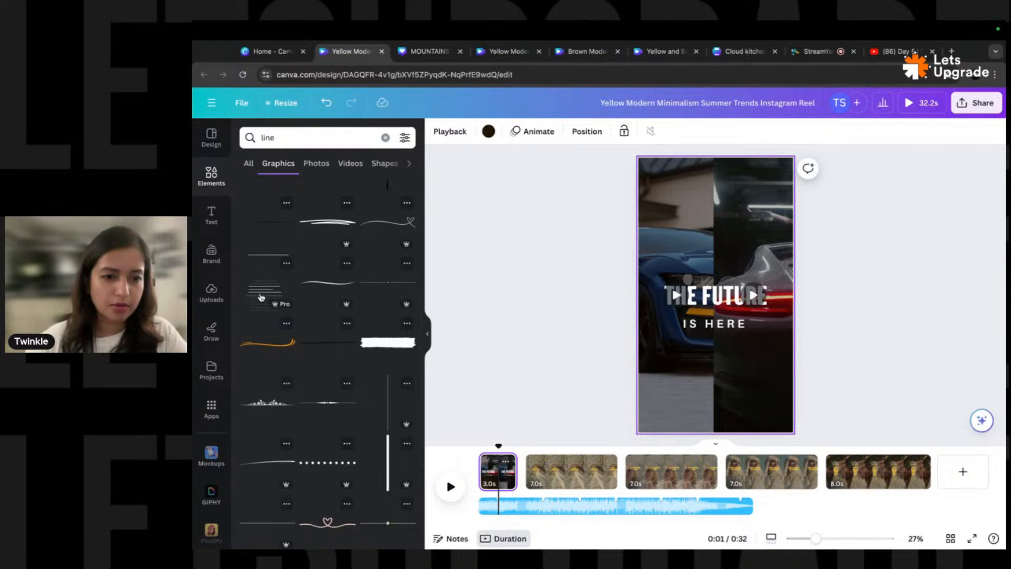
left_click(262, 295)
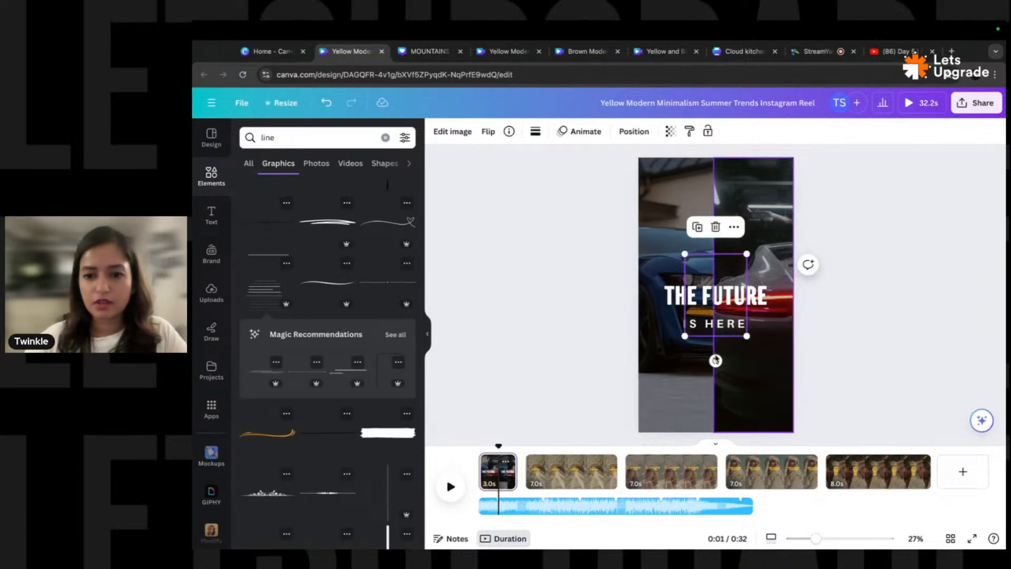
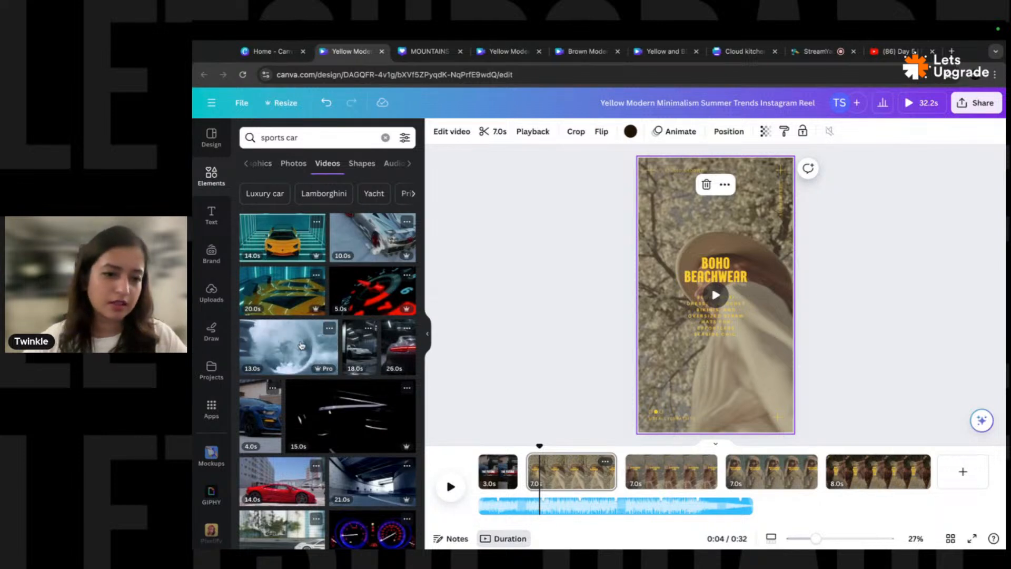
- Drop a smoky car clip onto page 2 and filter video results to Vertical orientation
left_click_drag(282, 355, 652, 250)
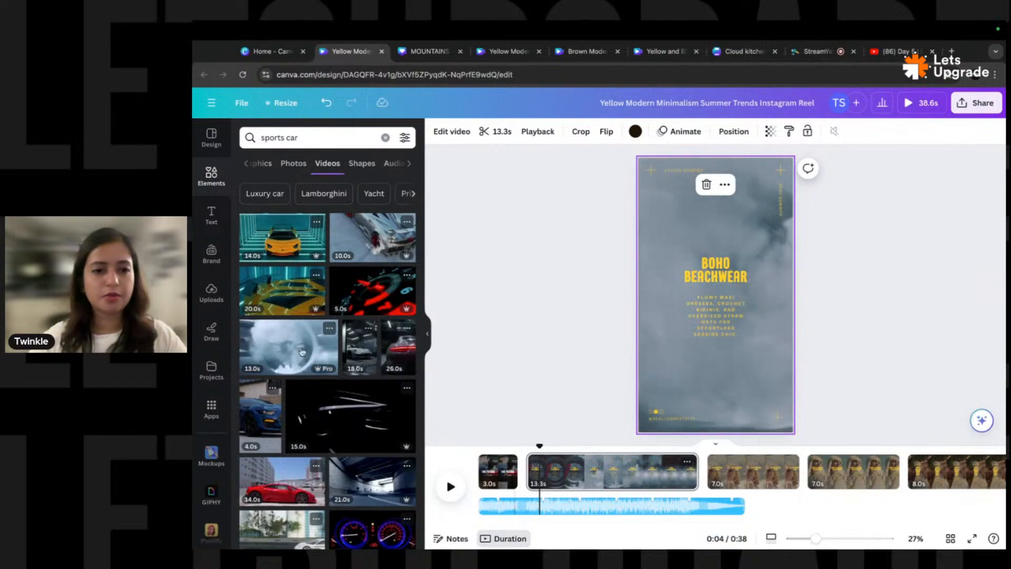
left_click(404, 137)
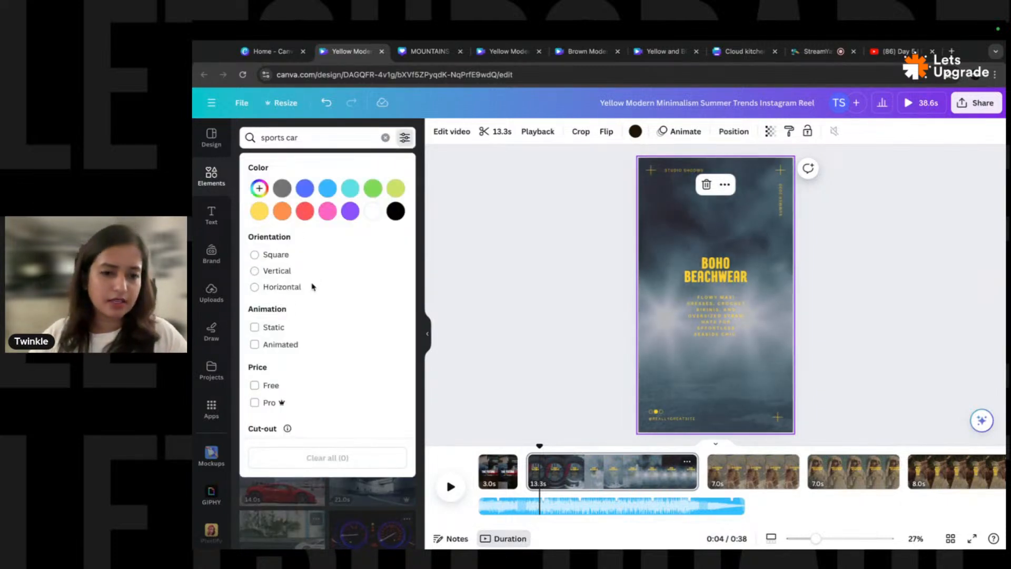
left_click(278, 271)
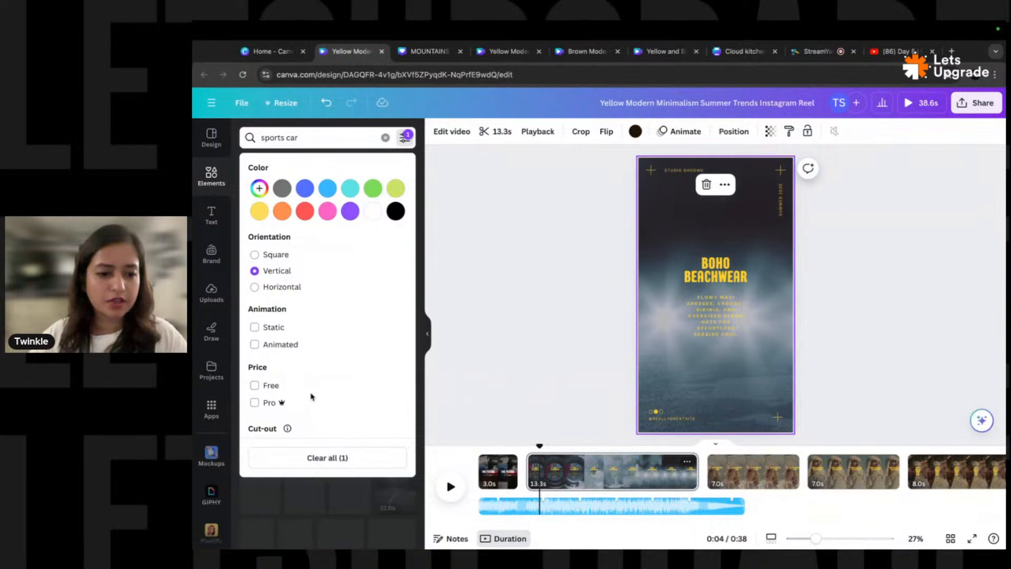
left_click(405, 138)
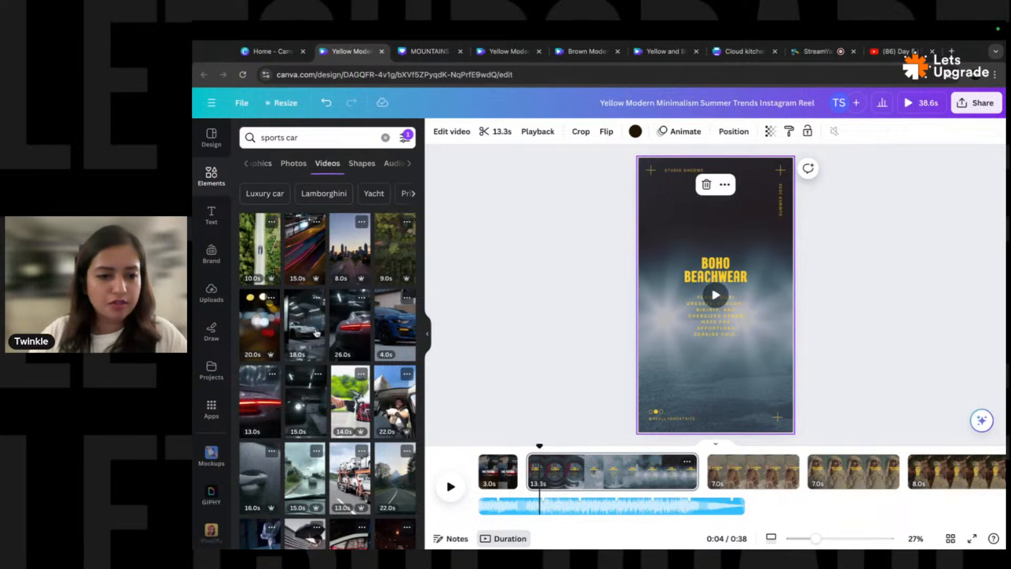
- Try other vertical car clips on page 2, settling on a muted taillight clip
scroll(329, 418, "down", 2)
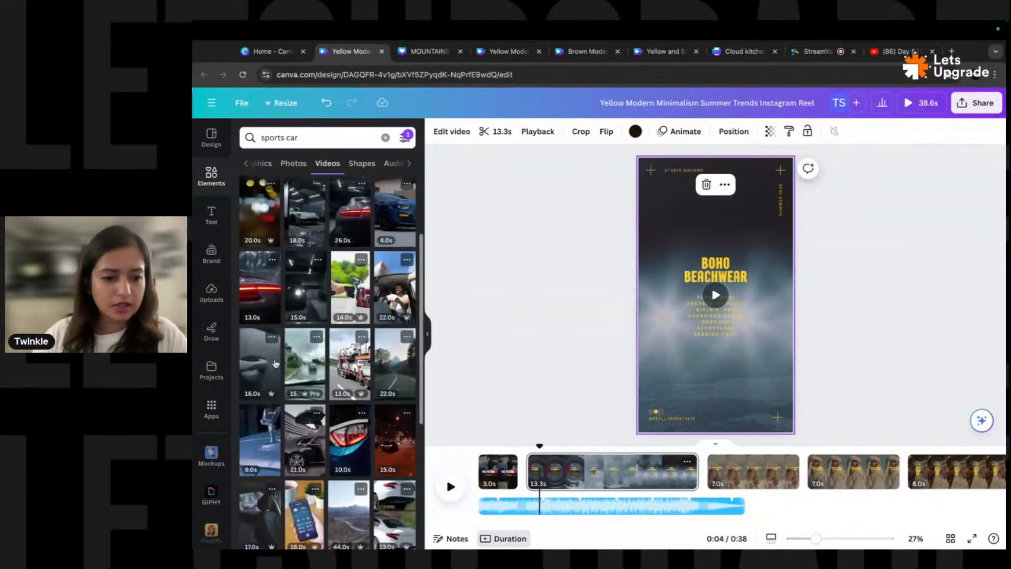
left_click_drag(255, 365, 647, 244)
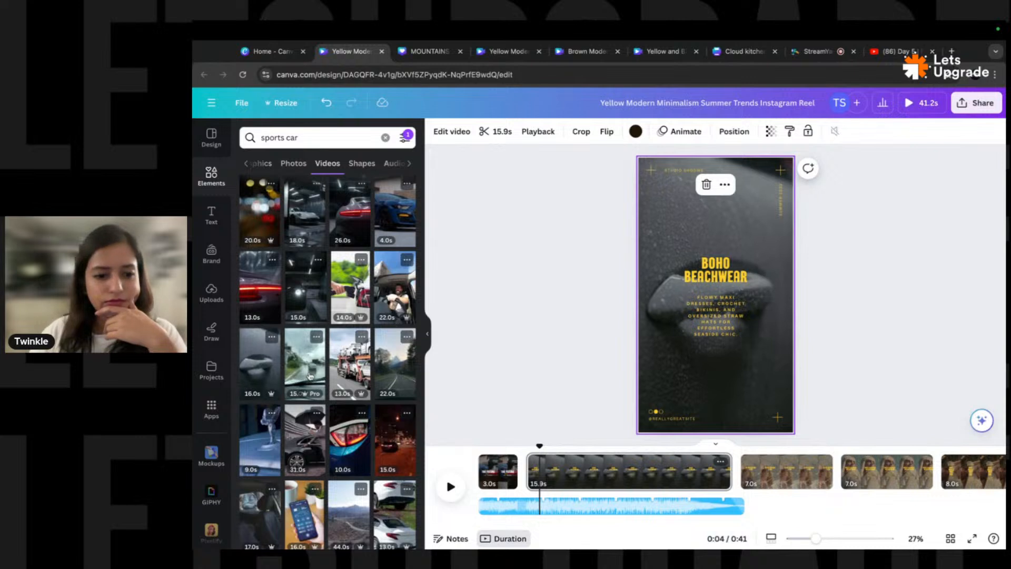
scroll(351, 332, "down", 2)
left_click_drag(352, 332, 664, 253)
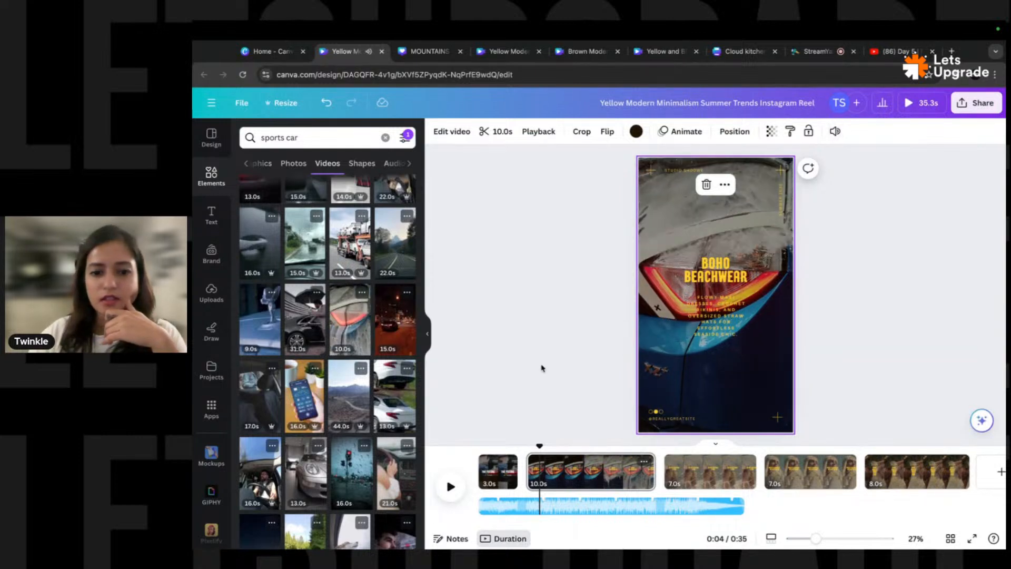
left_click(836, 132)
left_click(823, 168)
left_click(825, 139)
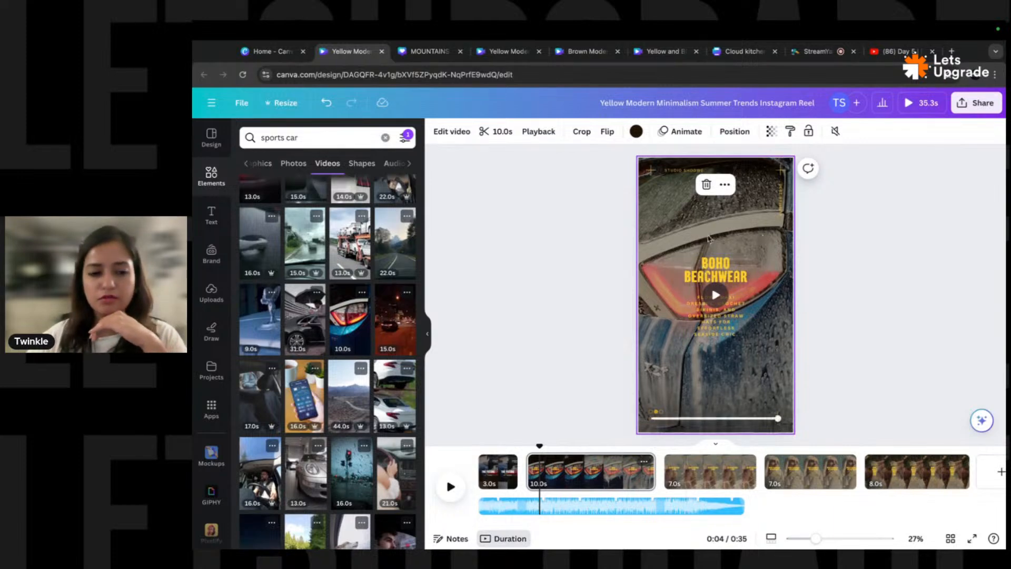
- Replace page 2's background with a 1.6-second dashboard speedometer clip
scroll(339, 421, "down", 1)
scroll(339, 421, "down", 5)
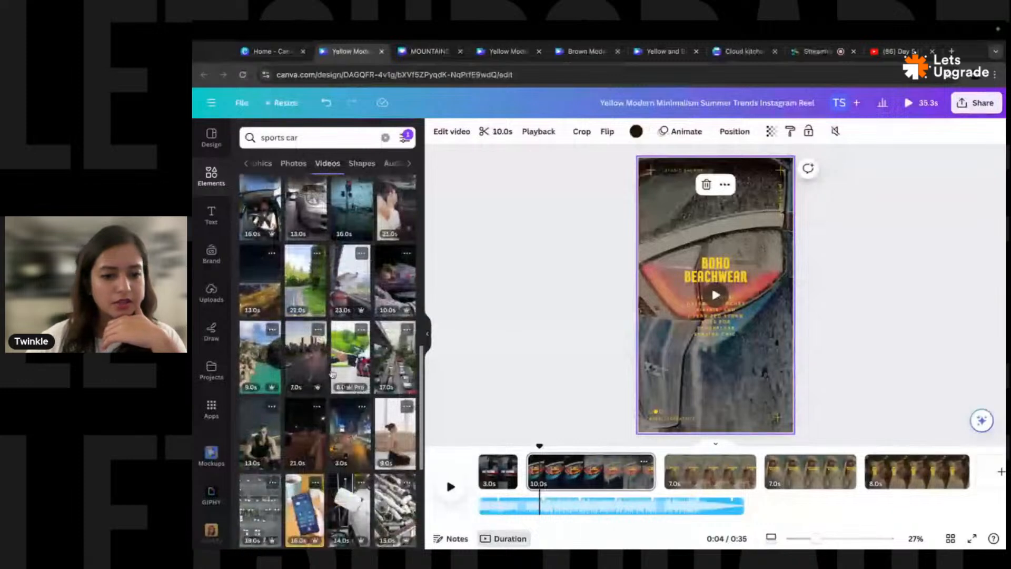
scroll(337, 364, "down", 4)
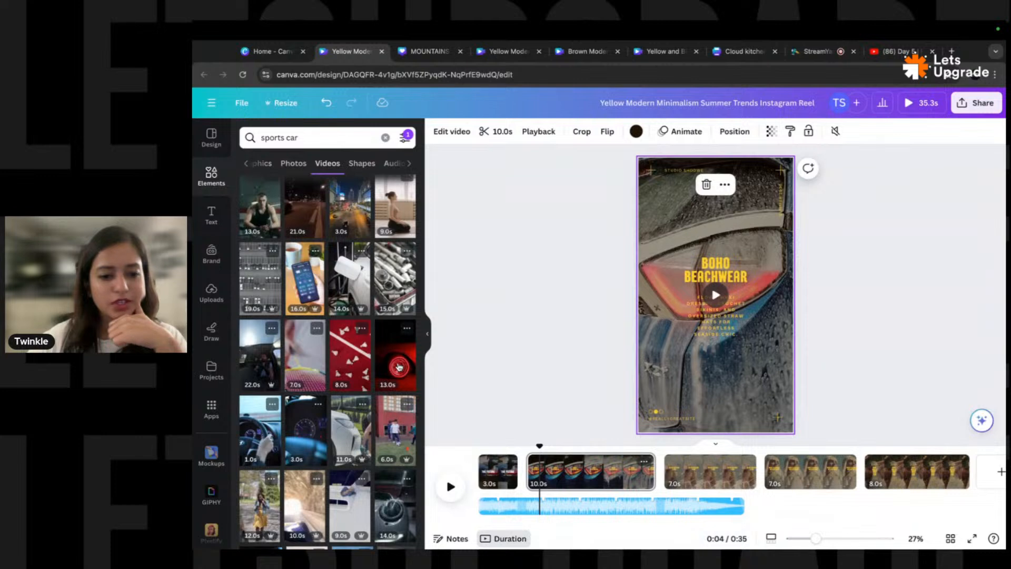
scroll(380, 364, "down", 2)
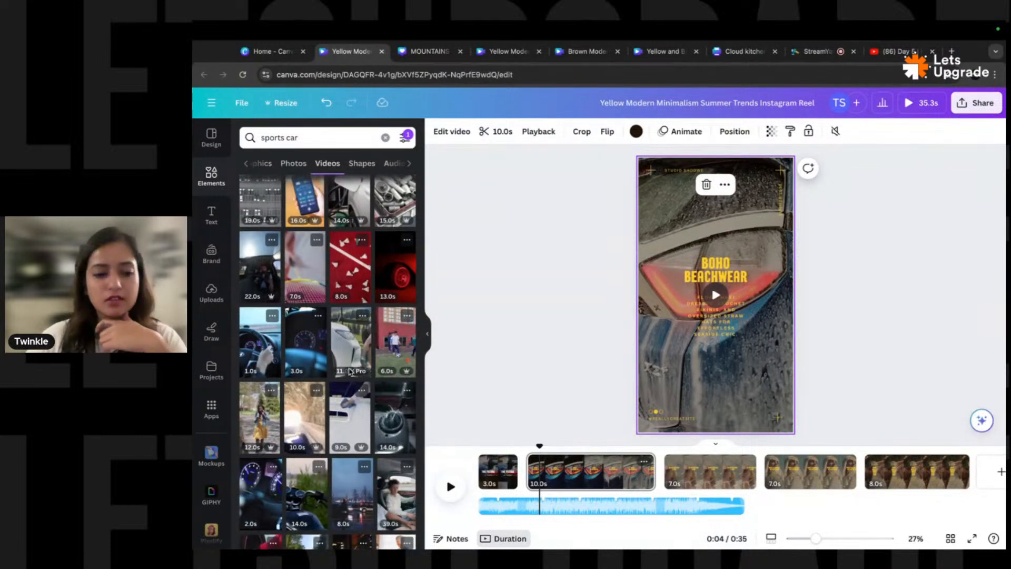
scroll(348, 362, "down", 2)
left_click_drag(341, 362, 637, 255)
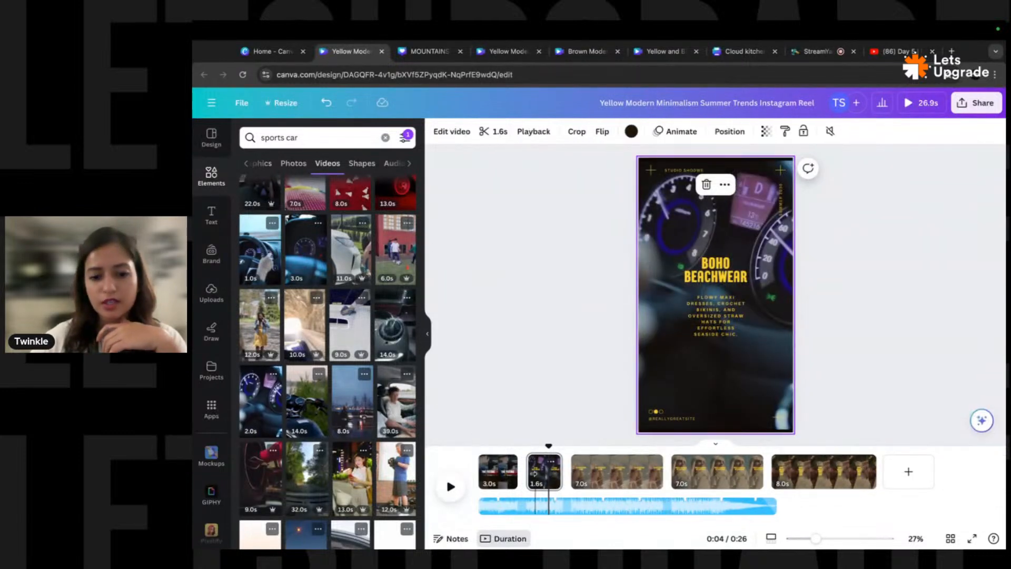
- Preview the reel from the speedometer page through to the third page
left_click(450, 486)
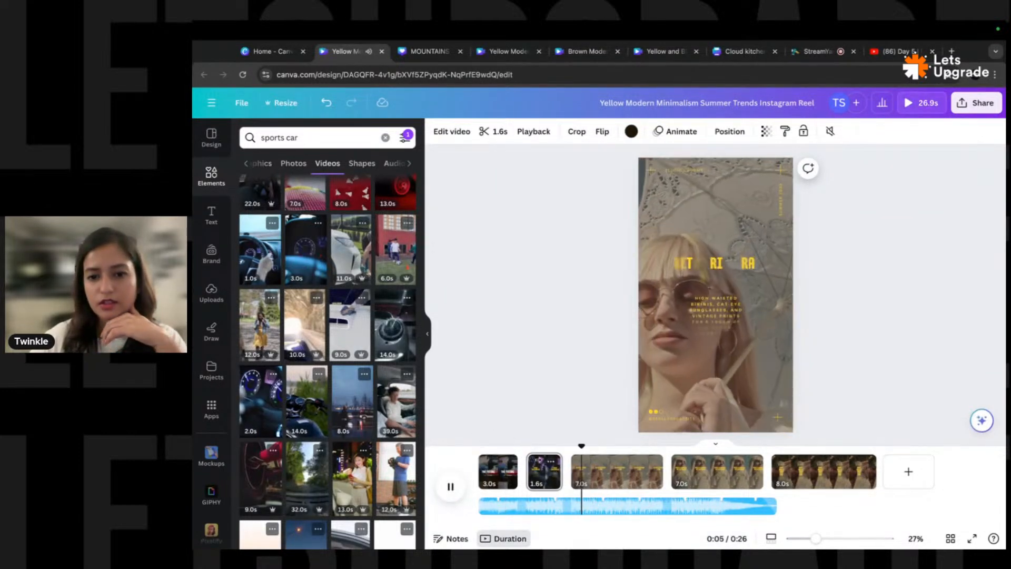
left_click_drag(585, 445, 527, 456)
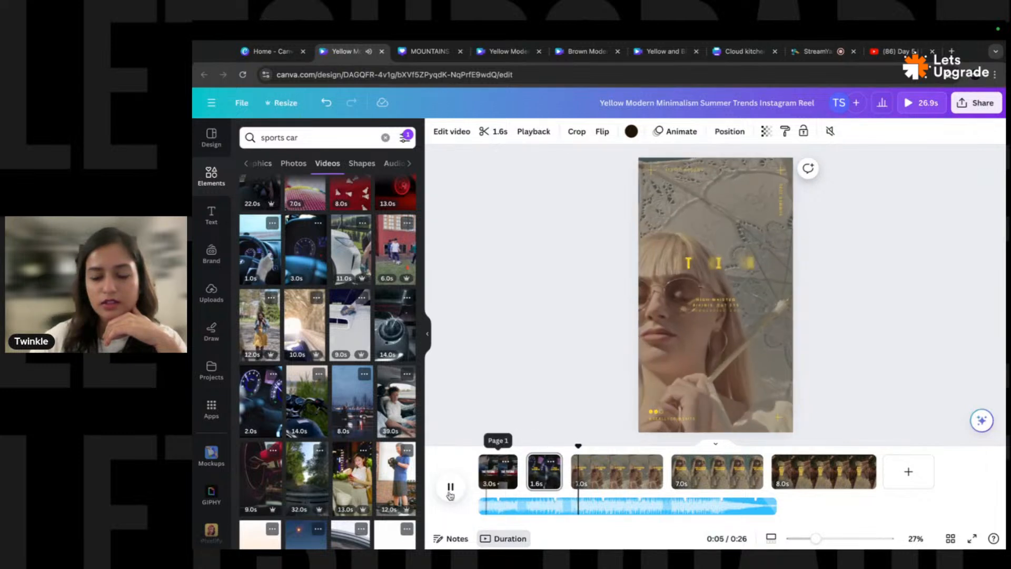
left_click(450, 486)
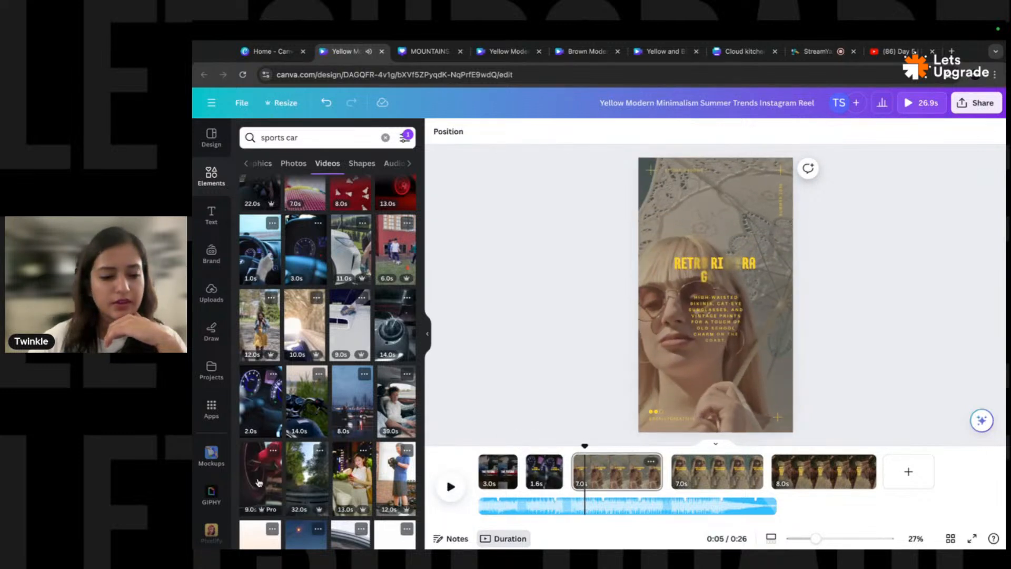
- Swap page 3's video for a car wheel clip and delete the 1.6s speedometer page
left_click_drag(259, 481, 658, 352)
left_click(721, 269)
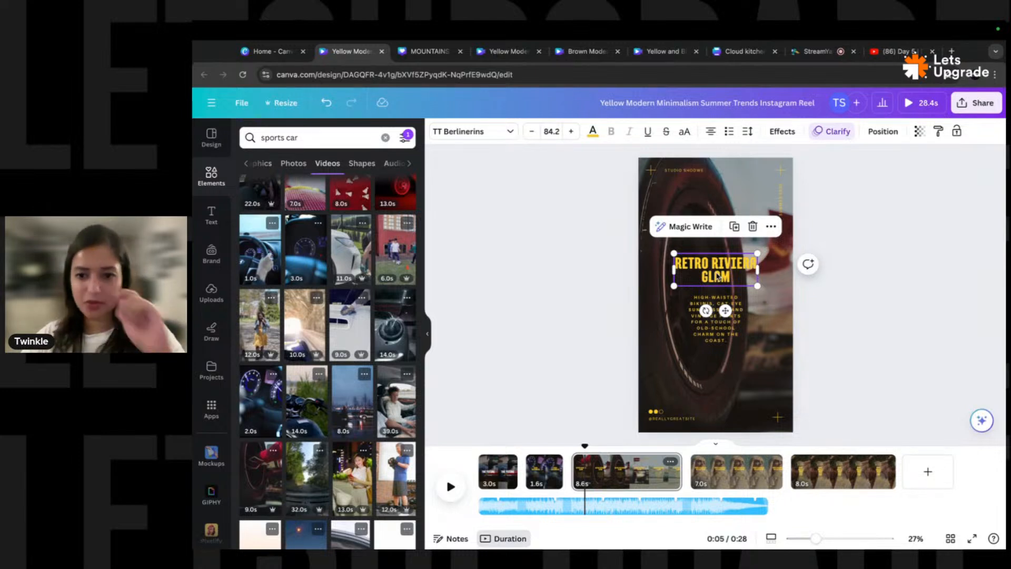
left_click(450, 487)
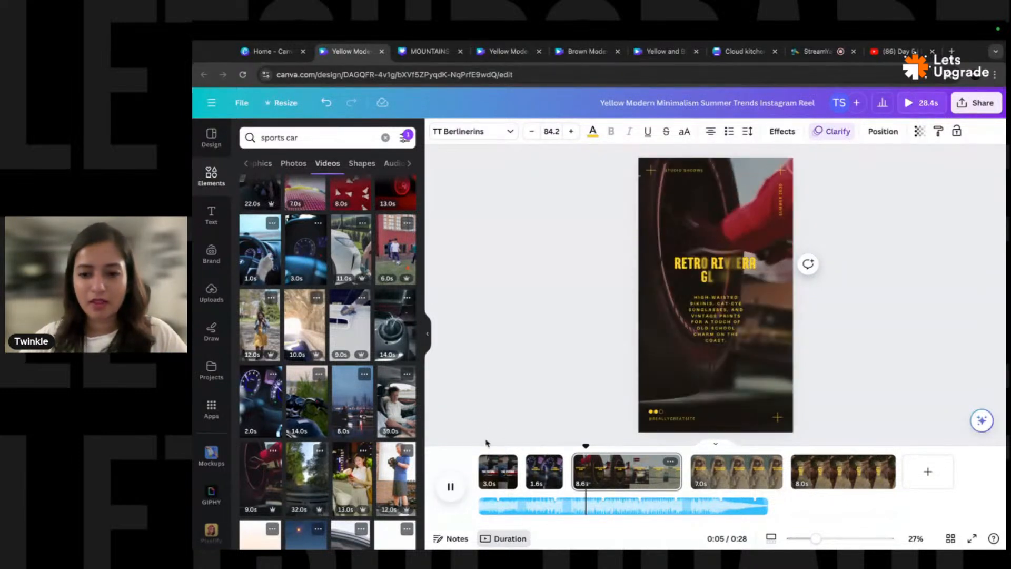
left_click(456, 490)
left_click(551, 474)
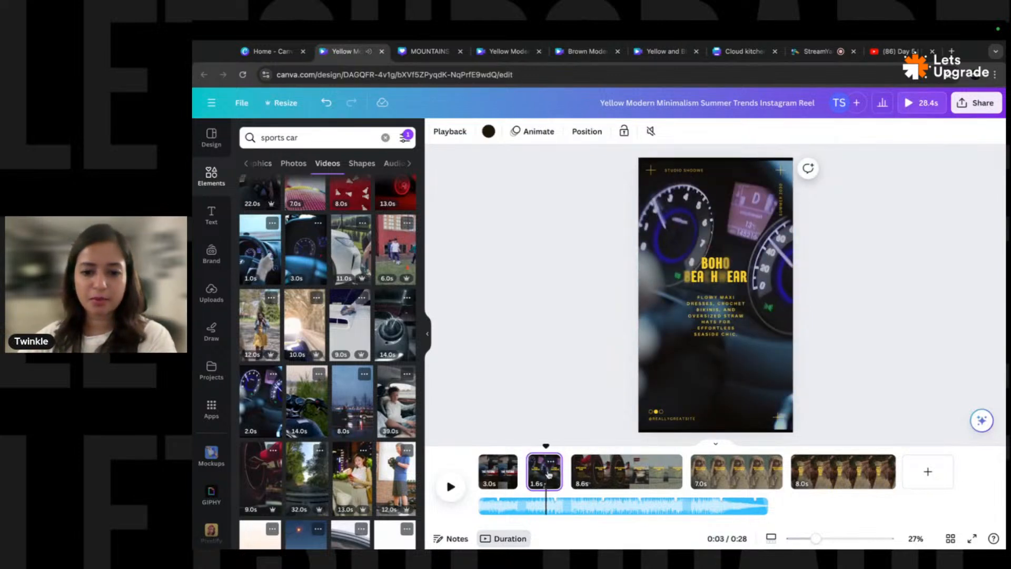
key("Delete")
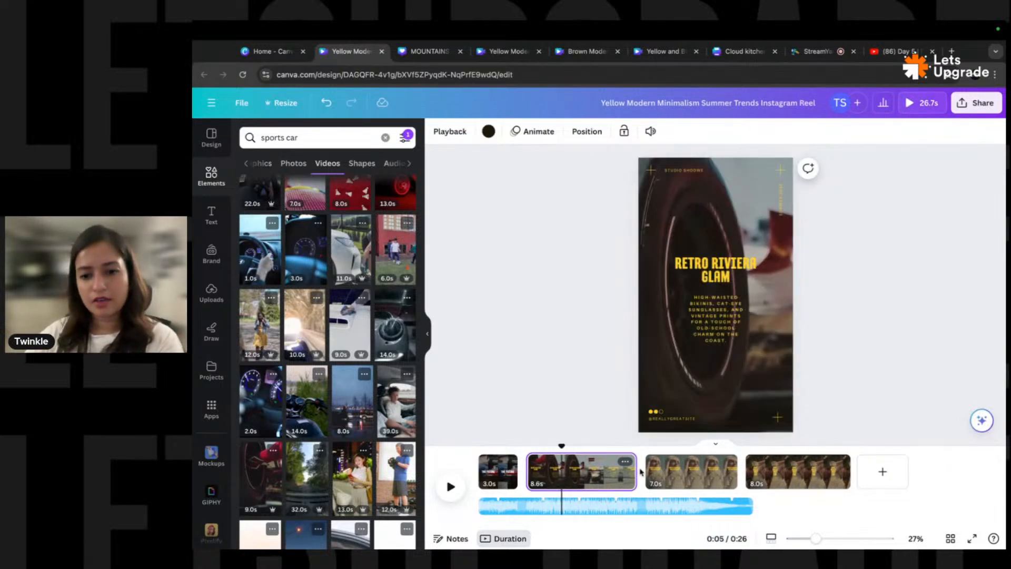
- Make the RETRO RIVIERA GLAM title and body paragraph white
left_click(707, 275)
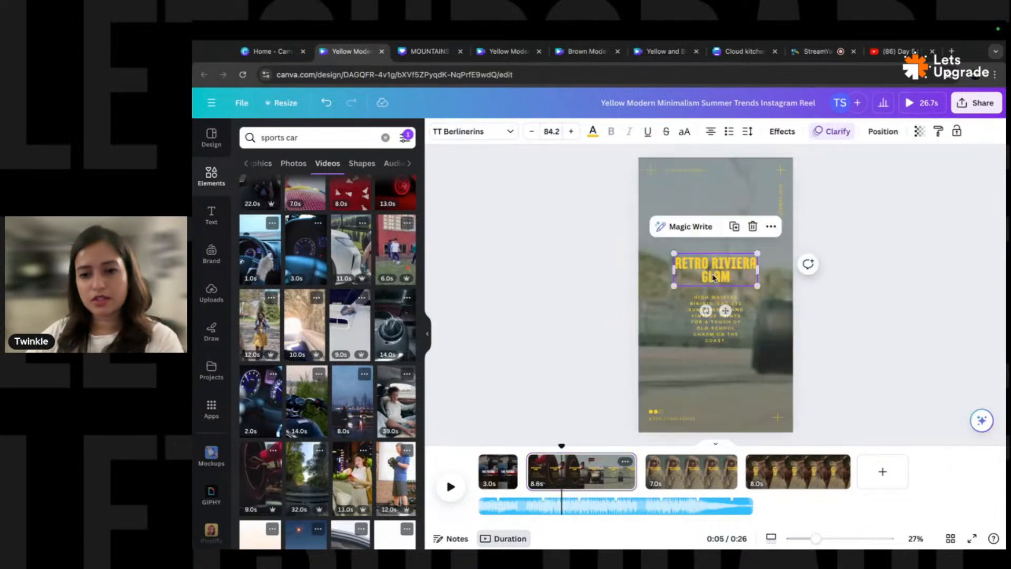
left_click(593, 133)
left_click(343, 199)
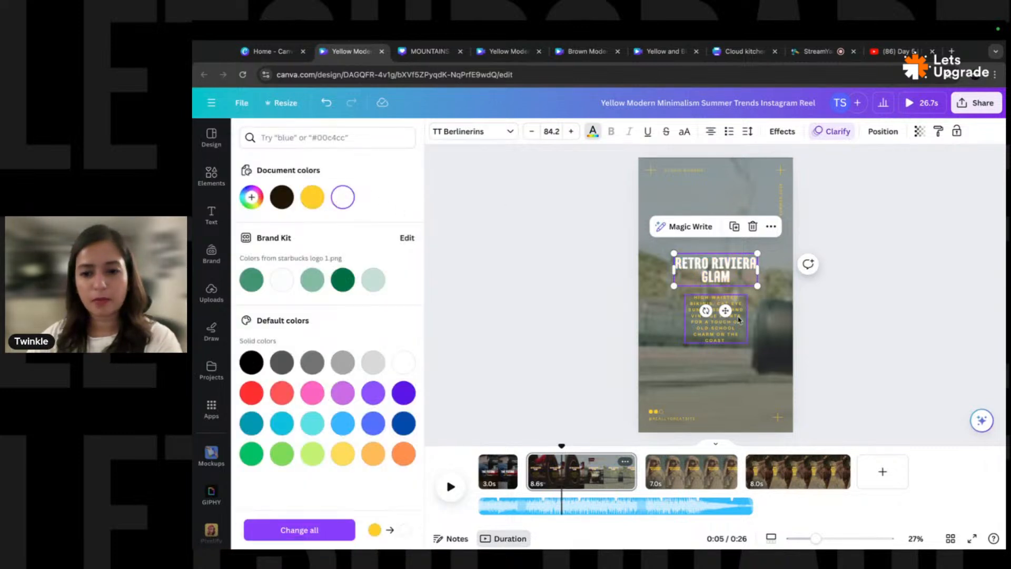
left_click(726, 331)
left_click(346, 204)
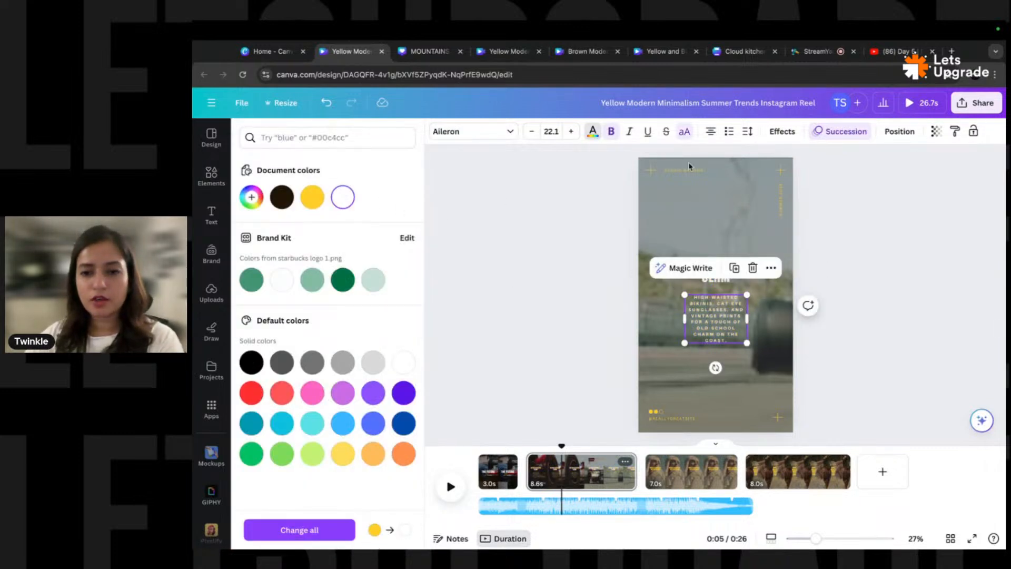
- Turn the small top text and the vertical side text white as well
left_click(690, 171)
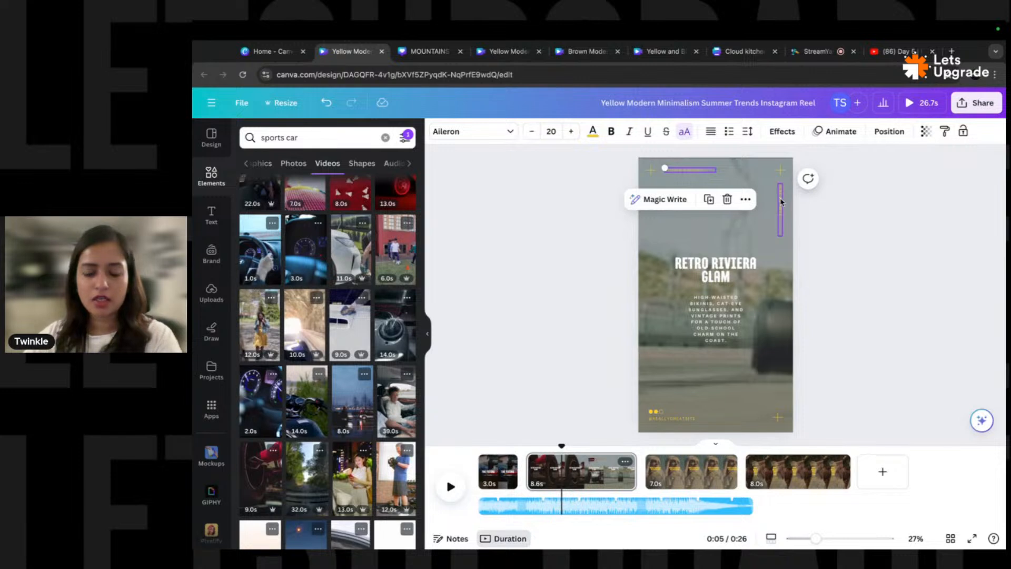
left_click(765, 235)
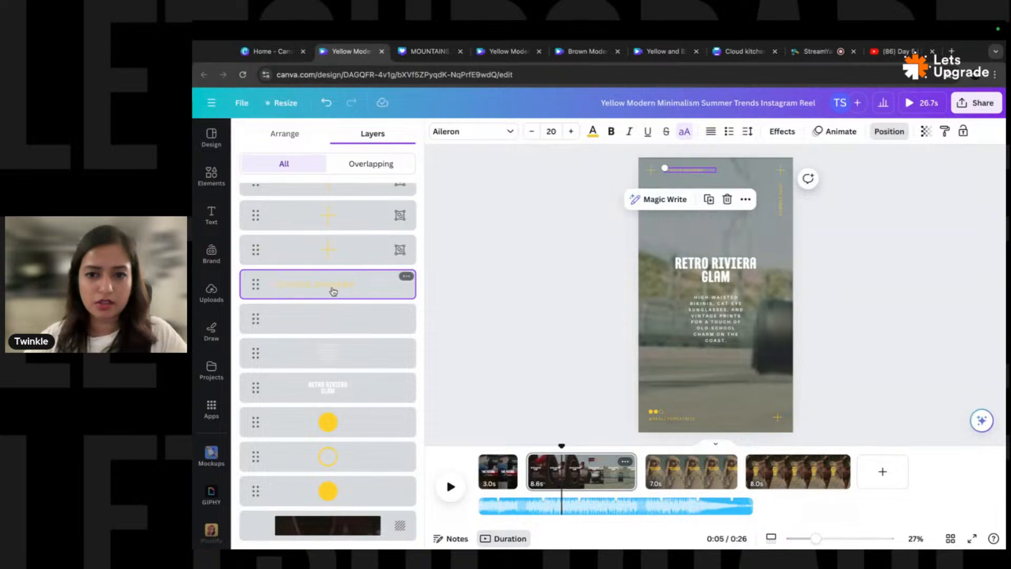
scroll(334, 290, "up", 2)
left_click(353, 200, "shift")
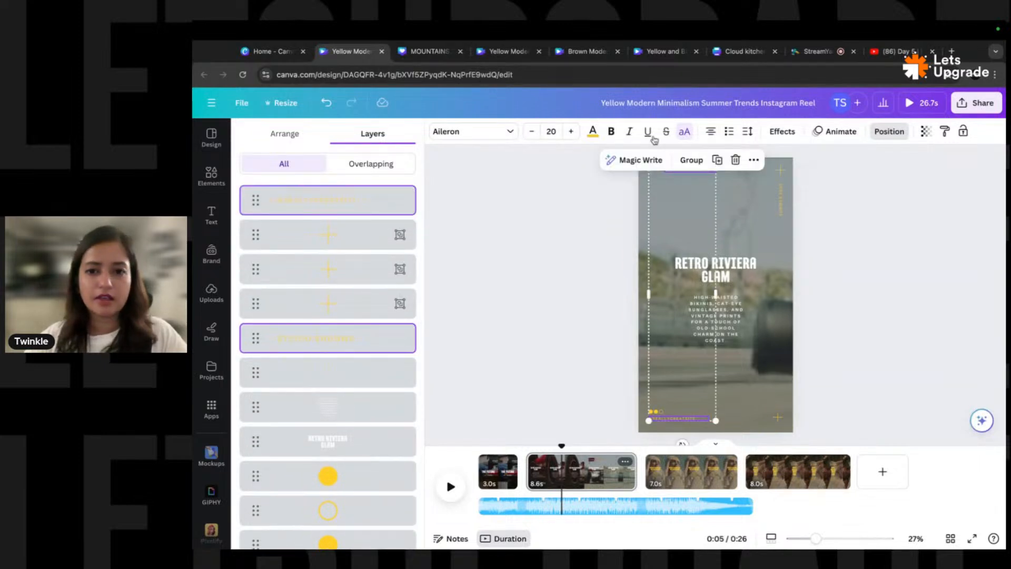
left_click(592, 131)
left_click(341, 199)
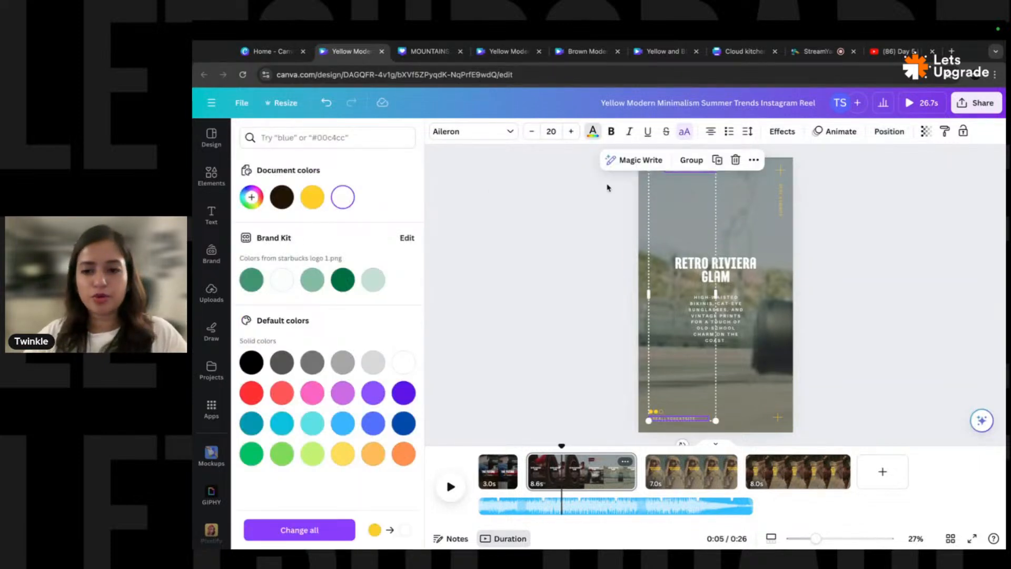
left_click(776, 201)
left_click(780, 203)
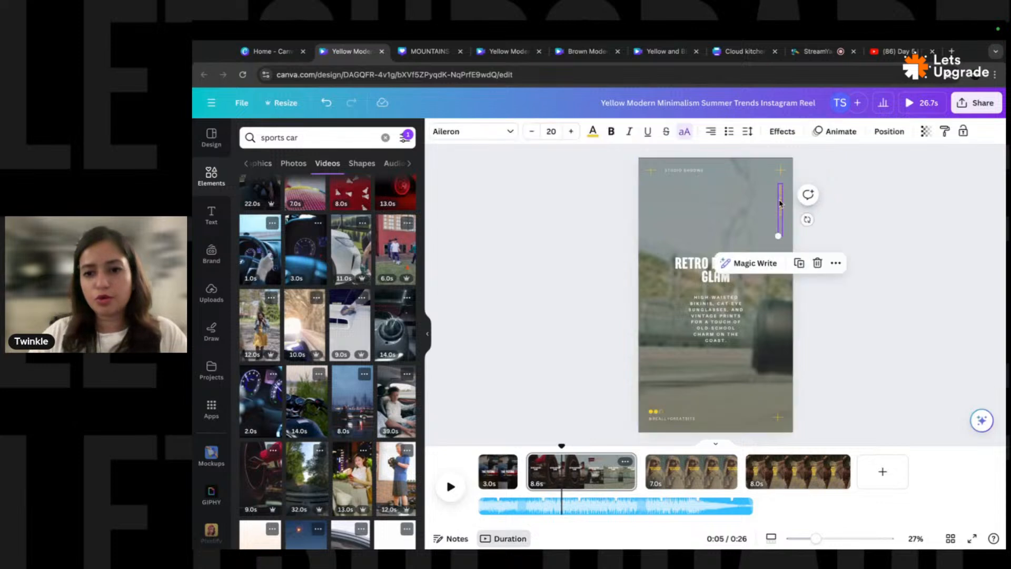
left_click(594, 133)
left_click(343, 198)
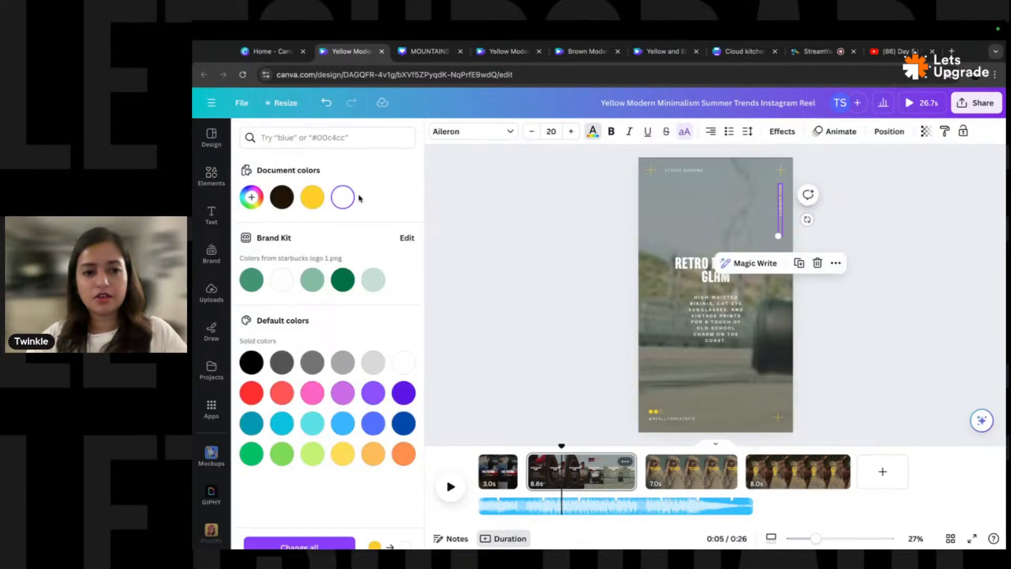
left_click(606, 307)
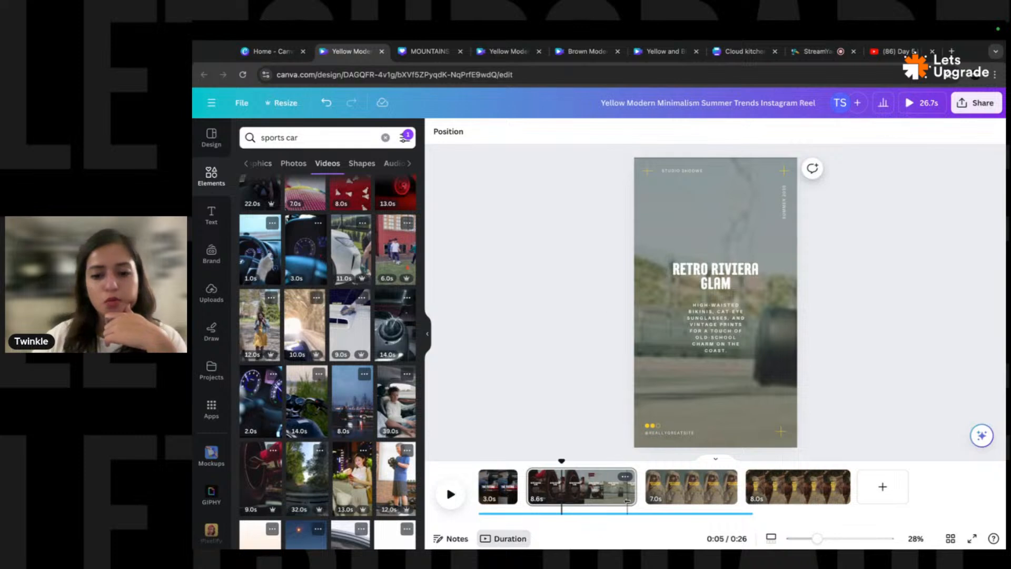
- Trim page 2 to 4.0 seconds and rewrite the body text as HIGH SPEED, XYZ HORSEPOWER, EJECTEABLE SEATS
left_click(600, 490)
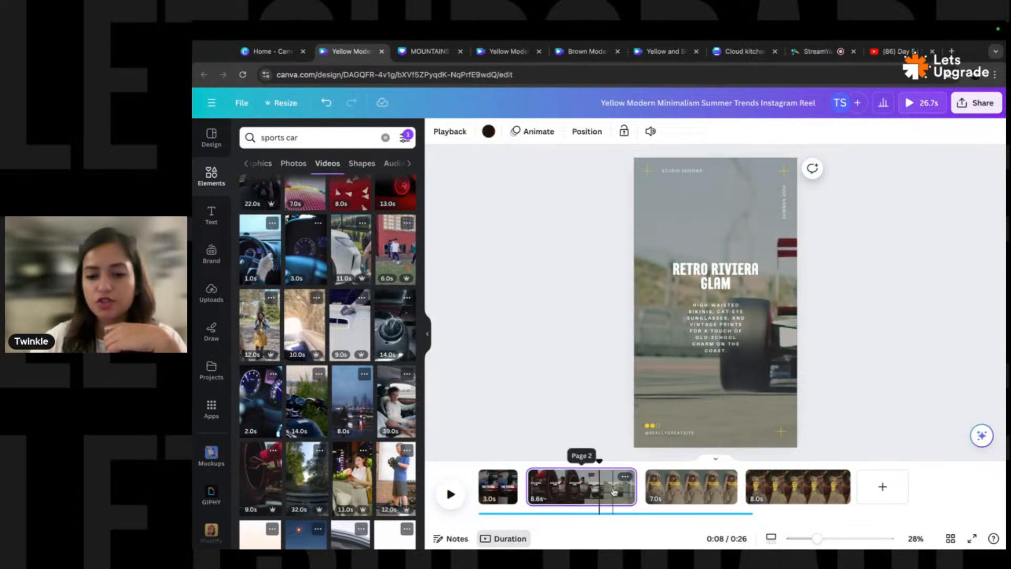
left_click_drag(634, 487, 576, 487)
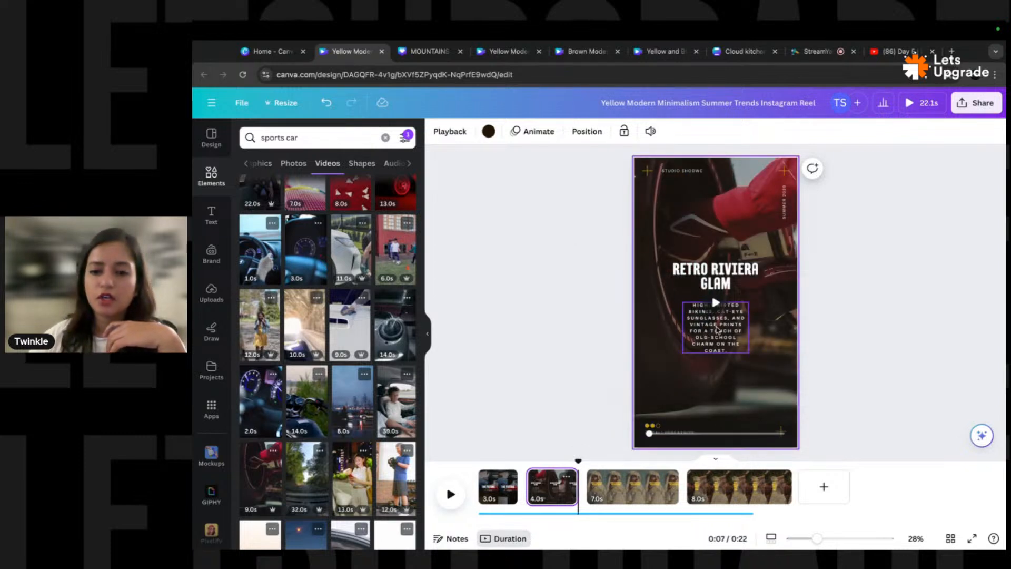
left_click(717, 330)
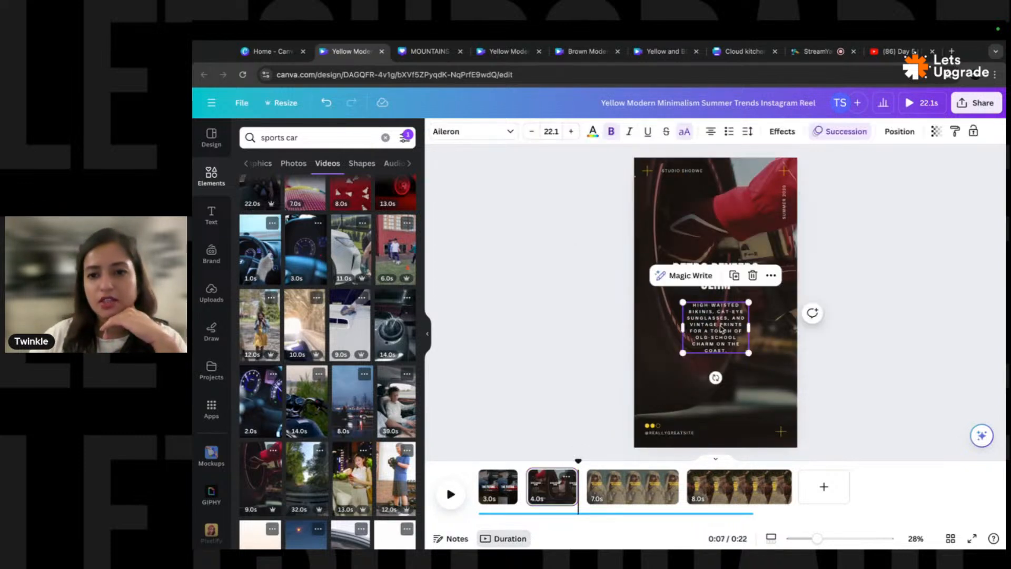
double_click(723, 324)
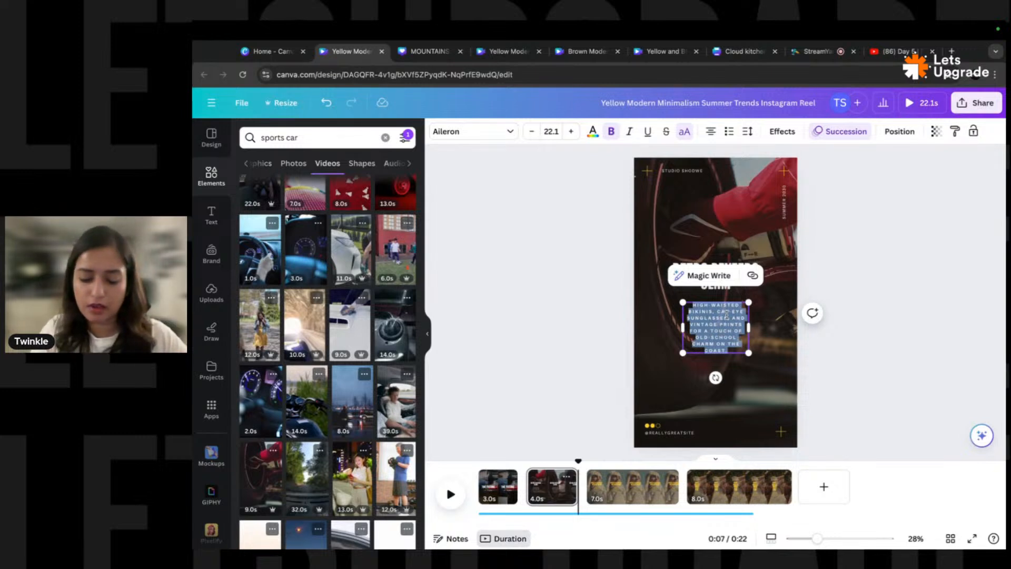
type("HIGH")
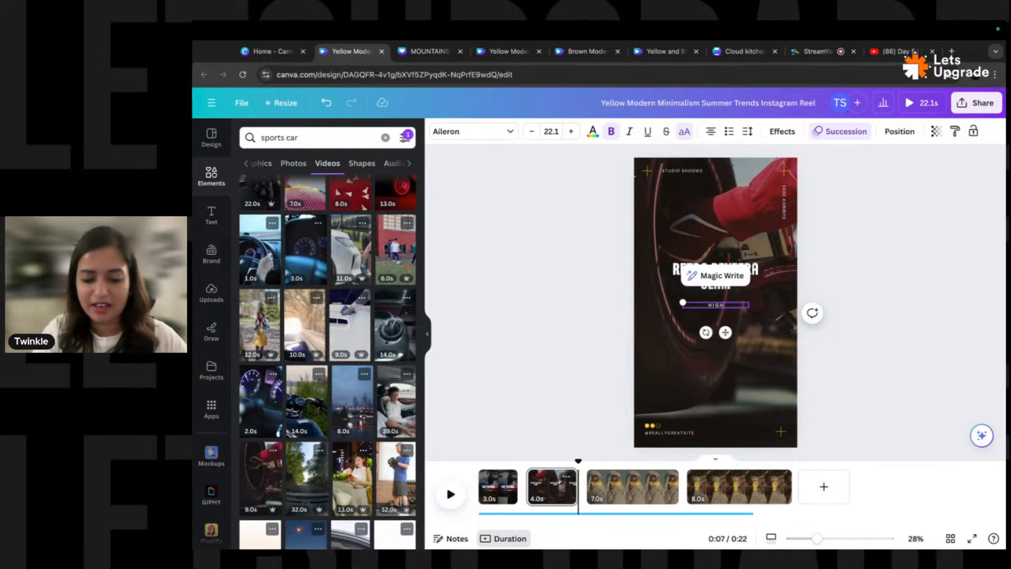
type(" SPEED")
key("Return")
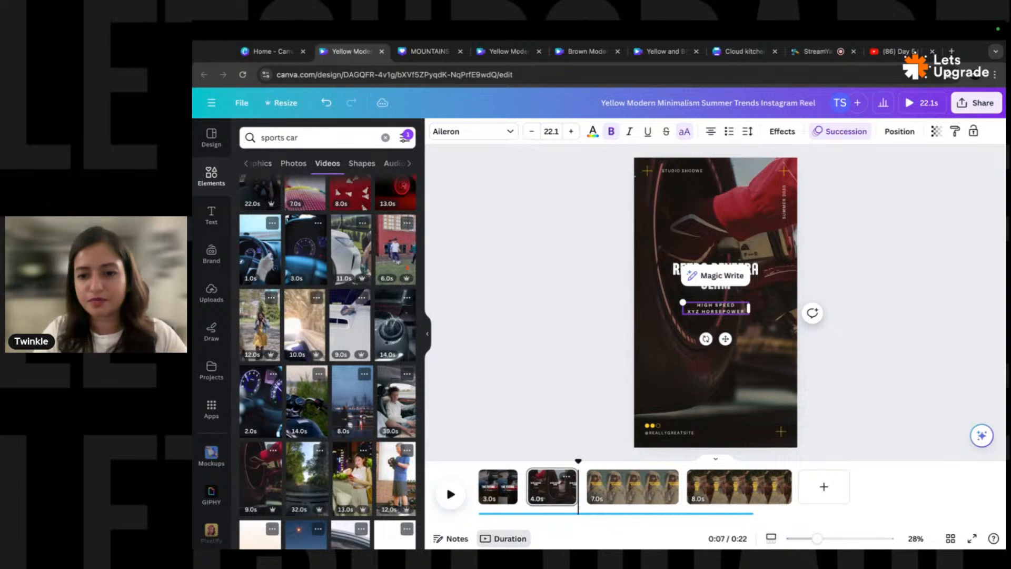
key("Return")
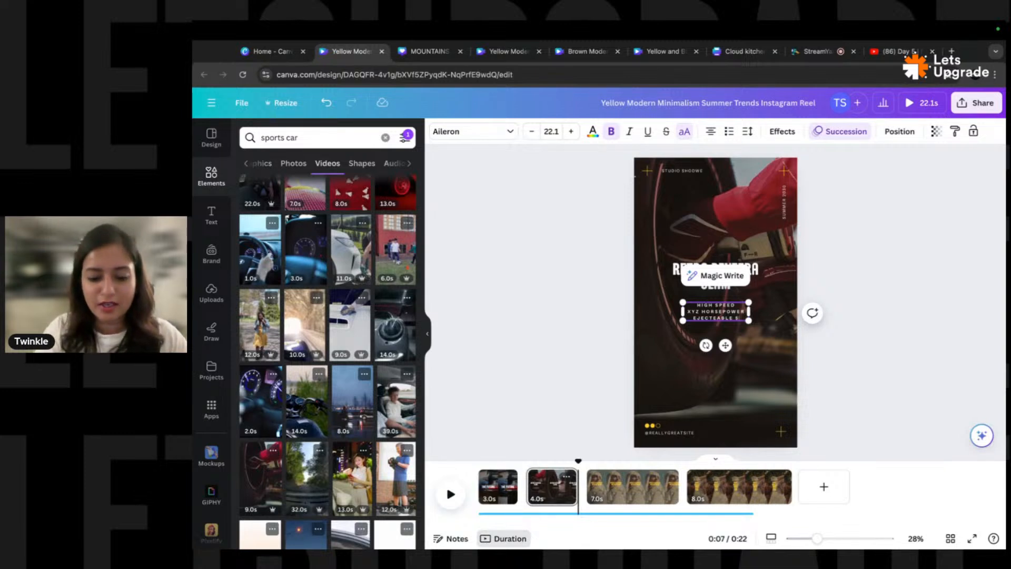
- Enlarge the RETRO RIVIERA GLAM title and move the feature list below it
left_click(861, 255)
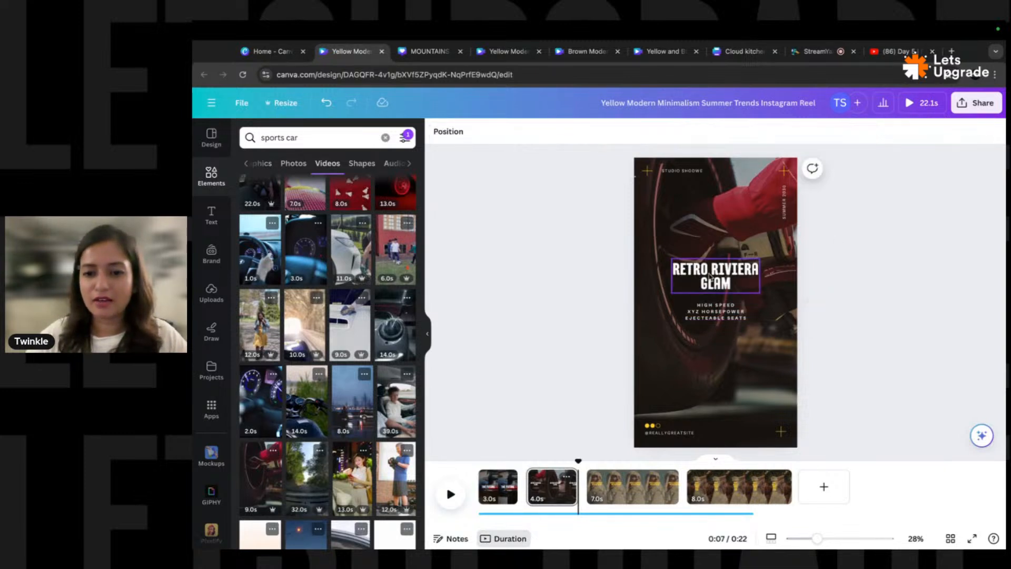
left_click(722, 277)
left_click_drag(762, 260, 784, 248)
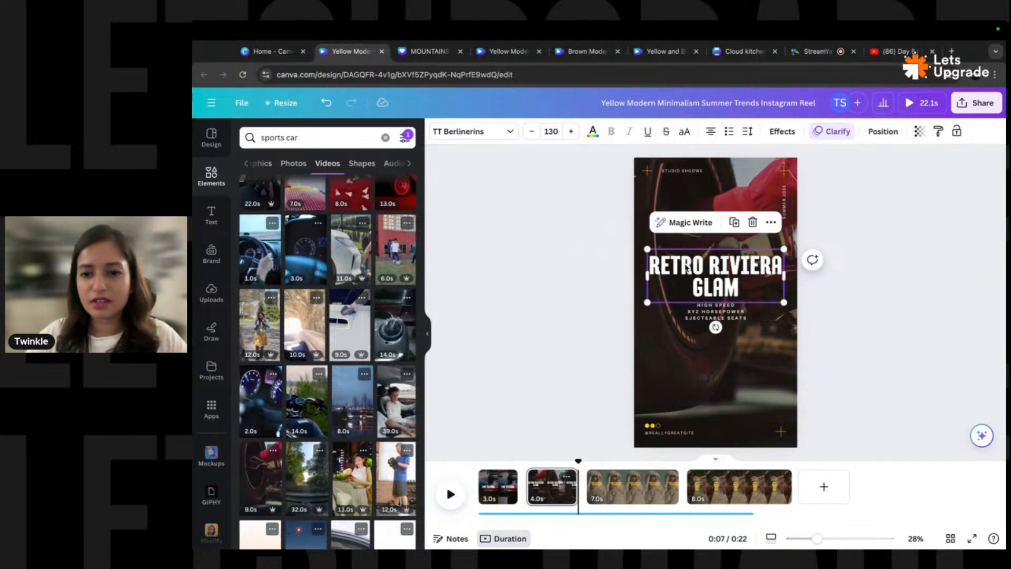
left_click(744, 321)
left_click_drag(719, 316, 719, 339)
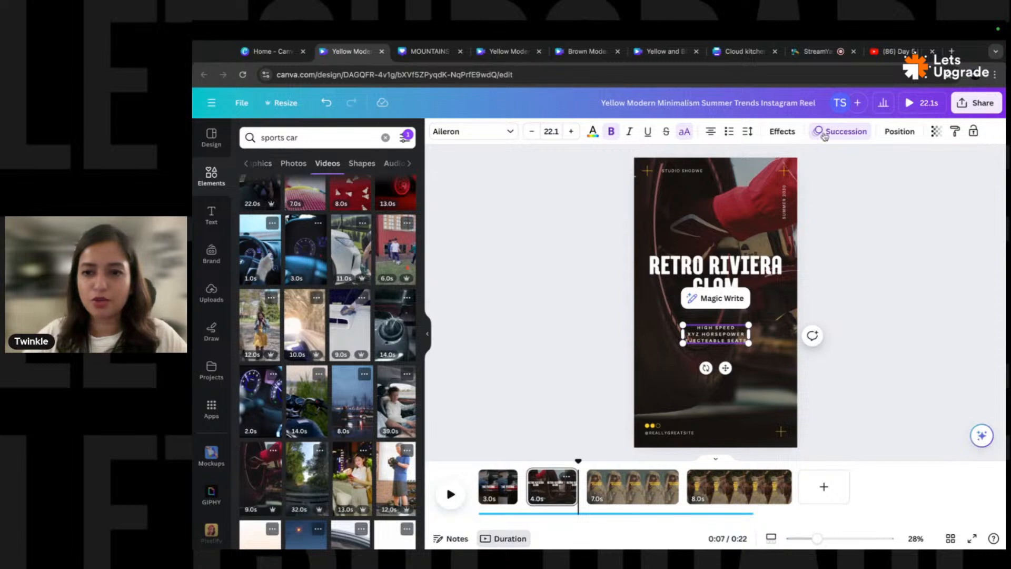
- Widen the feature lines' spacing and format all three as a bulleted list
left_click(748, 131)
left_click_drag(801, 213, 854, 211)
left_click(729, 134)
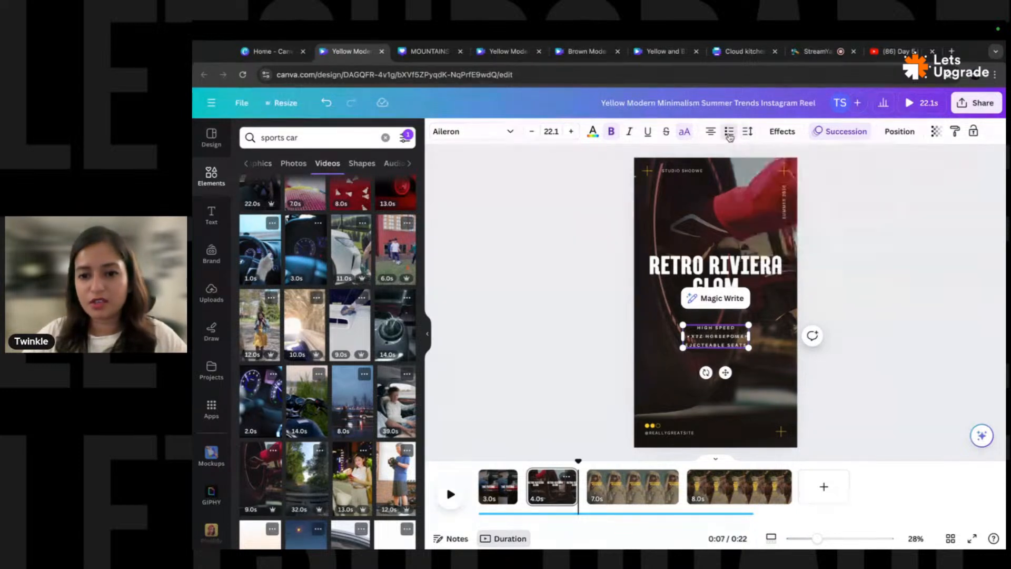
key("super+a")
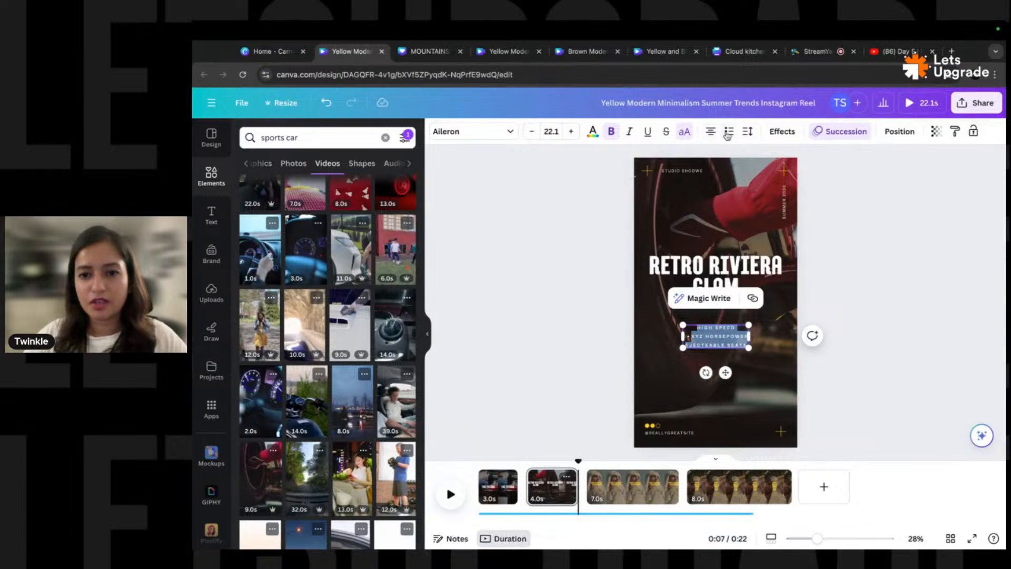
left_click(727, 136)
left_click(861, 286)
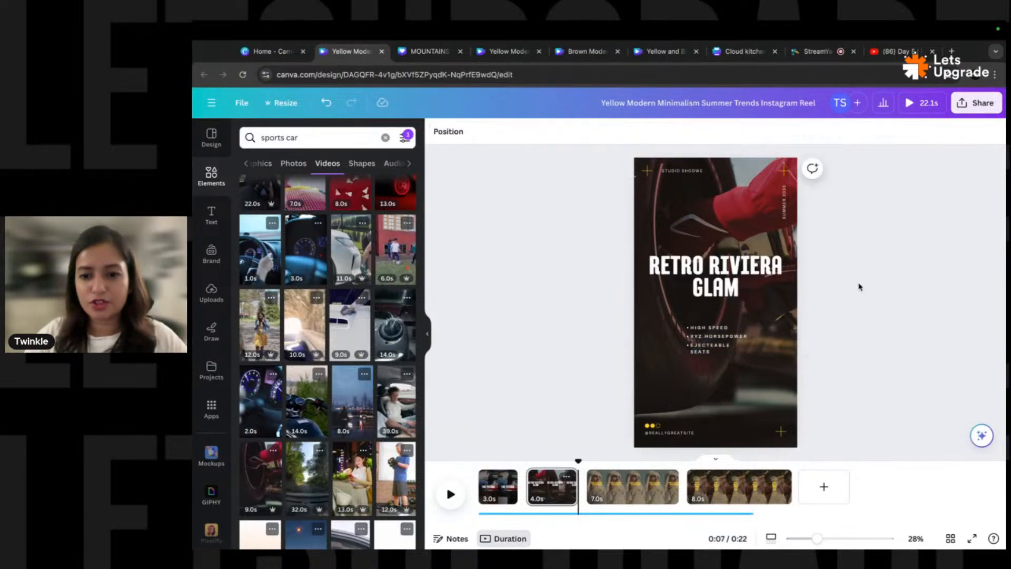
left_click_drag(709, 350, 738, 351)
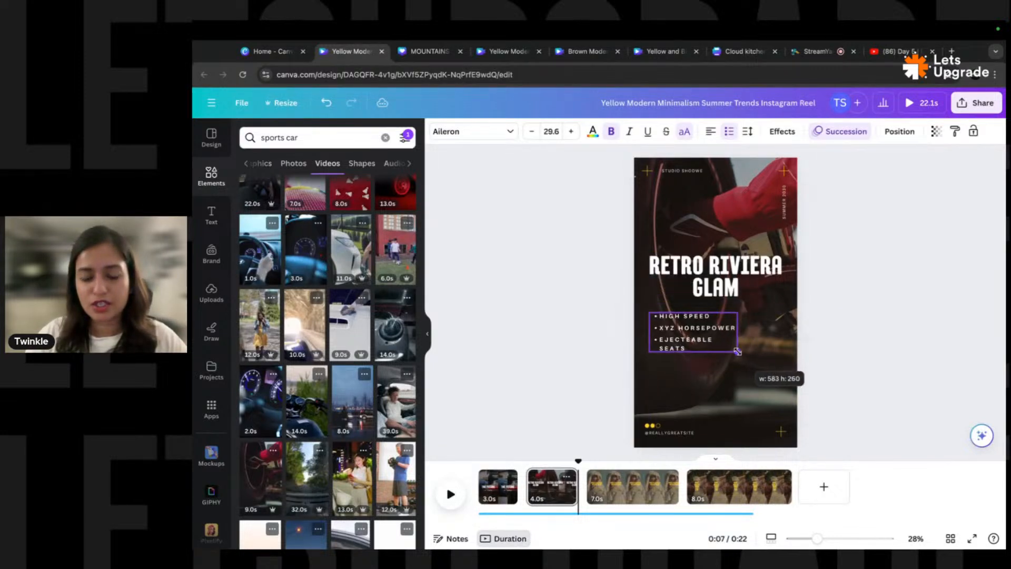
- Fine-tune line spacing and tighten letter spacing so each bullet fits on one line
left_click(747, 131)
mouse_move(802, 218)
left_mouse_down()
mouse_move(847, 218)
mouse_move(804, 214)
left_mouse_up()
left_click_drag(799, 175, 792, 177)
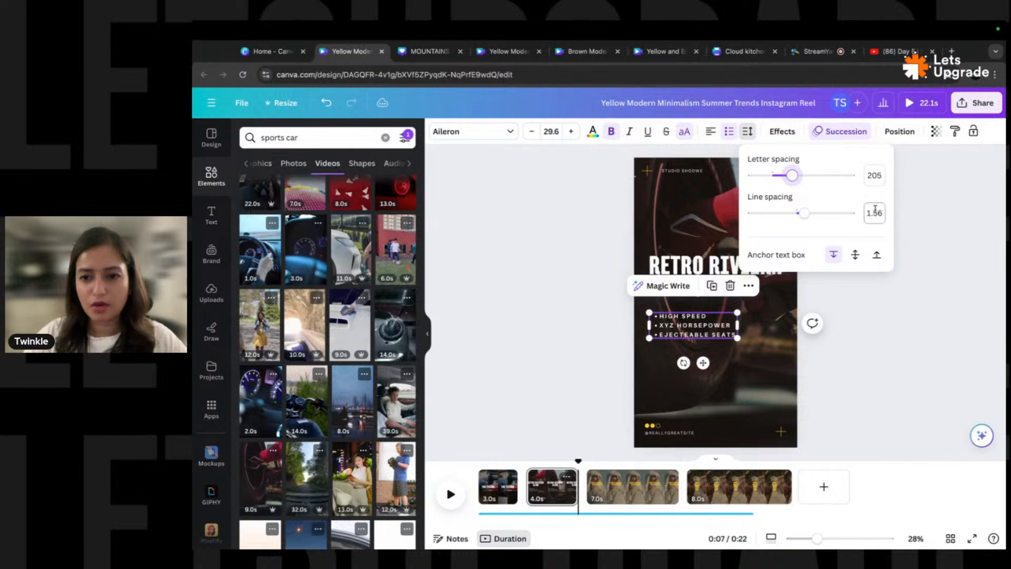
left_click(930, 246)
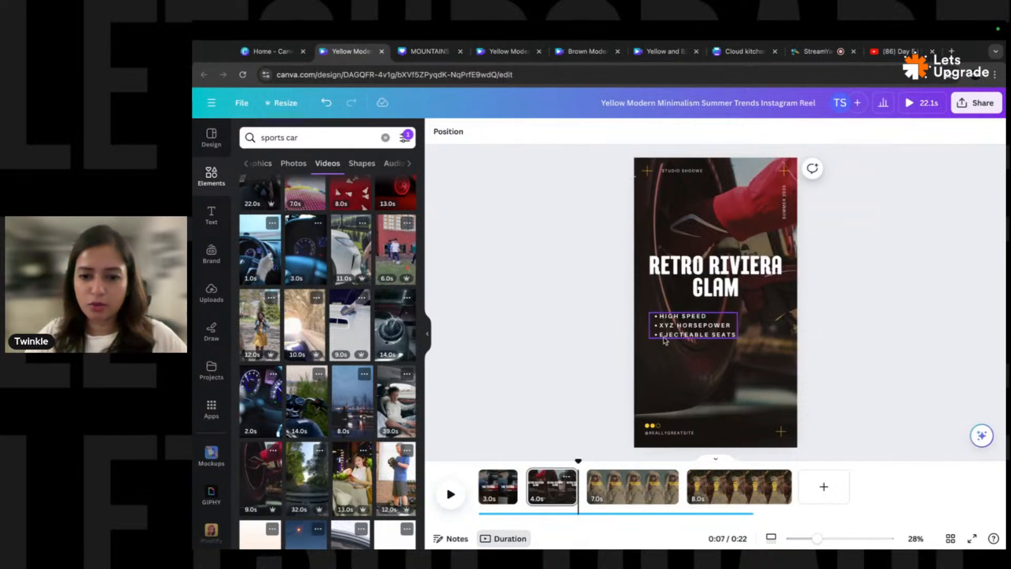
- Try centering the bullet list, undo it, and nudge the list slightly down
left_click(691, 322)
left_click(712, 133)
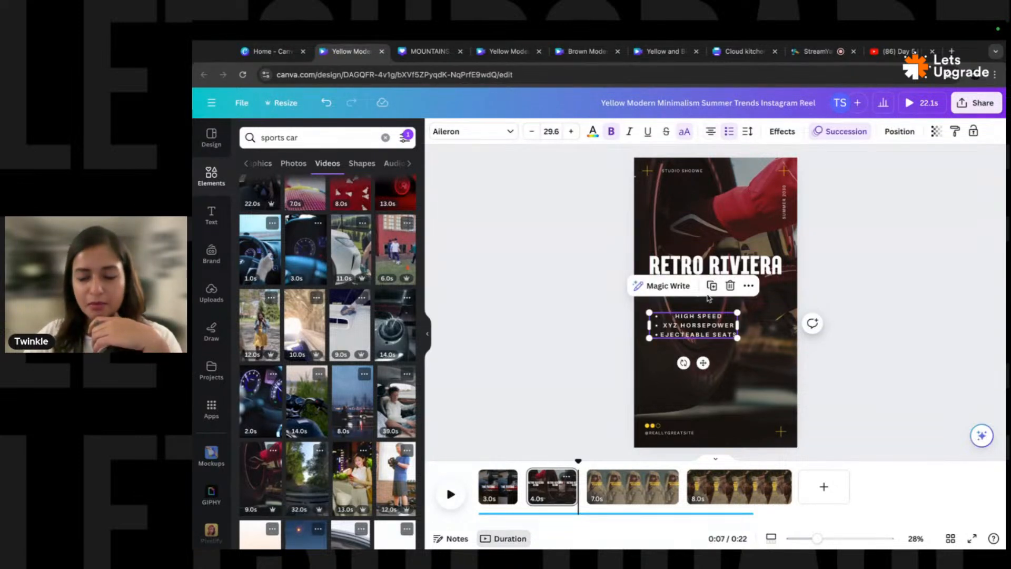
left_click(884, 275)
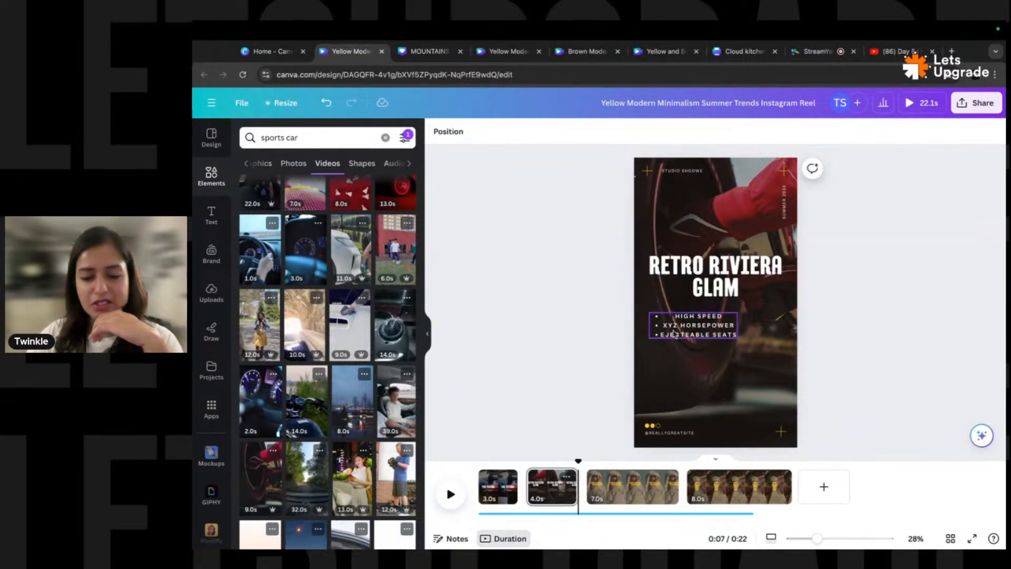
key("ctrl+z")
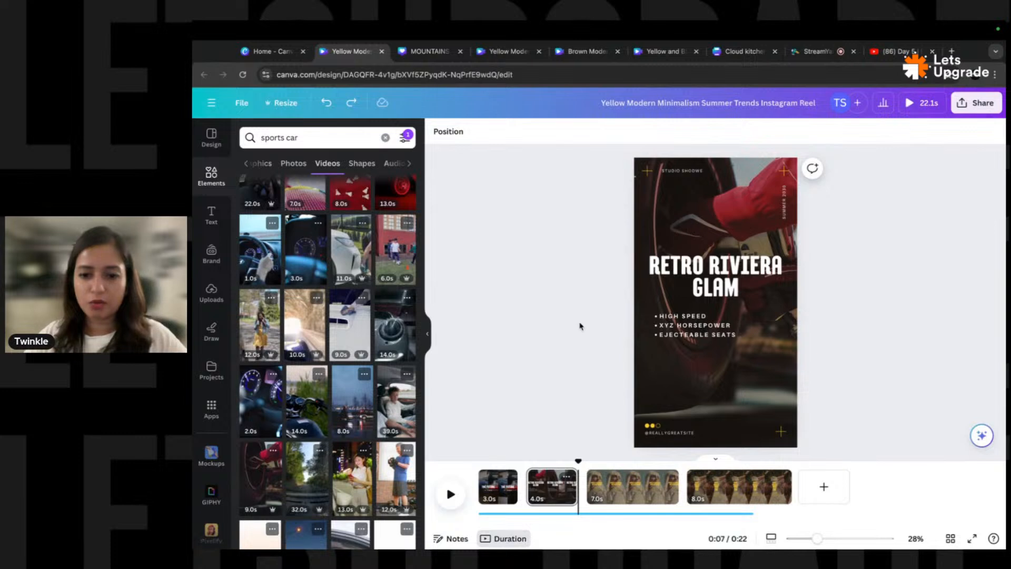
left_click(719, 324)
left_click_drag(718, 325, 717, 335)
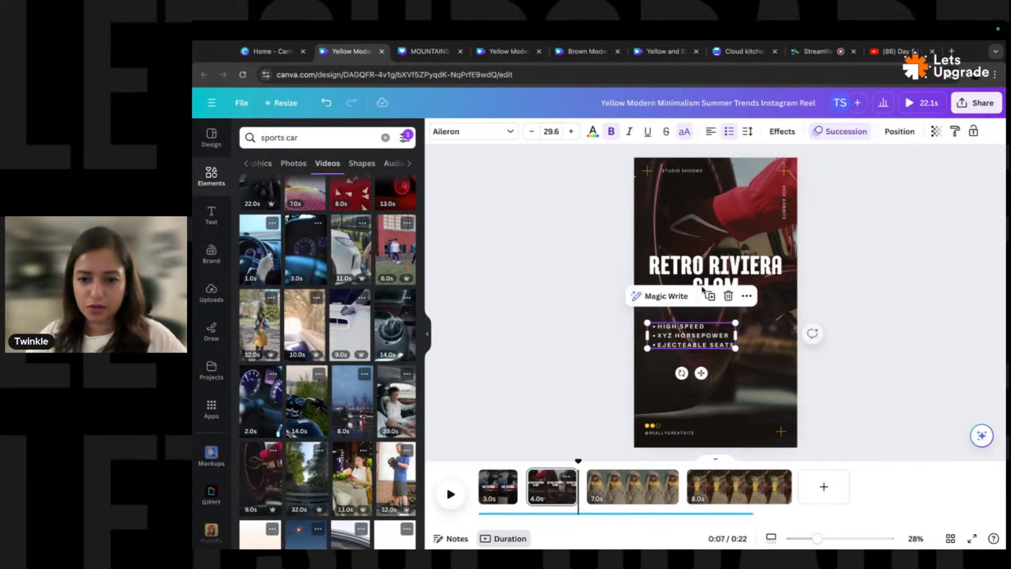
- Left-align the RETRO RIVIERA GLAM title above the bullets
left_click(710, 279)
left_click(710, 136)
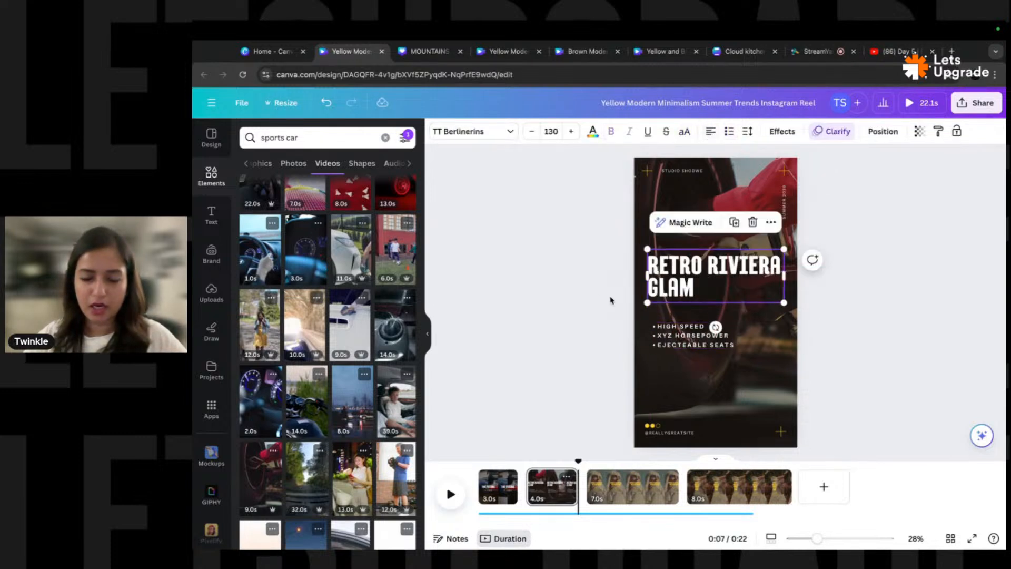
left_click(612, 325)
left_click(700, 337)
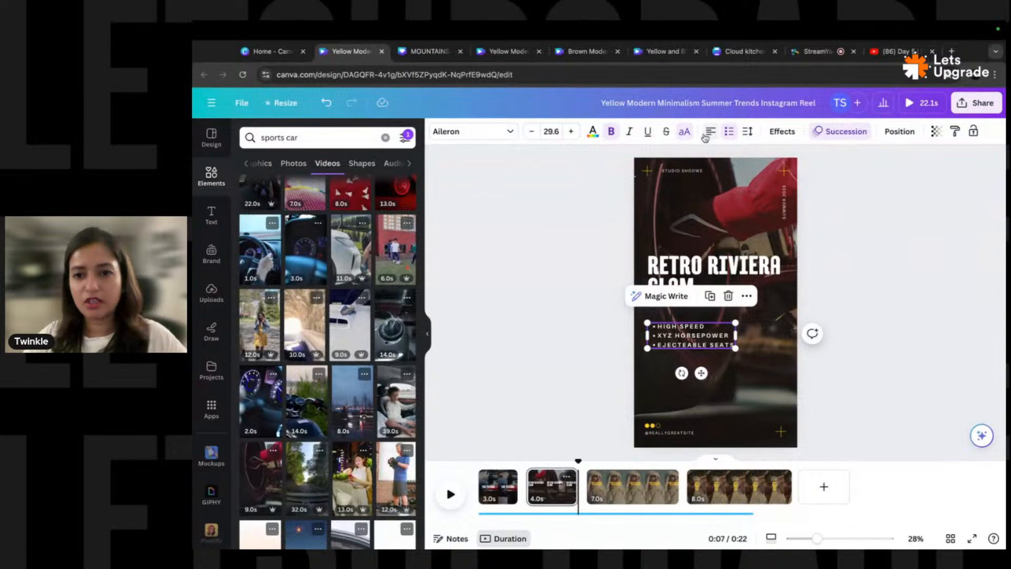
left_click(868, 294)
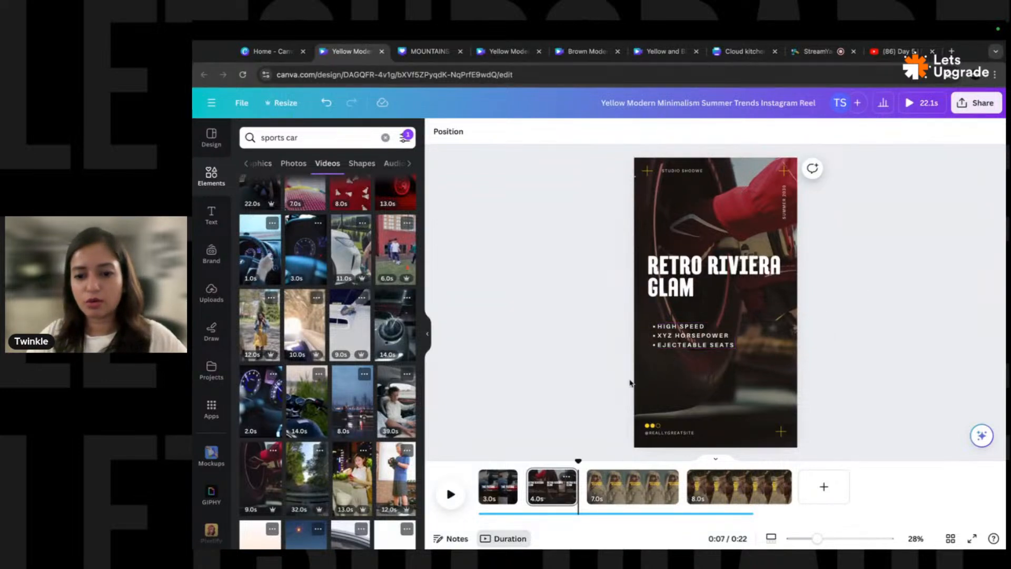
- On page 3, search Elements for 'sports car driving' and drag the aerial road clip onto the page
left_click(637, 483)
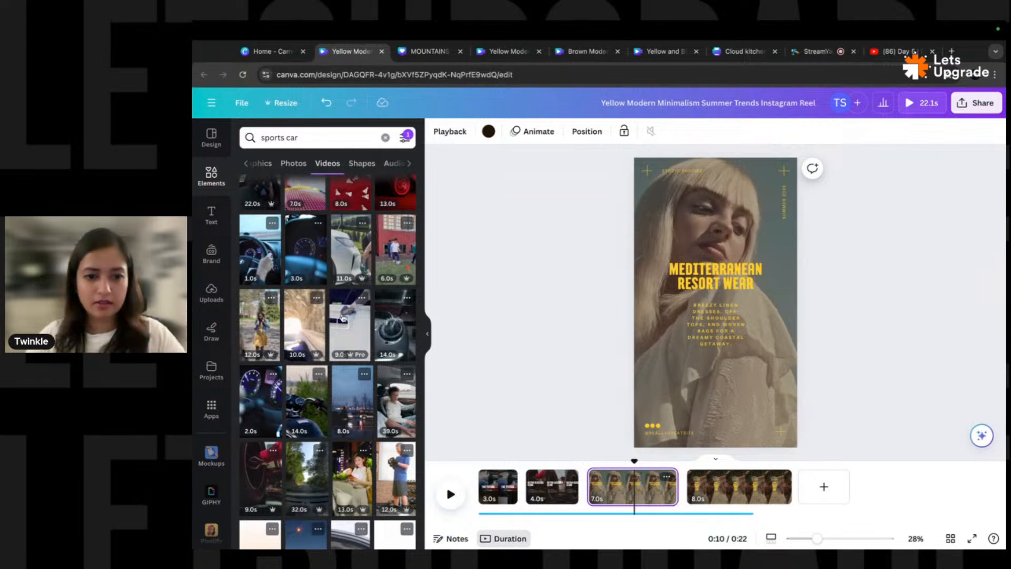
scroll(348, 343, "down", 3)
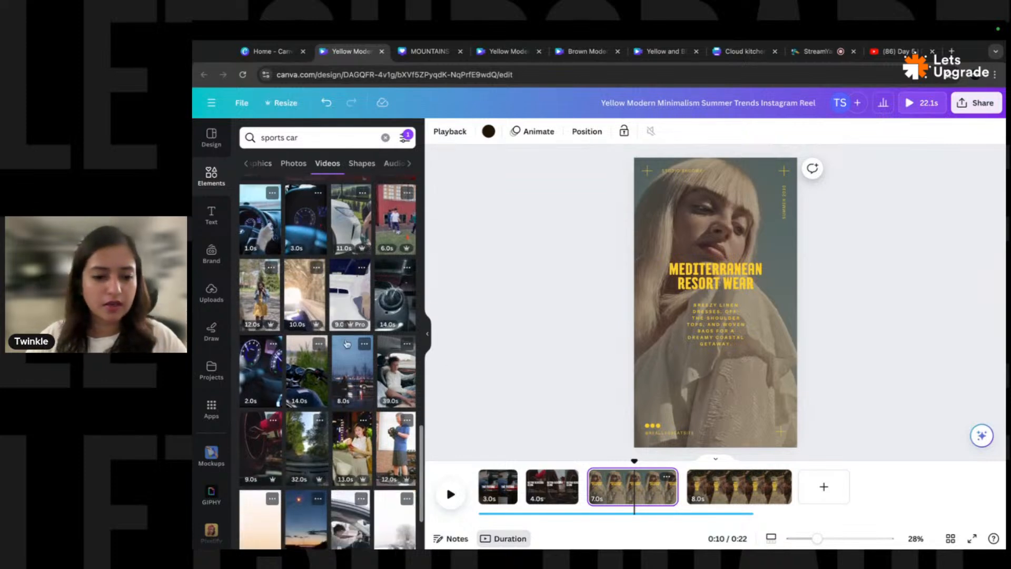
scroll(308, 355, "down", 5)
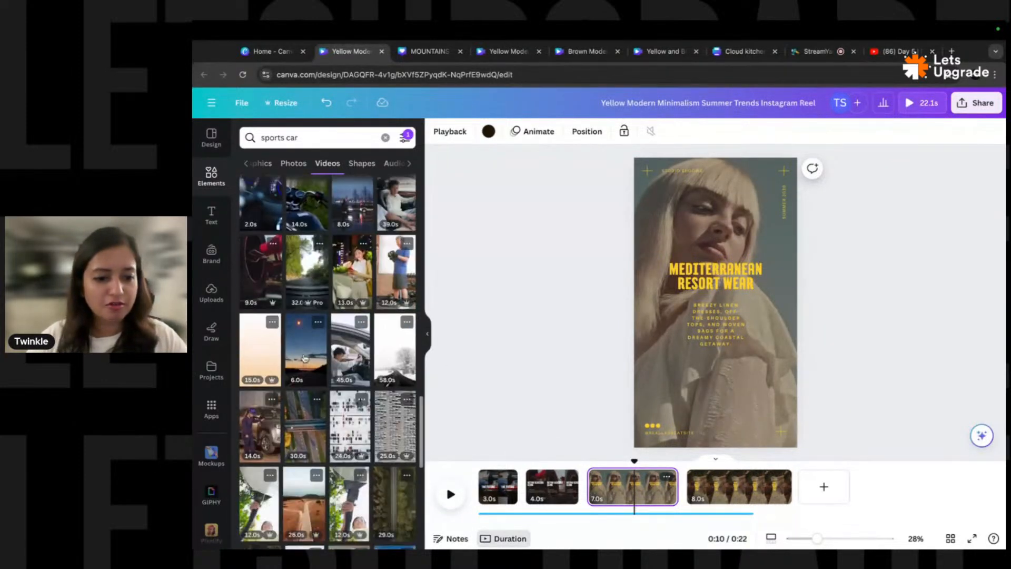
scroll(308, 323, "down", 4)
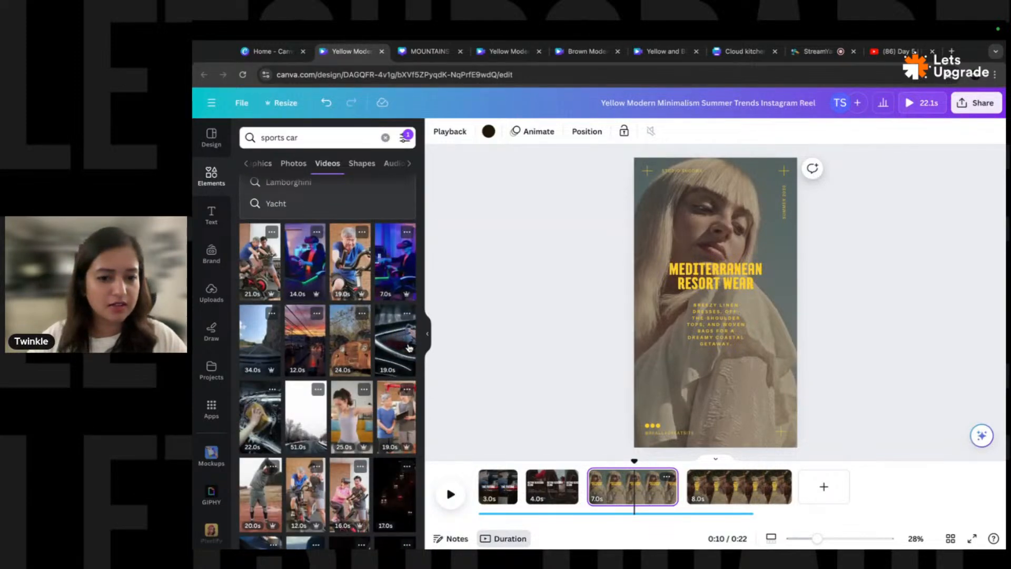
scroll(309, 380, "down", 5)
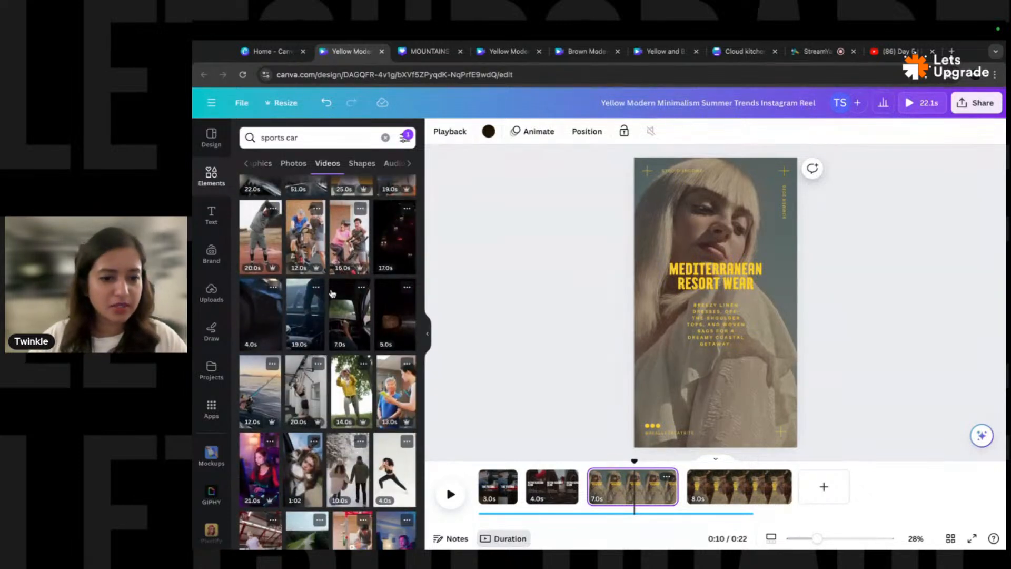
left_click(315, 137)
type("dr")
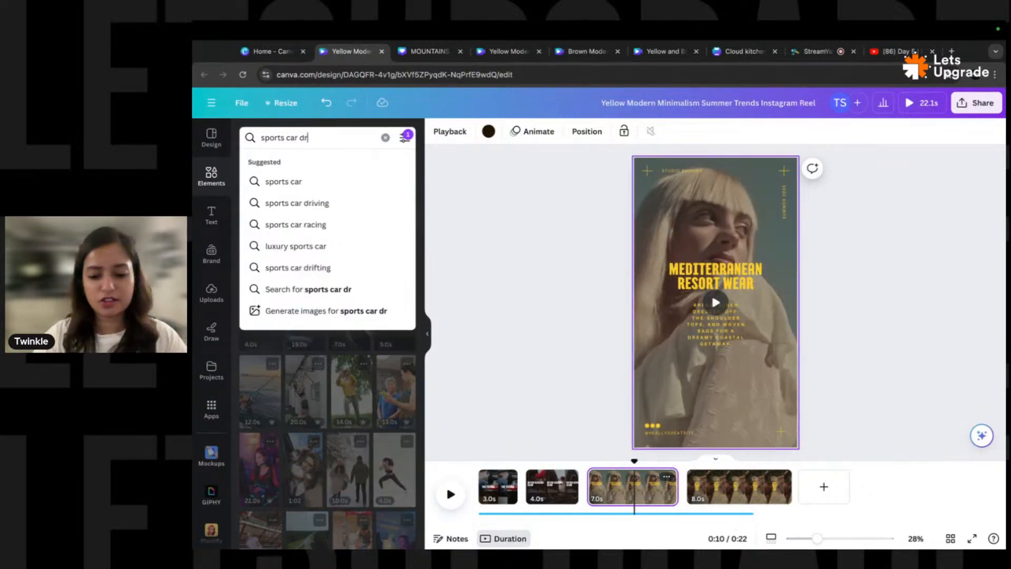
type("iving")
key("Return")
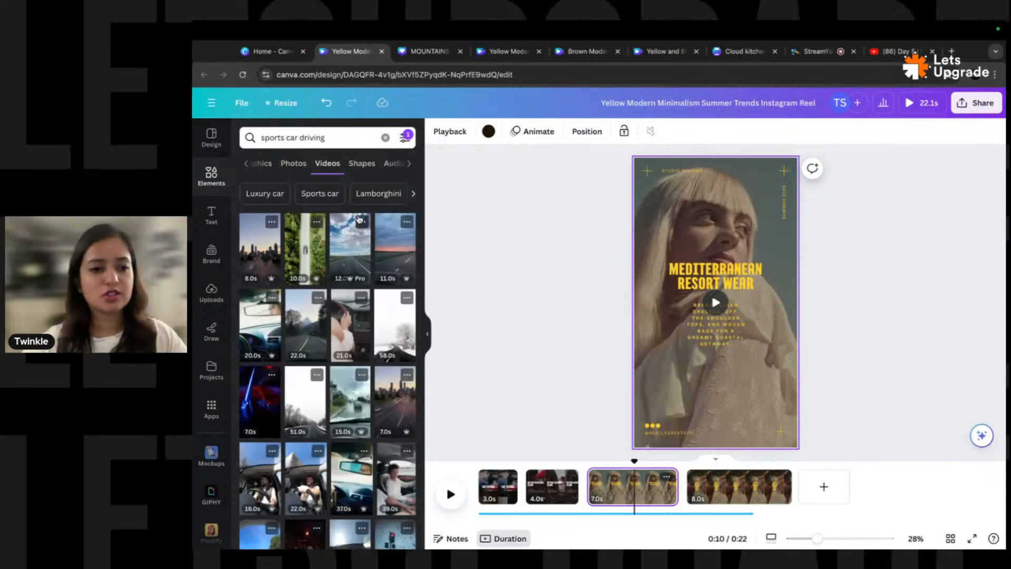
left_click_drag(305, 245, 660, 229)
- Set the road clip as page 3's background and make the heading and body text white
left_click(739, 275)
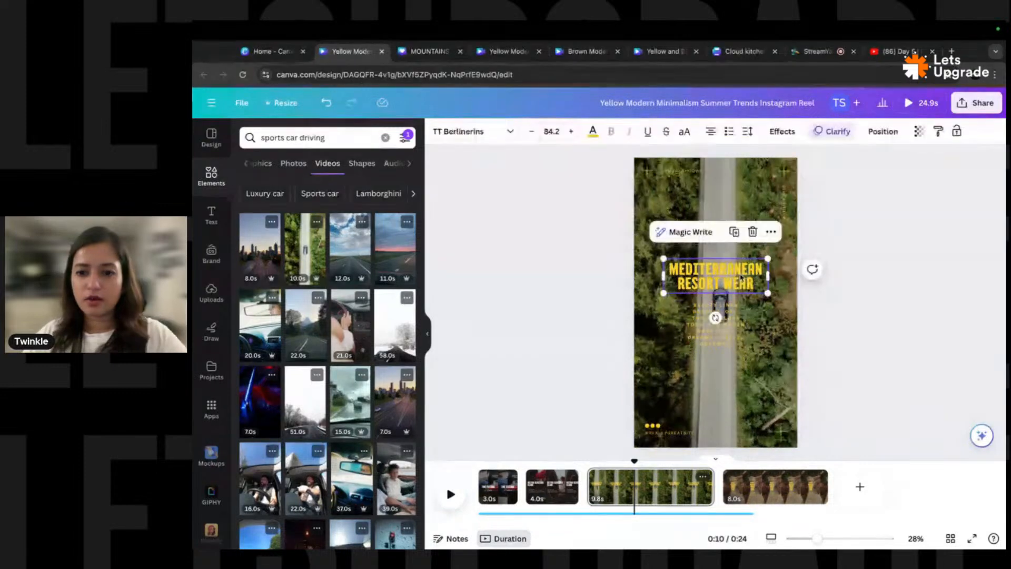
left_click(592, 131)
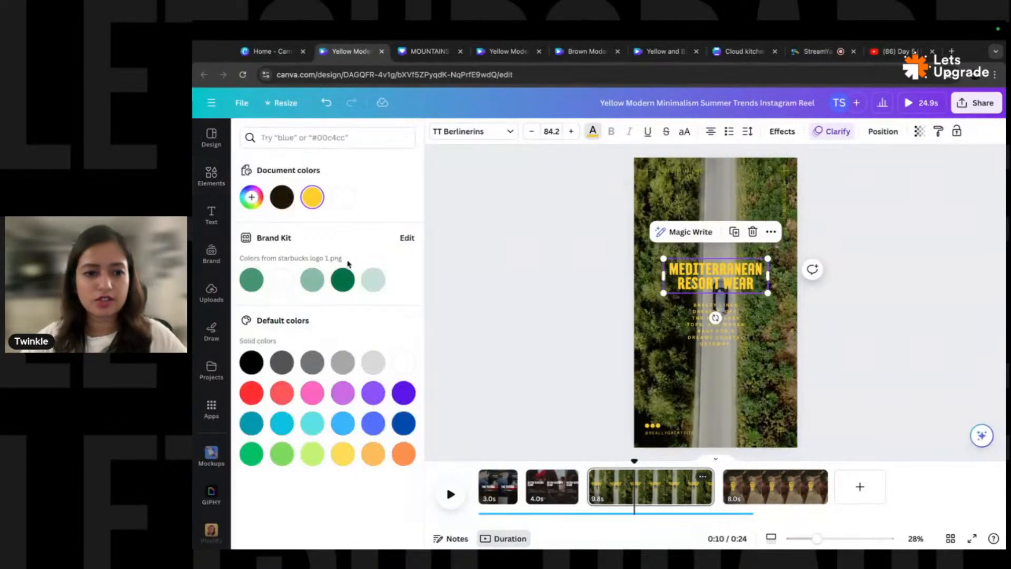
left_click(281, 279)
key("Tab")
left_click(276, 282)
- Make the small top, vertical side and bottom texts white
left_click(685, 170)
left_click(783, 204, "shift")
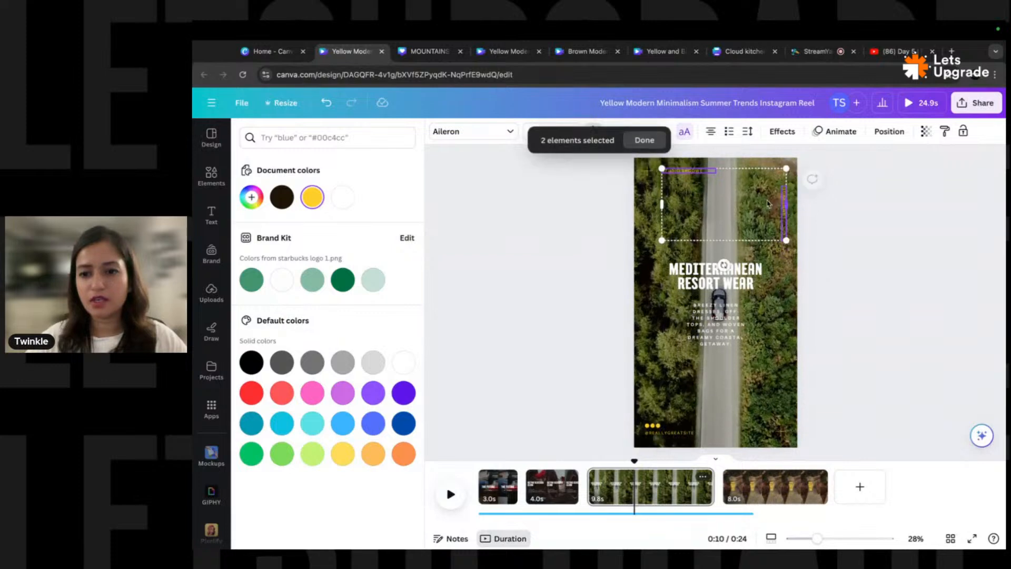
left_click(343, 199)
left_click(679, 435)
left_click(284, 281)
- Set the MEDITERRANEAN RESORT WEAR heading to font size 130 and widen its box
left_click(698, 291)
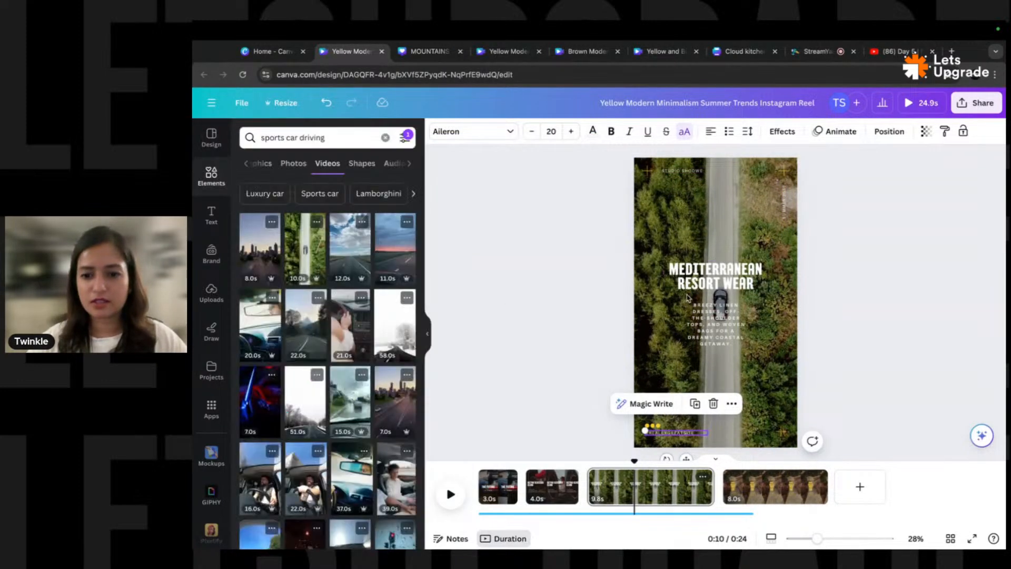
left_click(546, 487)
left_click(686, 292)
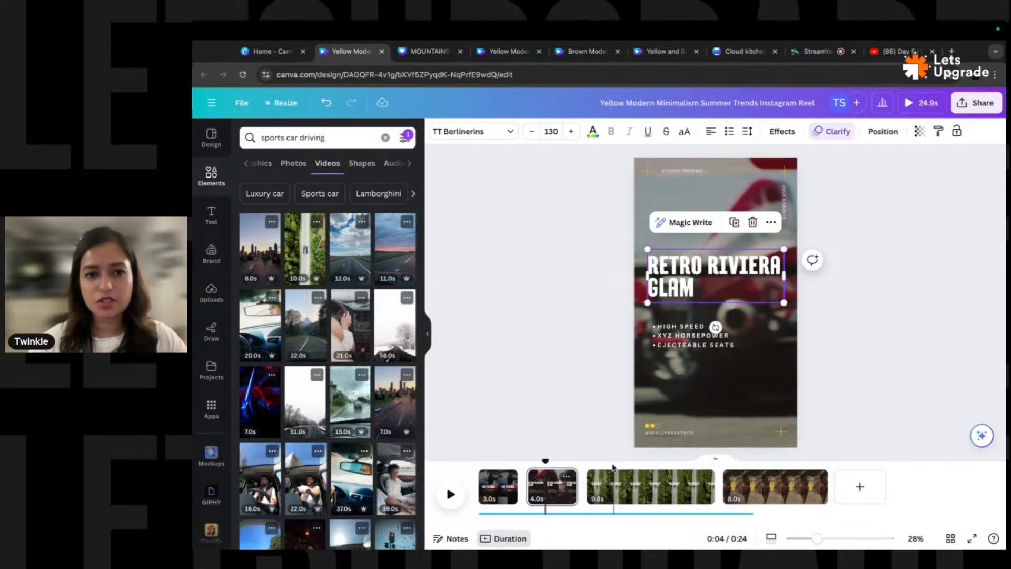
left_click(628, 487)
left_click(715, 277)
left_click(551, 132)
type("1")
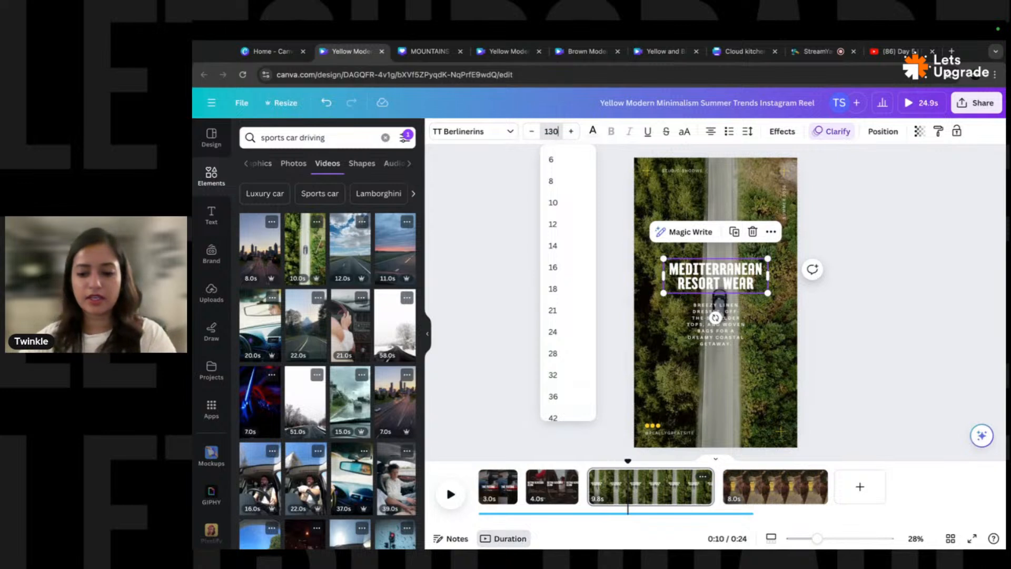
type("30")
key("Return")
left_click_drag(769, 306, 789, 307)
left_click(736, 326)
- Move the paragraph below the headline and adjust the headline box so it breaks into two lines
left_click_drag(736, 327, 737, 351)
left_click(770, 299)
left_click(733, 280)
double_click(735, 280)
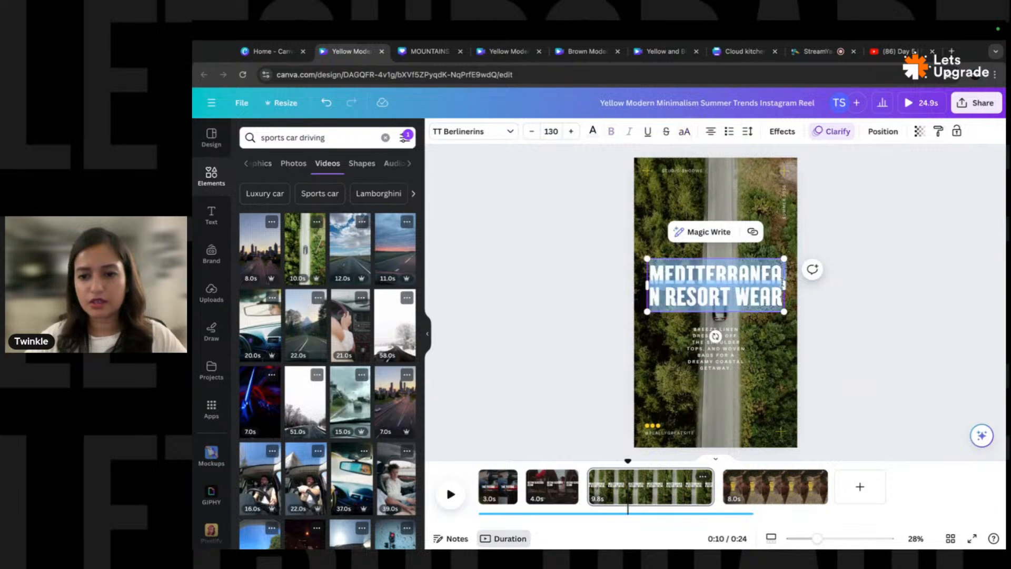
key("Escape")
mouse_move(782, 286)
left_mouse_down()
mouse_move(767, 289)
mouse_move(790, 289)
left_mouse_up()
double_click(690, 297)
left_click(715, 350)
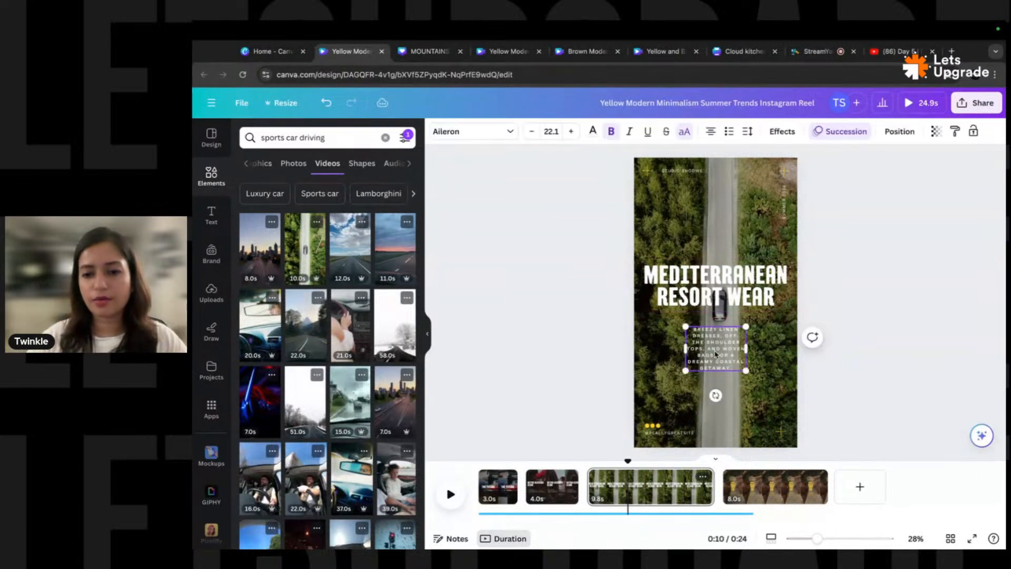
left_click(591, 262)
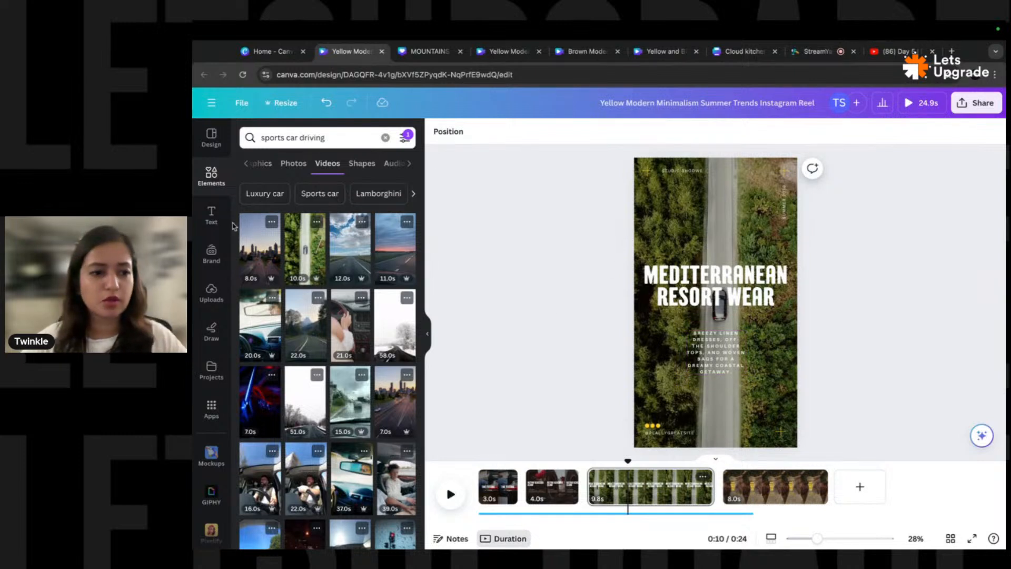
- Add a square stretched over page 3 and move it beneath the text in Layers
left_click(213, 177)
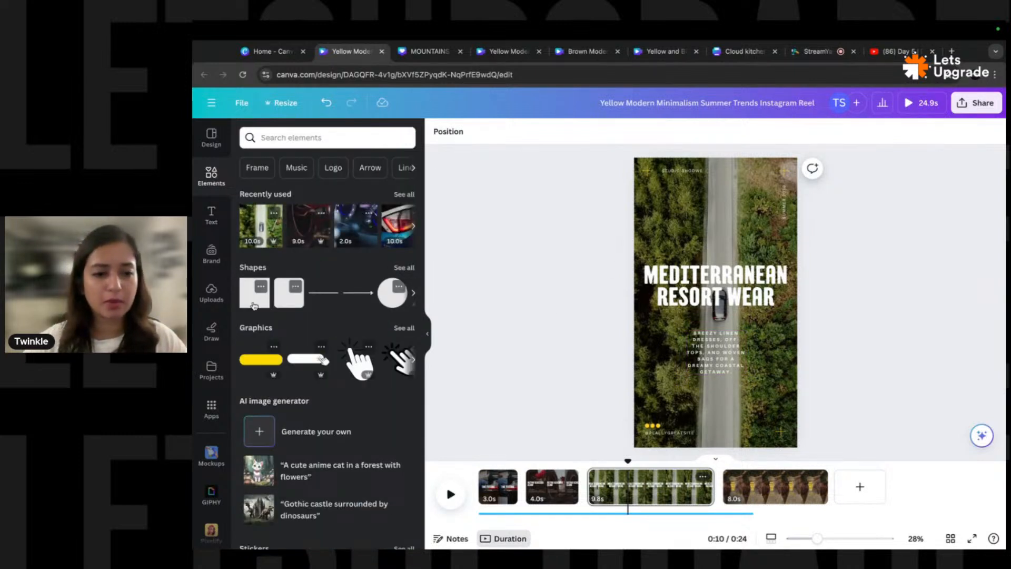
left_click(254, 306)
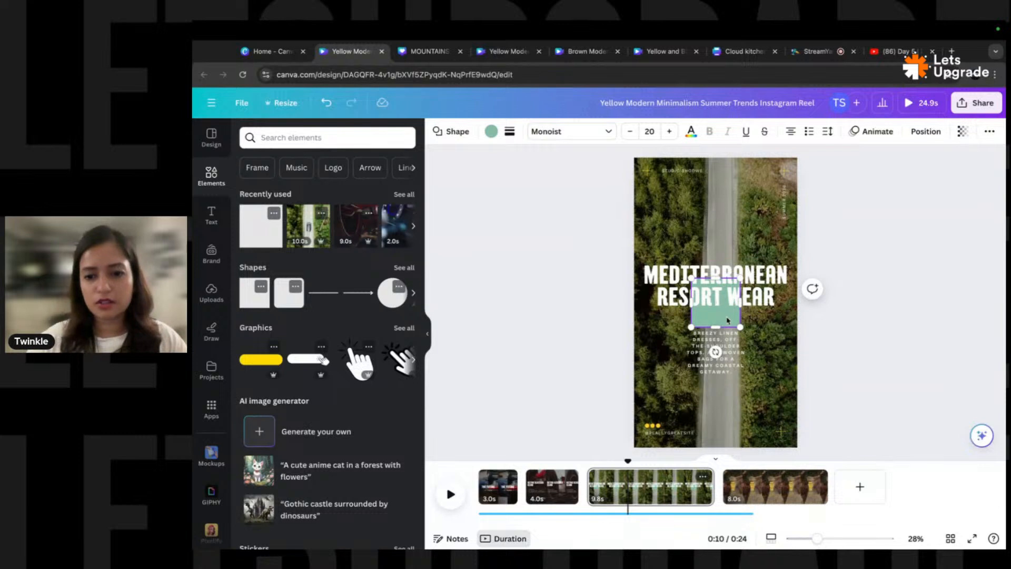
left_click_drag(714, 320, 799, 445)
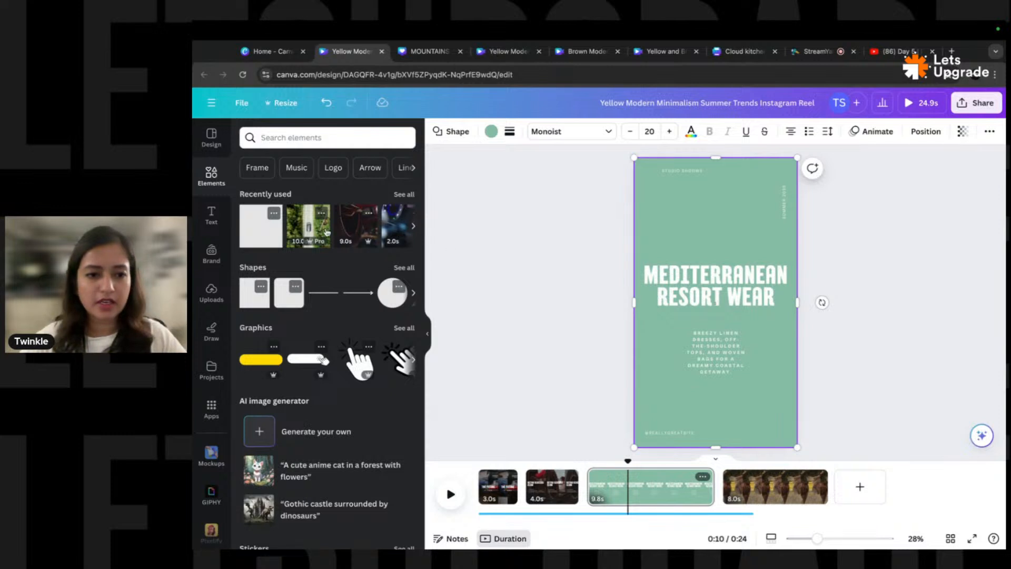
left_click(511, 262)
key("alt+1")
scroll(360, 344, "down", 1)
scroll(362, 346, "down", 2)
left_click_drag(362, 285, 362, 492)
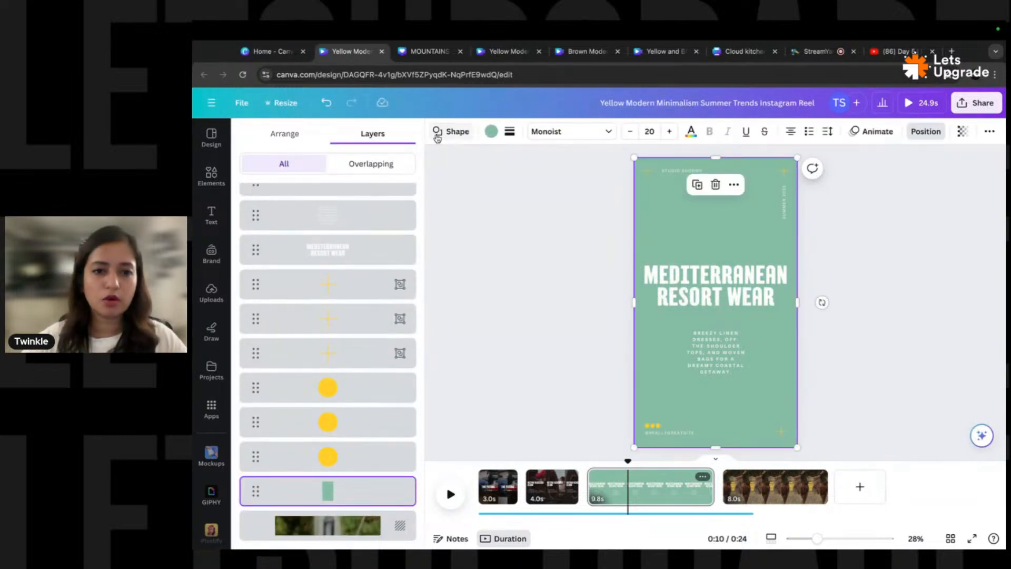
- Colour the overlay black at transparency 25 and shorten page 3 toward 4 seconds
left_click(491, 132)
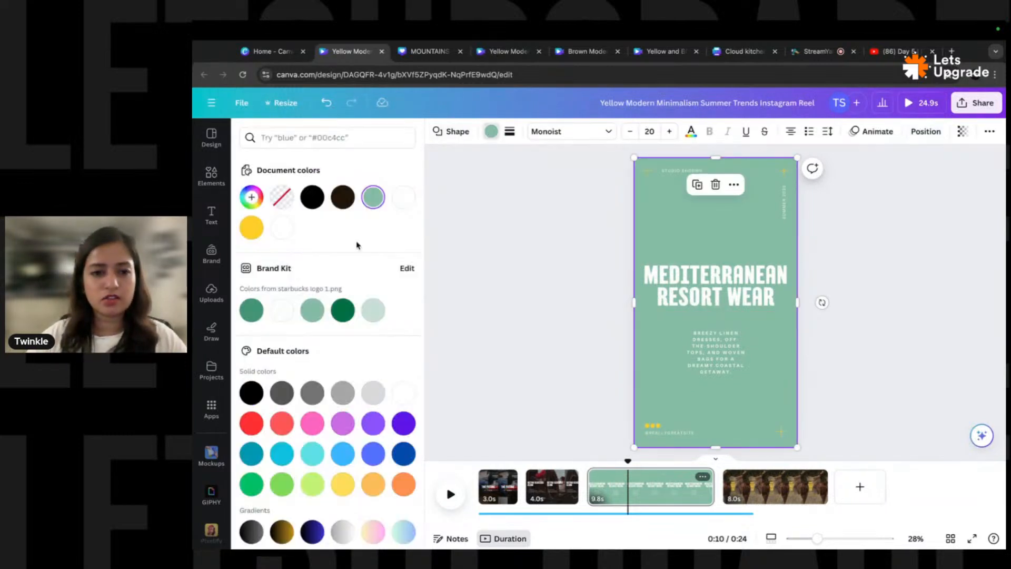
left_click(312, 198)
left_click(963, 133)
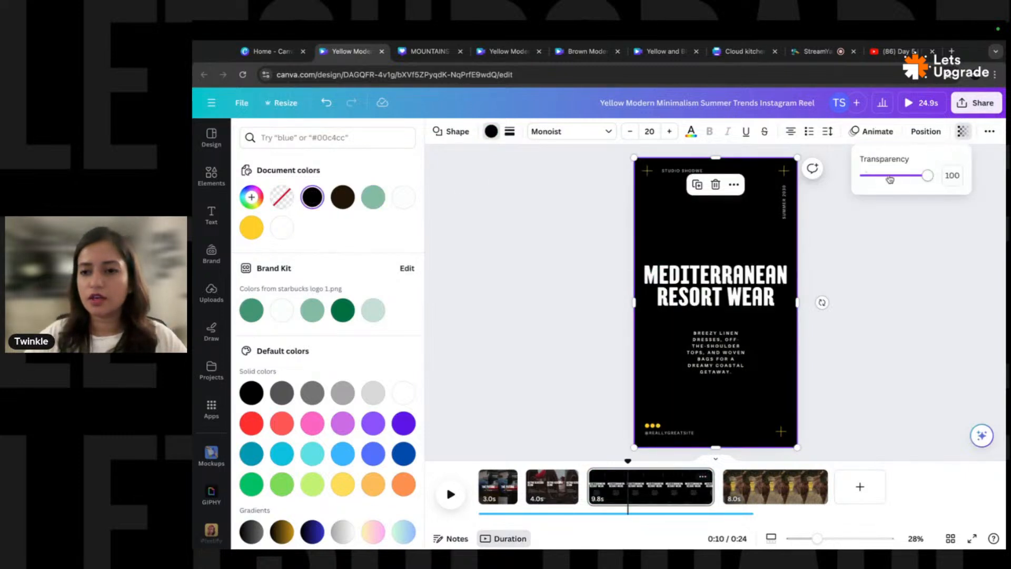
left_click_drag(890, 180, 877, 177)
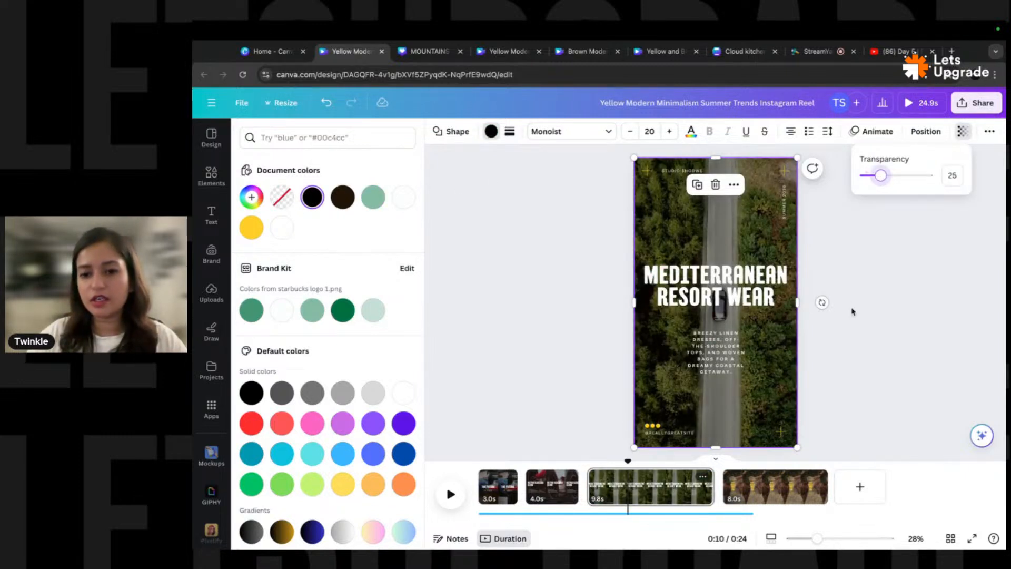
left_click(848, 305)
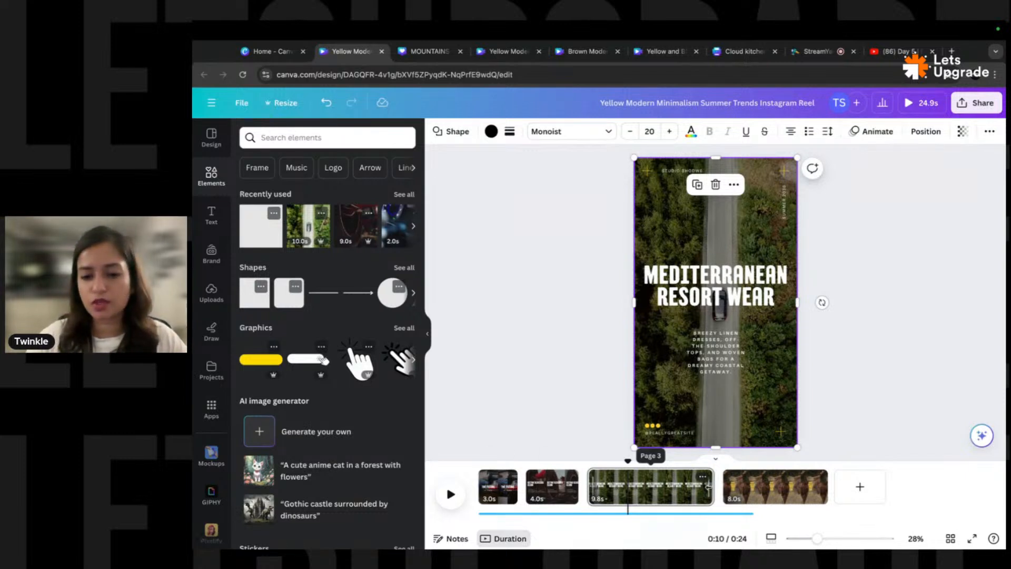
left_click_drag(710, 484, 635, 486)
- Finish trimming page 3 to 4 seconds and delete the 8-second fourth page
left_click(737, 484)
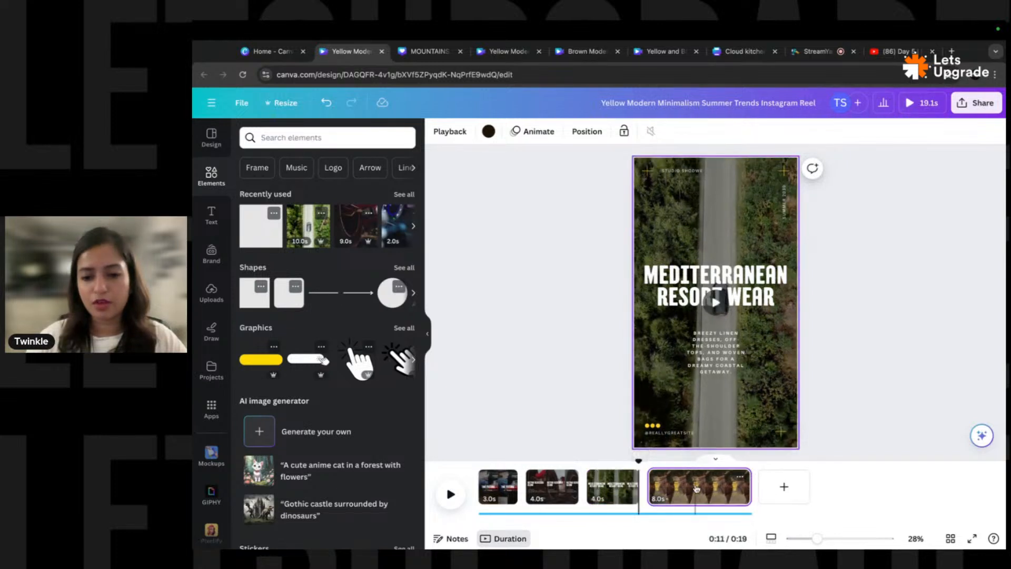
key("Delete")
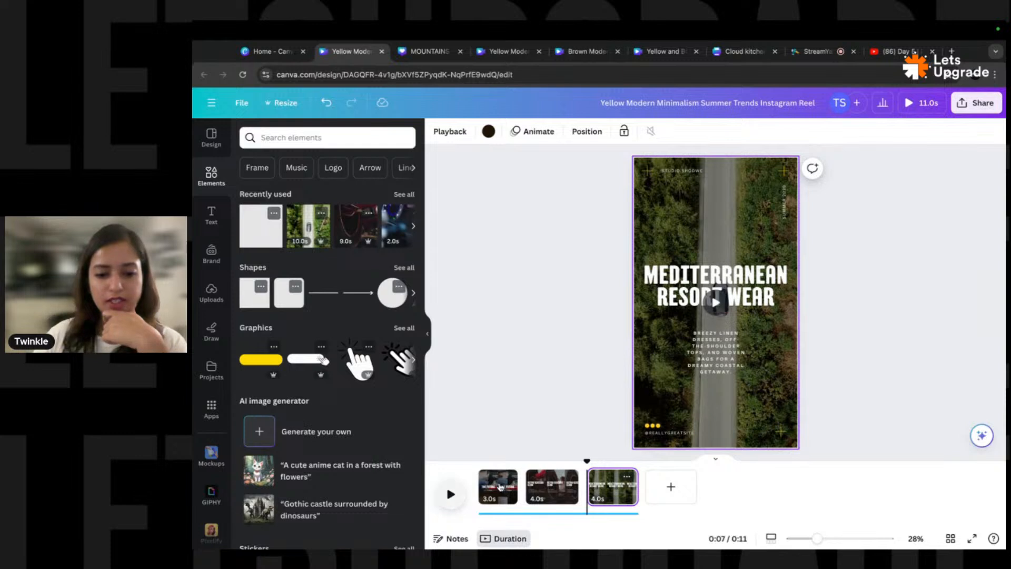
left_click_drag(584, 463, 447, 475)
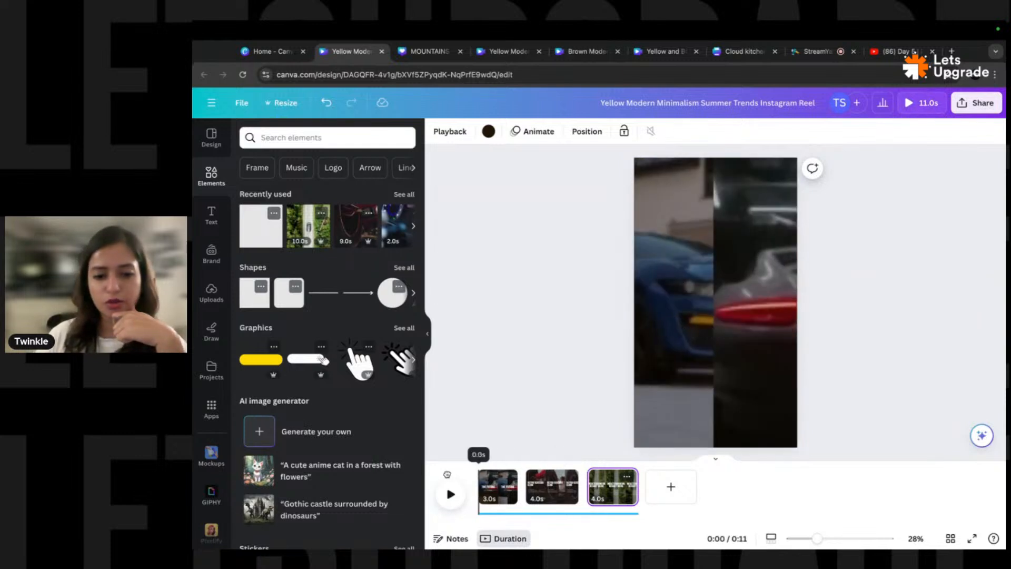
- Add Line Wipe transitions between the pages and play the reel from the start
left_click(503, 485)
left_click(505, 477)
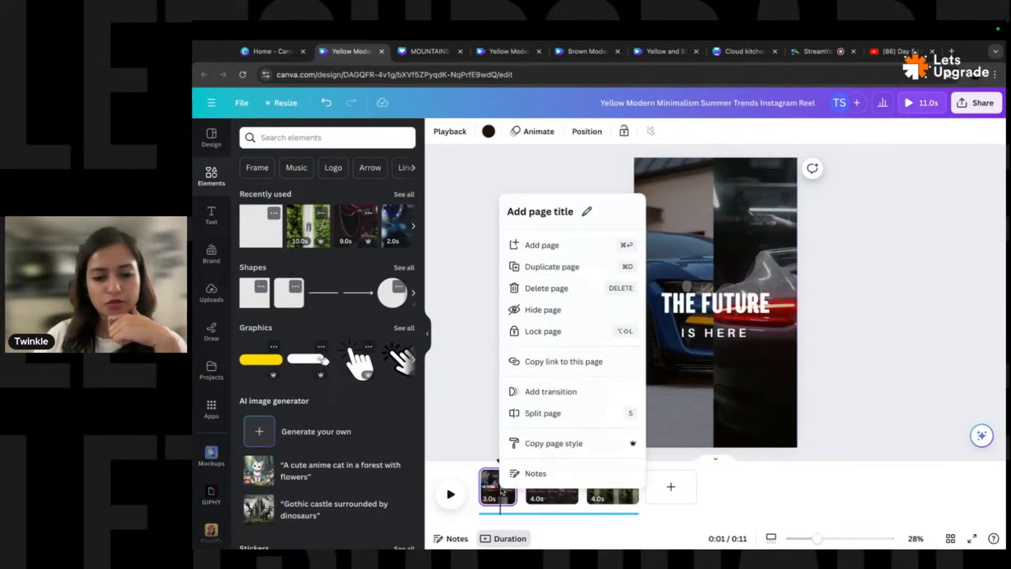
left_click(551, 392)
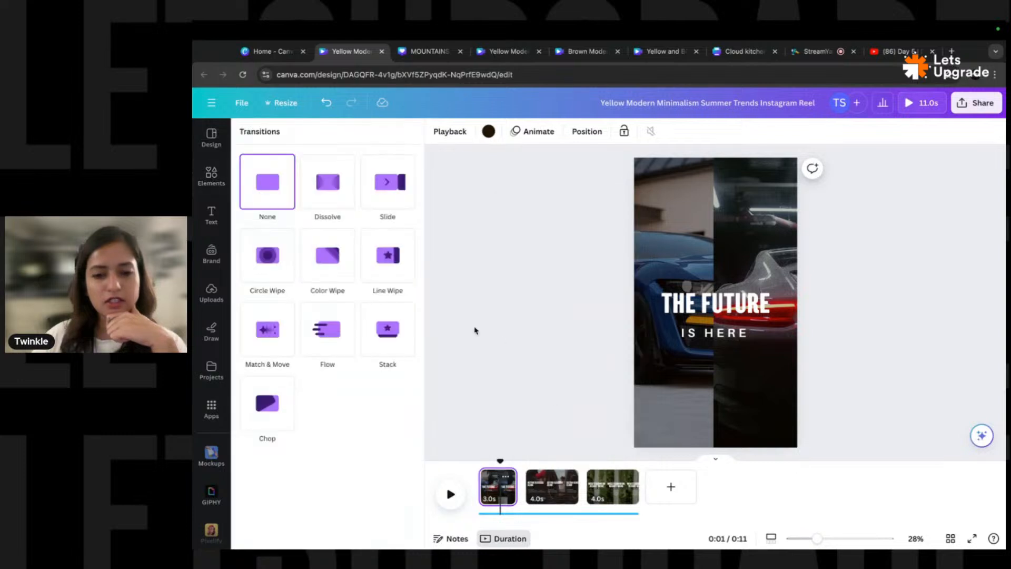
left_click(388, 255)
left_click(548, 489)
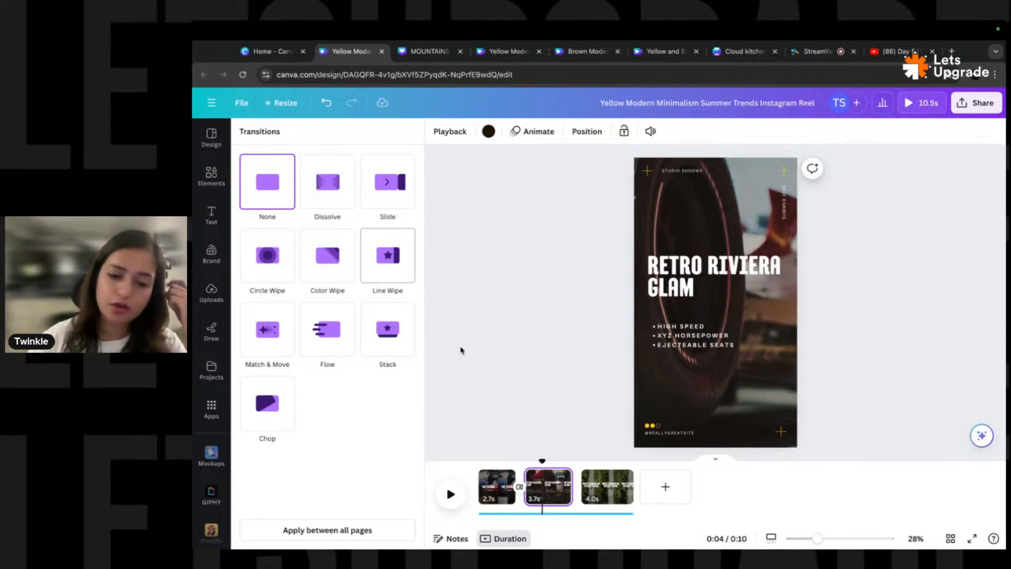
right_click(551, 483)
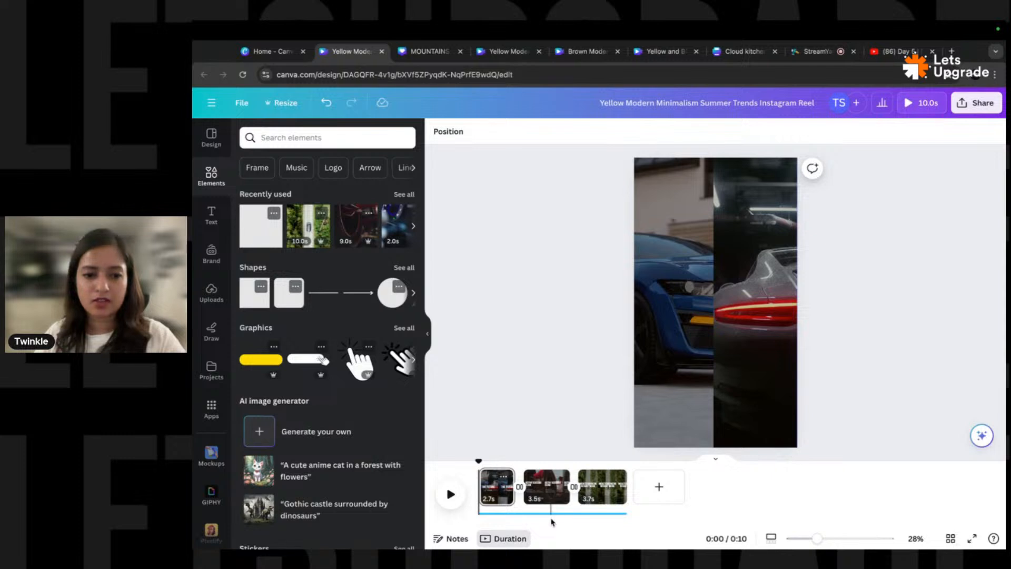
left_click(450, 494)
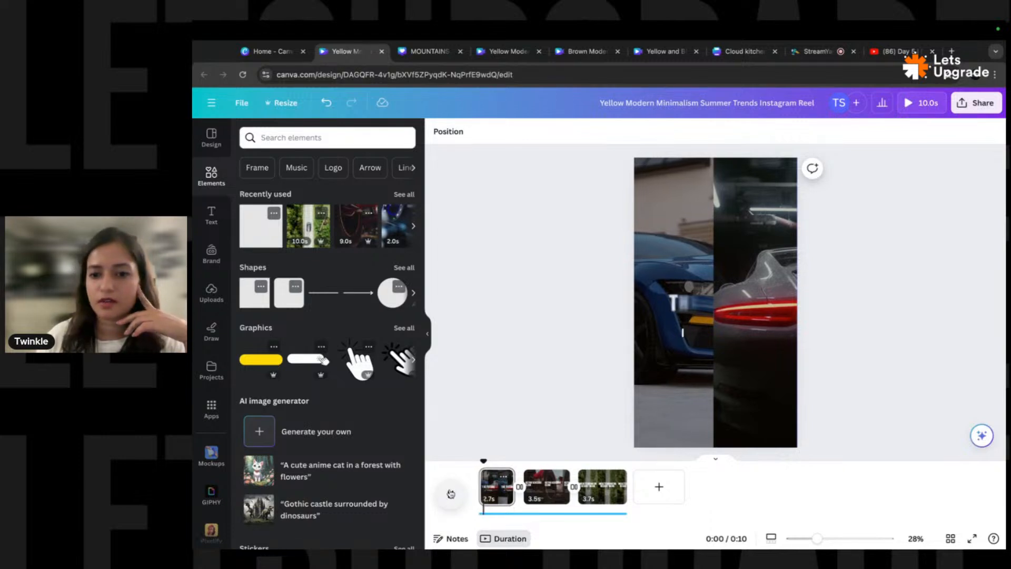
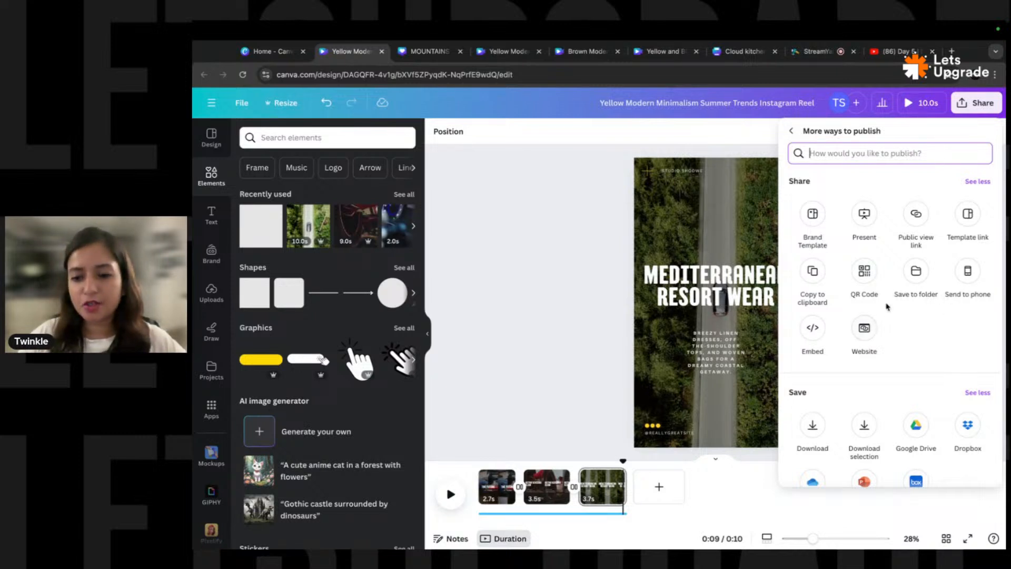
- Scroll through the 'More ways to publish' list of publishing destinations
scroll(917, 290, "down", 6)
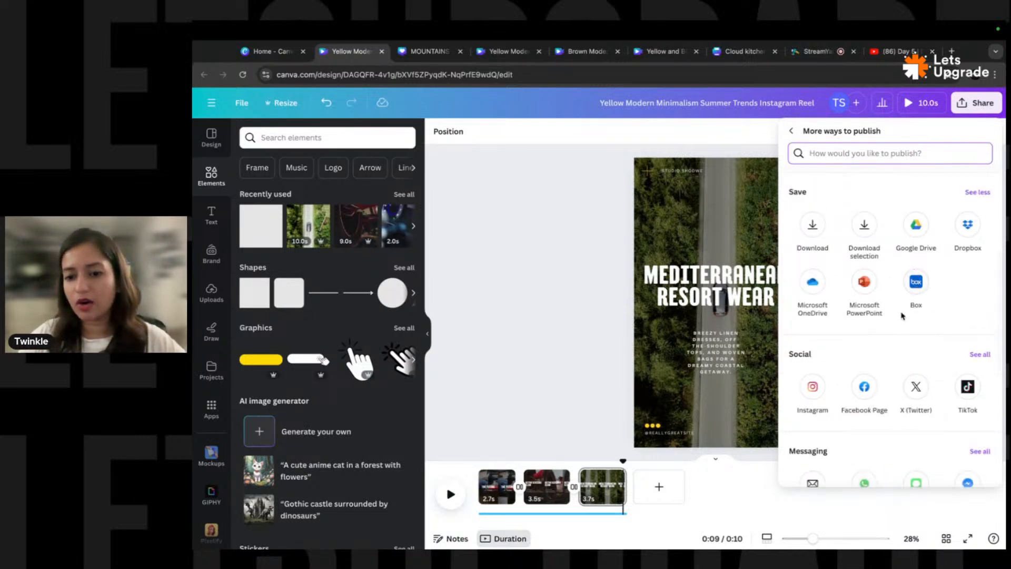
scroll(848, 239, "up", 2)
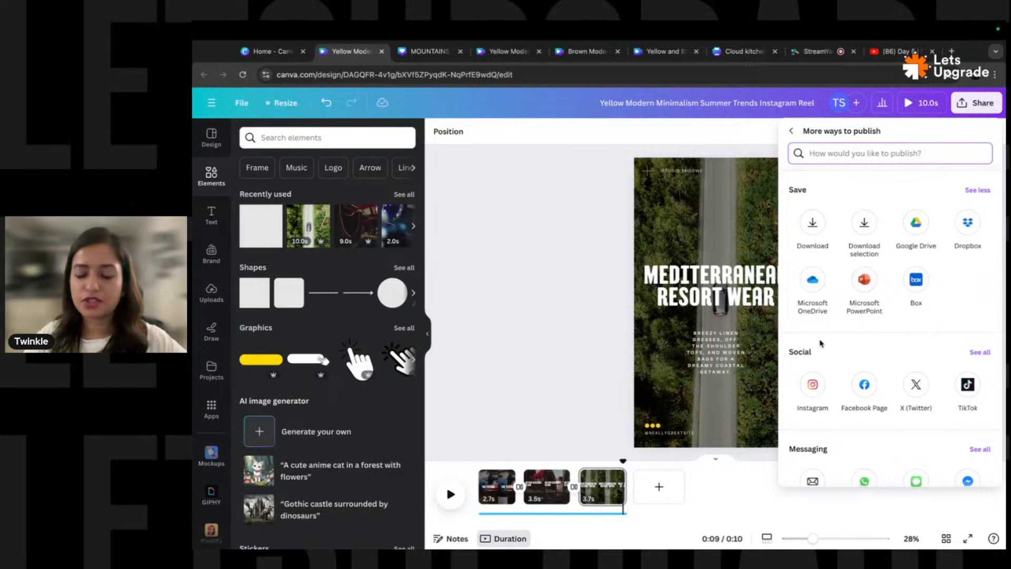
scroll(819, 341, "down", 2)
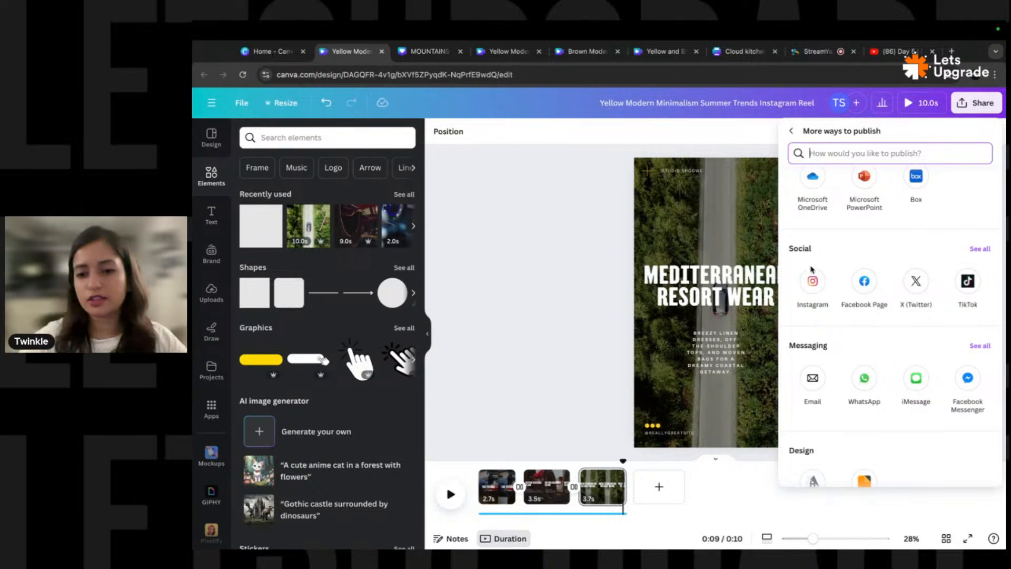
scroll(785, 303, "down", 3)
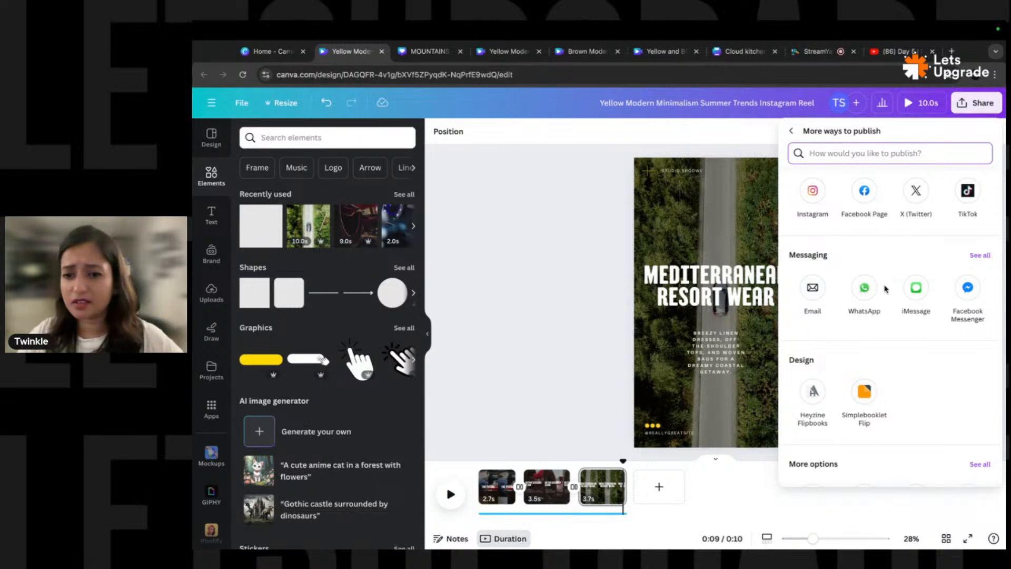
scroll(843, 285, "down", 2)
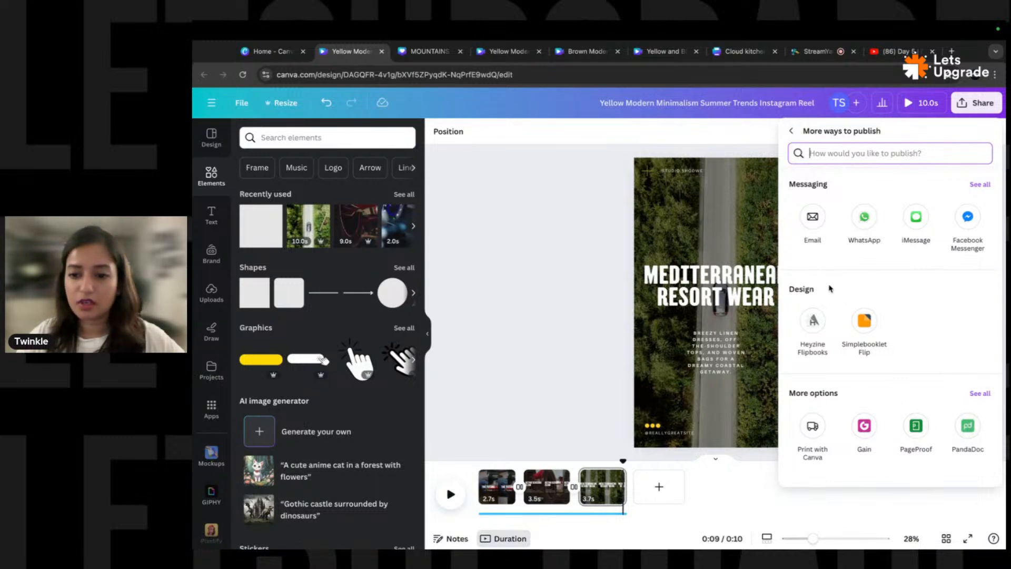
scroll(837, 316, "up", 10)
scroll(849, 335, "down", 3)
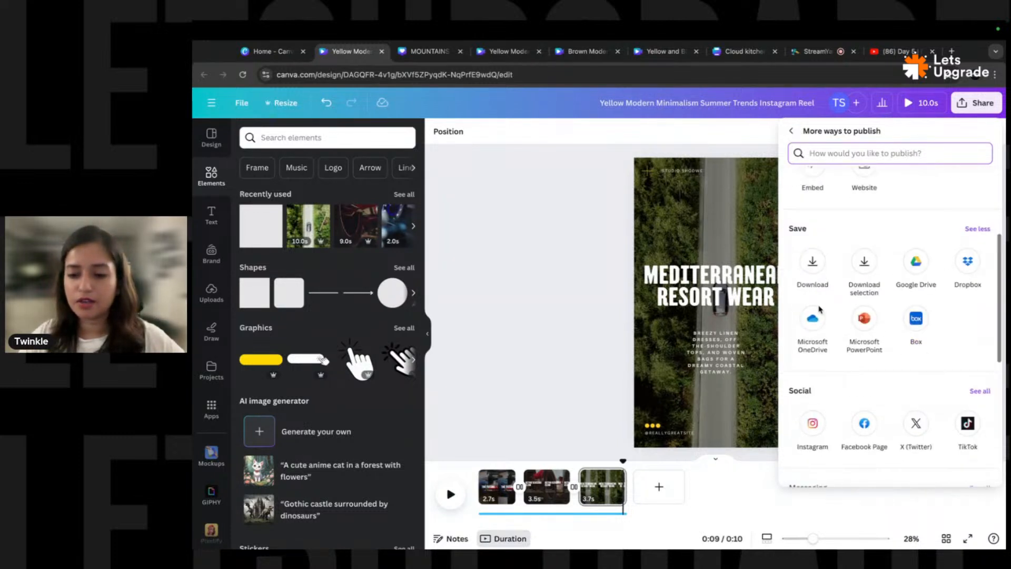
- Return to 'Share this design' and open Download, keeping MP4 Video as the file type
left_click(793, 130)
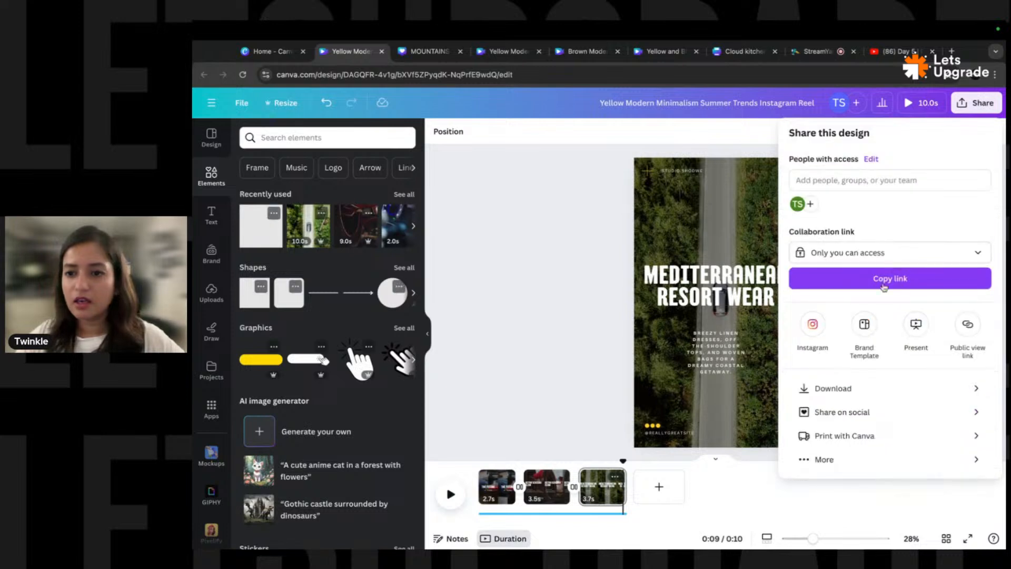
left_click(872, 387)
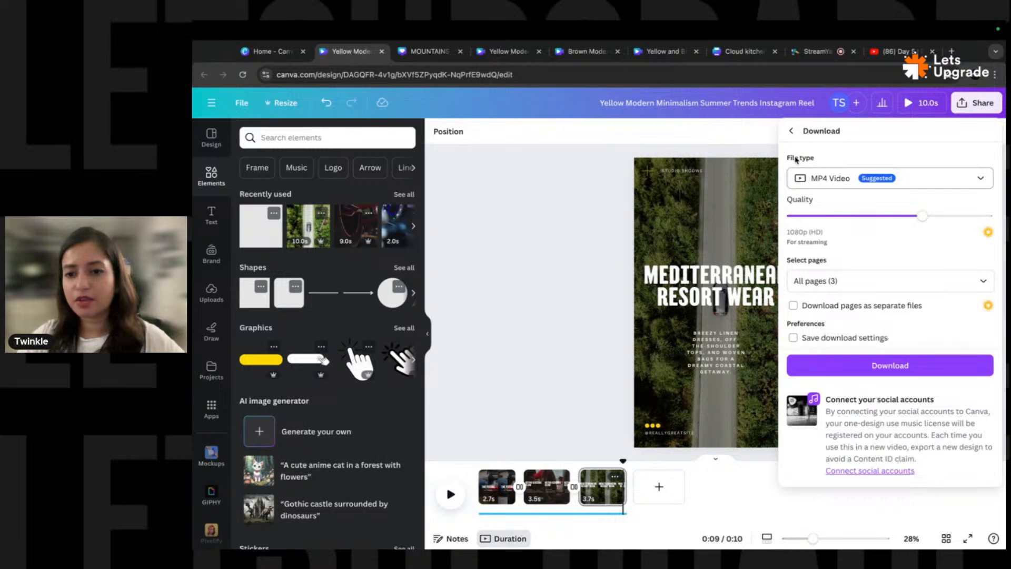
left_click(827, 182)
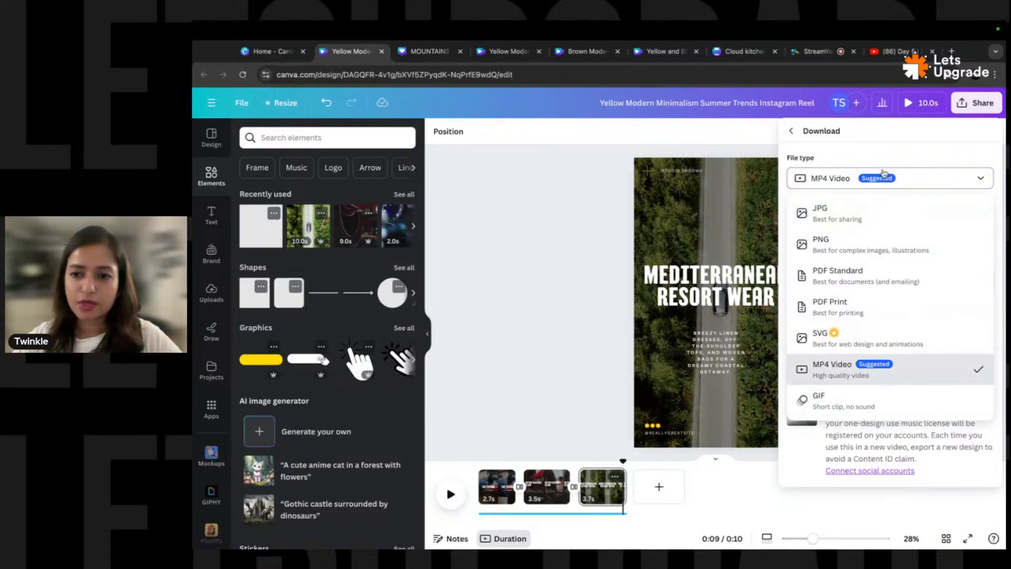
left_click(857, 437)
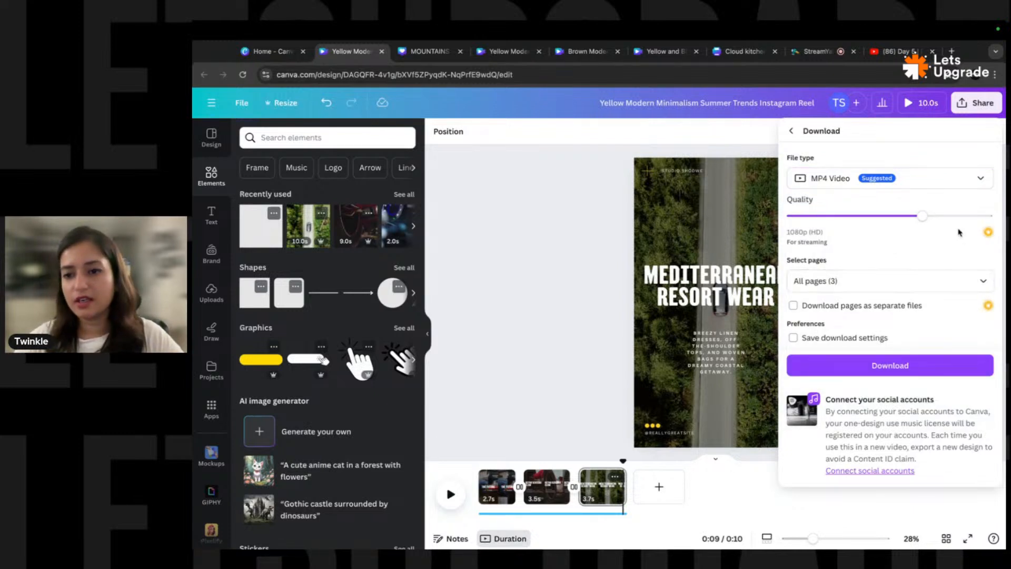
- Set the video download quality to 4K (UHD), then switch to the MOUNTAINS design
left_click(986, 217)
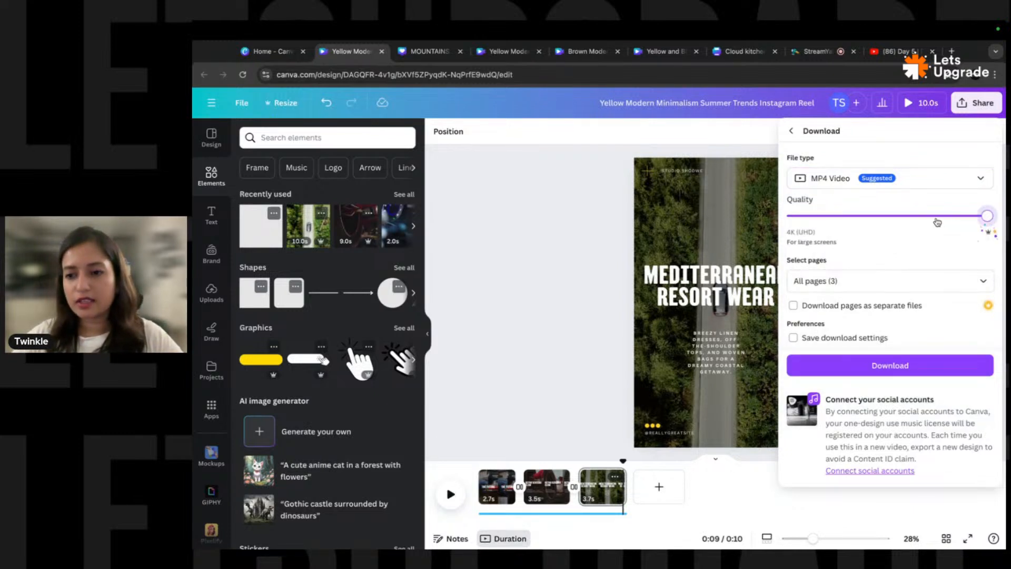
left_click(924, 217)
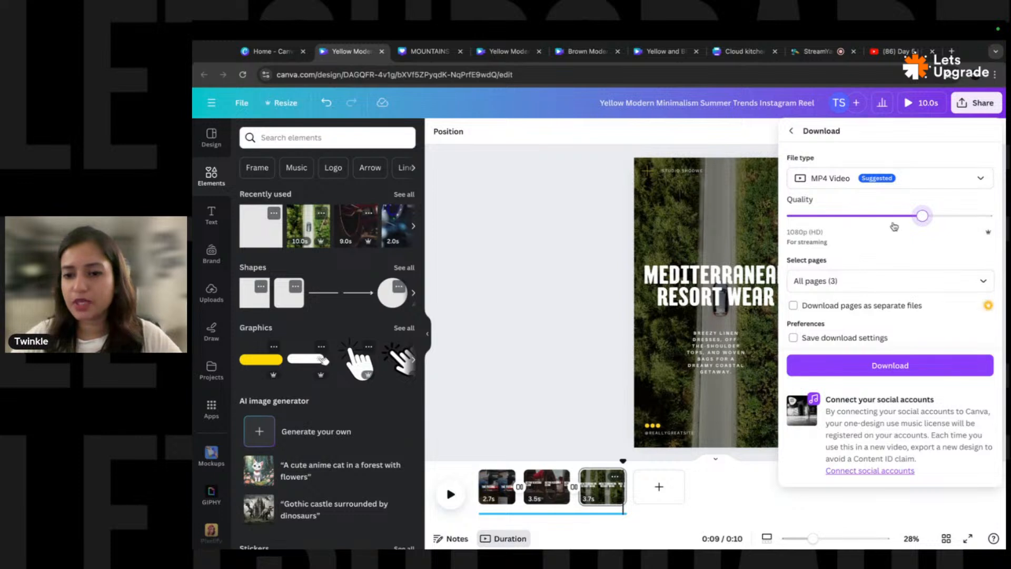
left_click(980, 216)
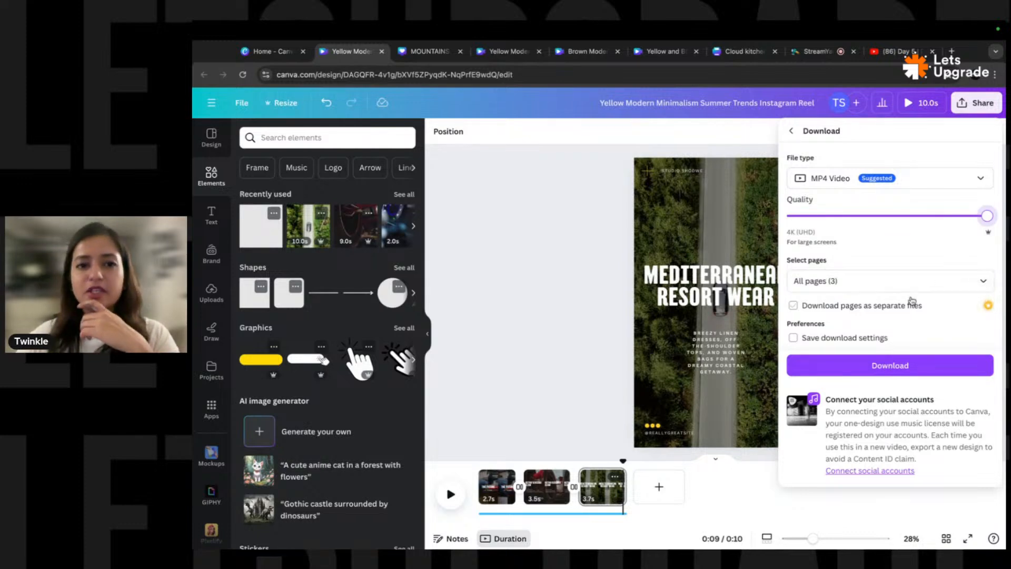
left_click(430, 51)
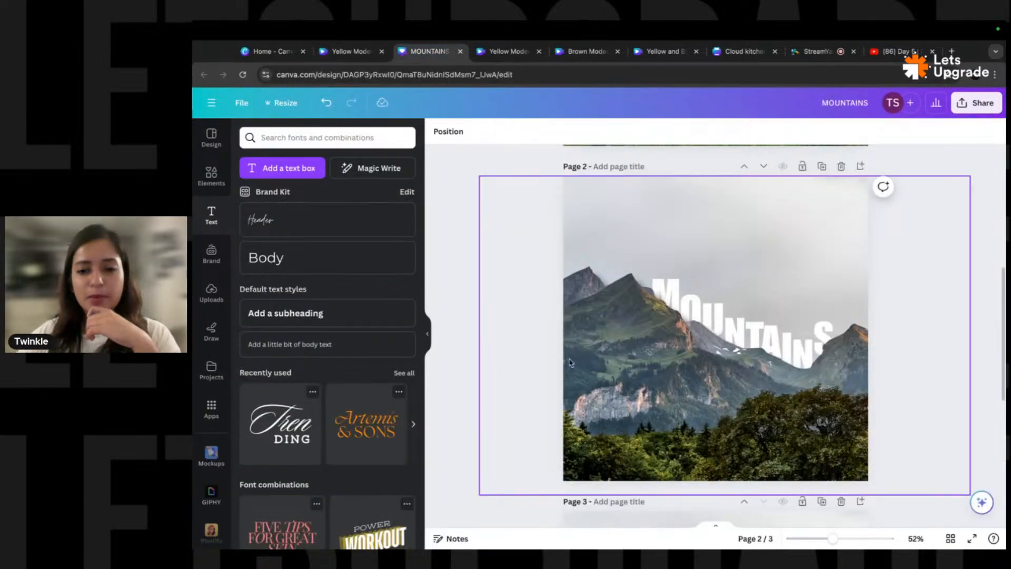
- Restrict the MOUNTAINS download to Page 2 by unticking Pages 1 and 3, then return to the reel
scroll(521, 327, "down", 5)
scroll(535, 289, "up", 2)
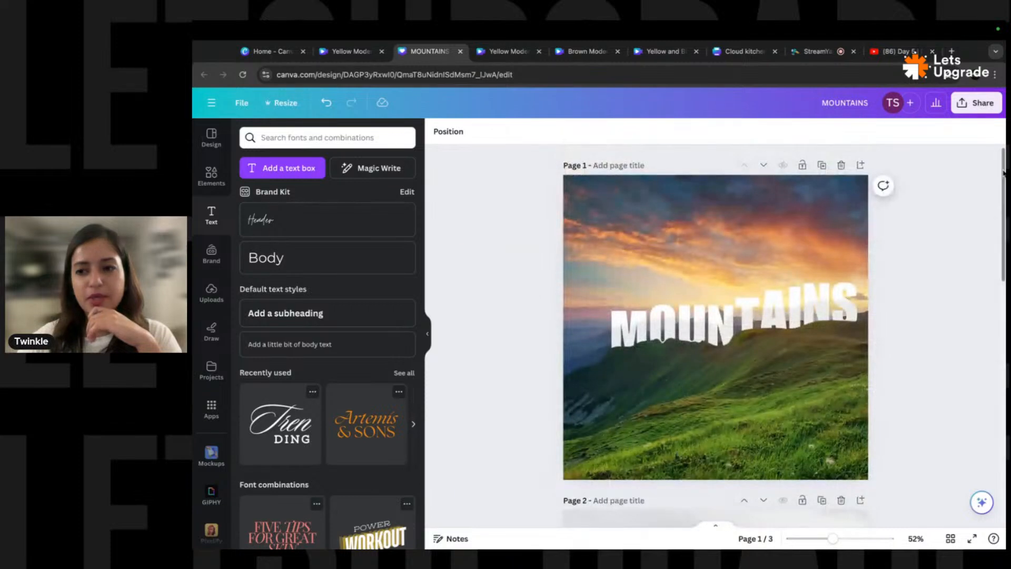
left_click(976, 103)
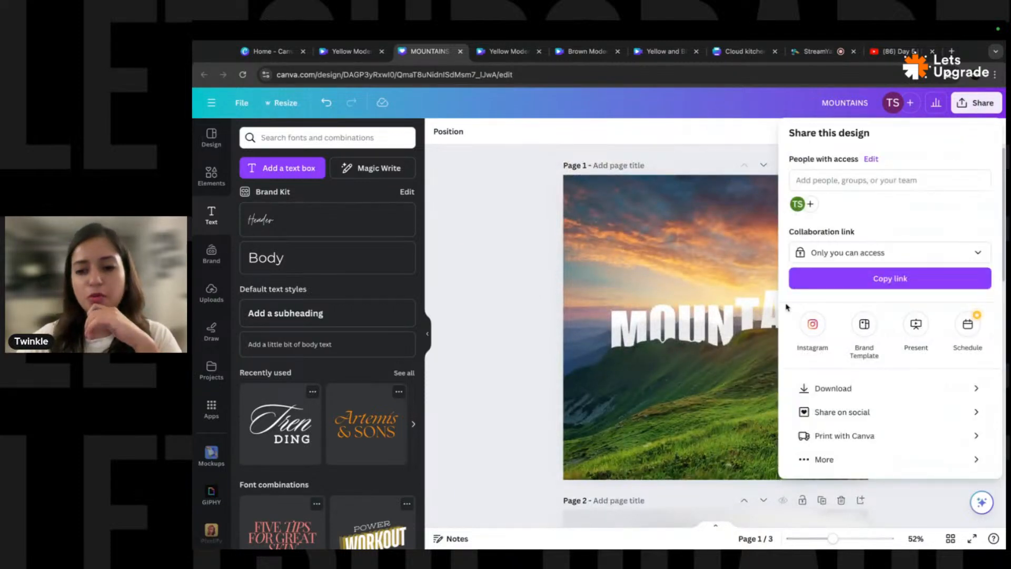
left_click(814, 388)
left_click(842, 306)
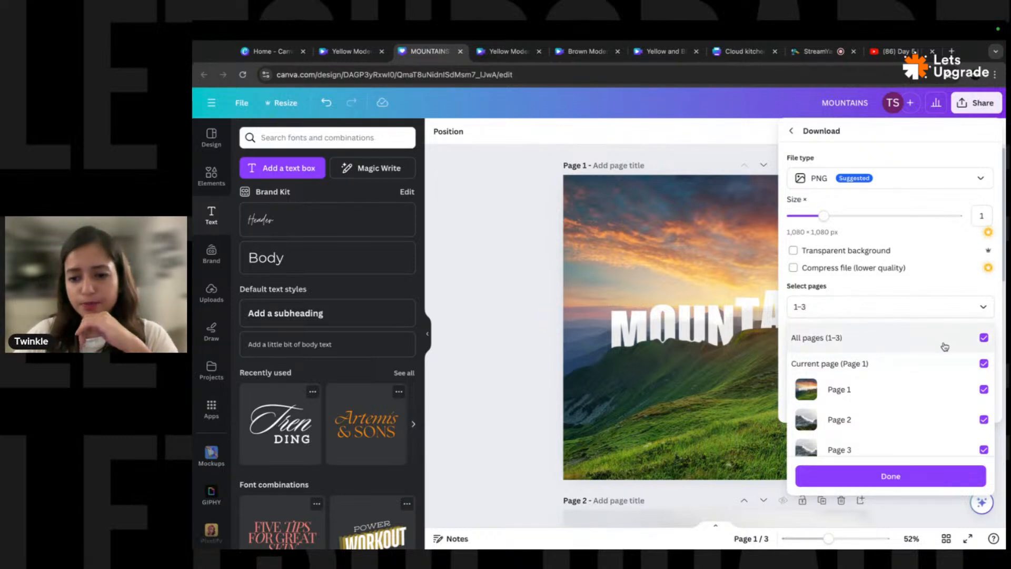
left_click(983, 390)
left_click(861, 445)
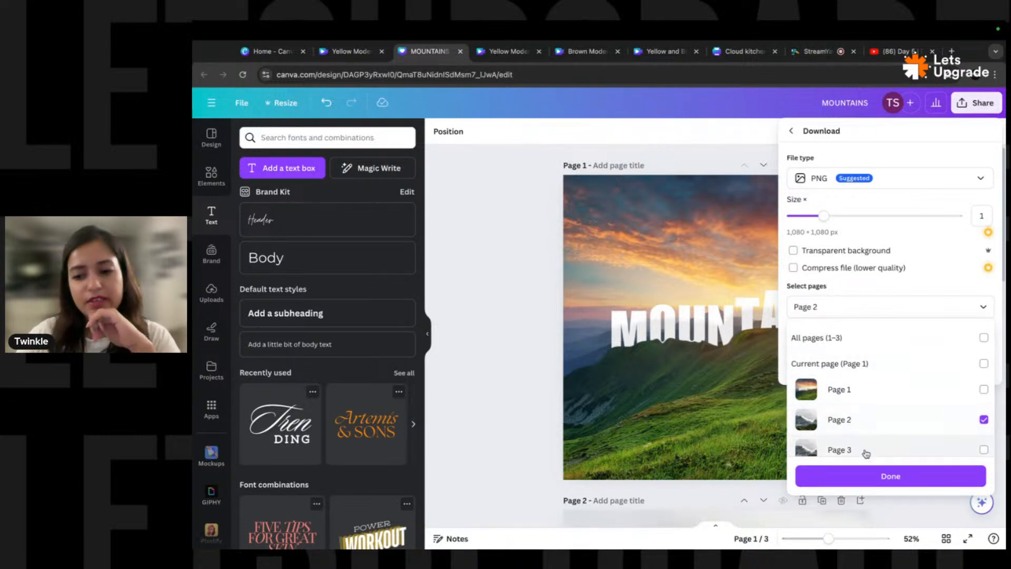
left_click(891, 476)
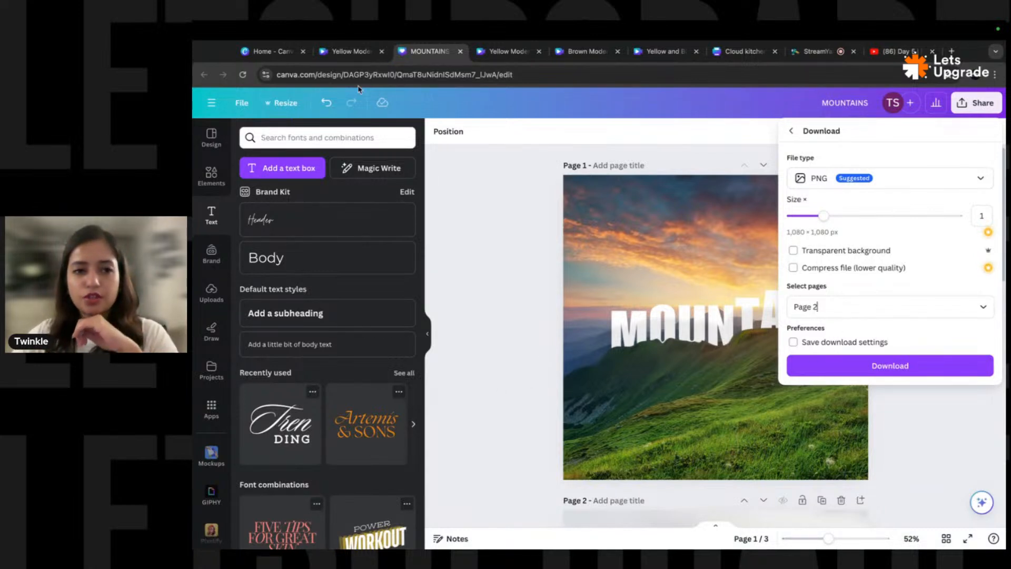
left_click(348, 52)
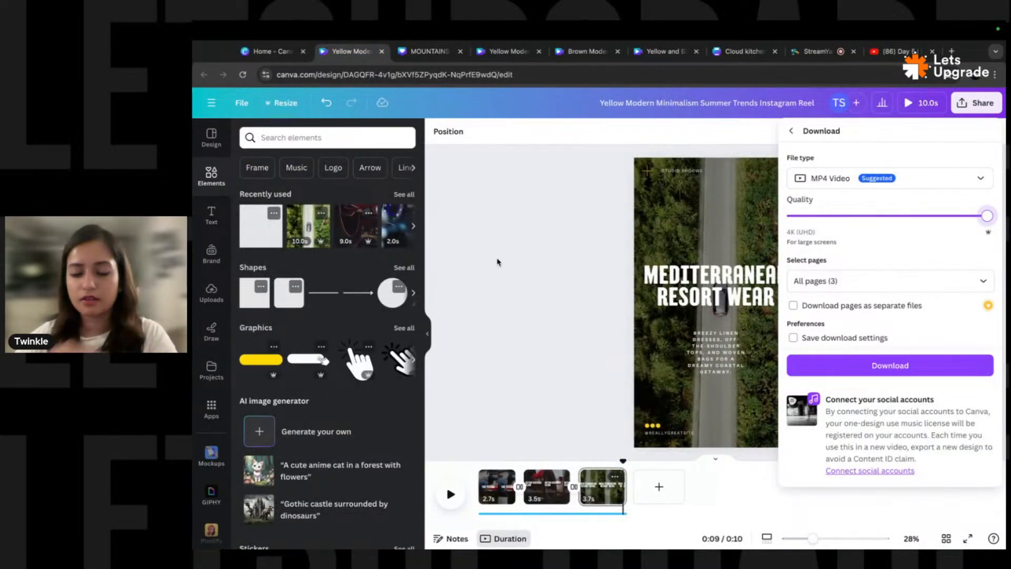
- Download the reel's pages as separate files, keeping MP4 Video after trying PDF Standard, then close the panel
left_click(792, 307)
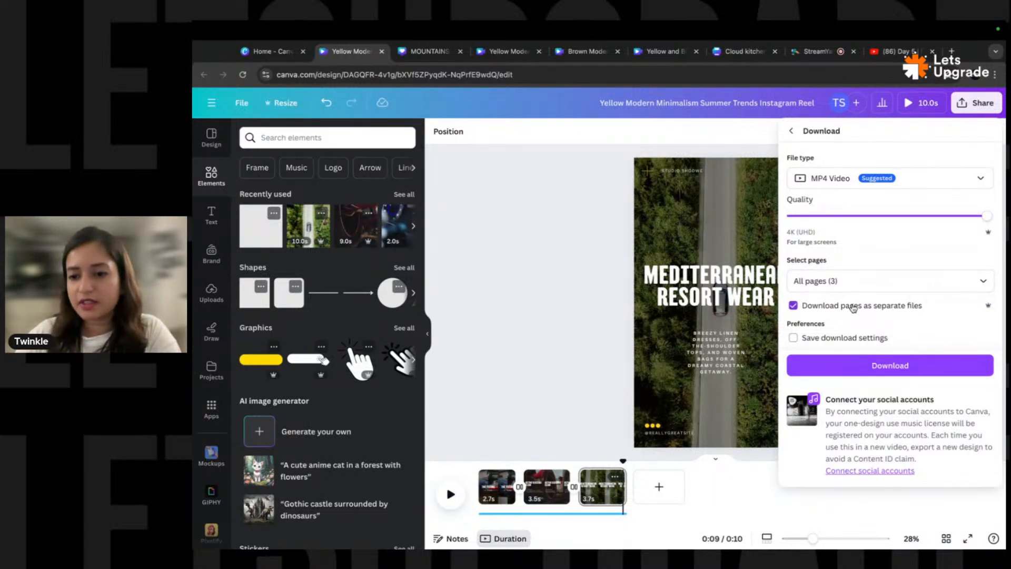
left_click(895, 178)
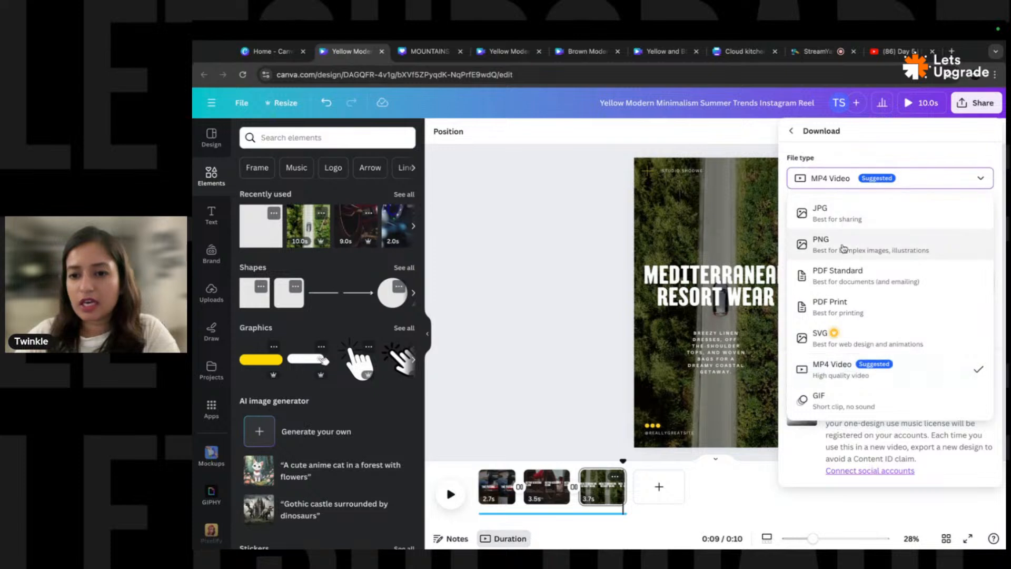
left_click(856, 279)
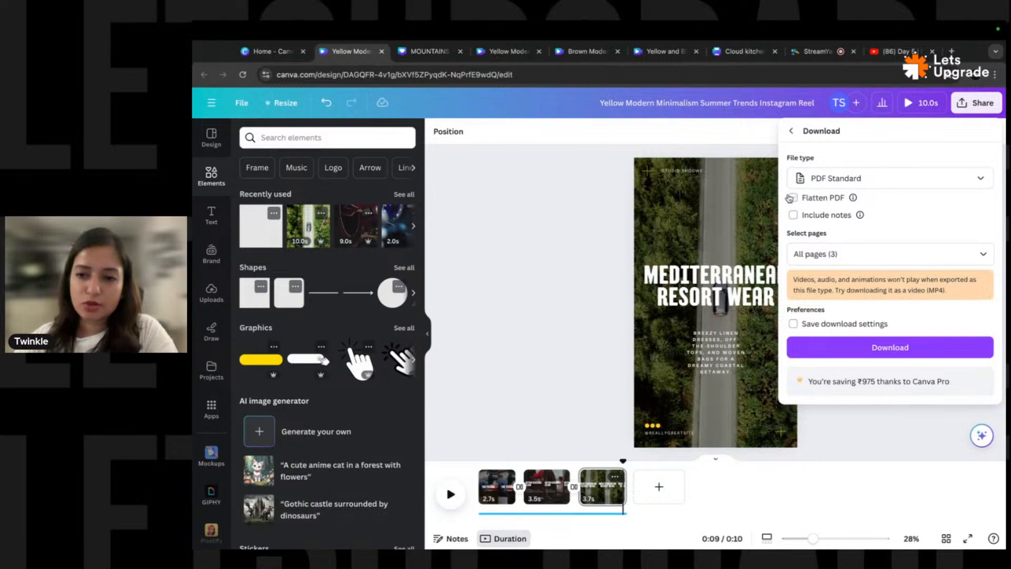
left_click(853, 185)
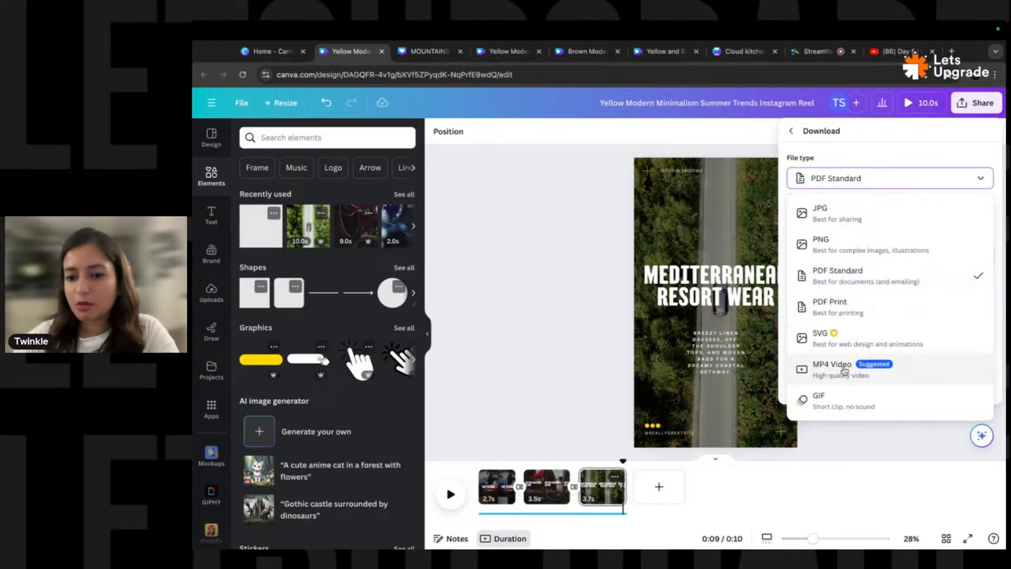
left_click(830, 373)
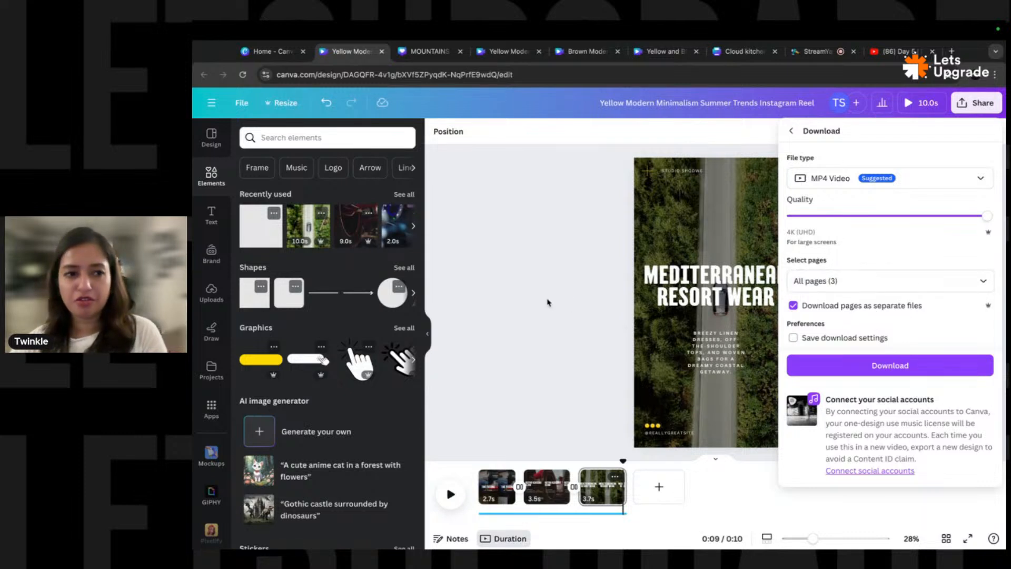
left_click(580, 280)
- Go from the reel to Canva Home's Apps directory and scroll down to the Creative teams apps
left_click(243, 103)
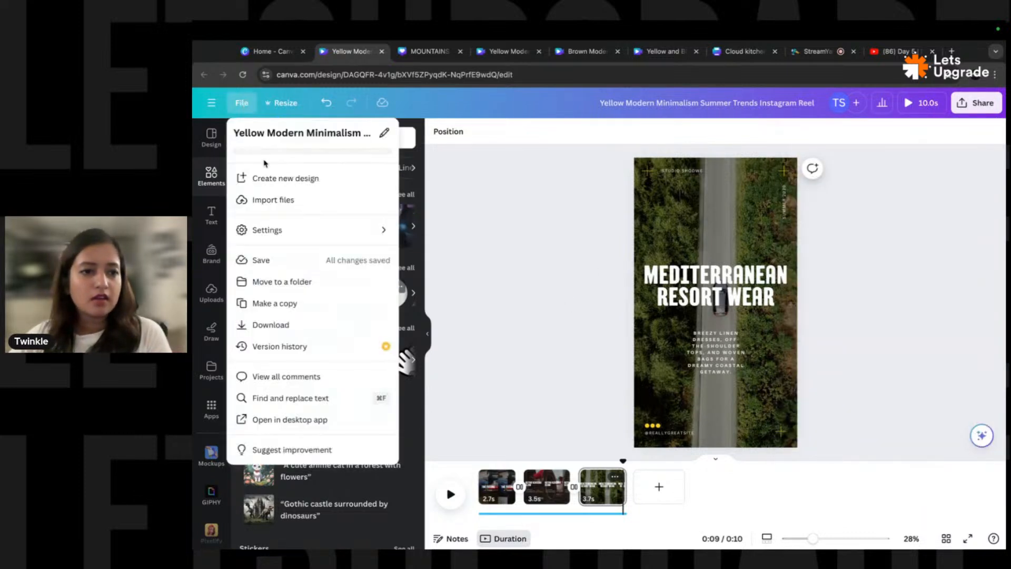
left_click(212, 103)
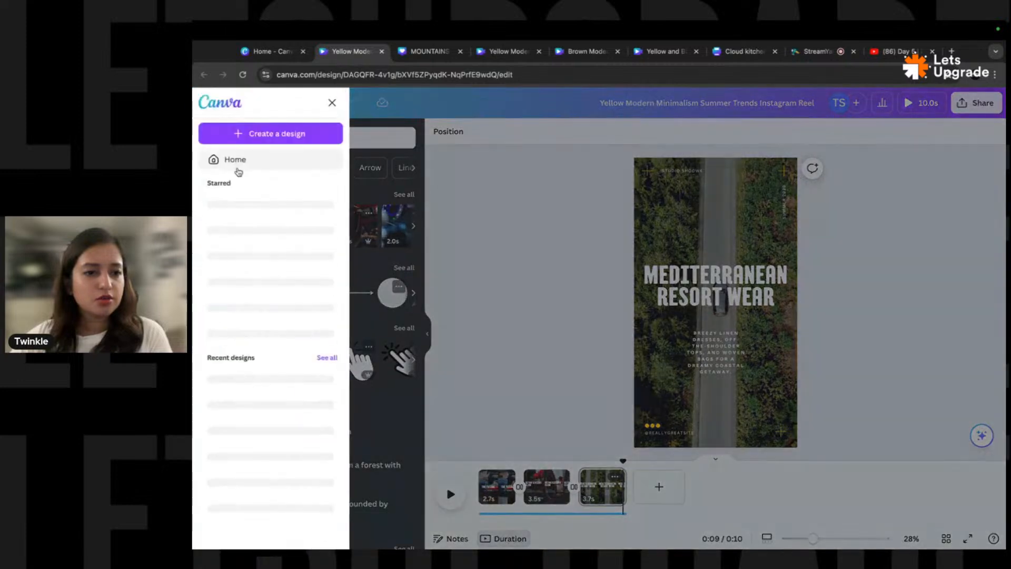
left_click(237, 168)
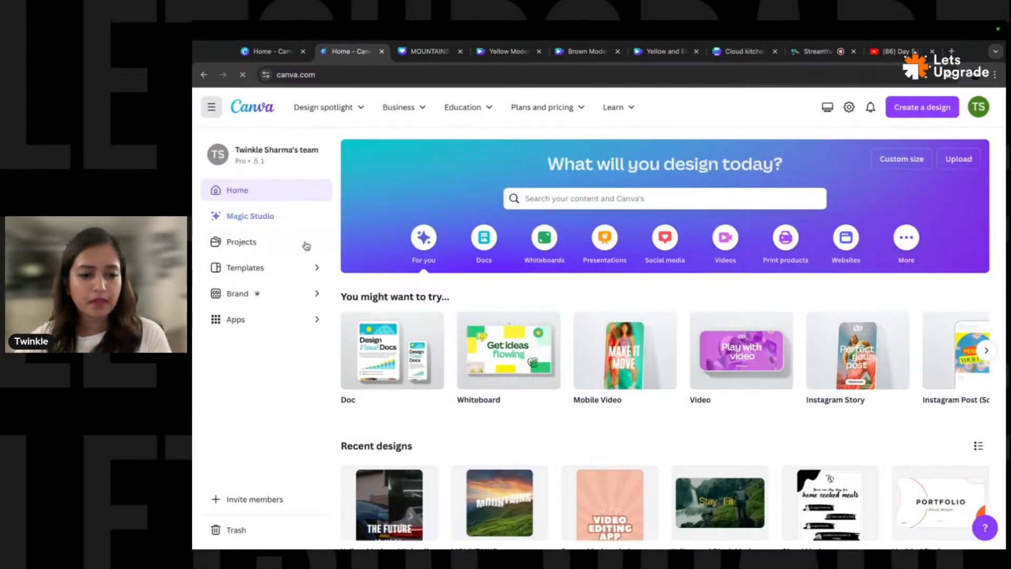
left_click(247, 321)
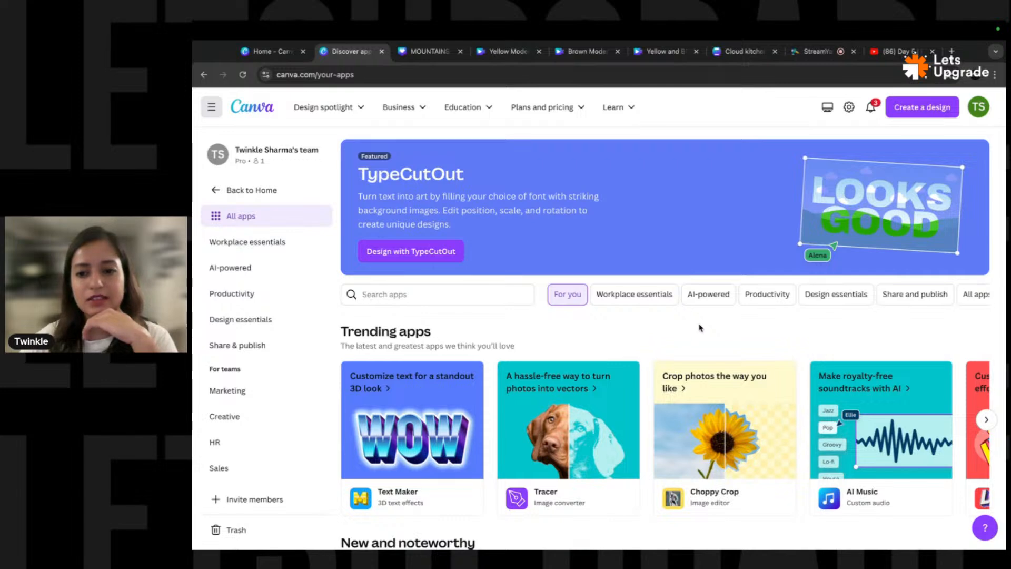
scroll(662, 347, "down", 6)
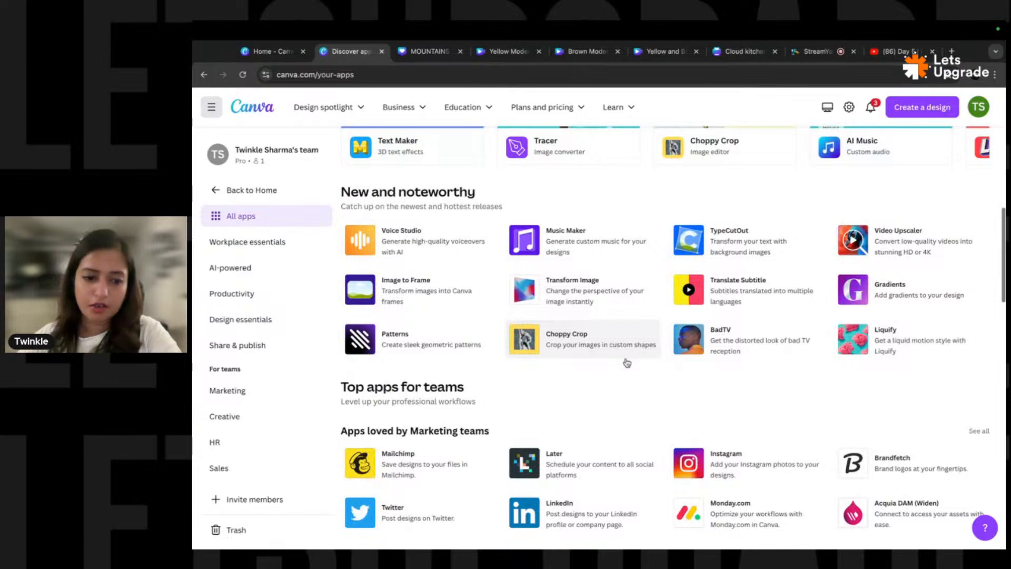
scroll(626, 363, "down", 5)
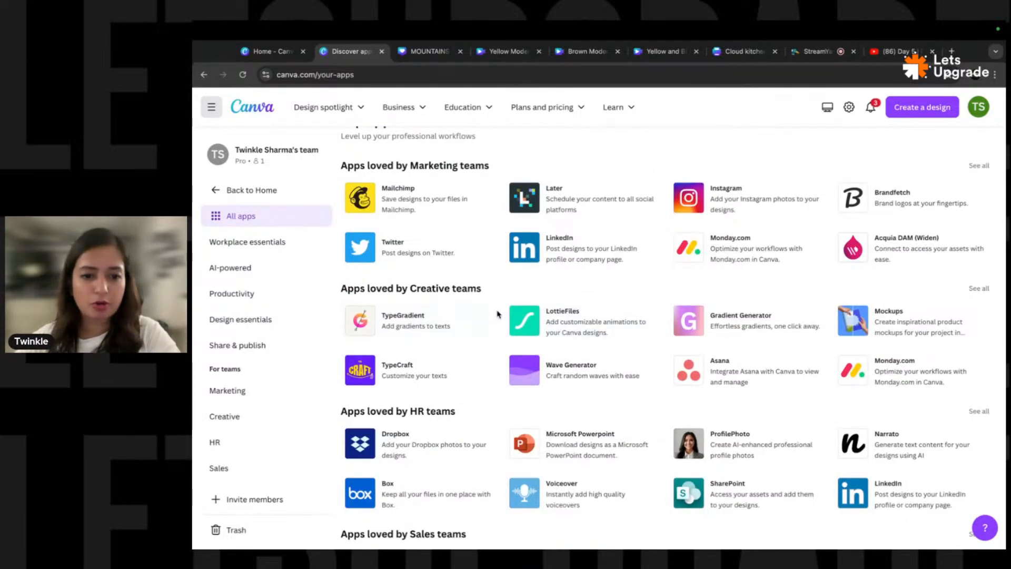
- Open the TypeGradient app in a new custom-size 1000 × 1000 px design
left_click(413, 323)
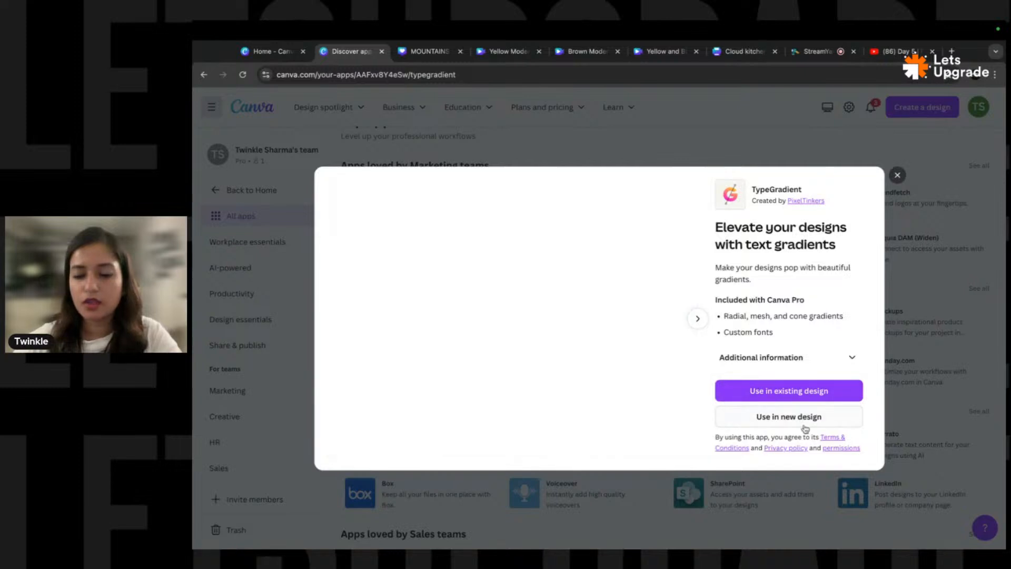
left_click(776, 418)
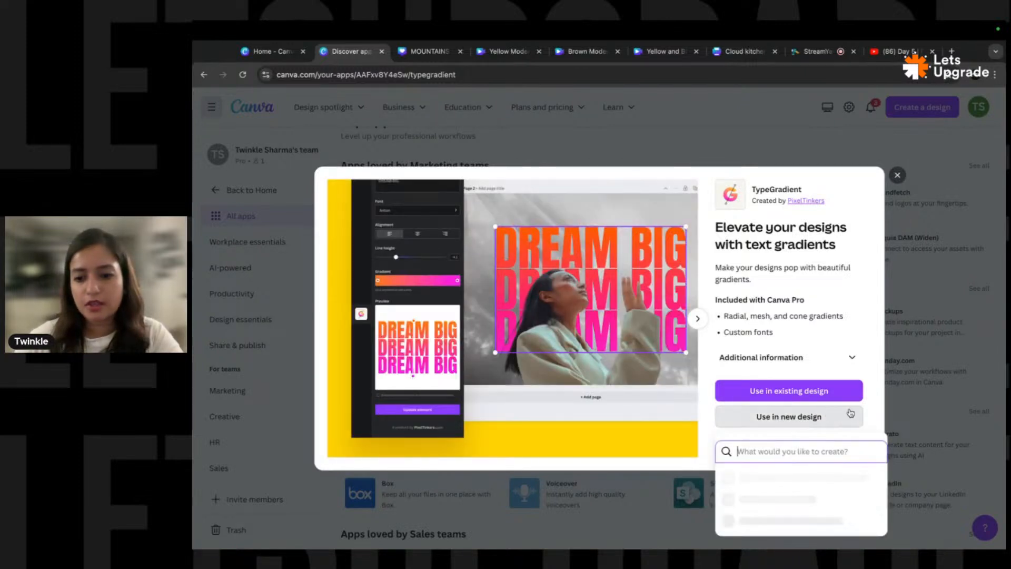
left_click(779, 312)
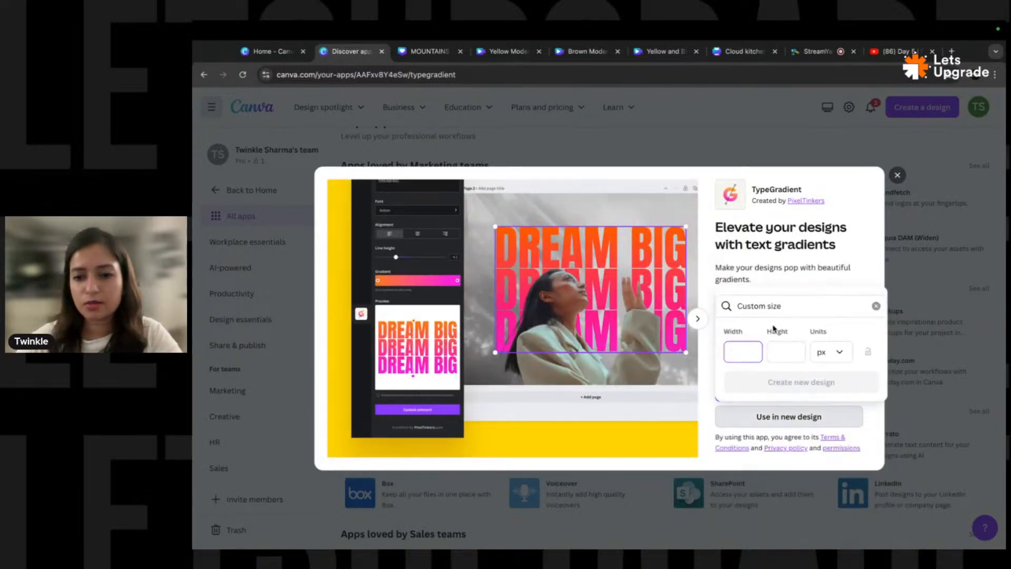
key("Tab")
type("1000")
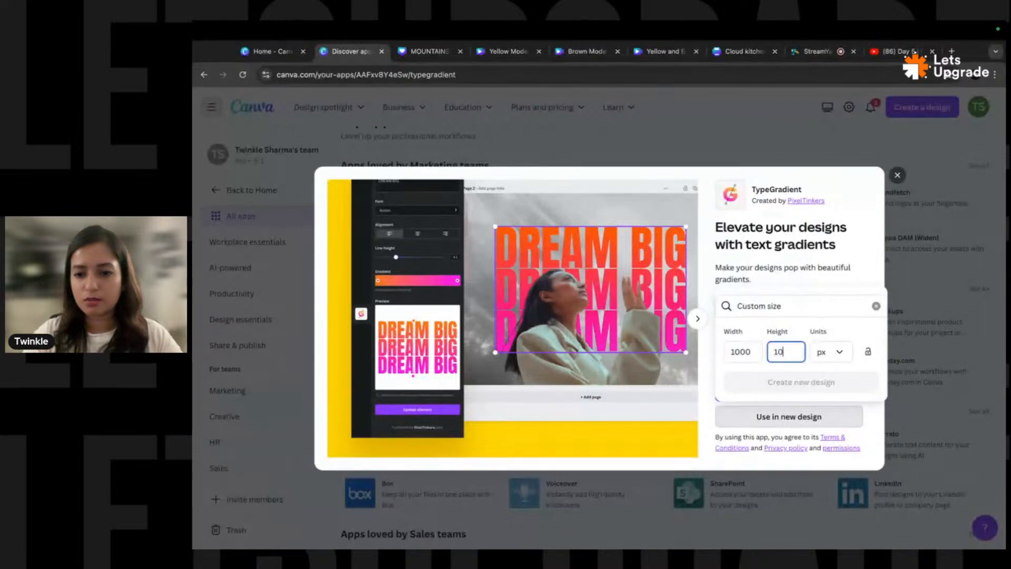
left_click(795, 362)
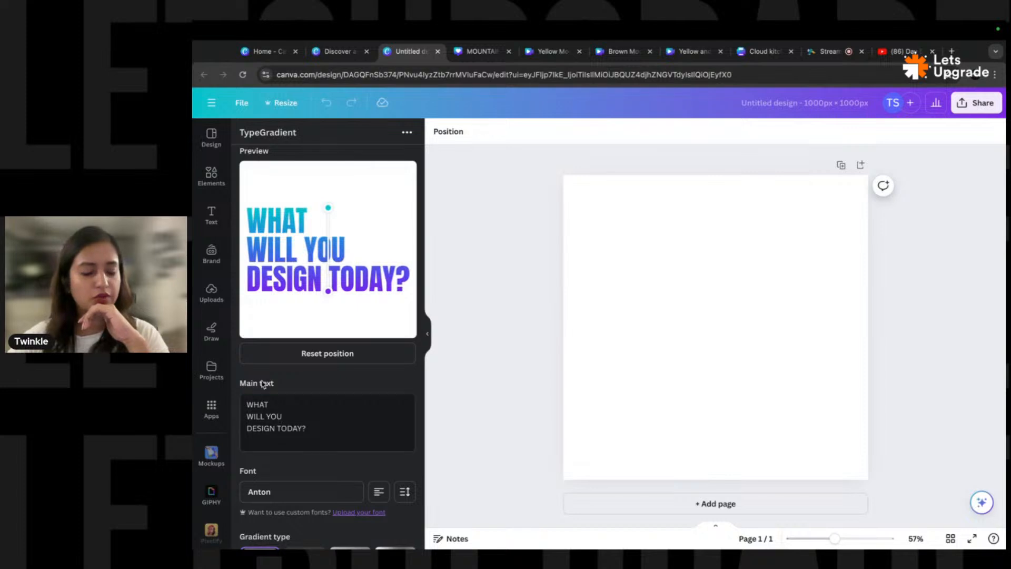
- Replace the TypeGradient main text with 'Hello there'
triple_click(294, 428)
key("ctrl+a")
type("Hello")
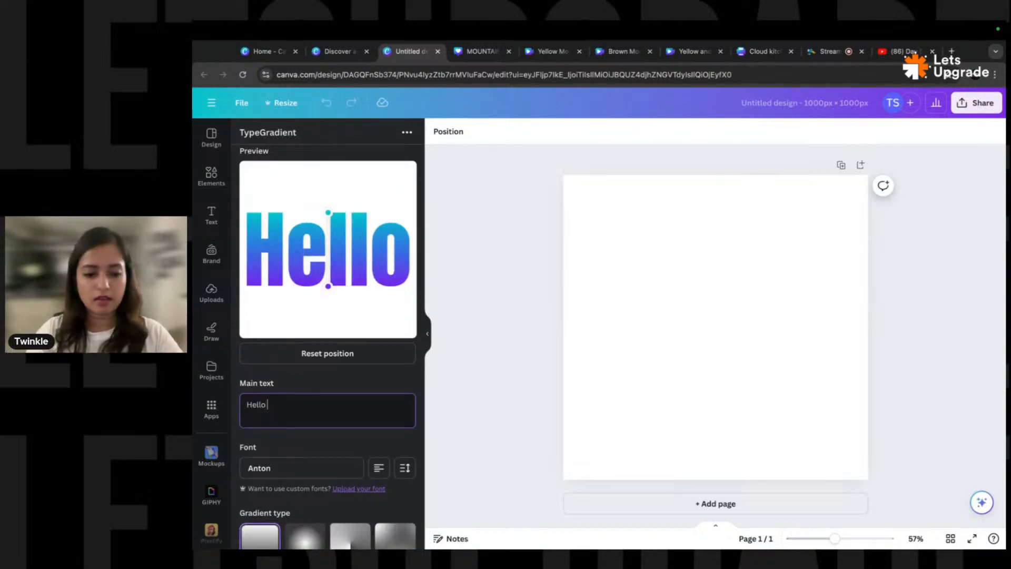
type(" theer")
key("BackSpace")
key("BackSpace")
type("re")
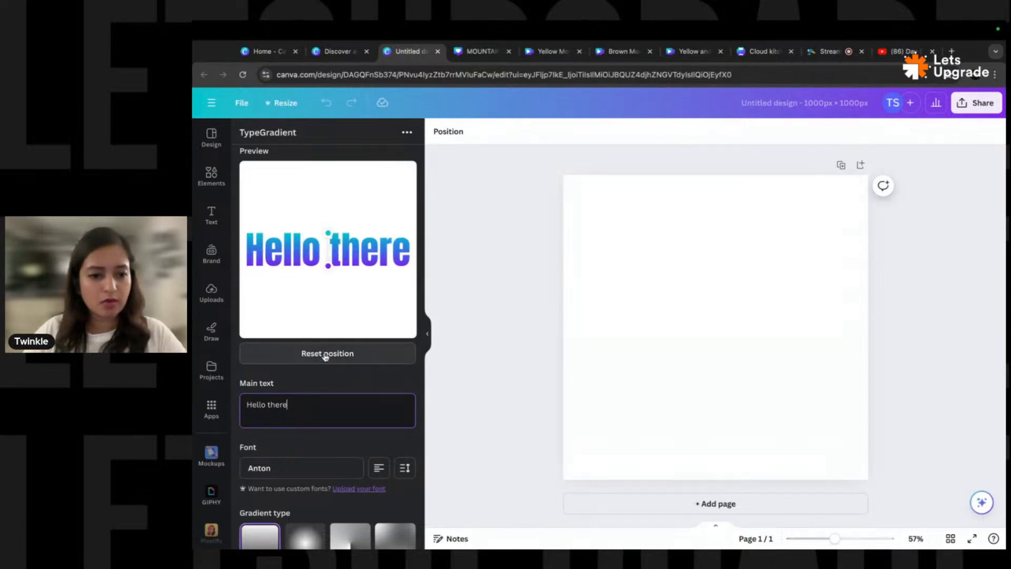
- Set the gradient text's font to Angkring
scroll(334, 390, "down", 3)
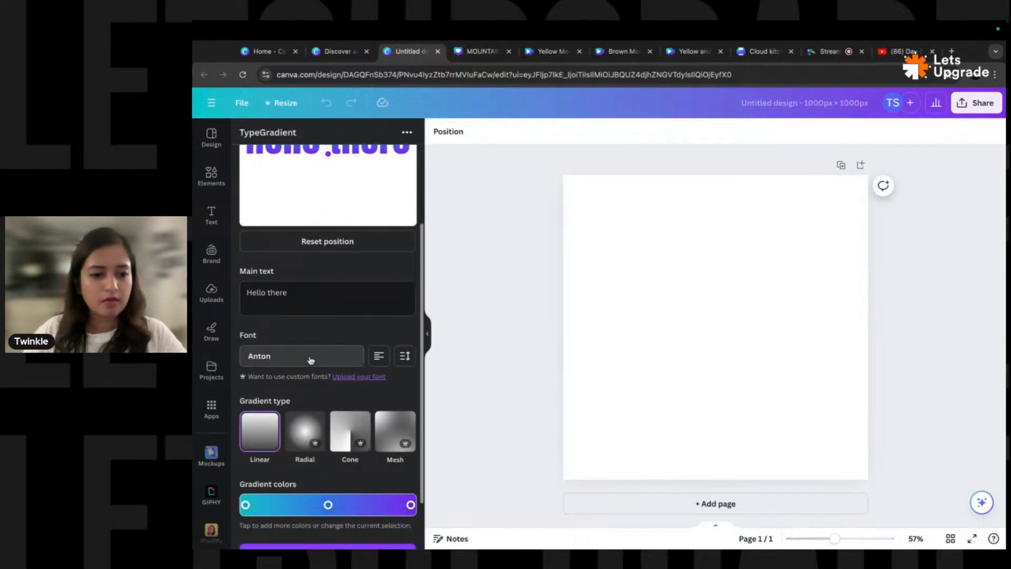
left_click(309, 357)
scroll(304, 400, "up", 5)
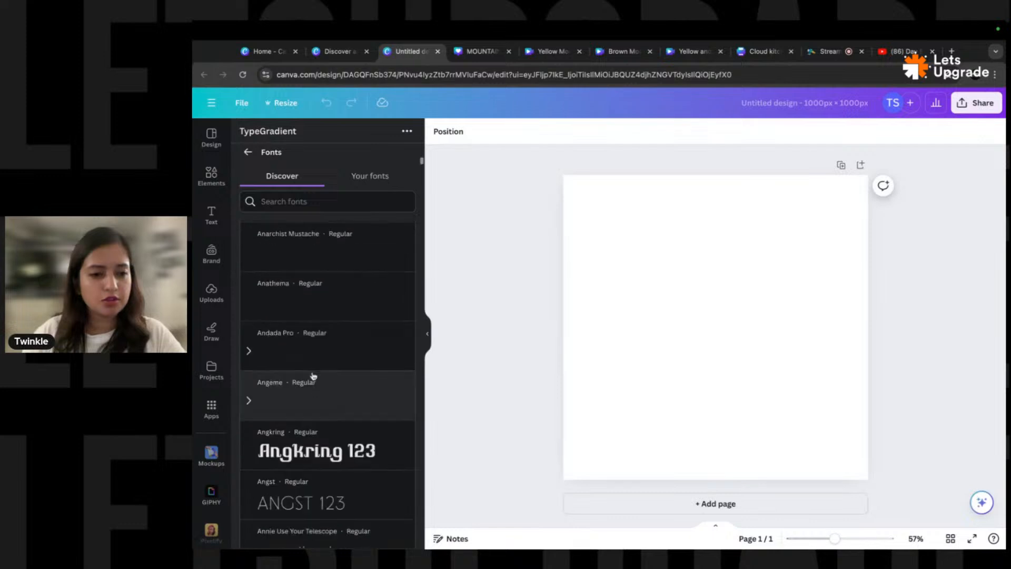
left_click(313, 452)
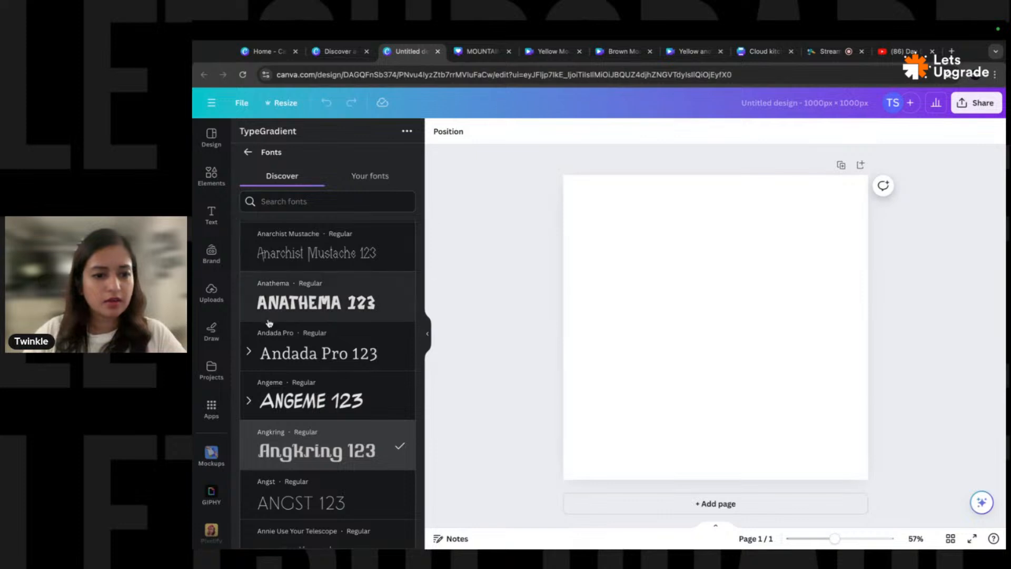
- Drag the gradient handles so the linear gradient spans 'Hello there' horizontally
scroll(265, 378, "down", 5)
scroll(265, 378, "down", 2)
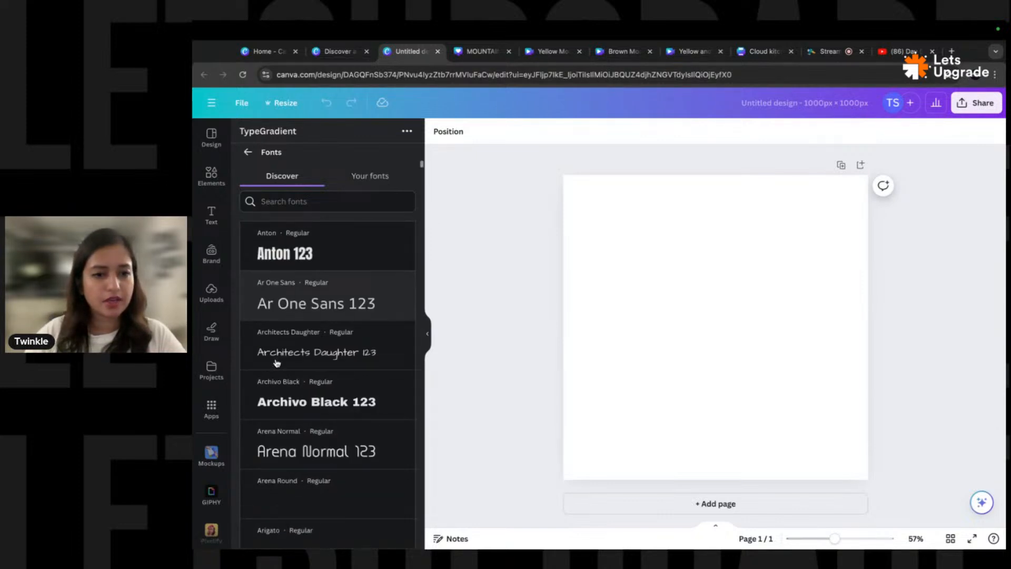
left_click(301, 296)
left_click_drag(329, 261, 408, 263)
left_click_drag(330, 240, 261, 237)
left_click_drag(409, 263, 409, 241)
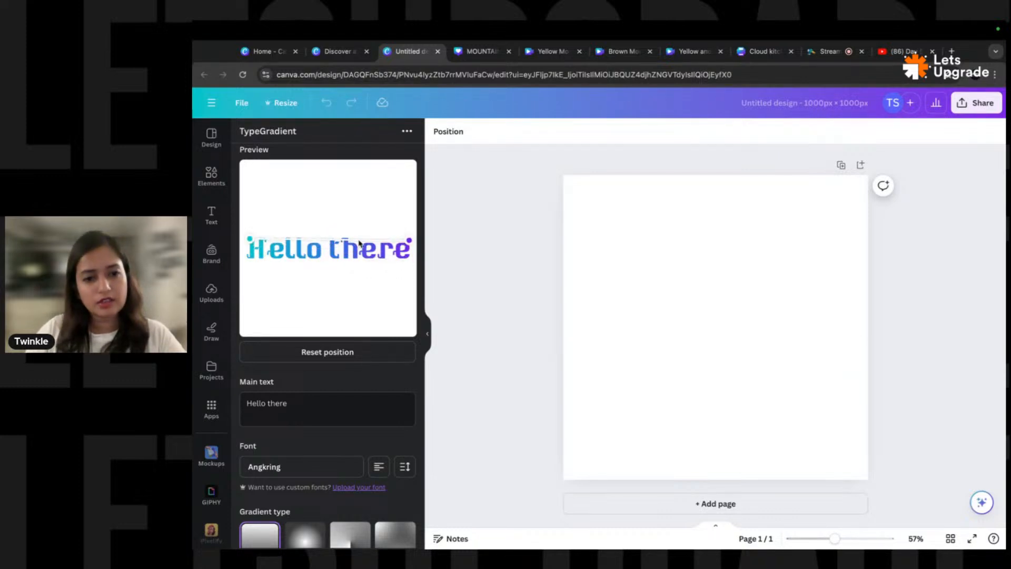
left_click_drag(251, 245, 248, 260)
- Switch the gradient type to Radial and reposition its handles around the text
scroll(298, 354, "down", 4)
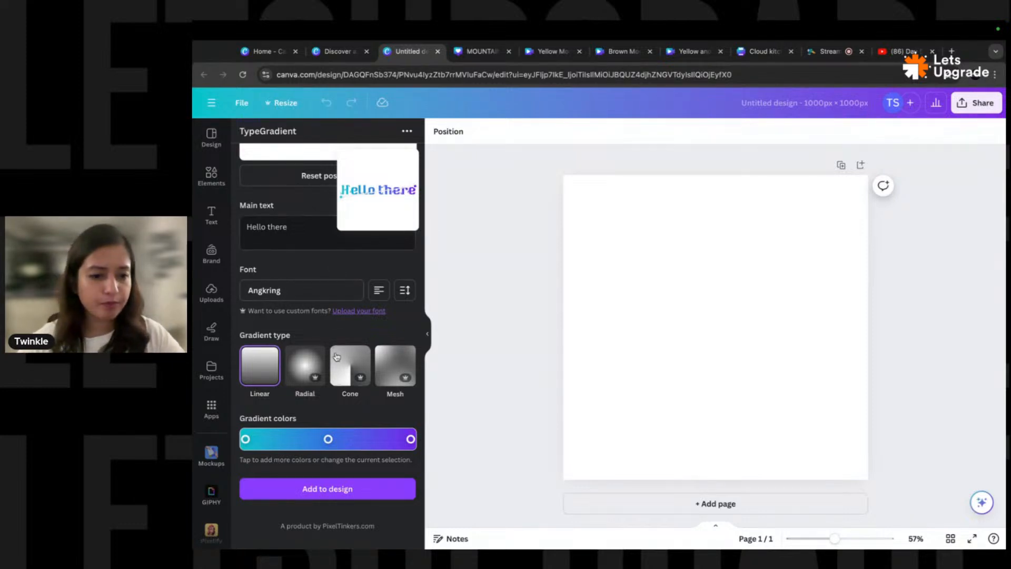
scroll(319, 273, "up", 3)
scroll(317, 305, "down", 2)
scroll(321, 320, "down", 1)
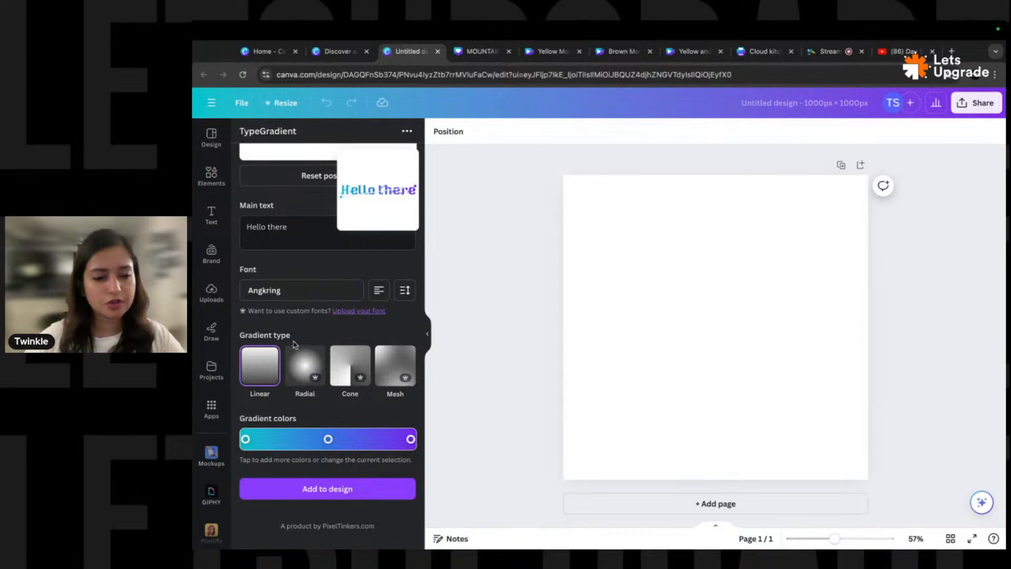
left_click(305, 369)
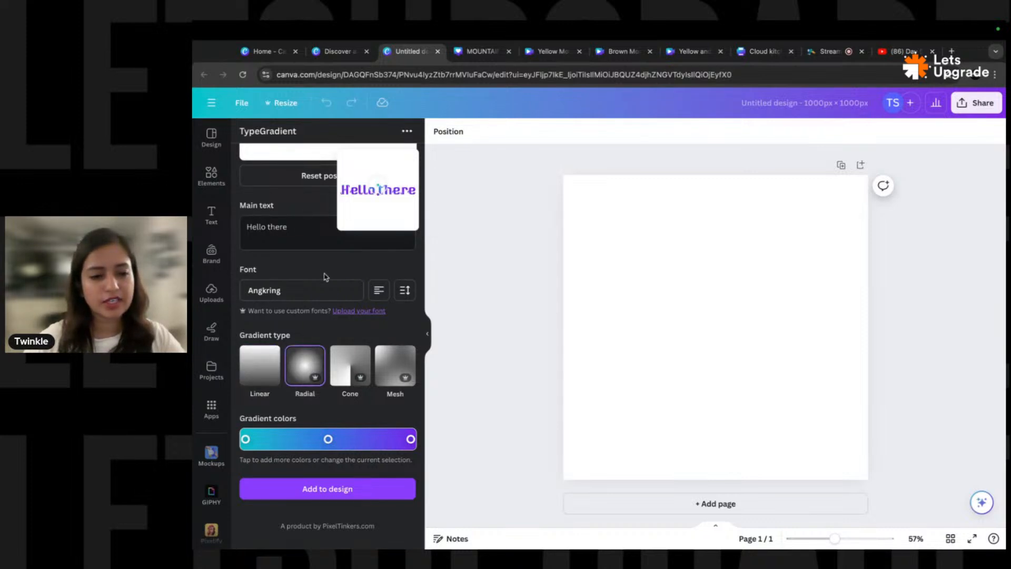
scroll(331, 274, "up", 3)
left_click_drag(331, 263, 327, 315)
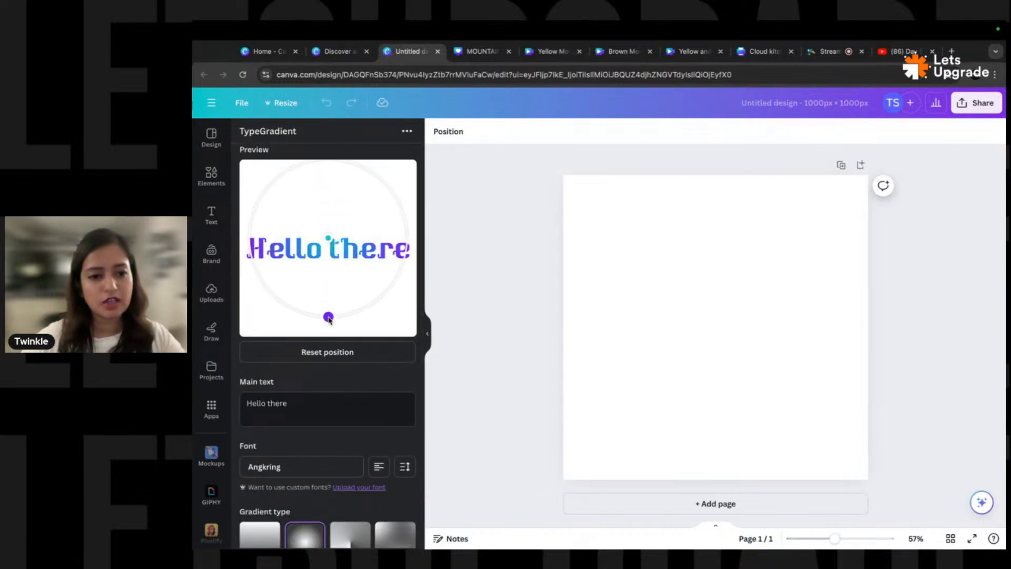
left_click_drag(334, 238, 330, 221)
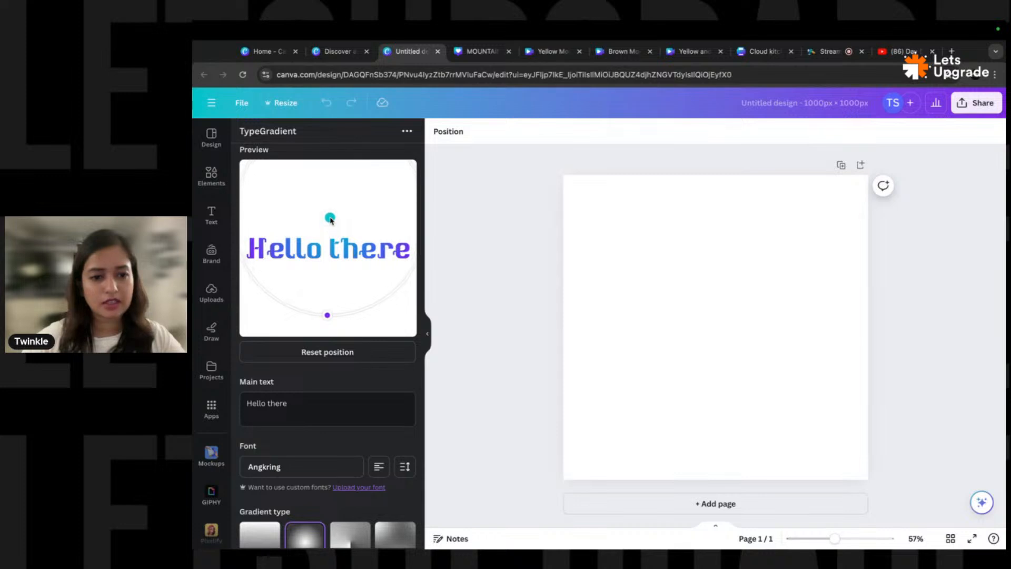
scroll(315, 364, "down", 3)
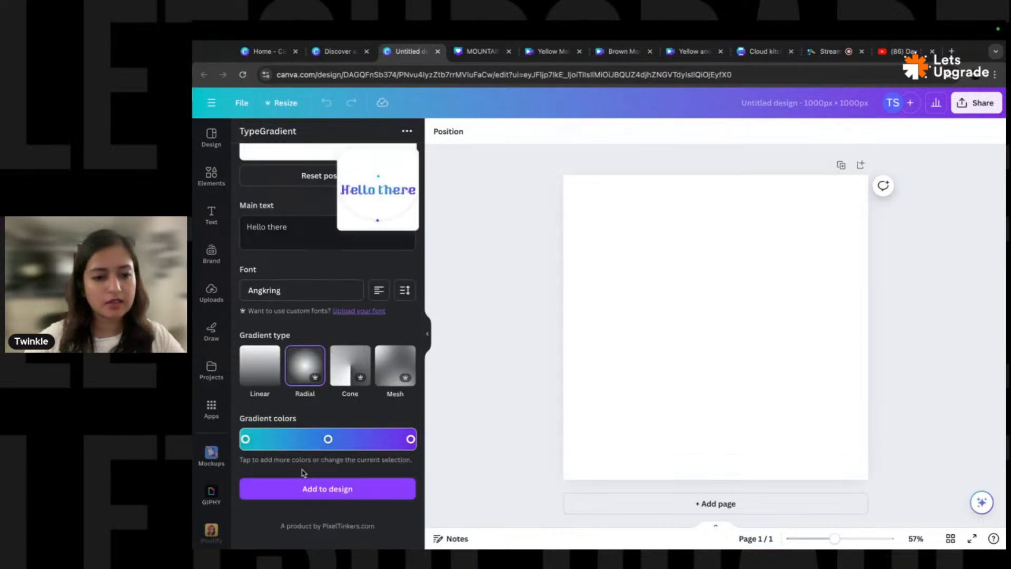
- Make the middle colour stop purple #a20bff and add the gradient text to the design
left_click(328, 440)
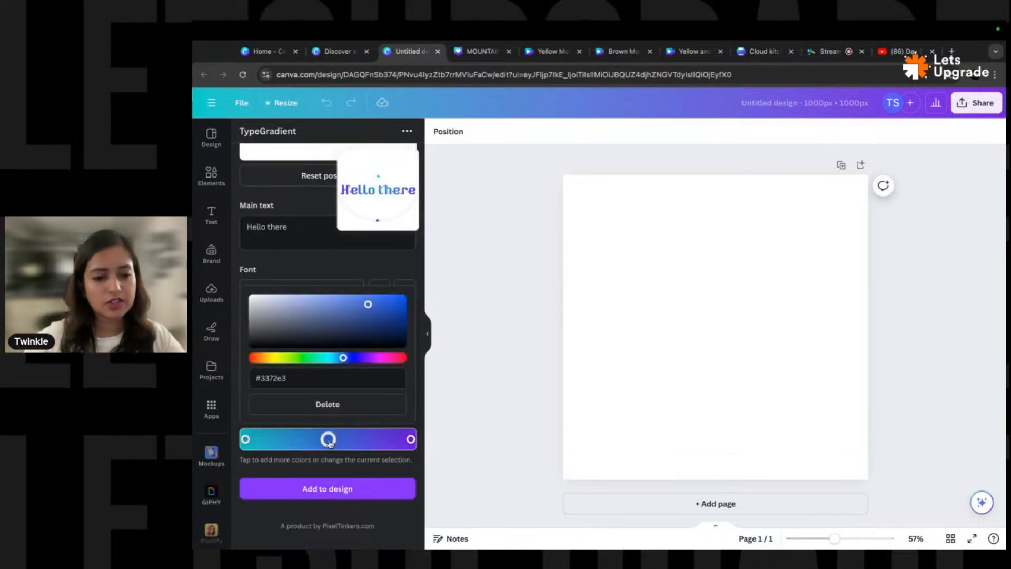
left_click(395, 299)
left_click(368, 358)
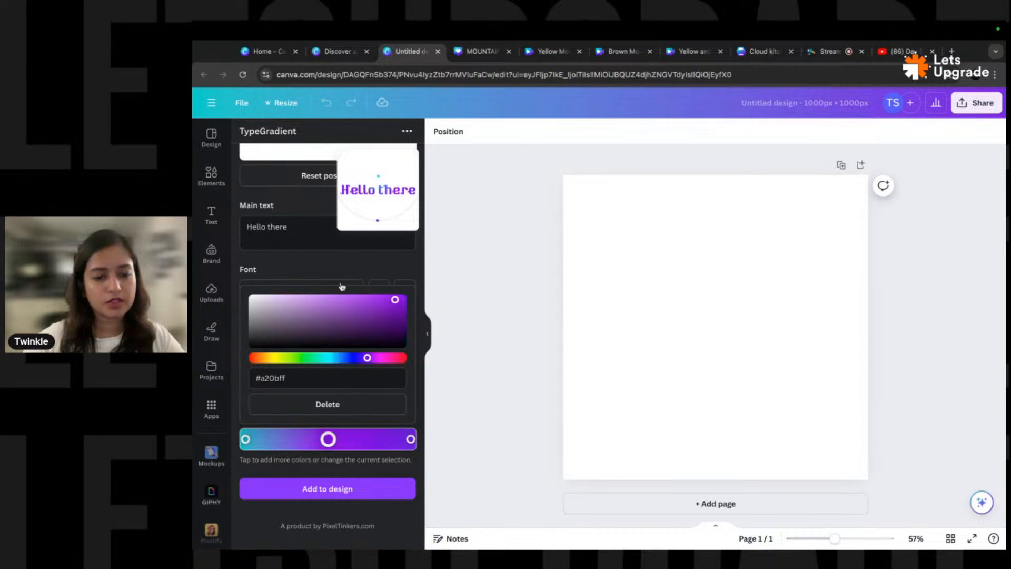
scroll(325, 269, "up", 3)
scroll(331, 358, "down", 3)
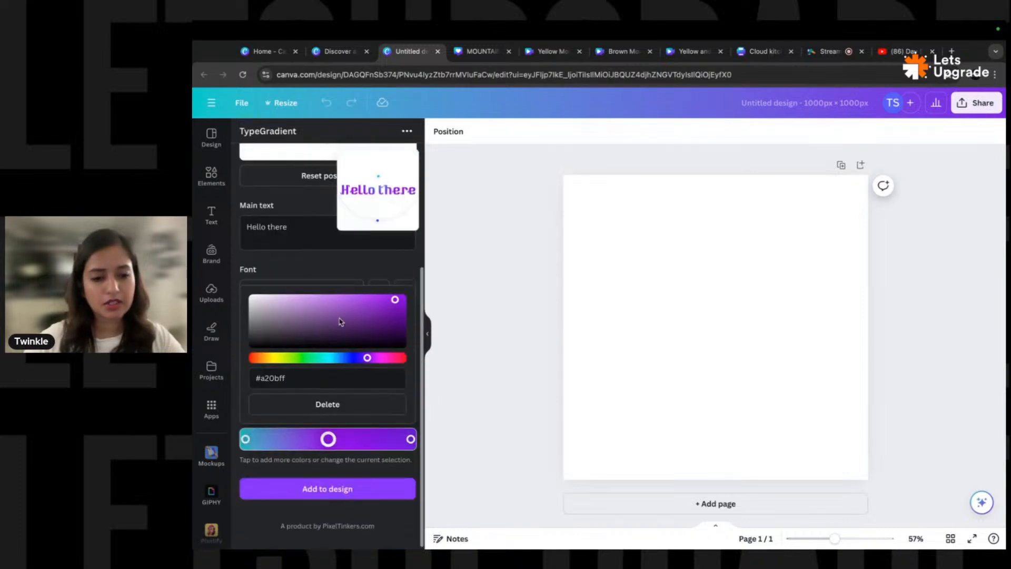
left_click(357, 488)
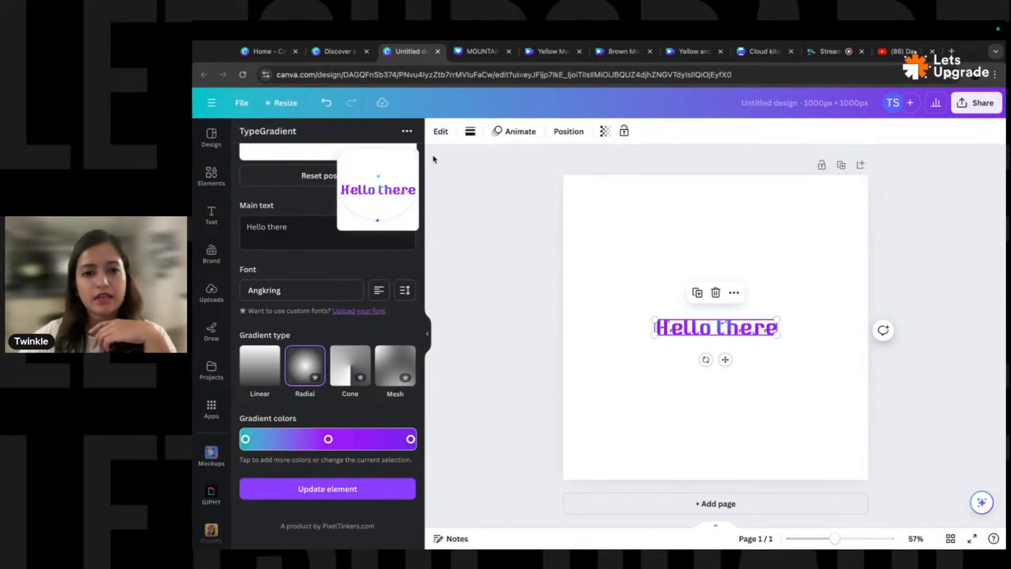
scroll(301, 270, "up", 3)
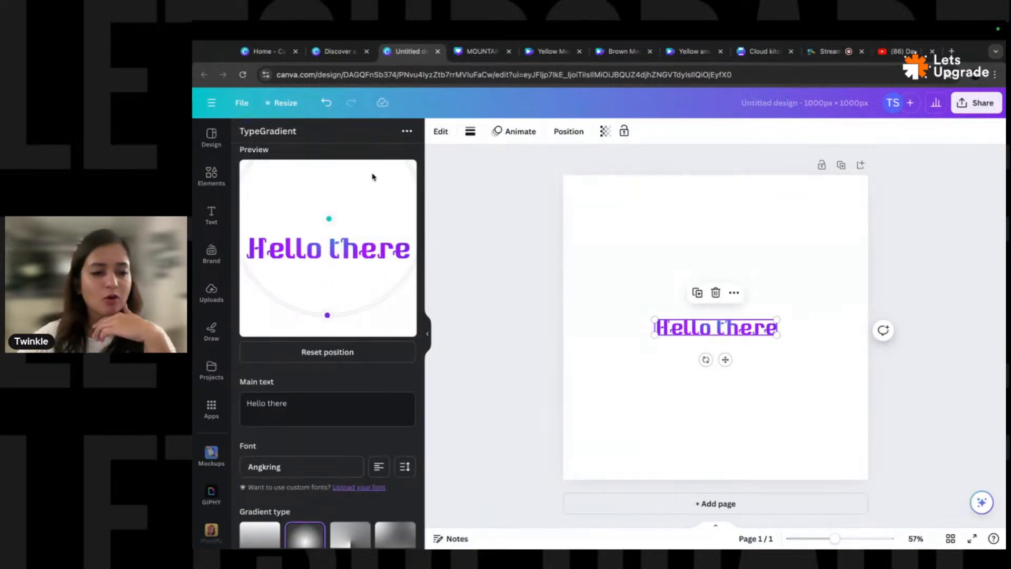
- Add the dancing-bear GIF from GIPHY and drag its corners to enlarge it over the page
left_click(219, 491)
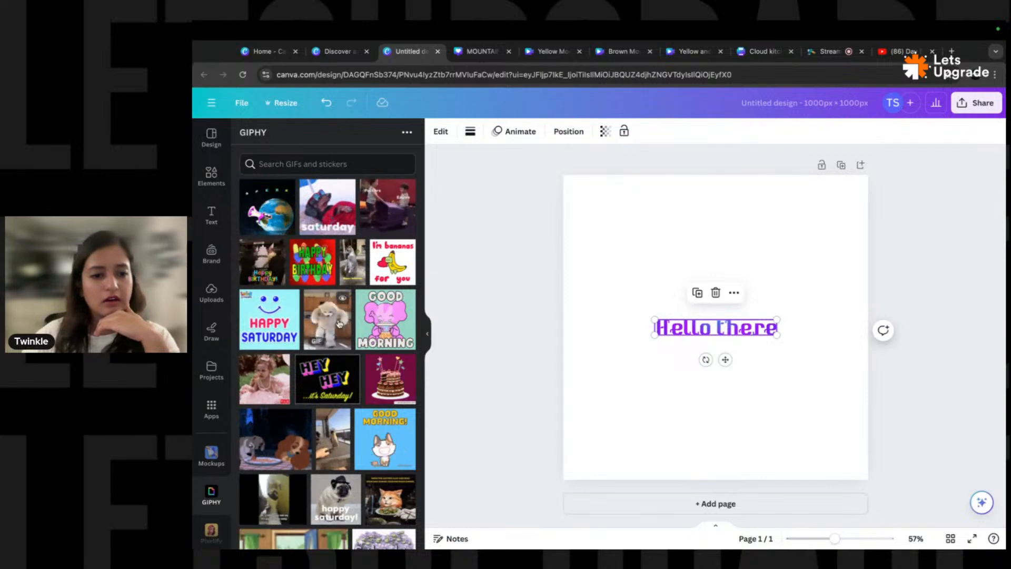
left_click(327, 319)
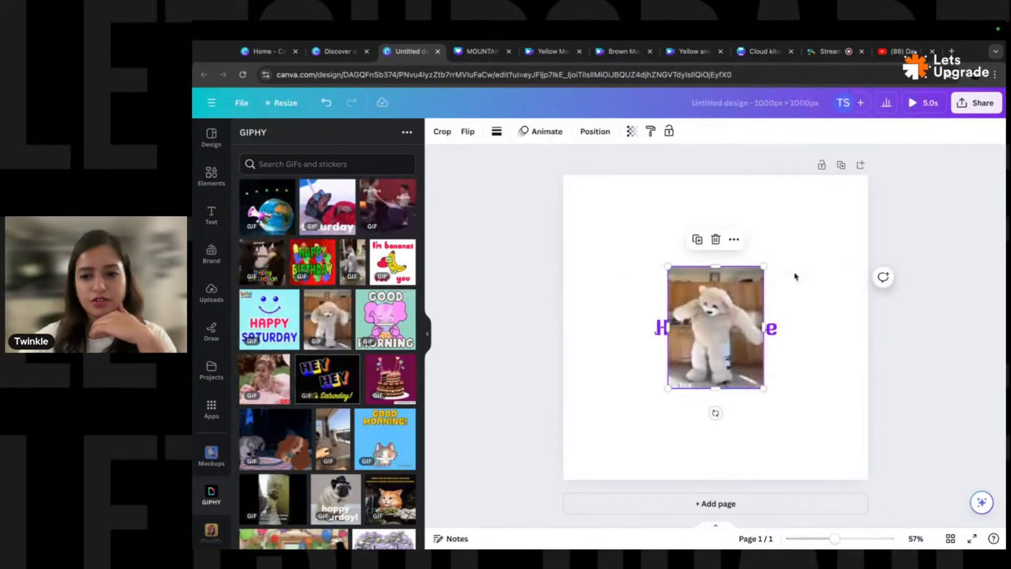
left_click_drag(764, 267, 841, 199)
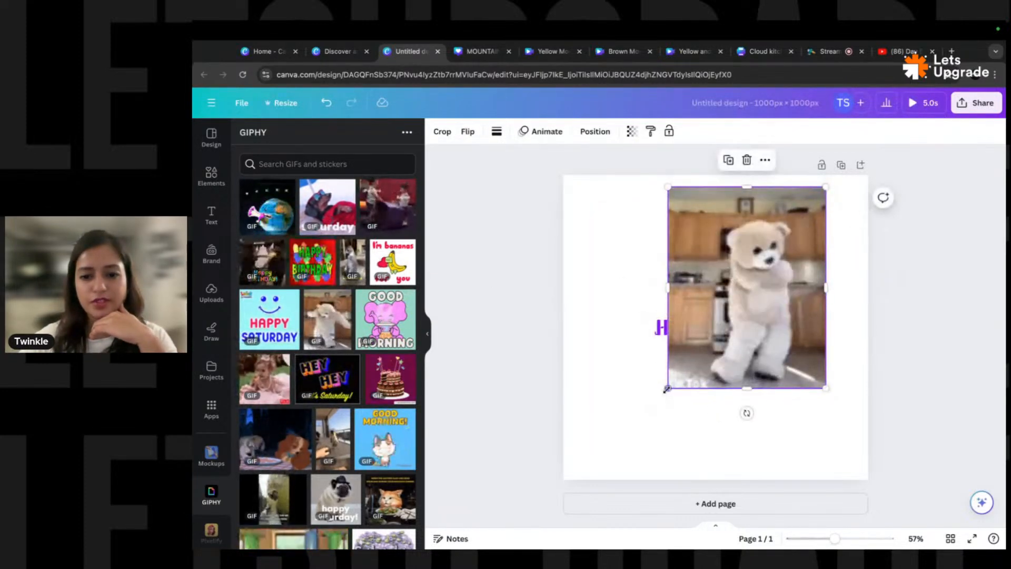
left_click_drag(668, 388, 609, 462)
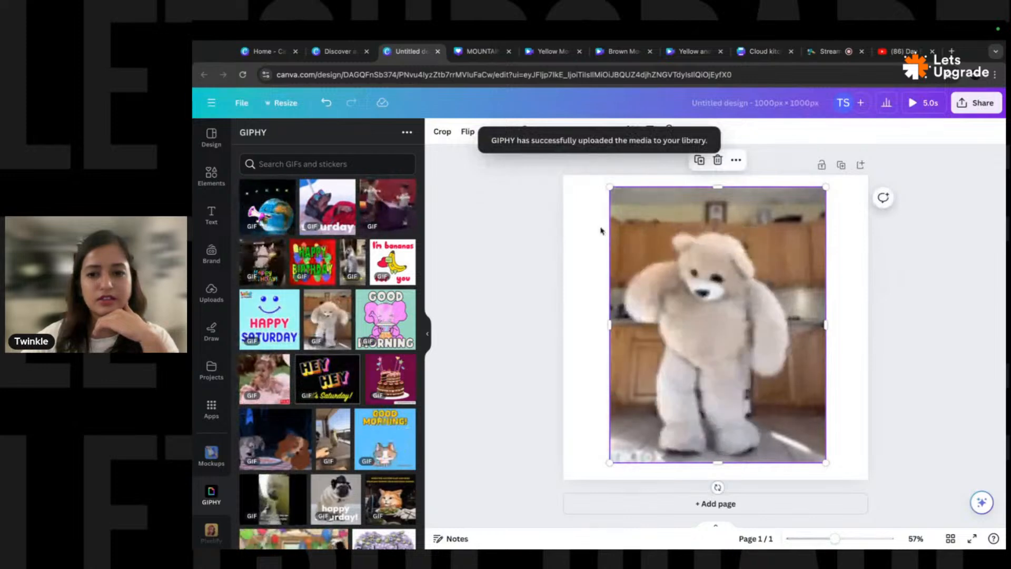
scroll(277, 382, "down", 4)
scroll(277, 382, "down", 4)
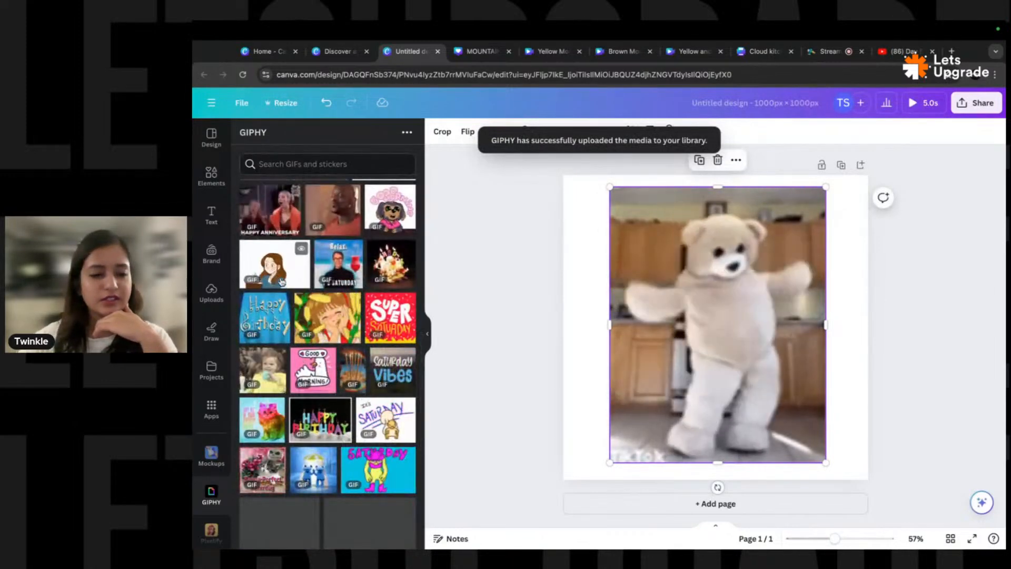
scroll(240, 342, "up", 8)
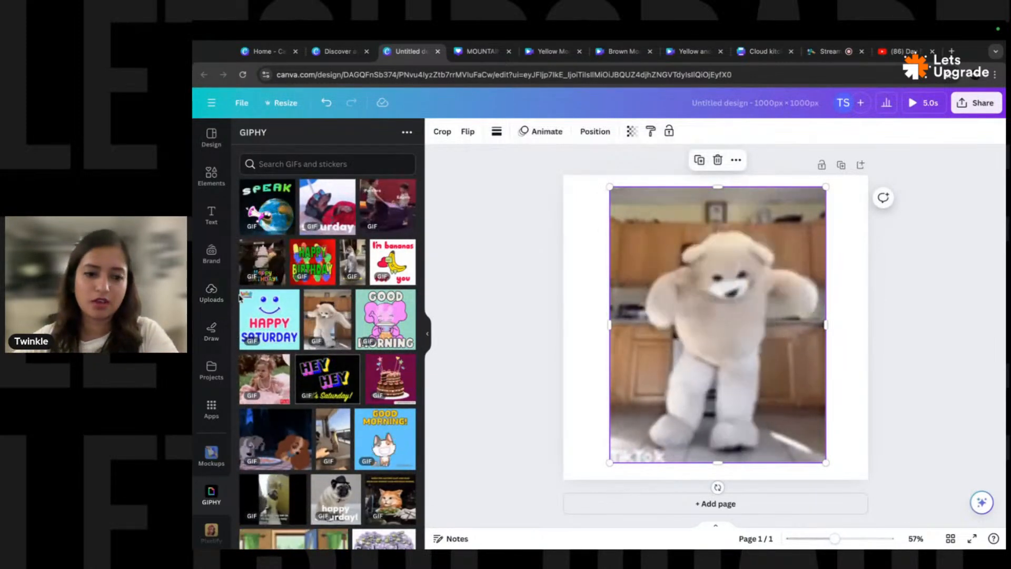
- Open Mockups and delete the bear GIF and the 'Hello there' text
left_click(211, 455)
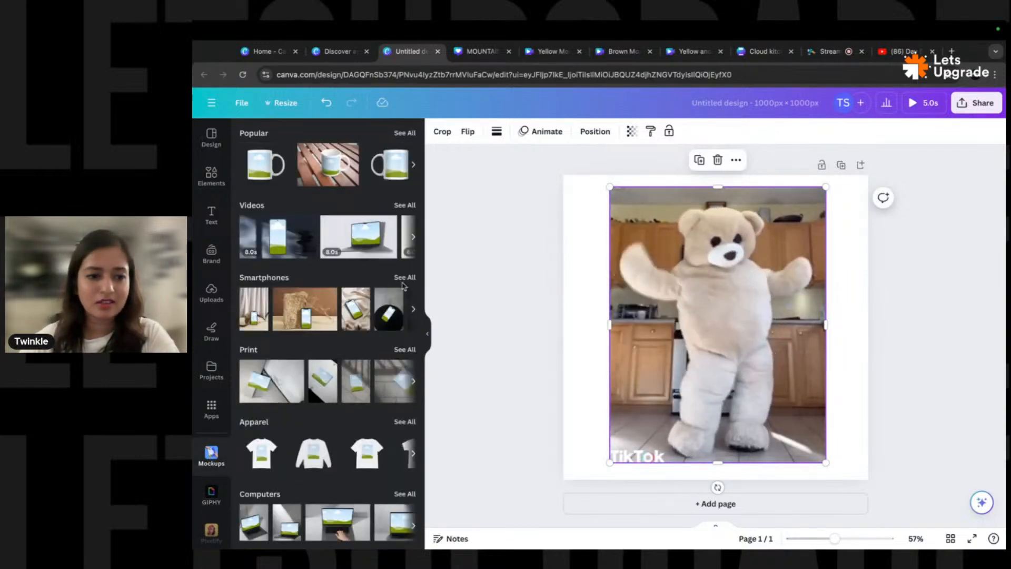
key("Delete")
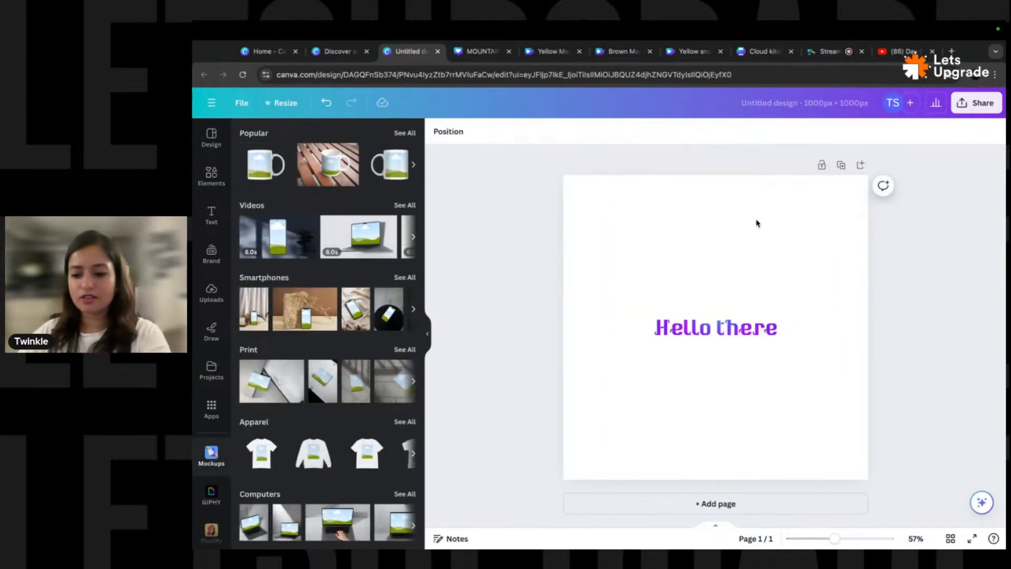
left_click(710, 339)
key("Delete")
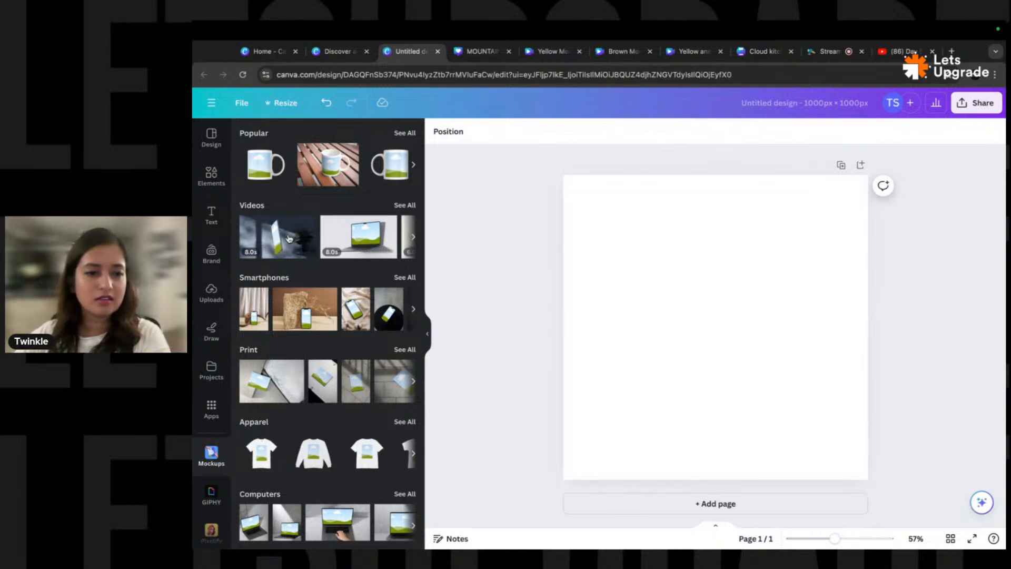
- Add the laptop video mockup, replacing a wrongly added one, and enlarge it across the page
left_click(374, 238)
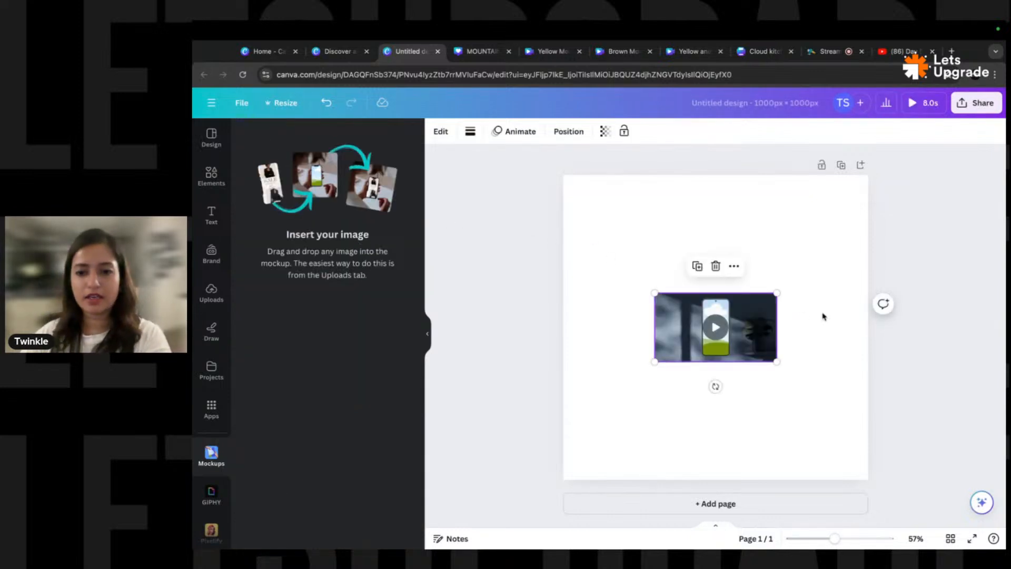
key("Delete")
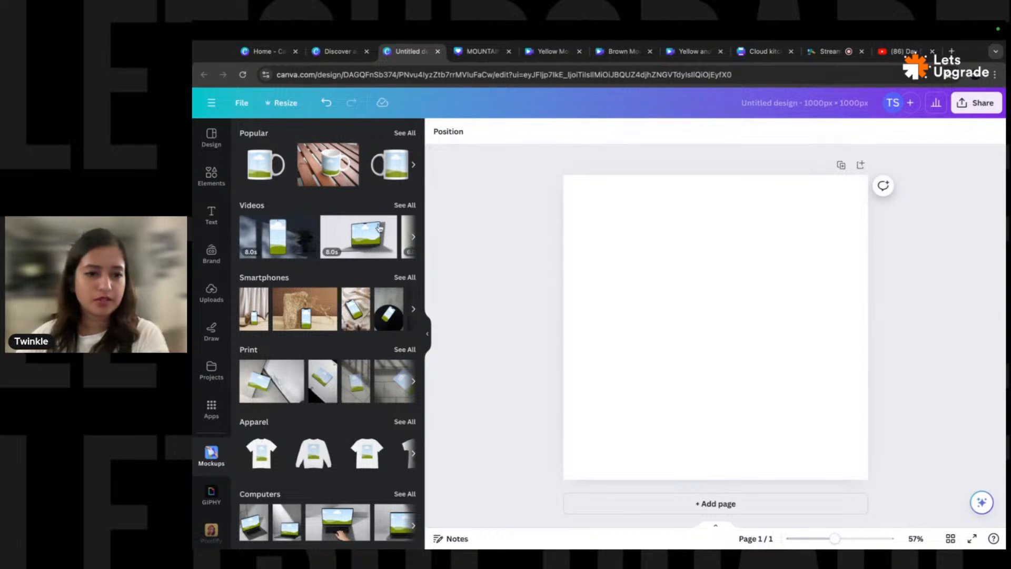
left_click(338, 241)
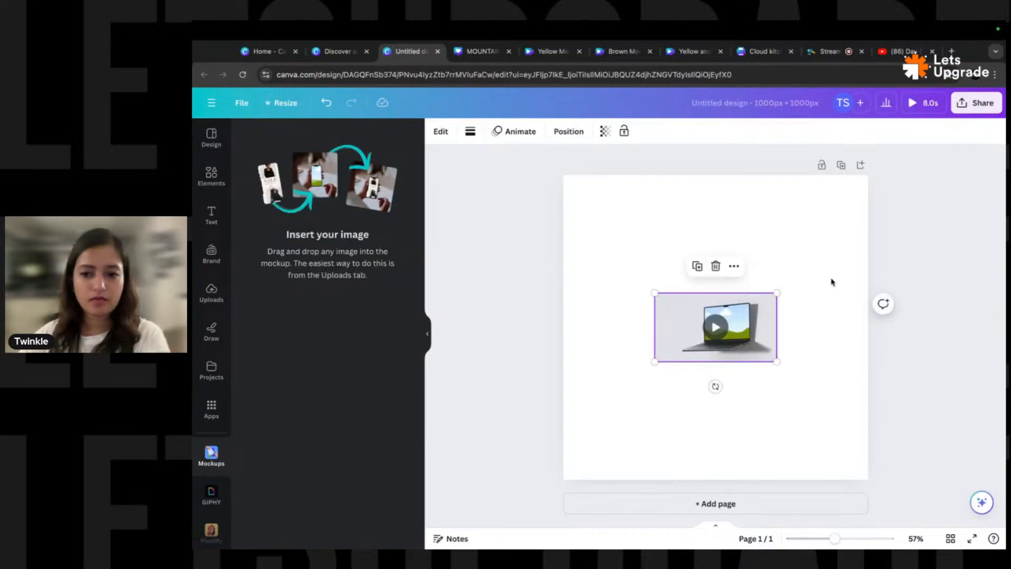
left_click_drag(778, 293, 742, 271)
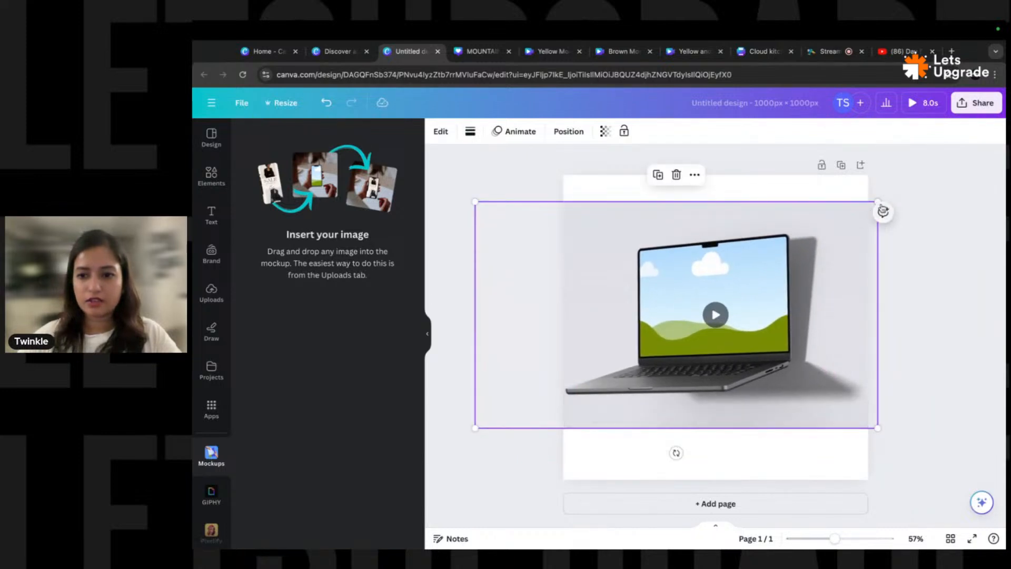
left_click_drag(878, 200, 911, 195)
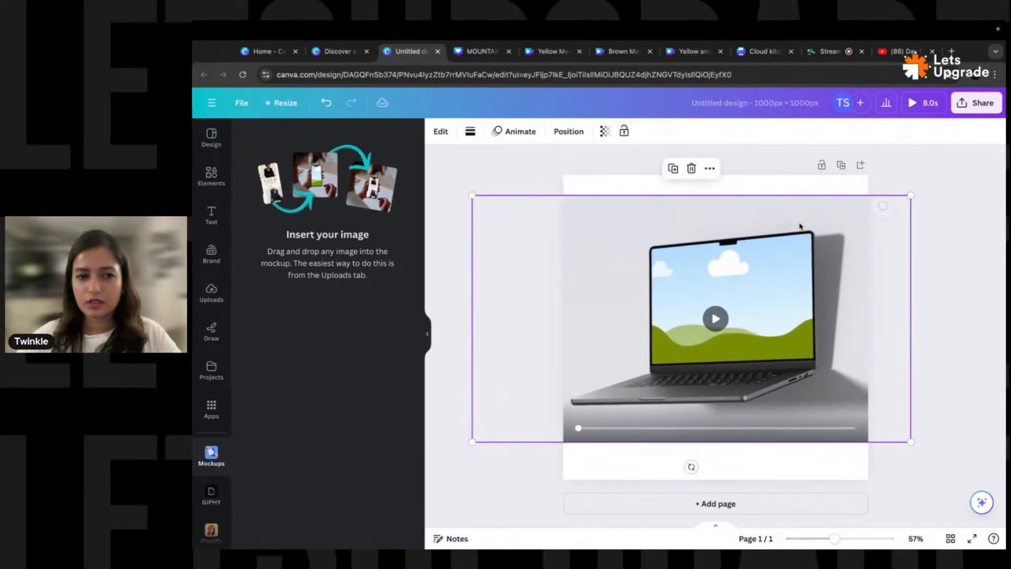
- Search the Elements library for 'background' and filter the results to Graphics
left_click(212, 175)
left_click(316, 138)
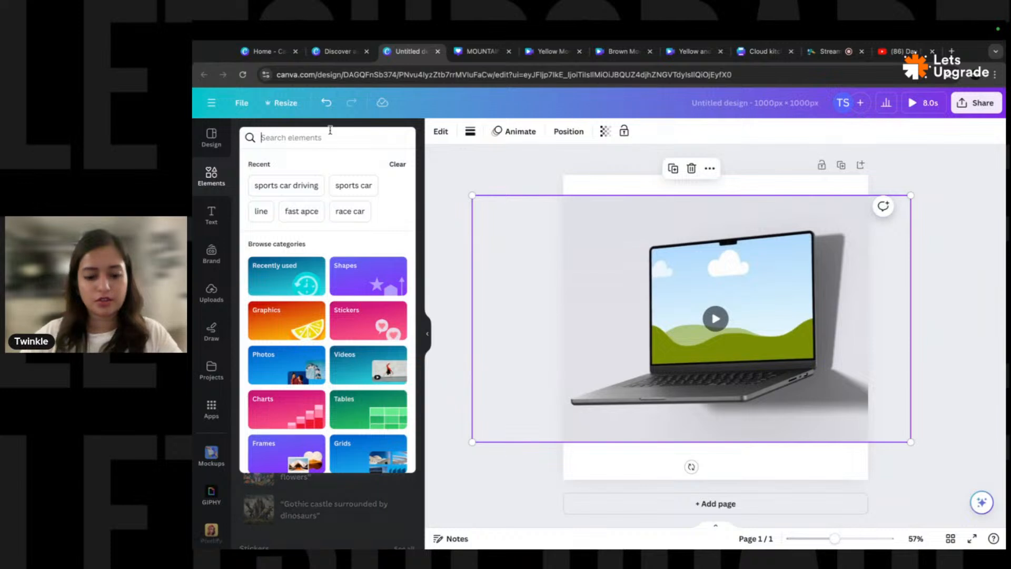
type("background")
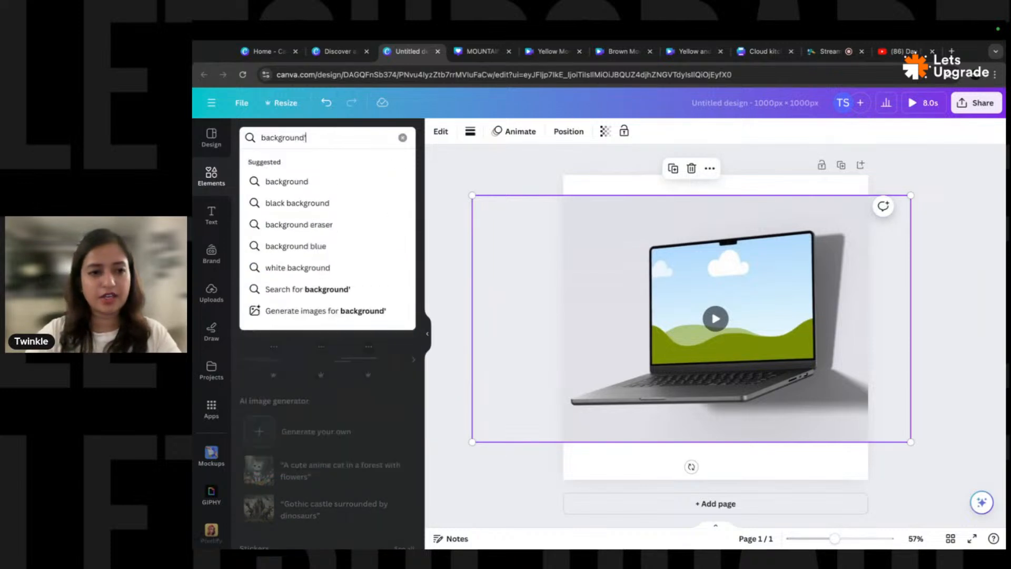
key("Return")
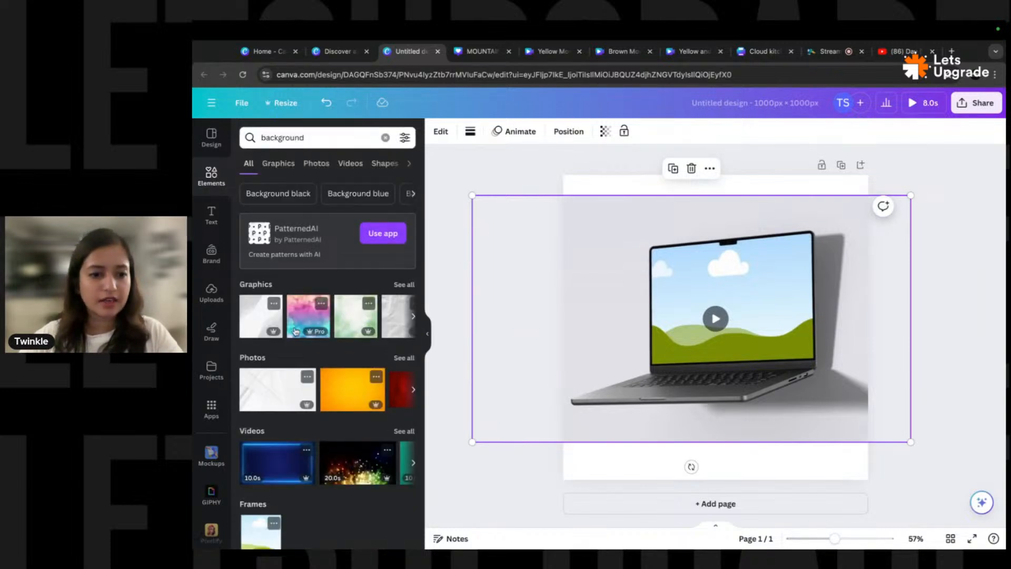
left_click(404, 285)
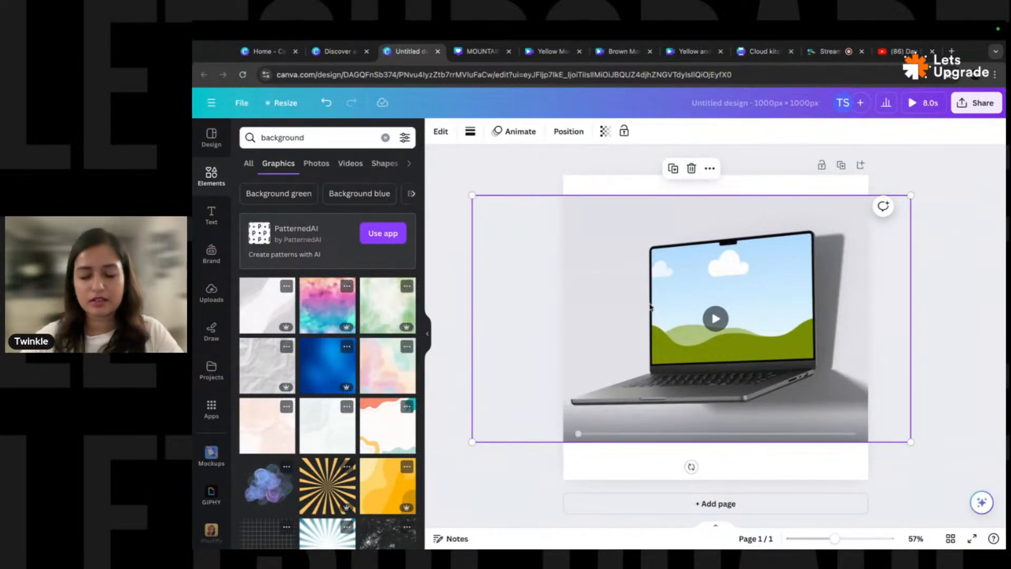
- Add the grunge splatter graphic and enlarge it to cover the whole page
scroll(342, 388, "down", 3)
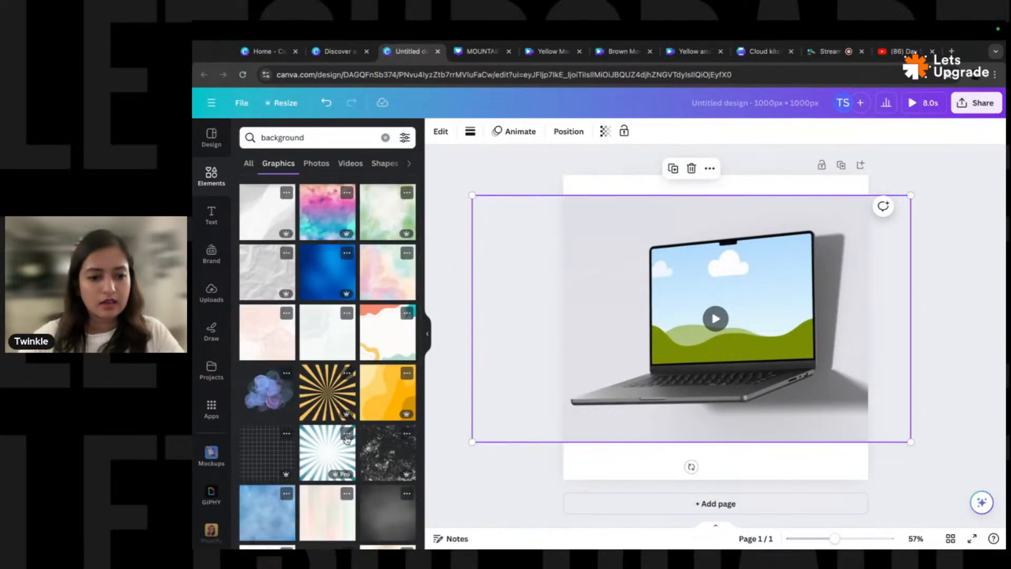
left_click(388, 453)
left_click_drag(777, 266, 885, 197)
- Recolour the grunge graphic light grey and pick the bottom background layer
left_click(536, 133)
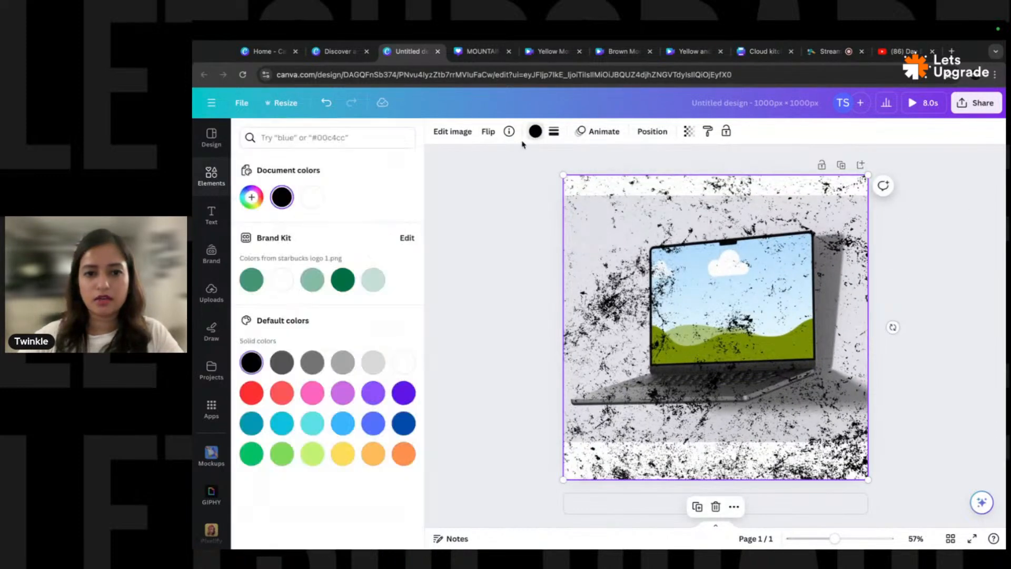
left_click(374, 362)
left_click(520, 190)
left_click(545, 192)
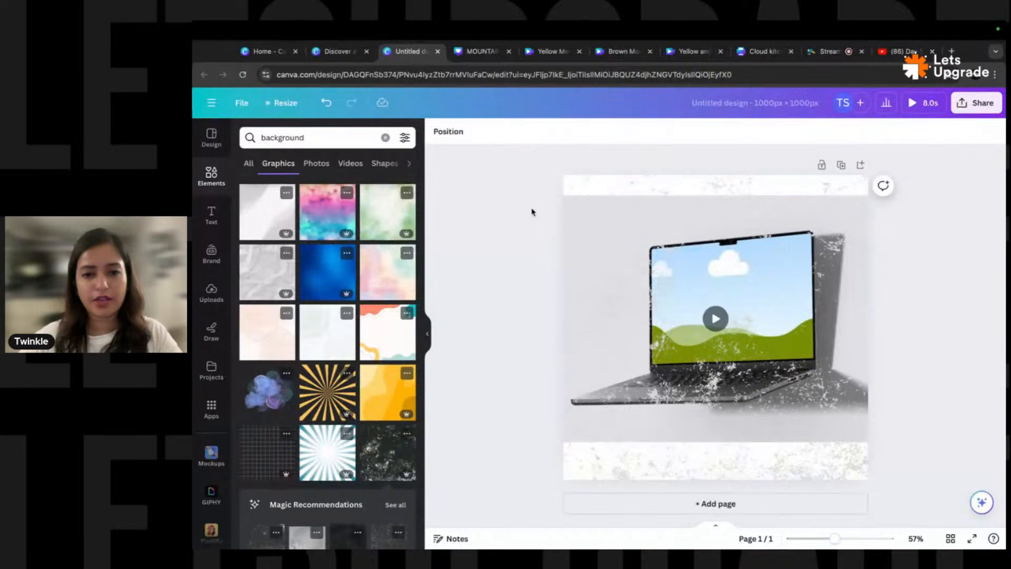
left_click(447, 128)
left_click(351, 272)
- Turn the grunge black, move its layer behind the laptop mockup, then select the mockup
left_click(437, 132)
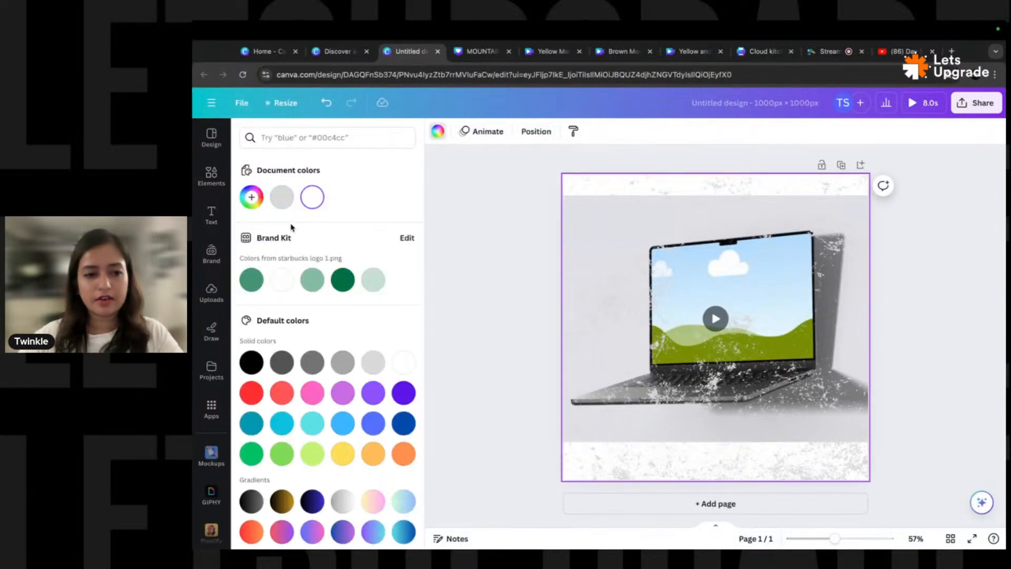
left_click(251, 362)
left_click(450, 287)
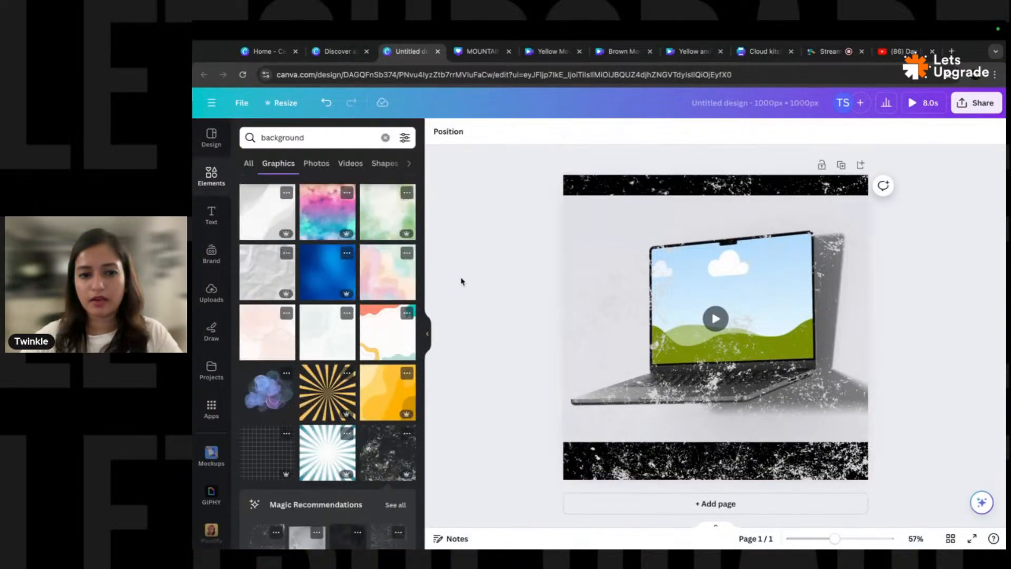
left_click(449, 129)
left_click_drag(289, 207, 311, 238)
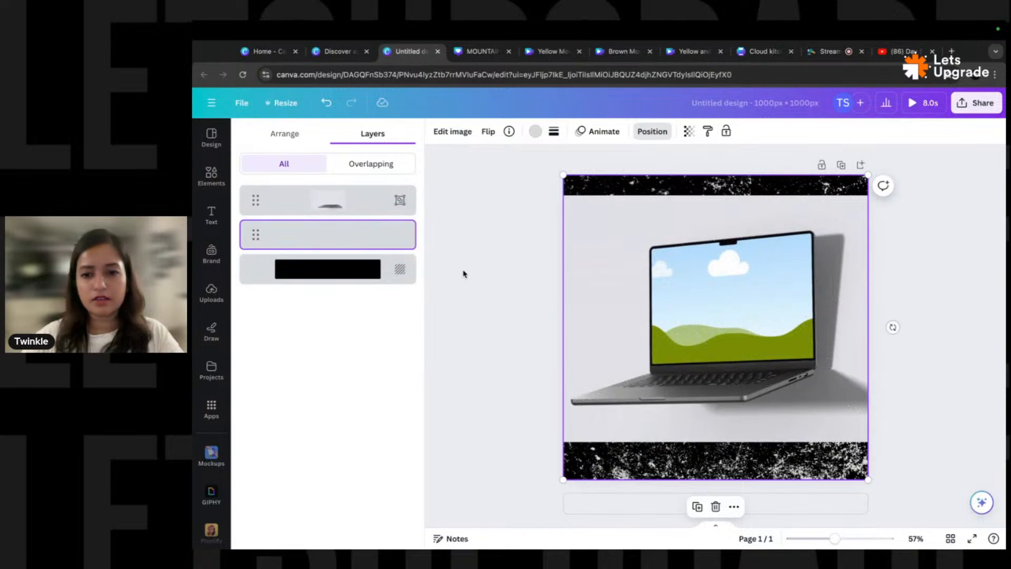
left_click(440, 284)
left_click(638, 243)
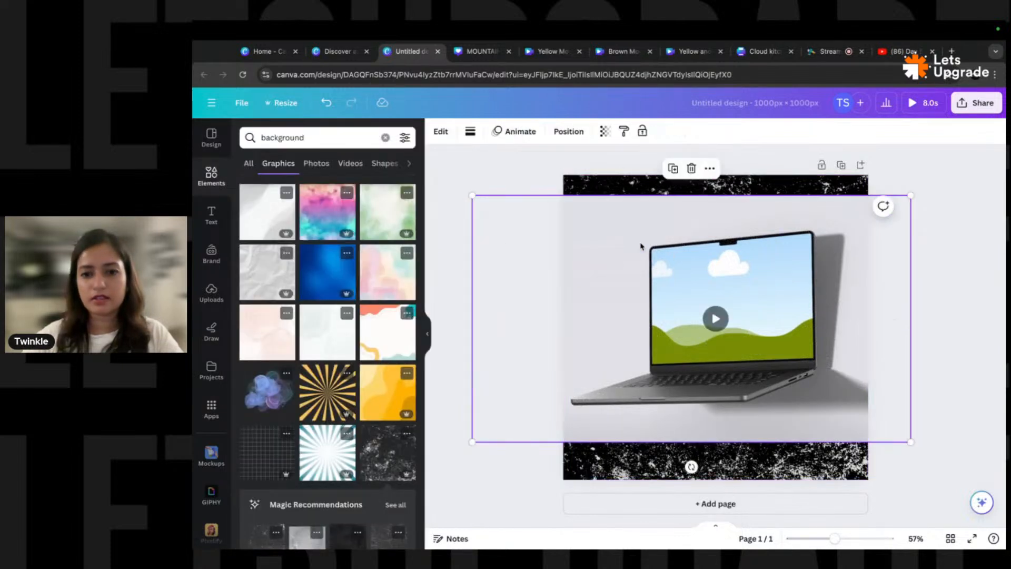
left_click(446, 137)
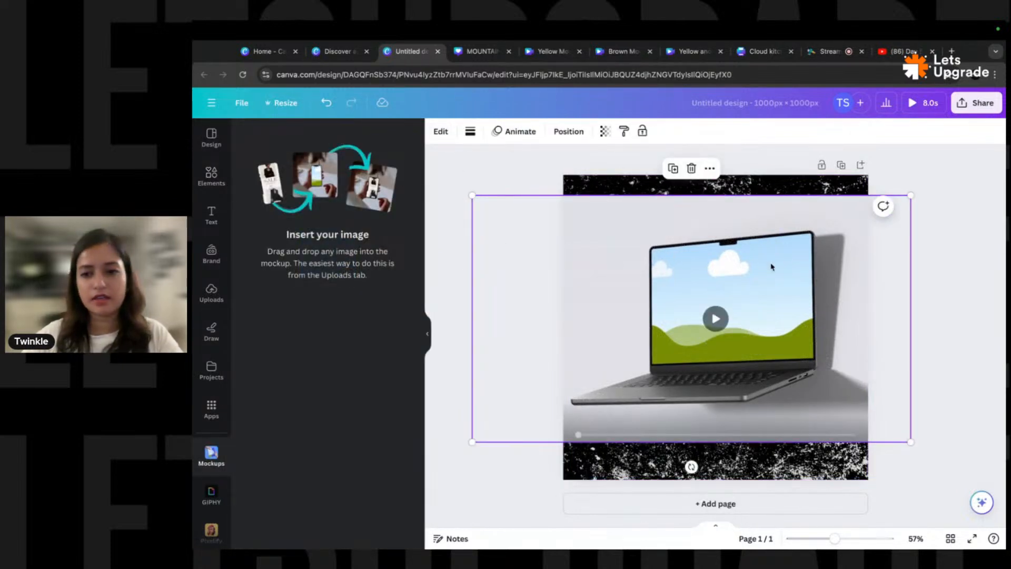
- Enlarge the laptop mockup to full page height and reopen the Elements library
left_click_drag(910, 195, 946, 170)
left_click_drag(435, 463, 420, 504)
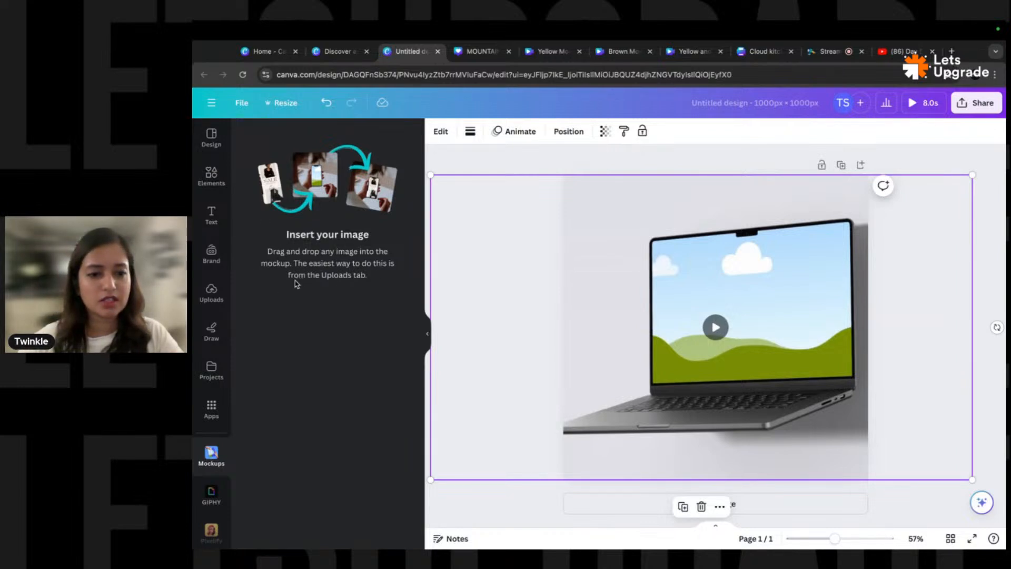
left_click(212, 177)
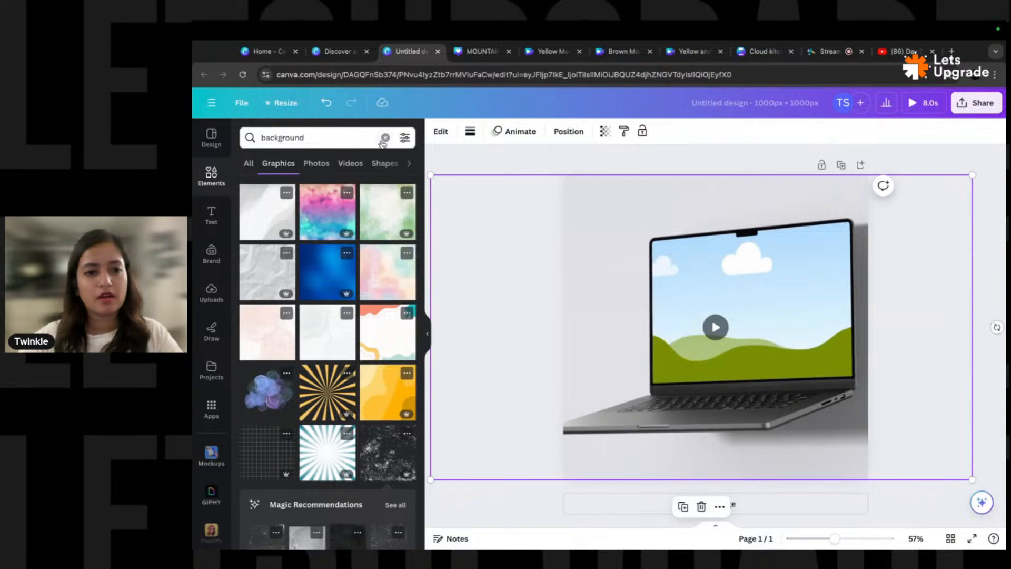
- Search elements for 'website' and browse the Photos results
left_click(386, 138)
type("website")
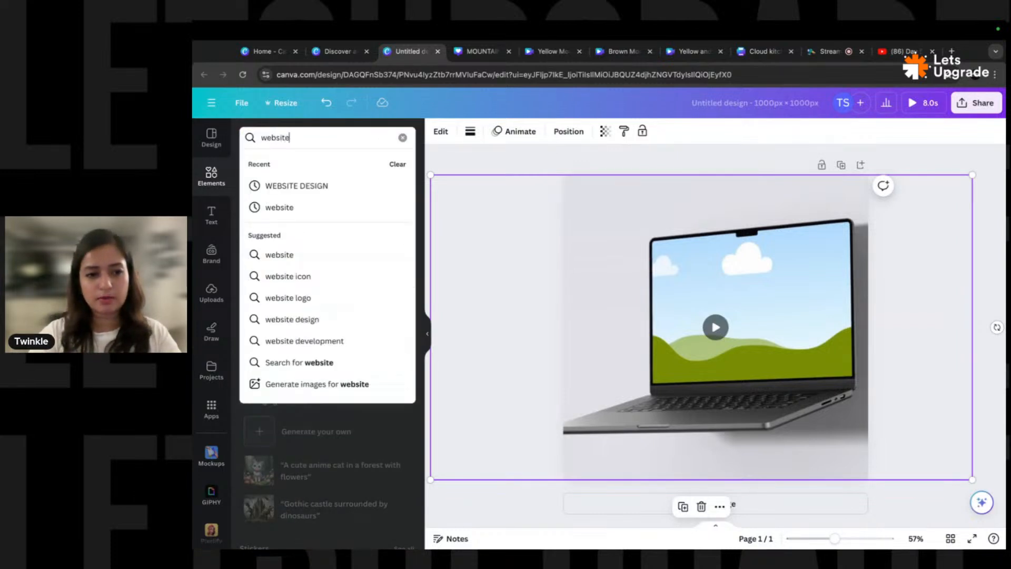
key("Return")
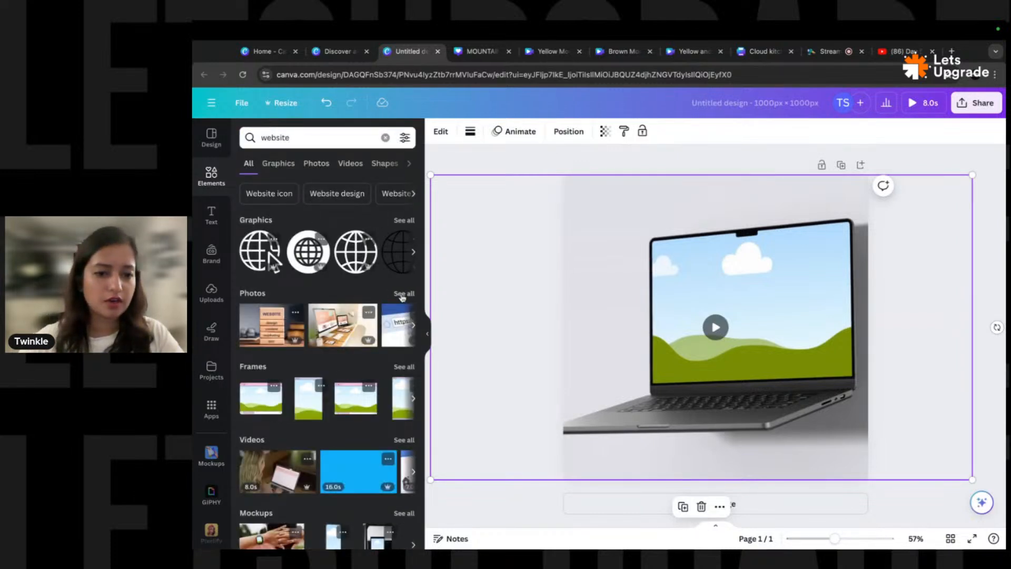
left_click(315, 164)
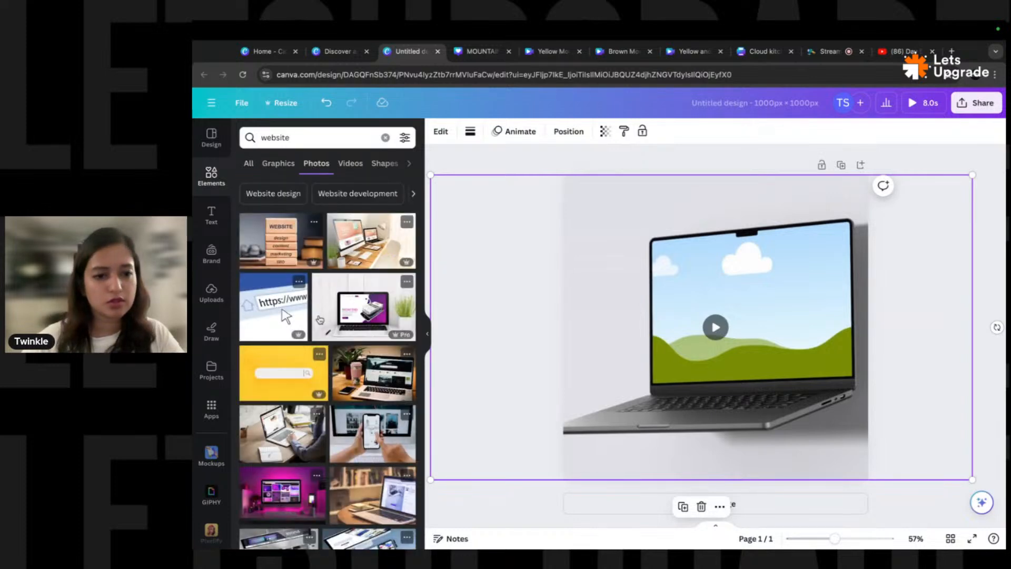
scroll(334, 290, "down", 5)
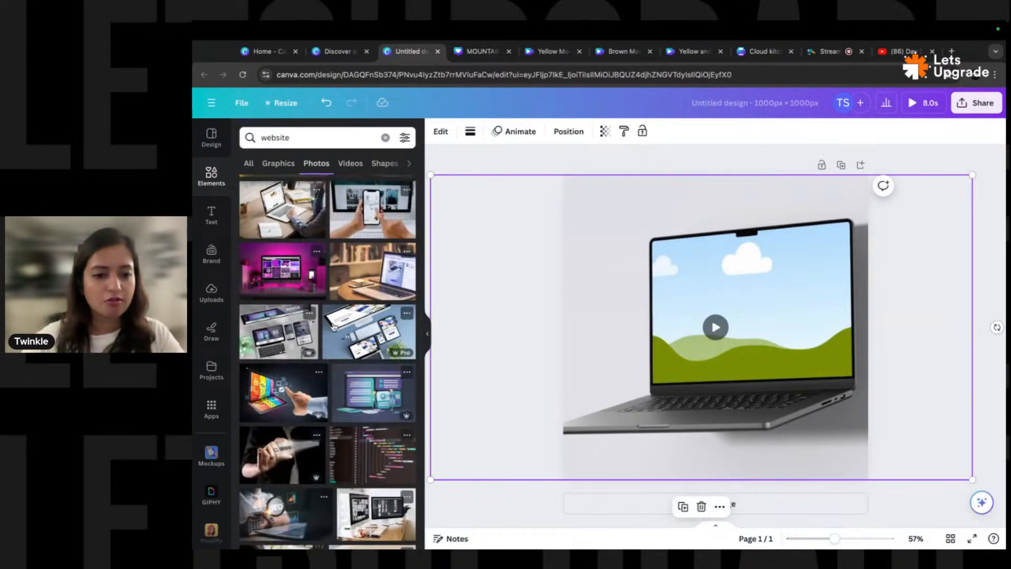
scroll(333, 290, "down", 10)
scroll(337, 305, "down", 10)
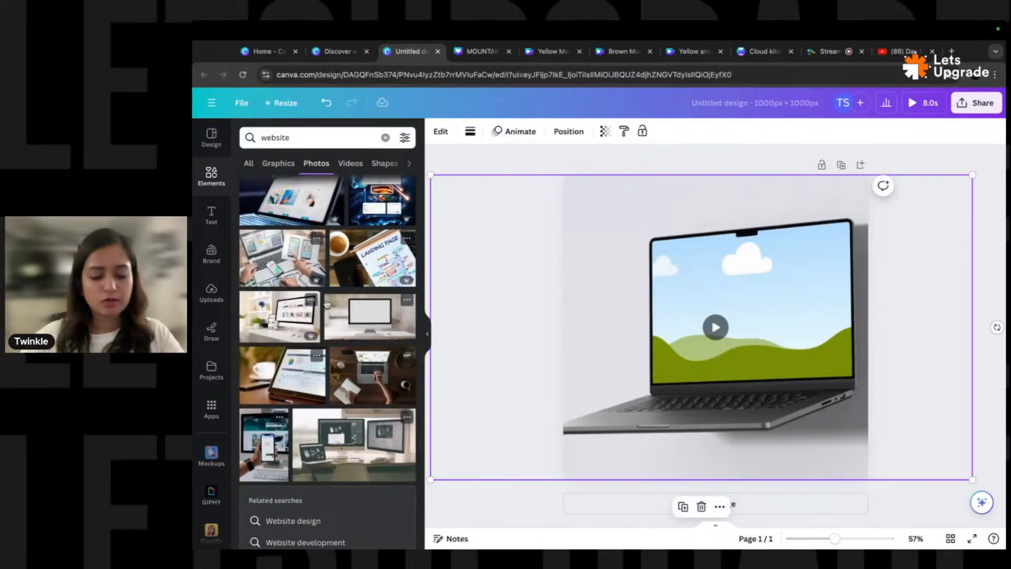
- Open a new browser tab and web-search for 'free'
key("ctrl+t")
type("free")
key("Return")
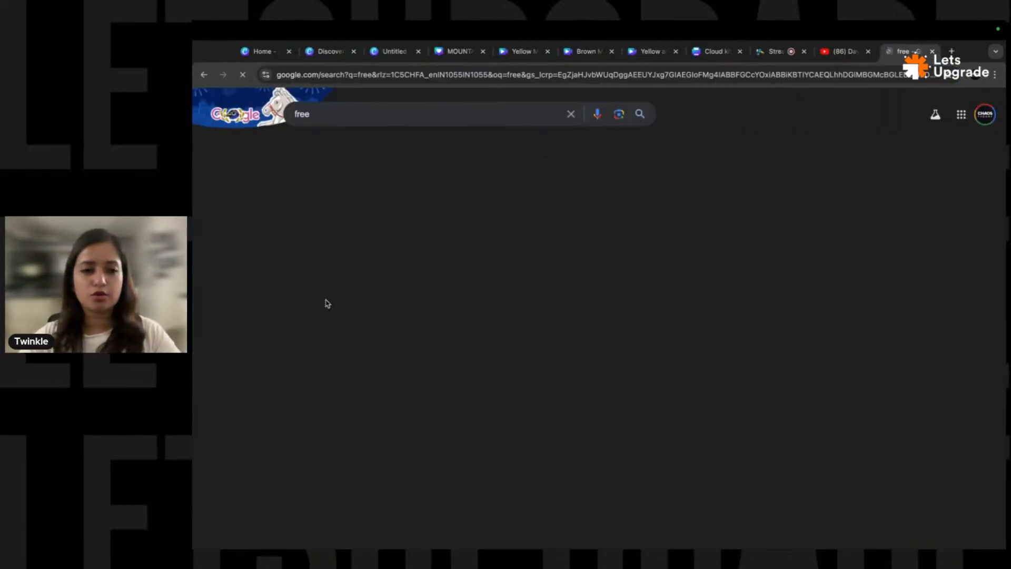
- Load Pexels in the new tab, search 'website ui', then return to the Canva tab
left_click(426, 75)
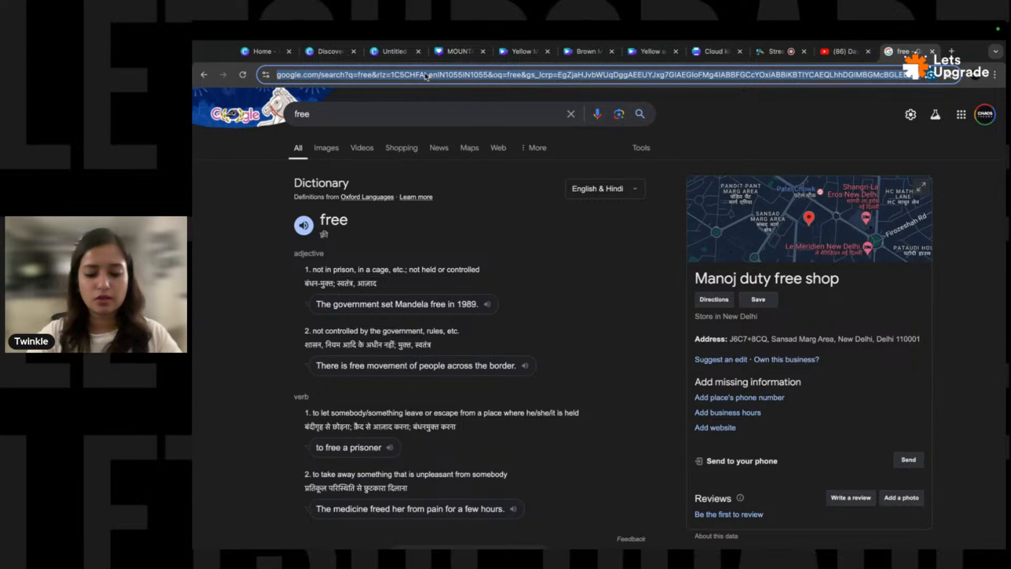
type("pexels.com")
key("Return")
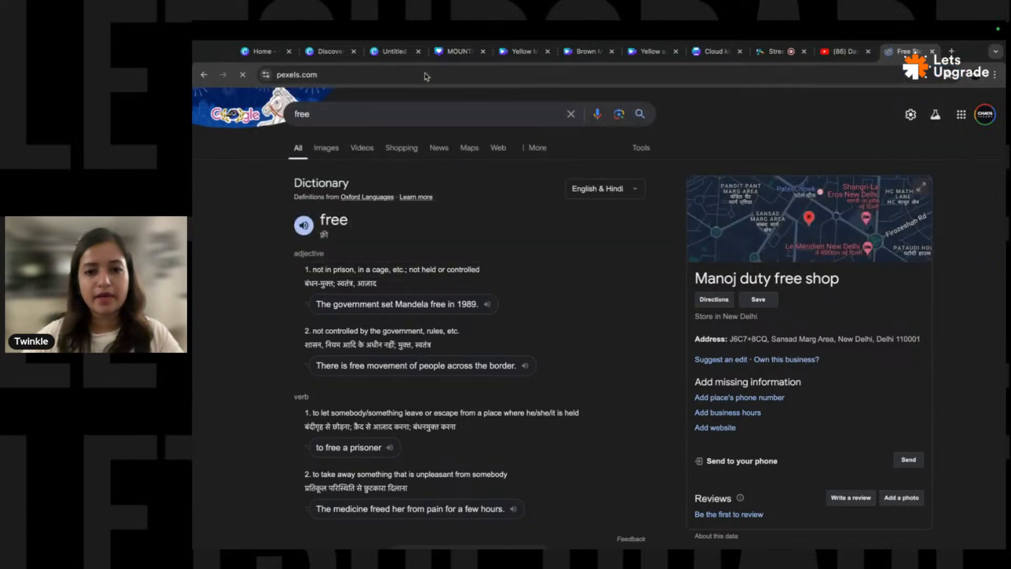
type("website ui")
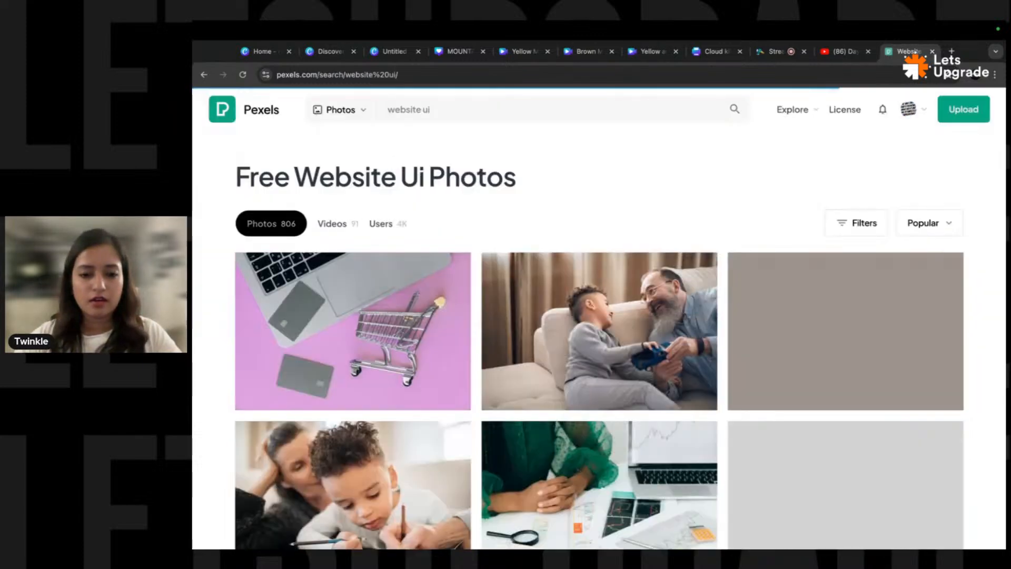
key("super+Left")
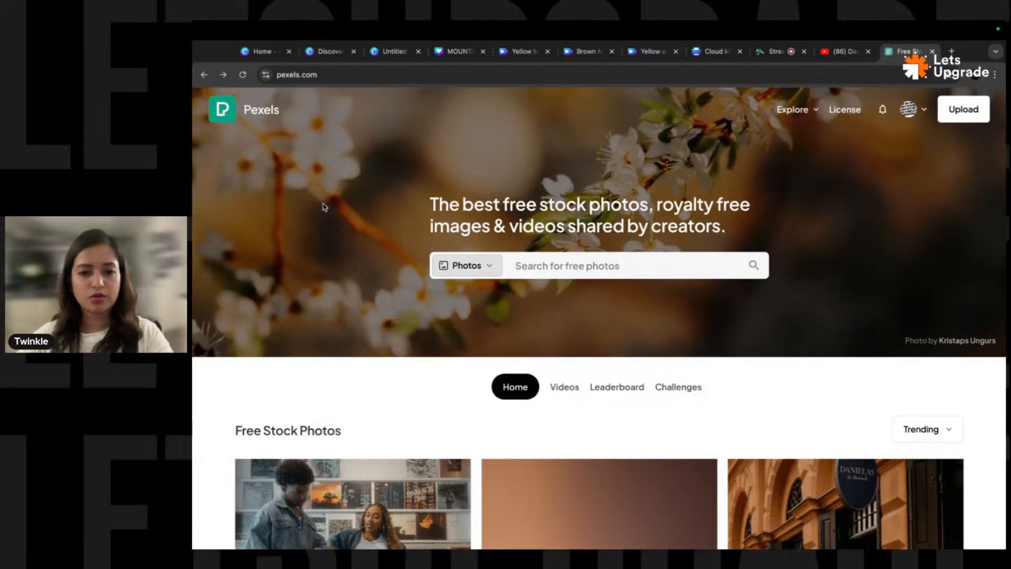
left_click(262, 51)
- In the design editor, upload the newest Desktop screenshot to Uploads
left_click(325, 51)
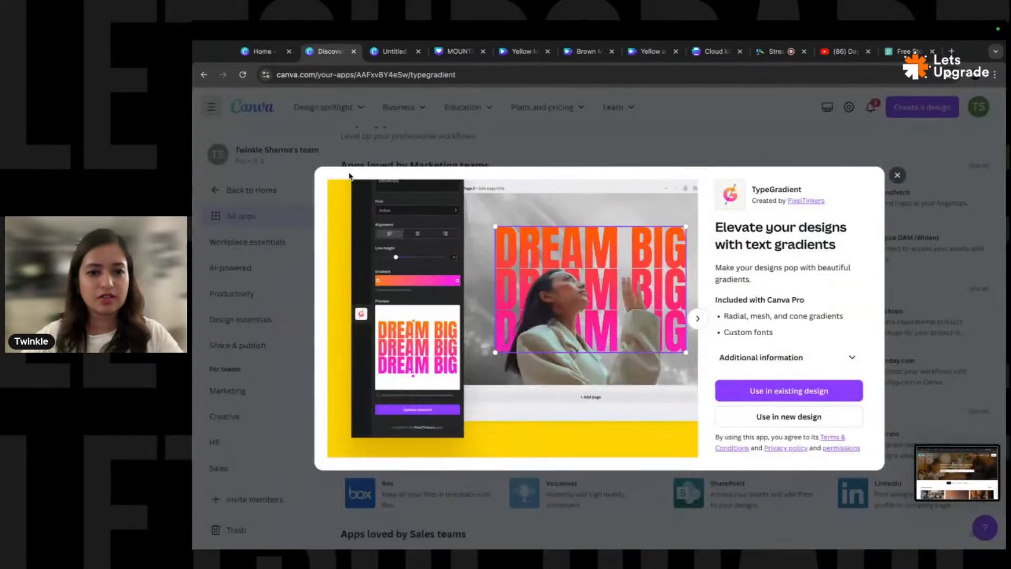
left_click(395, 51)
left_click(211, 253)
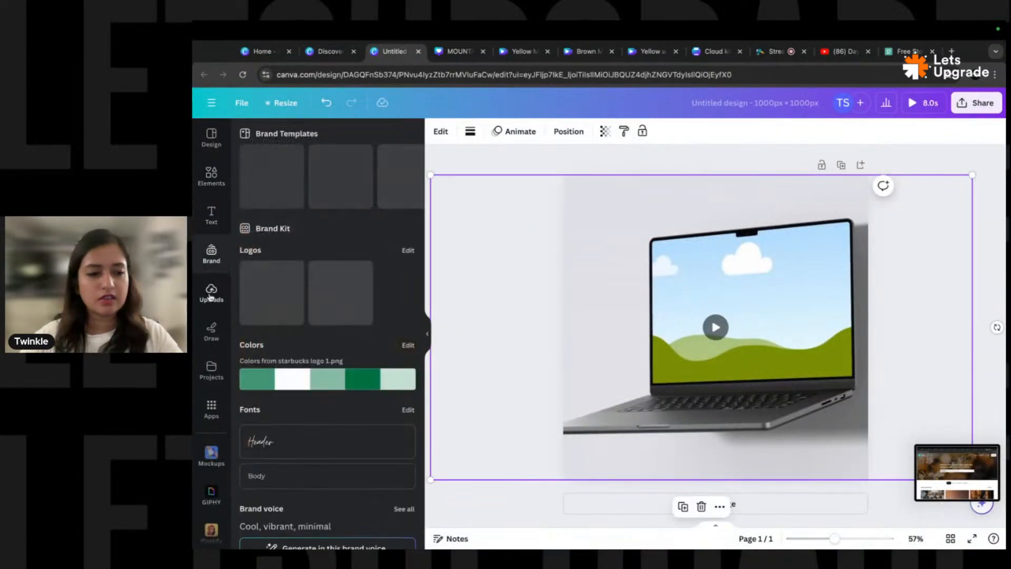
left_click(211, 292)
left_click(352, 166)
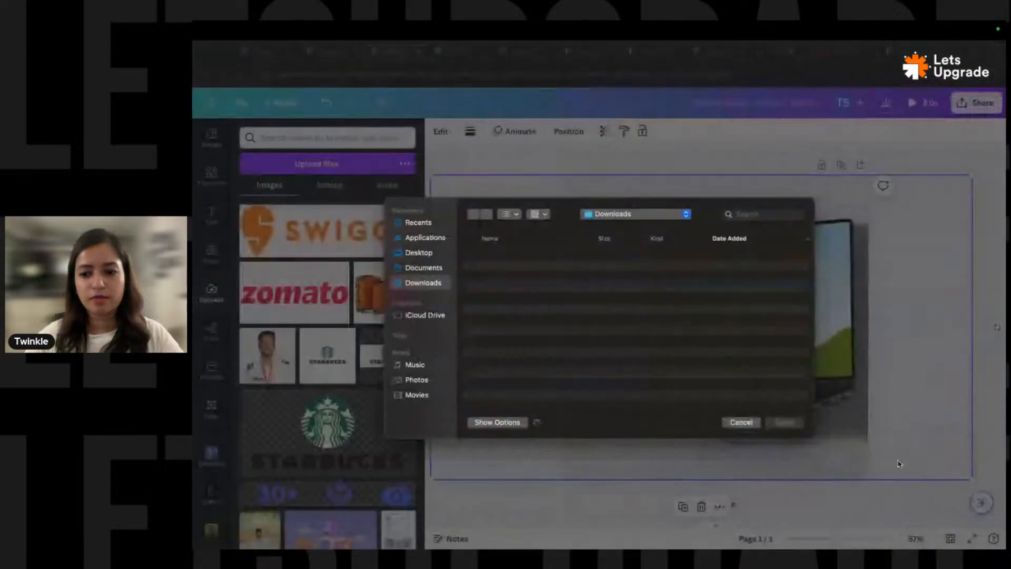
left_click(438, 256)
left_click(497, 256)
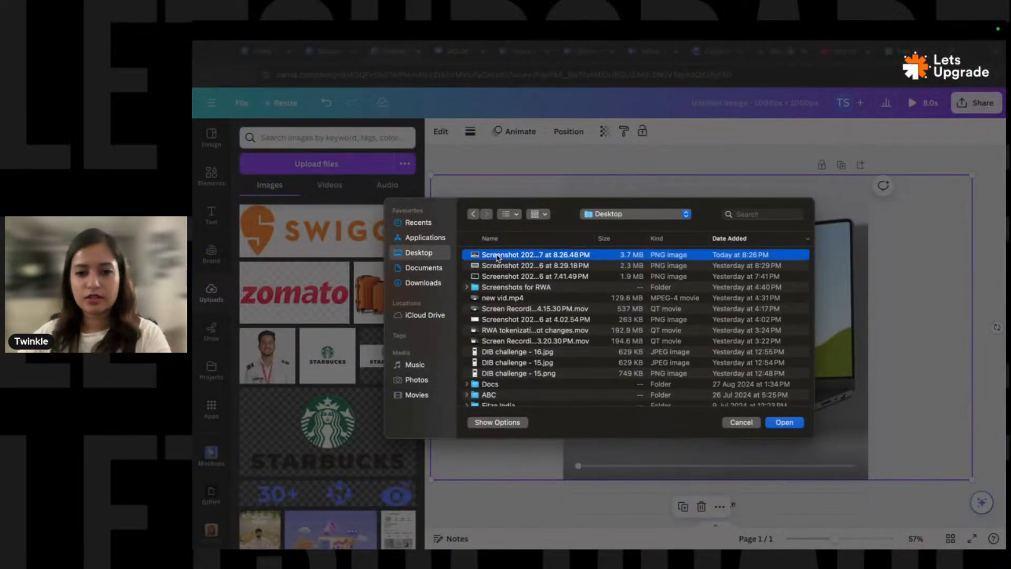
left_click(785, 422)
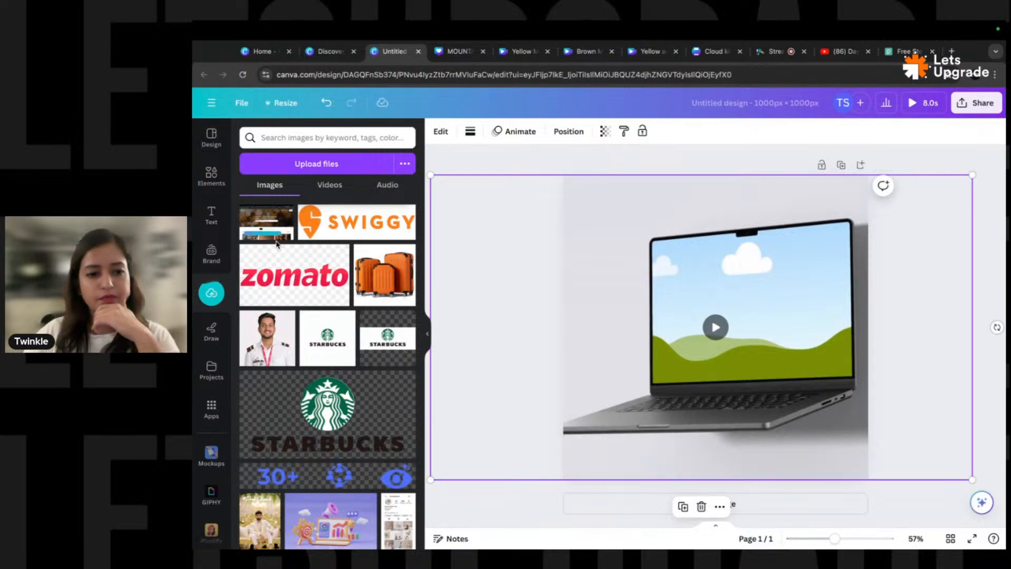
- Drag the uploaded screenshot onto the laptop screen, undoing the stray separate image
left_click_drag(267, 224, 720, 290)
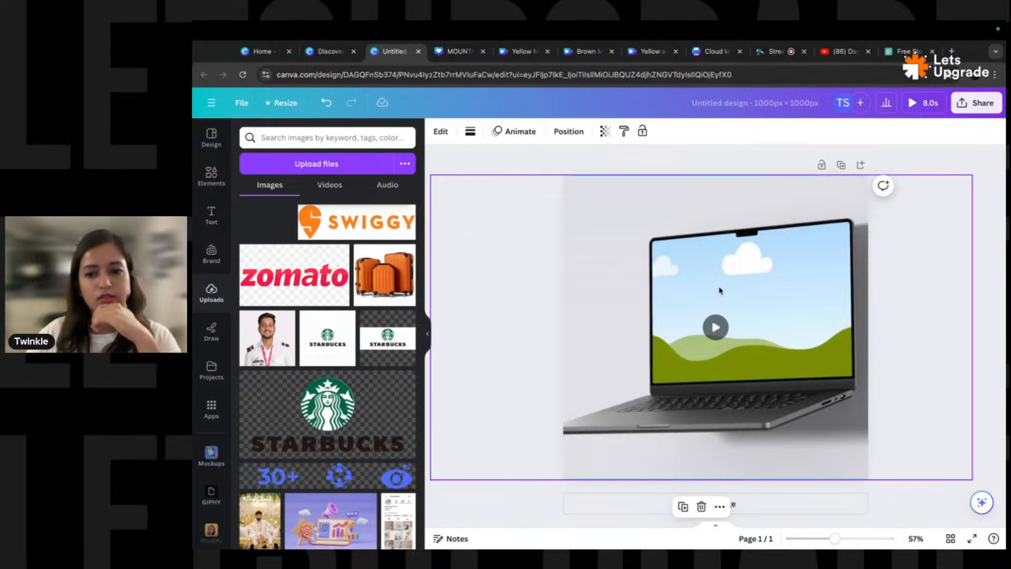
left_click_drag(267, 228, 700, 275)
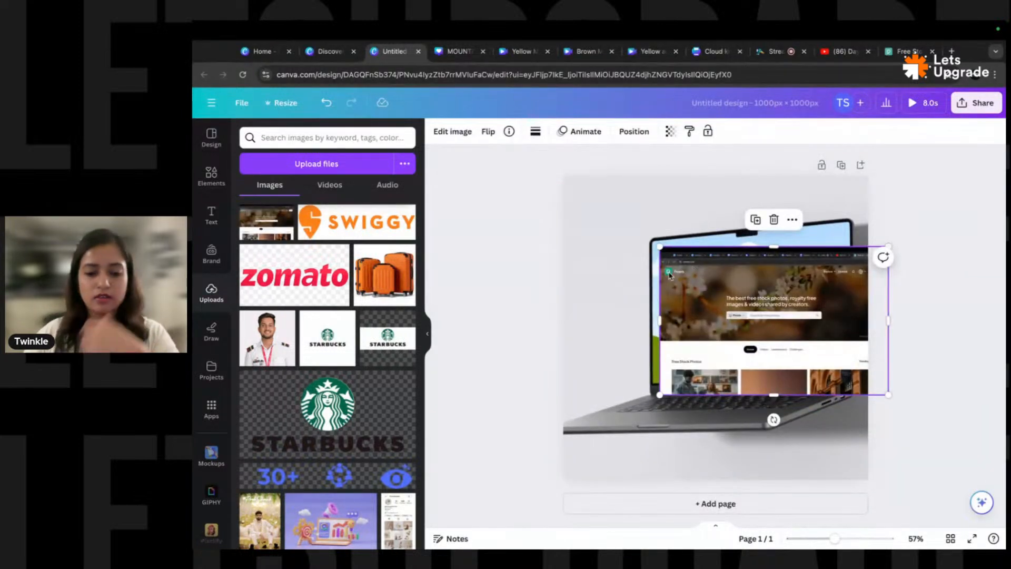
key("ctrl+z")
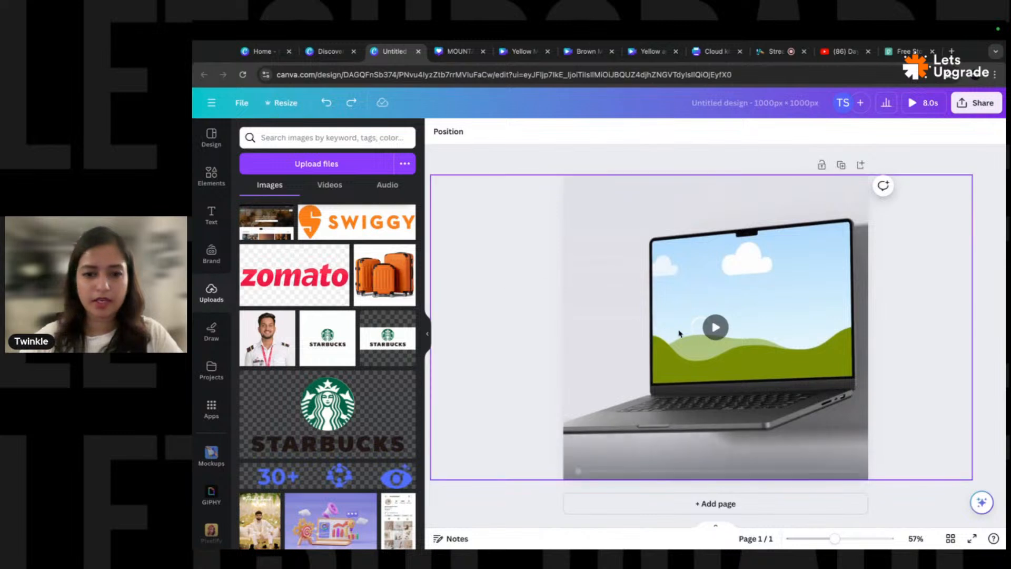
- Play and pause the mockup video, then duplicate the page
left_click(716, 331)
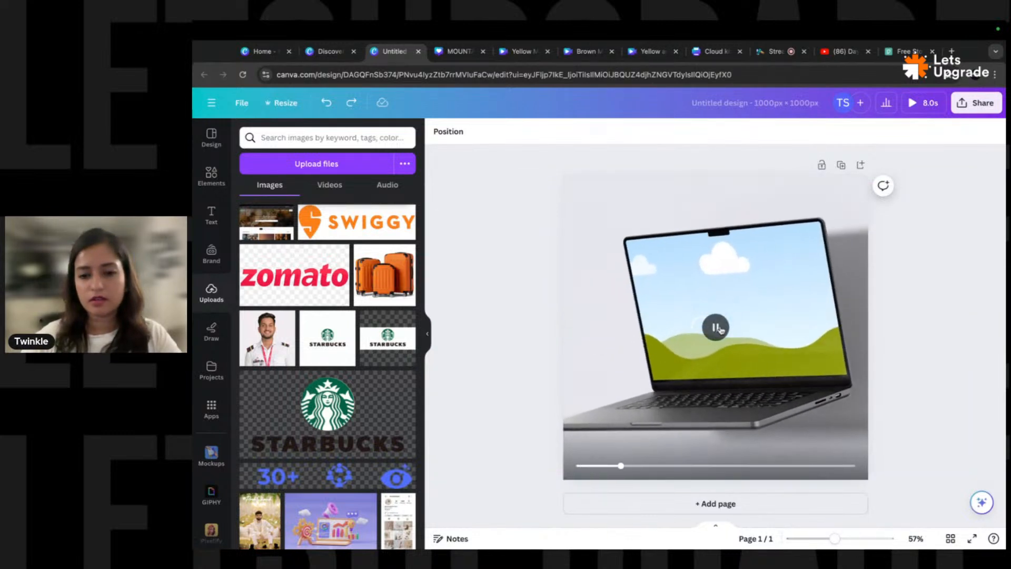
left_click(716, 329)
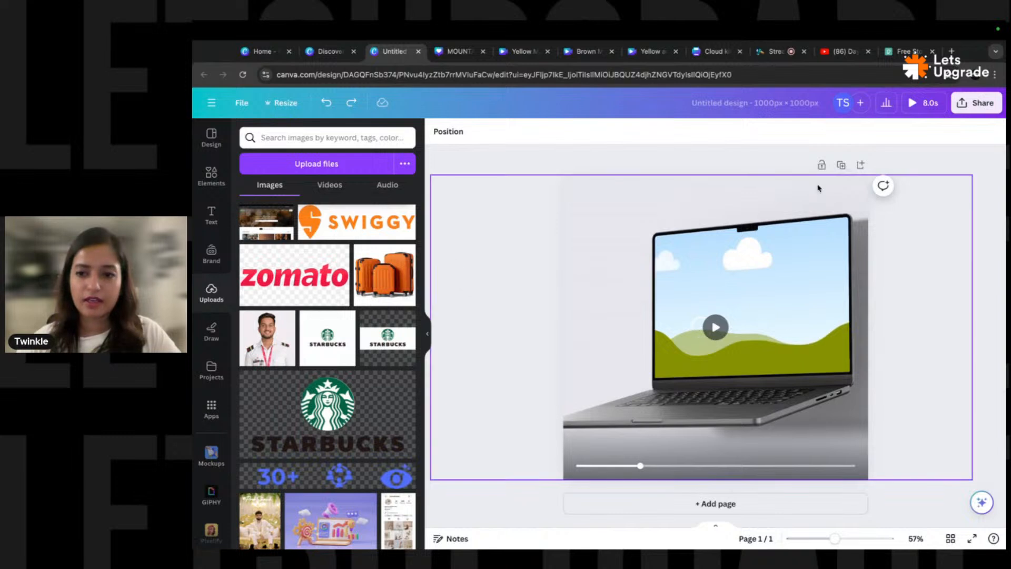
left_click(841, 165)
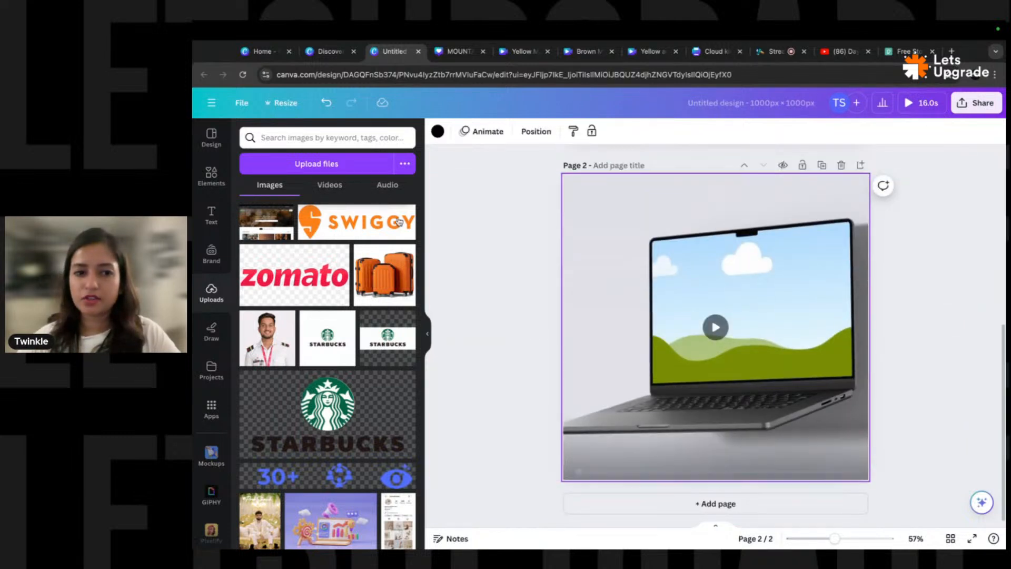
- Drop the uploaded Pexels screenshot into the laptop screen and deselect the page 1 video
left_click_drag(270, 225, 674, 280)
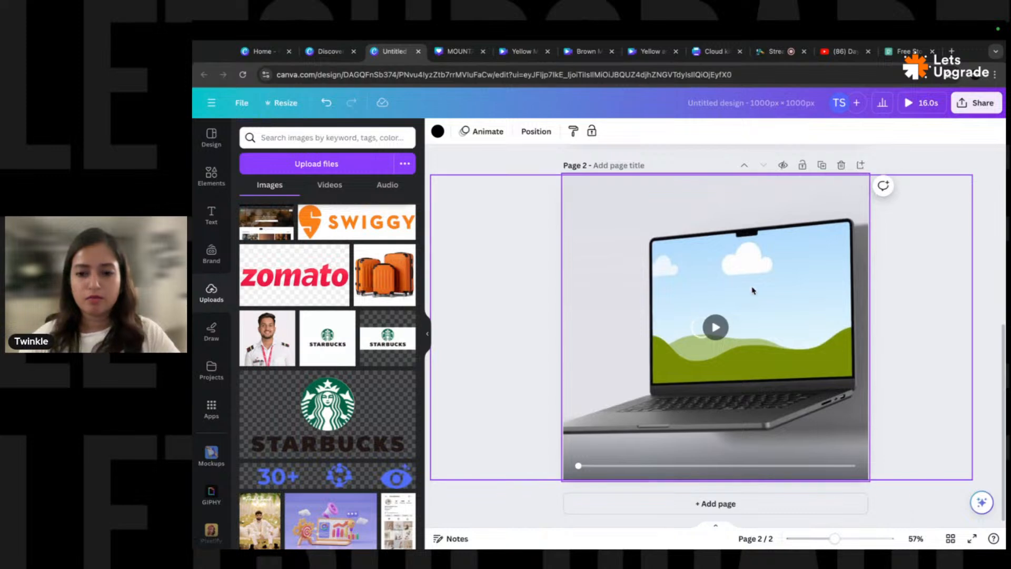
scroll(663, 315, "up", 5)
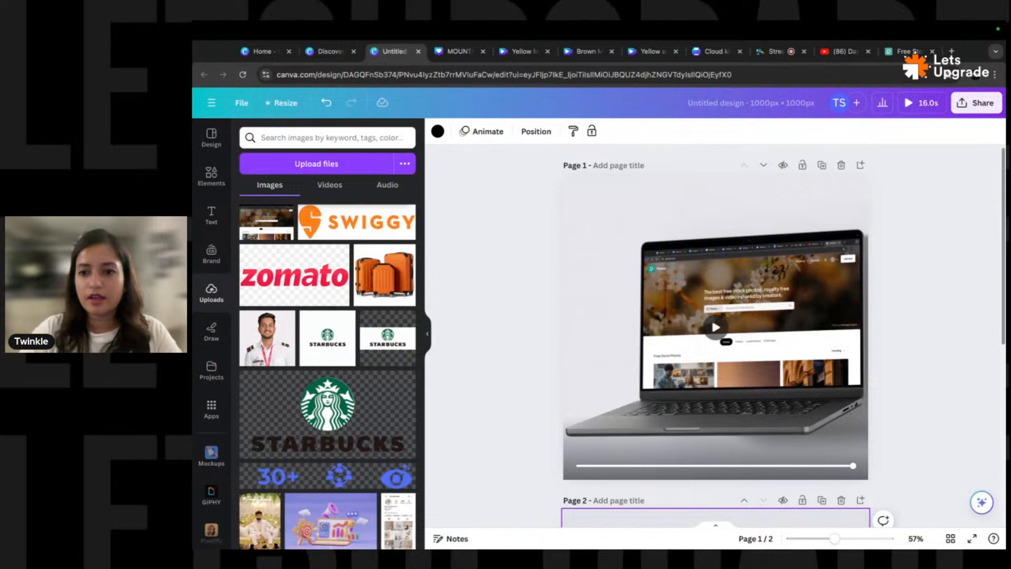
left_click(967, 179)
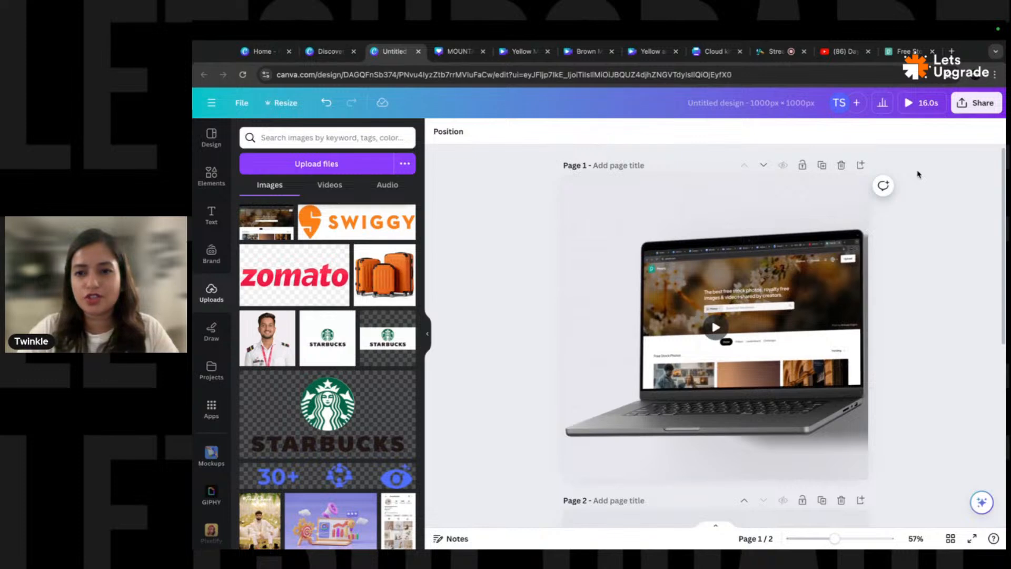
left_click(773, 52)
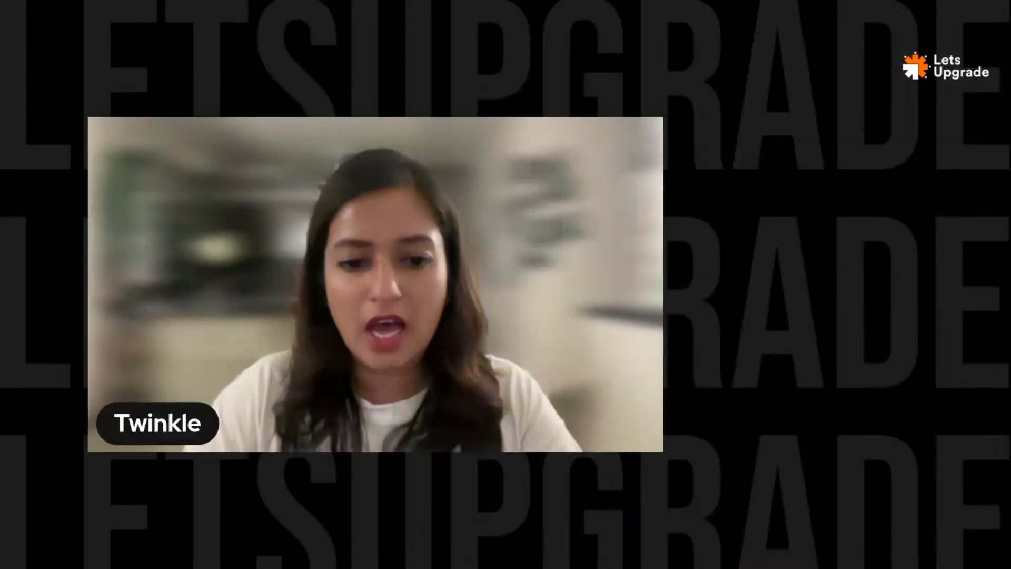